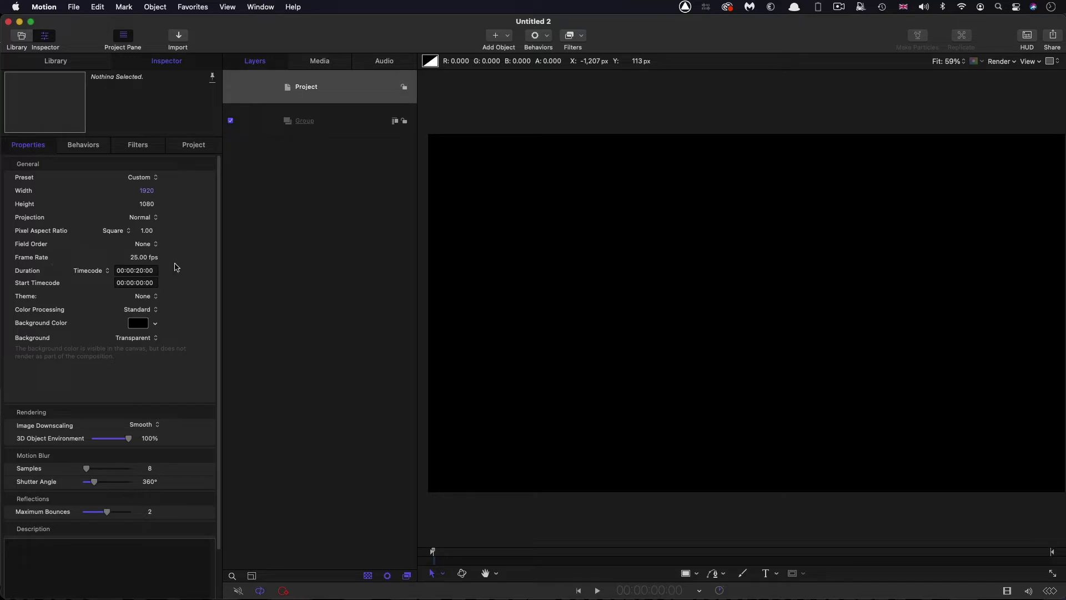
Add a Color Solid generator to the empty group
click(157, 271)
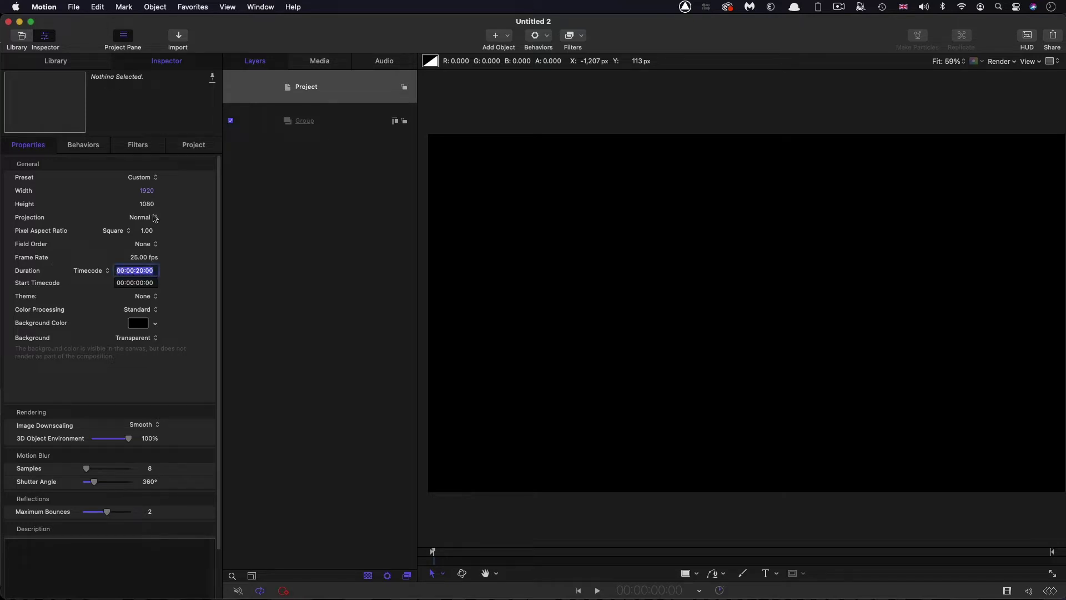
click(335, 128)
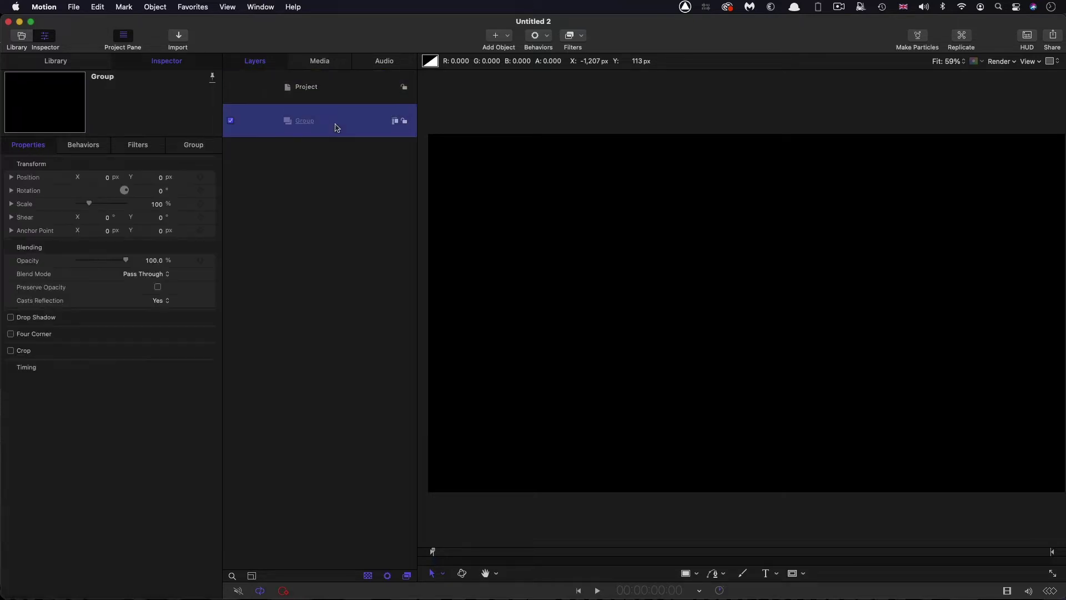
click(60, 64)
click(23, 177)
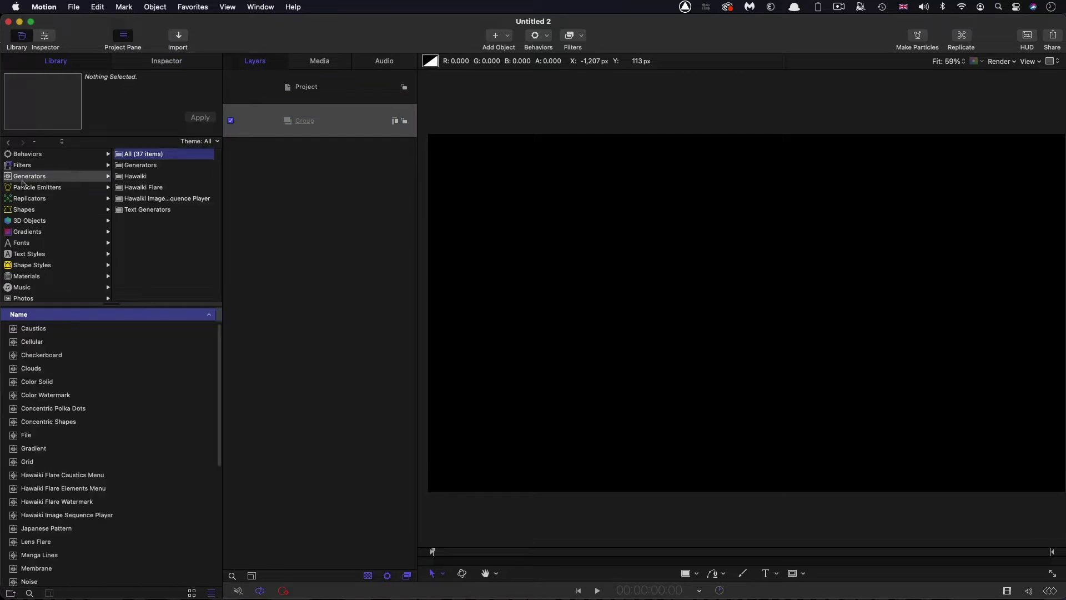
drag(33, 382, 328, 128)
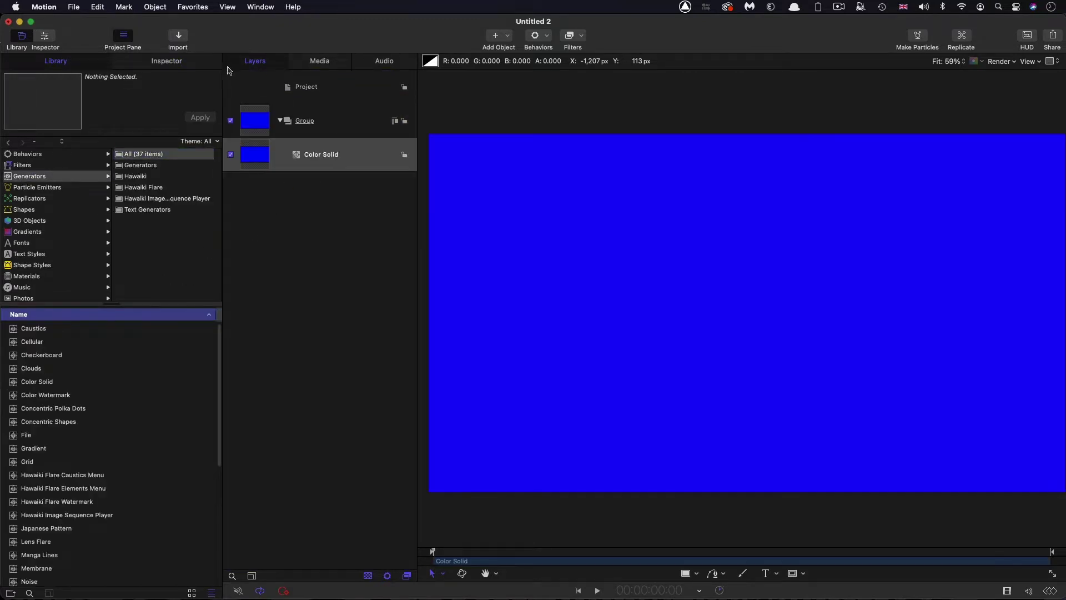
Set the Color Solid's color to 5% brightness on the grayscale slider and close the color picker
click(167, 61)
click(152, 217)
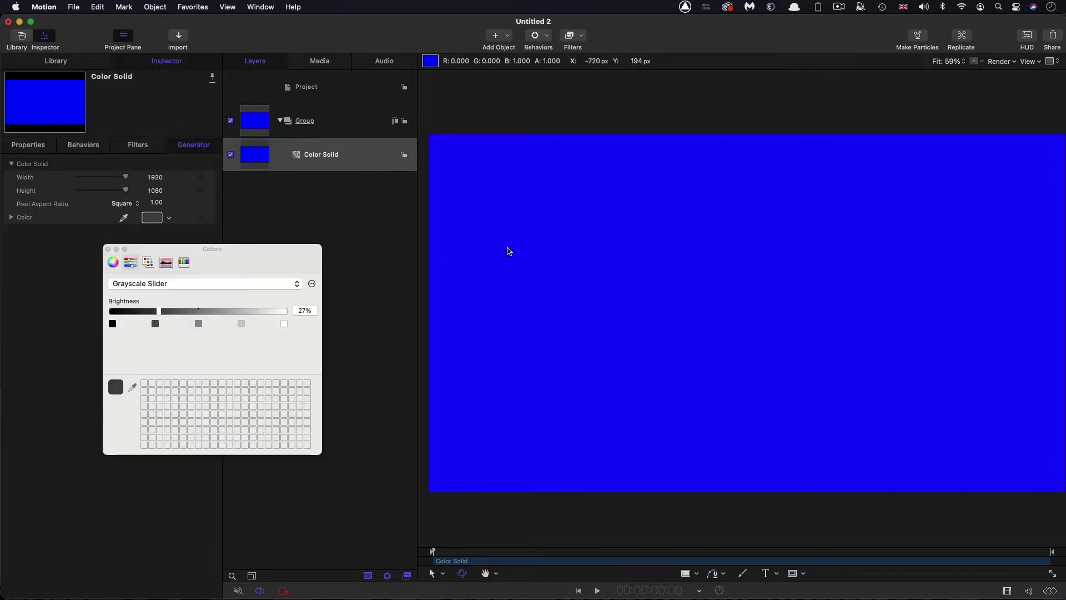
click(172, 283)
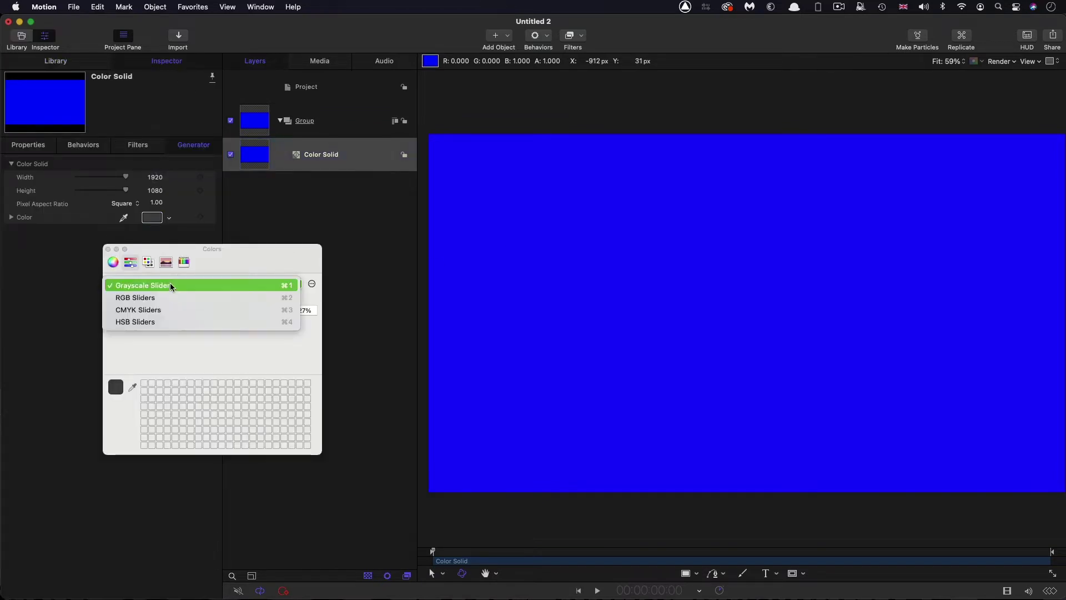
click(169, 285)
click(310, 310)
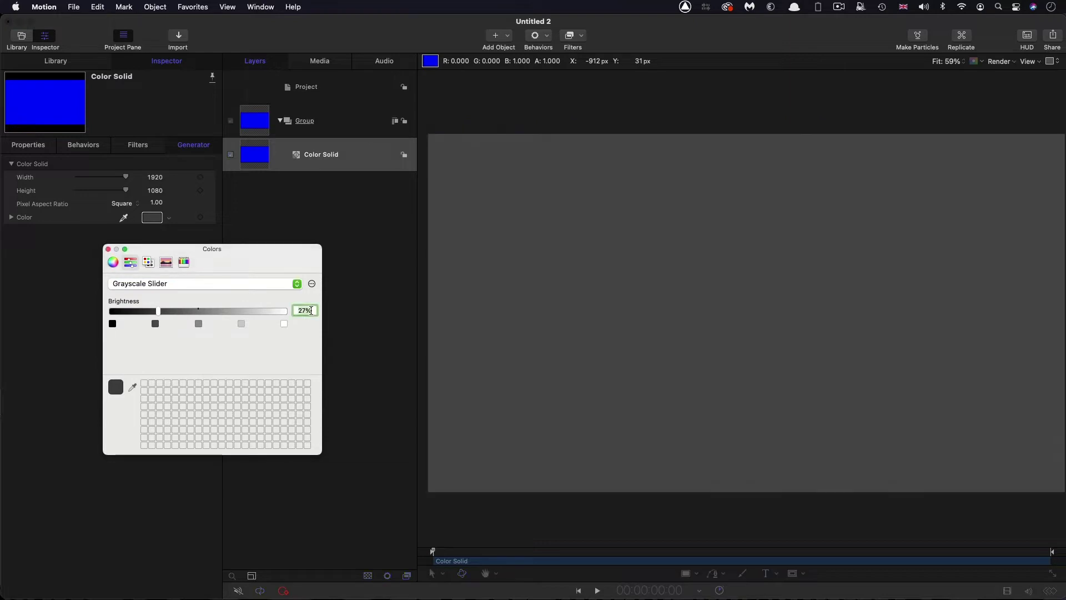
text(5)
key(Return)
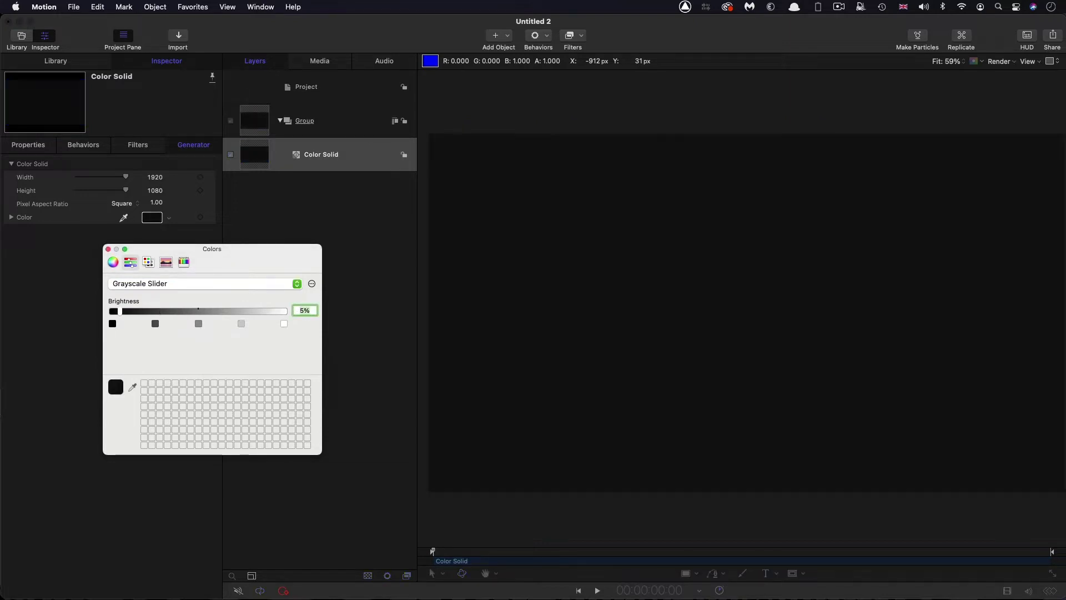
click(257, 154)
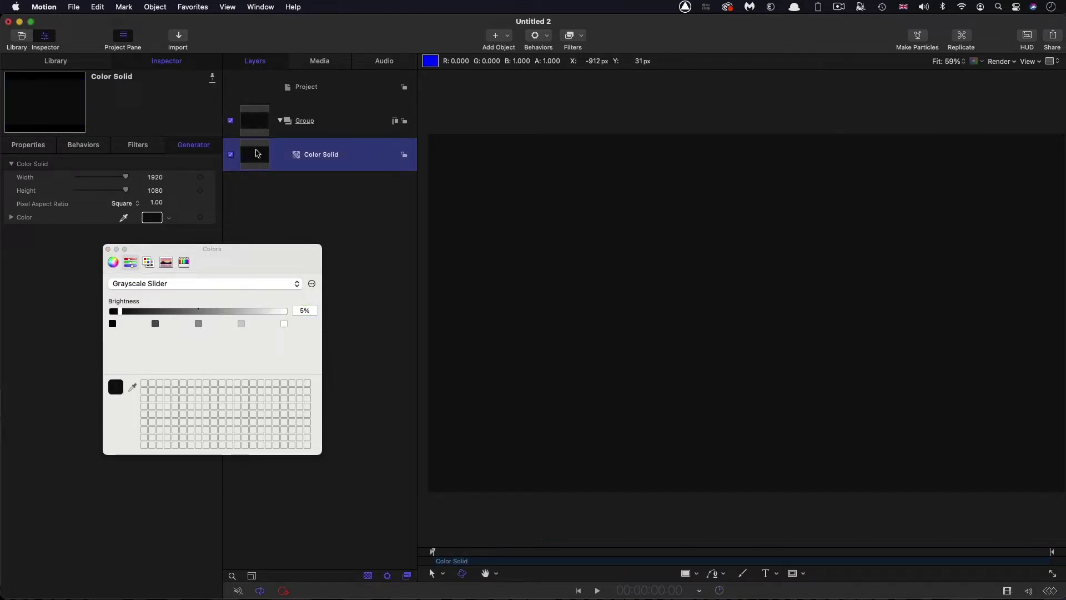
click(111, 253)
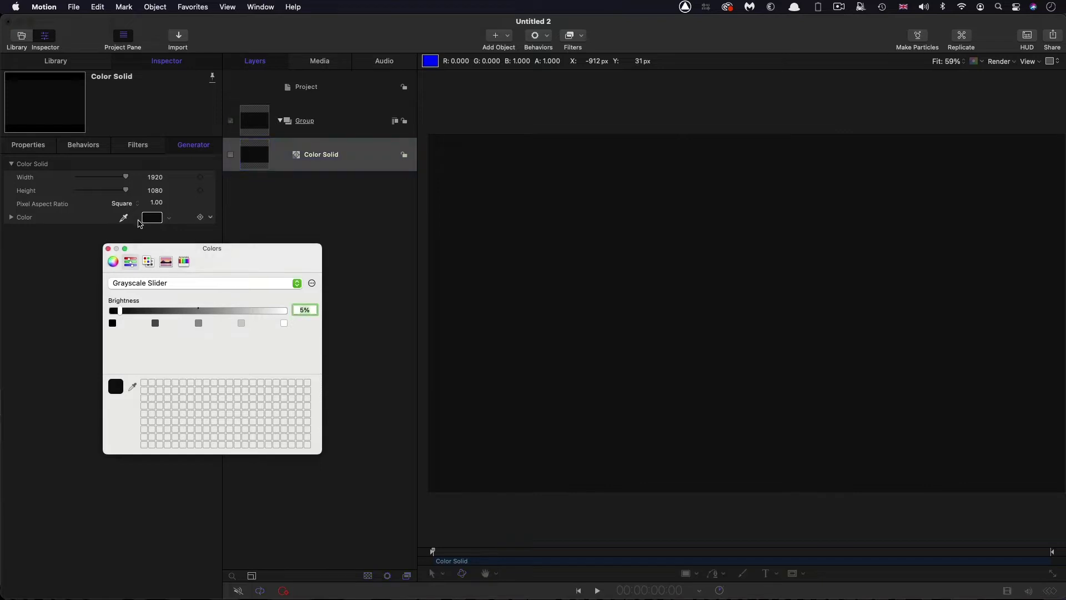
click(109, 248)
Duplicate the Color Solid and set the copy's Anchor Point Y to -540 px
right_click(248, 156)
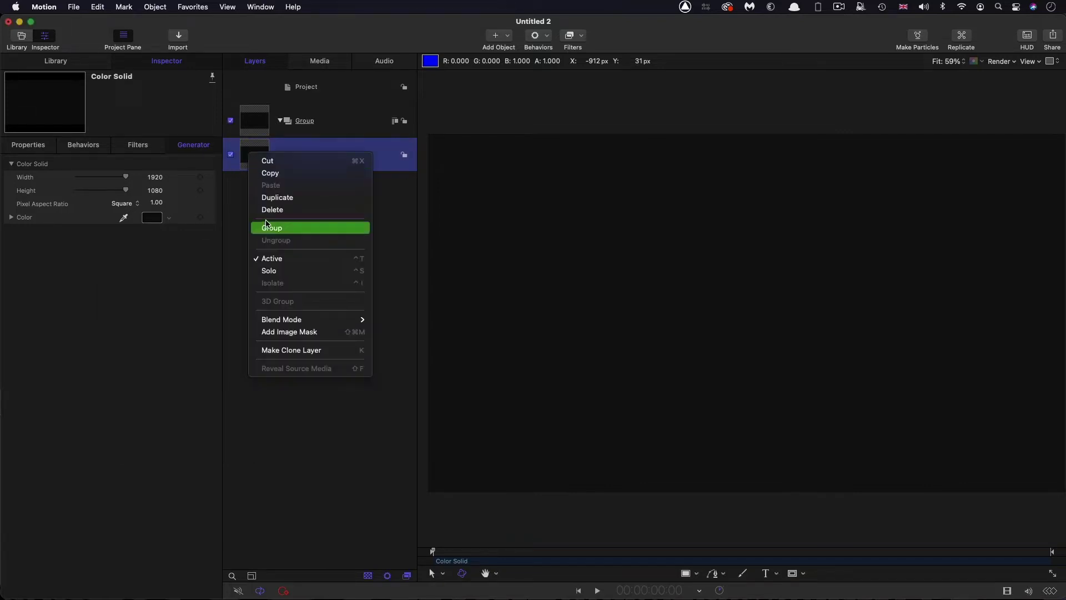
click(272, 197)
click(33, 144)
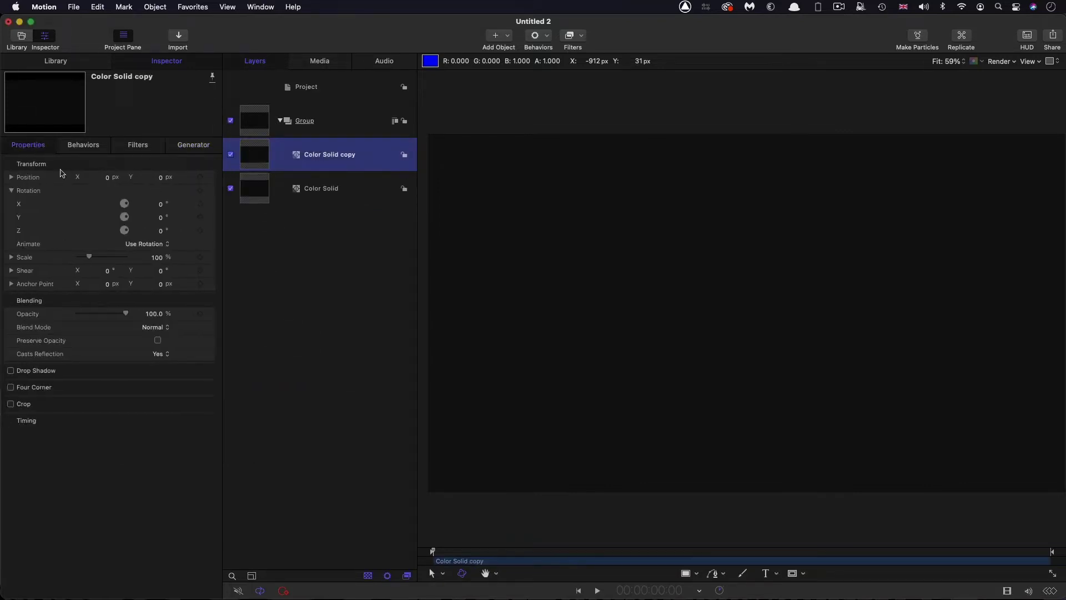
click(162, 285)
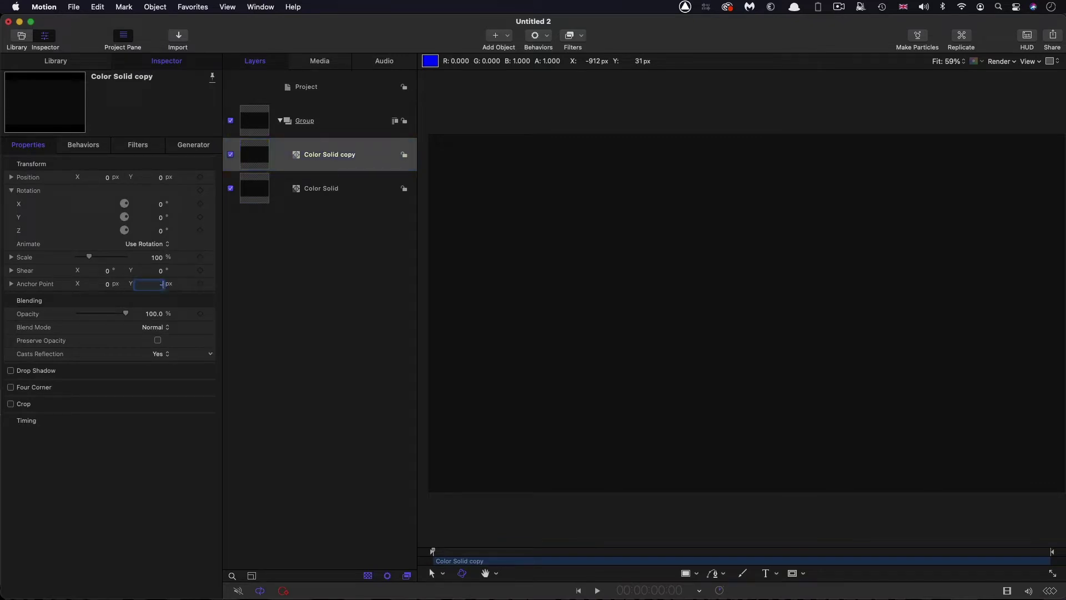
text(-540)
key(Return)
Set the Color Solid copy's Position Y to -270 px and its X rotation to 90°
click(161, 177)
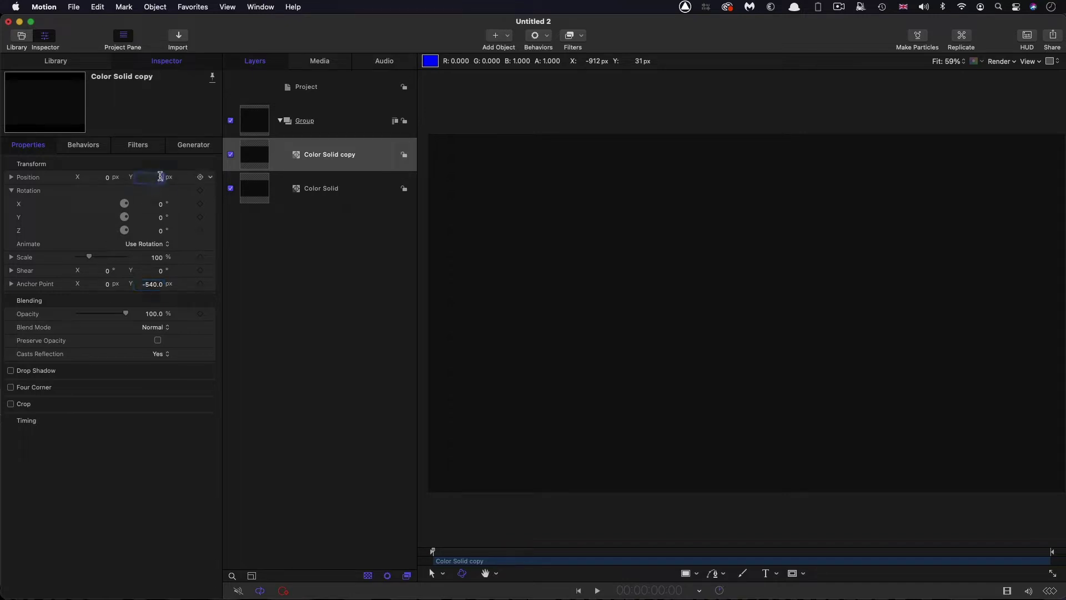
text(-270)
key(Return)
click(161, 204)
text(90)
key(Return)
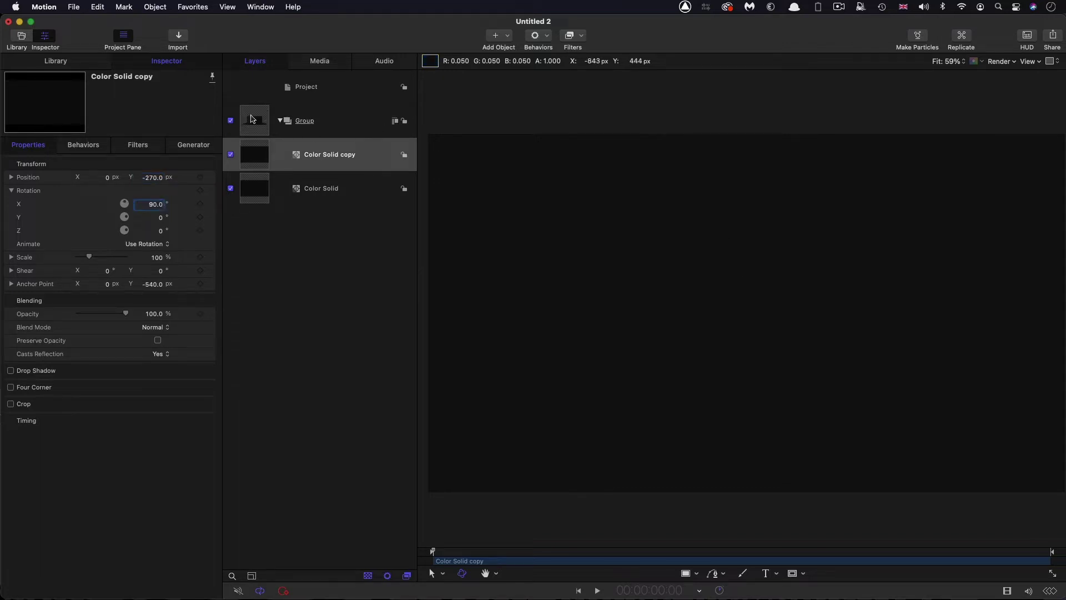
Add a light to the project, switching the 2D groups to 3D
click(510, 36)
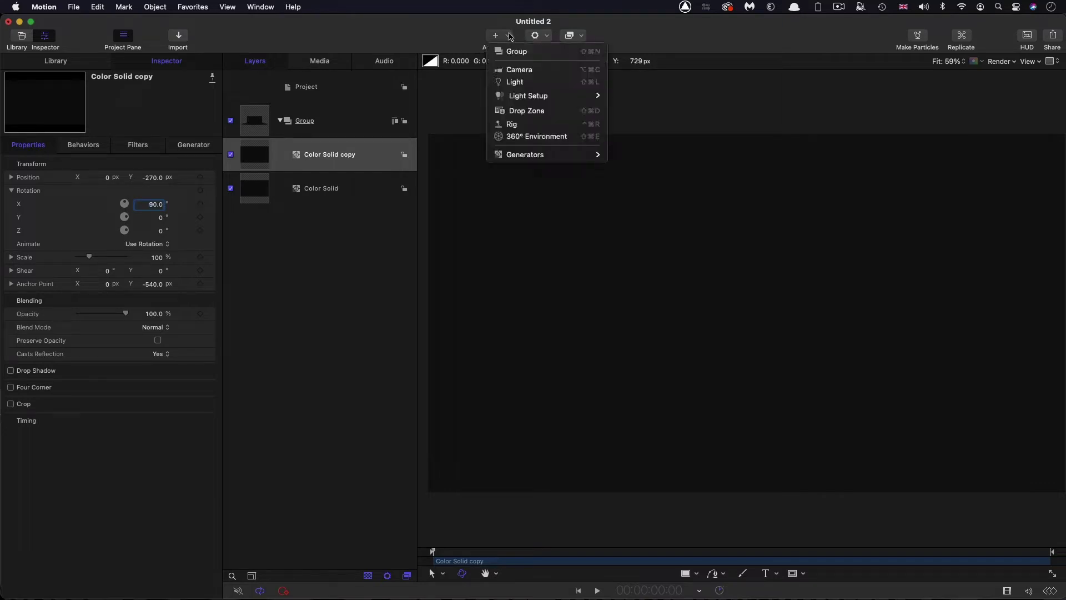
click(522, 82)
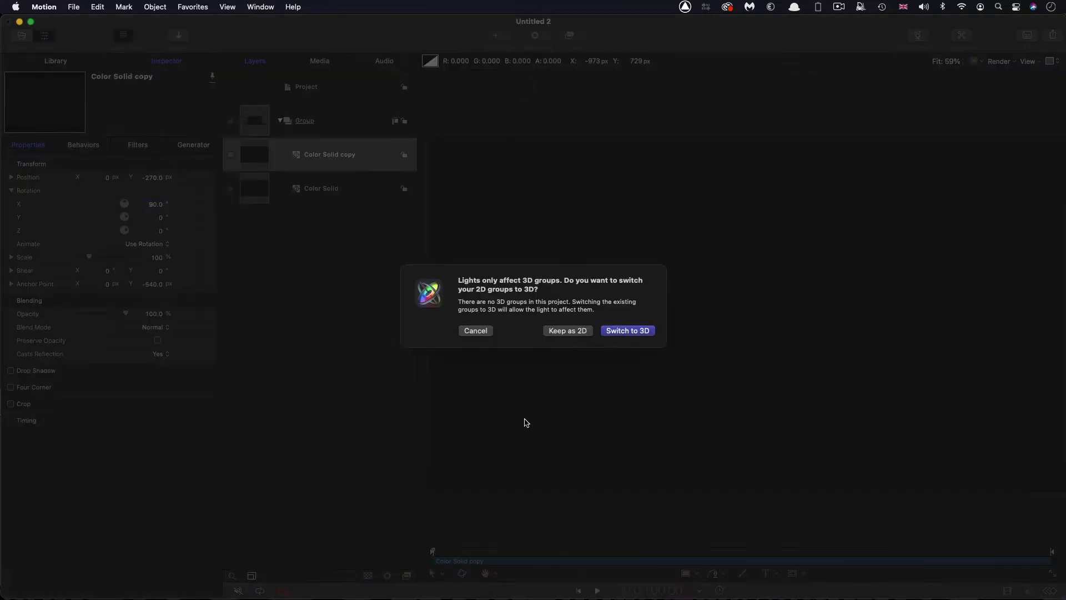
click(633, 336)
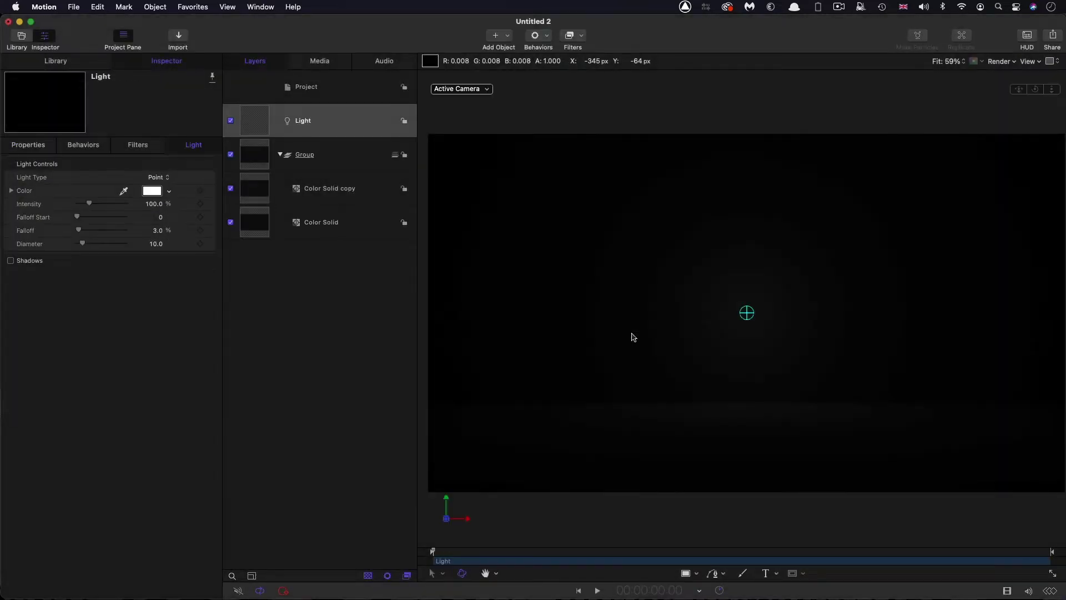
Raise the light's intensity to about 377%, and delete the light
drag(89, 204, 126, 206)
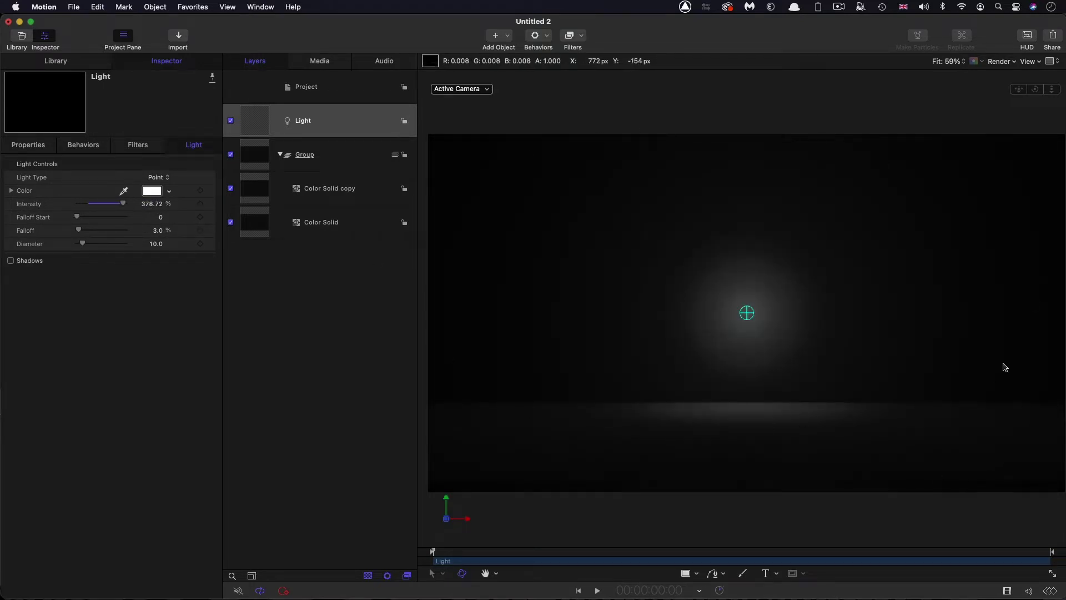
right_click(262, 115)
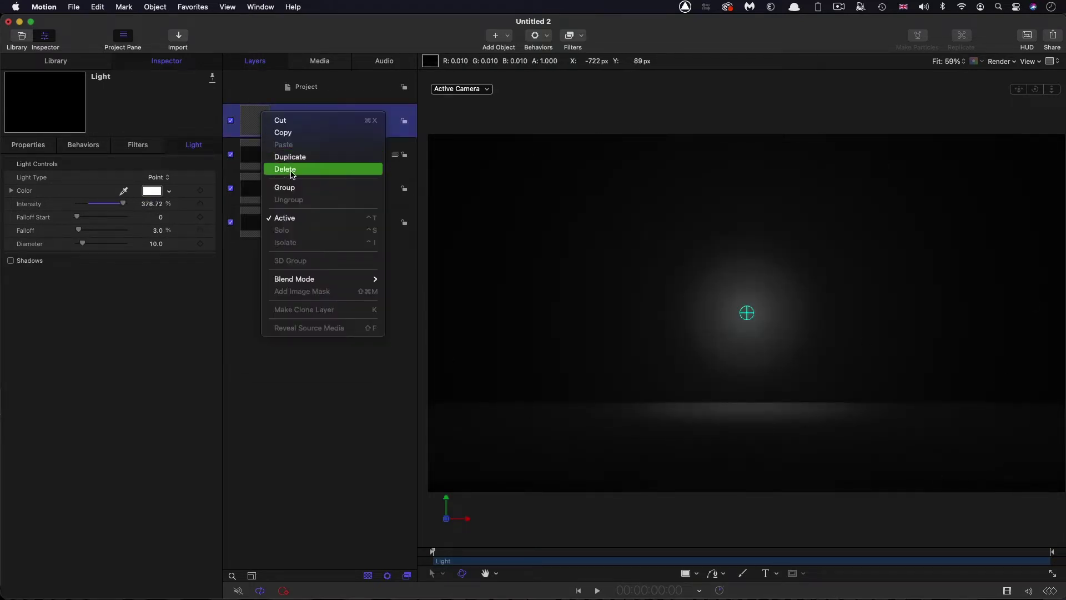
click(293, 170)
Set the scale of the group holding both color solids to 200%
click(254, 124)
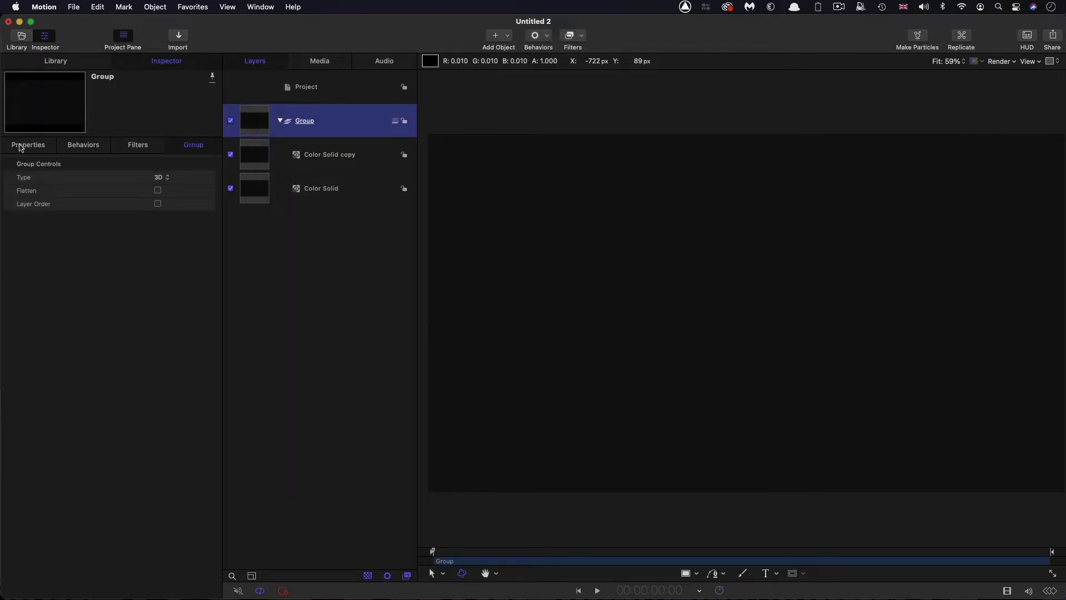
click(19, 146)
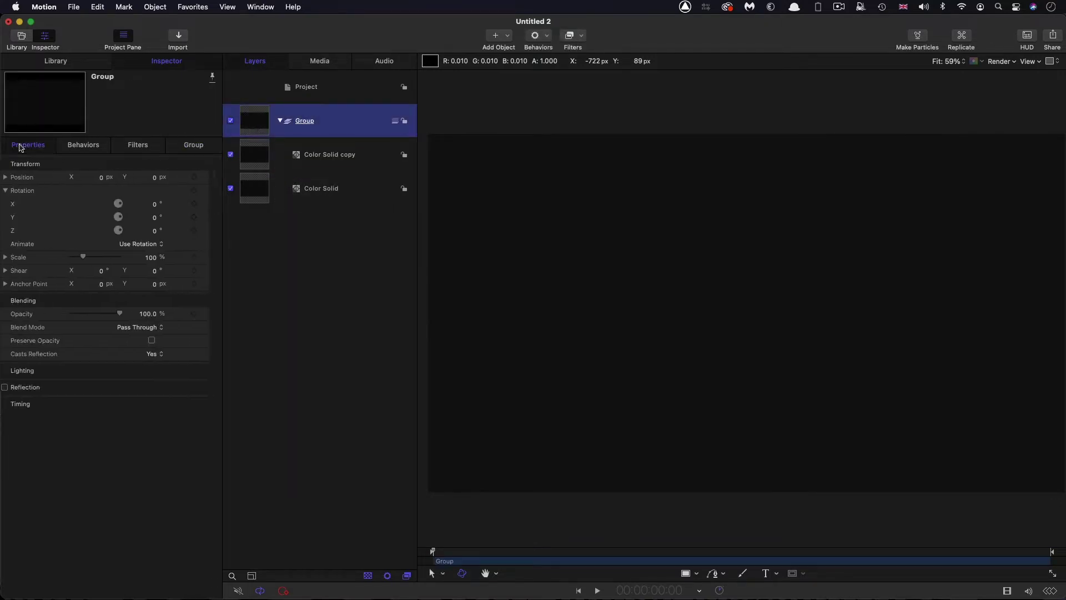
click(157, 258)
text(2)
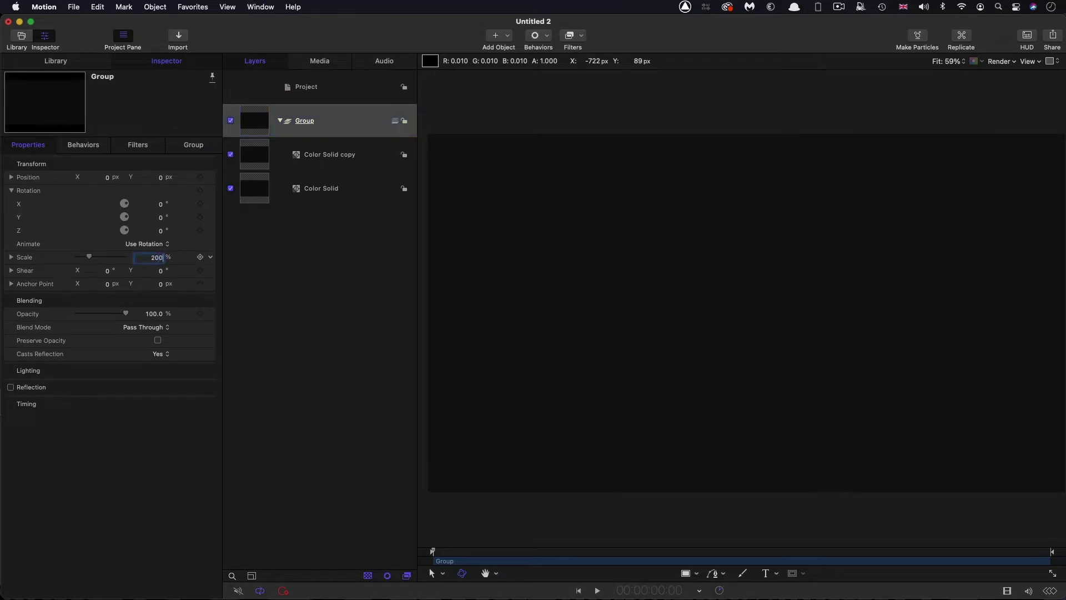
text(00)
key(Return)
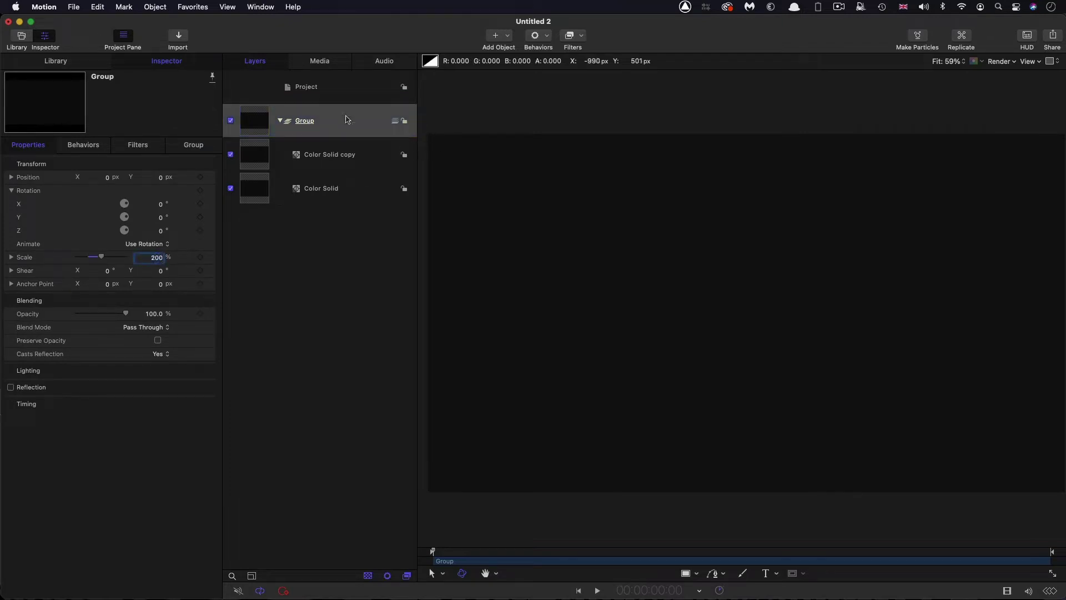
Create a new group at project level, above the group of color solids
click(333, 87)
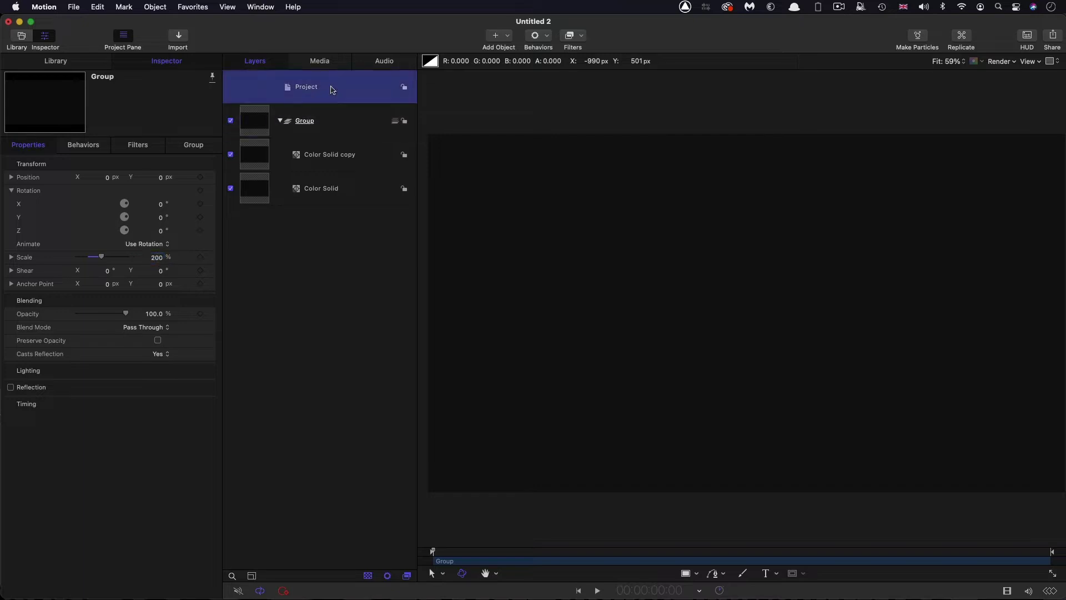
click(155, 4)
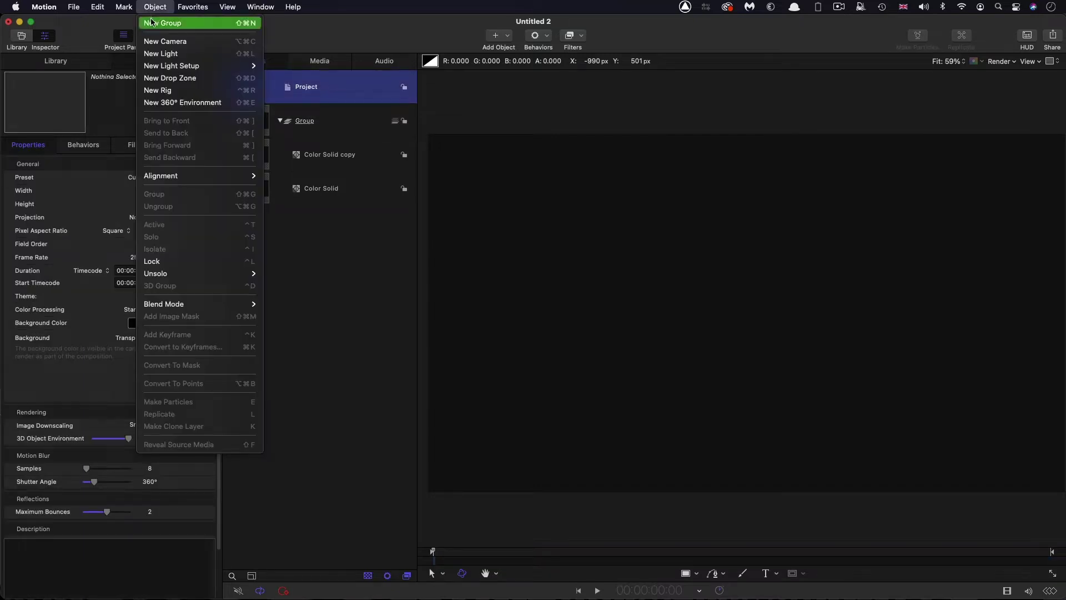
click(152, 22)
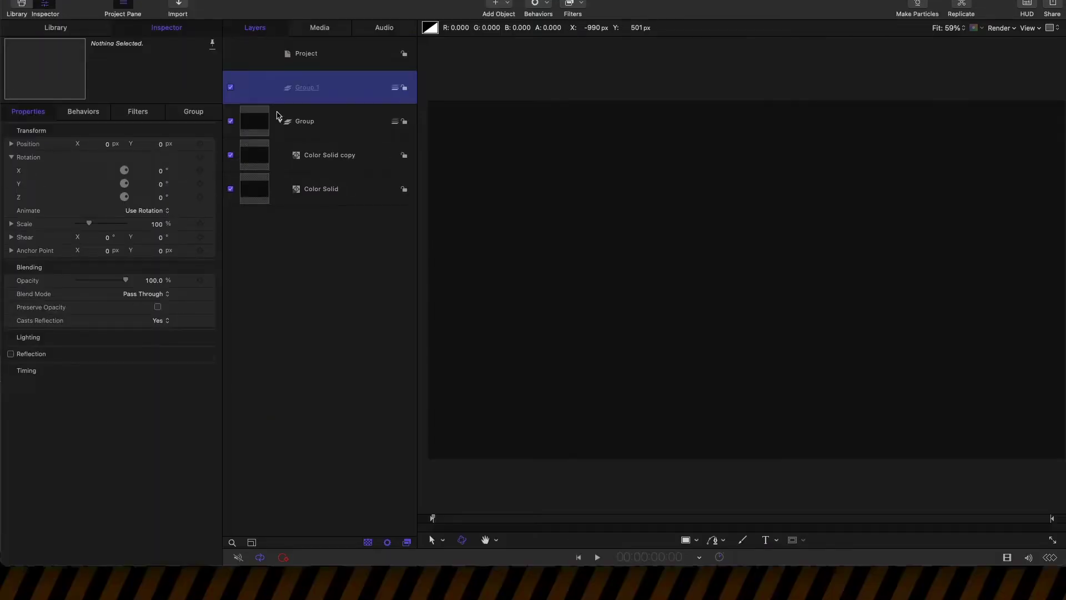
Draw a circle in the new group and reset its transform parameters so it is centered on the canvas
click(696, 573)
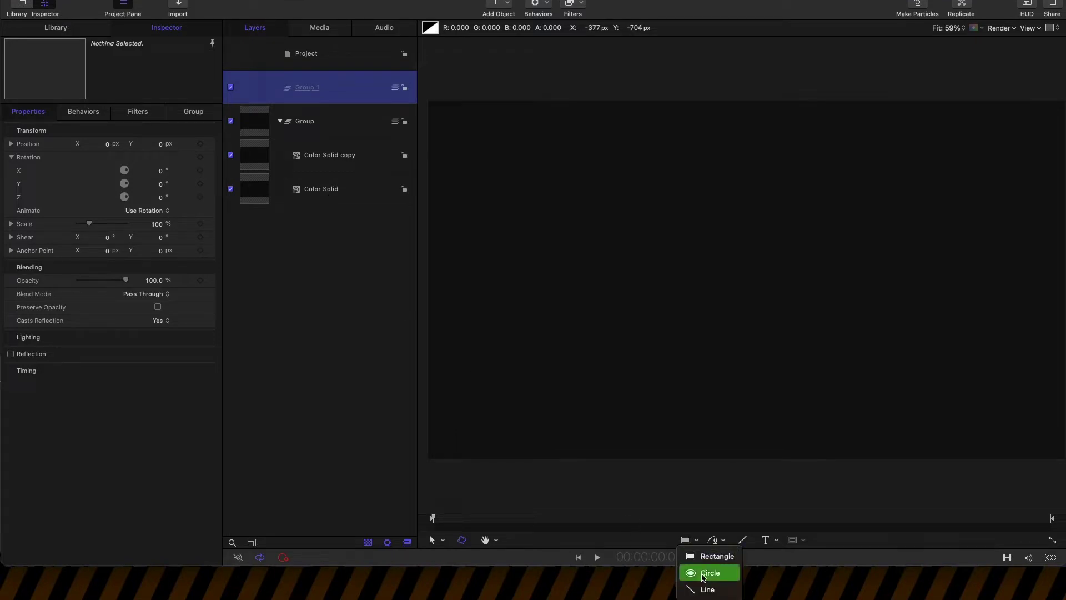
click(703, 573)
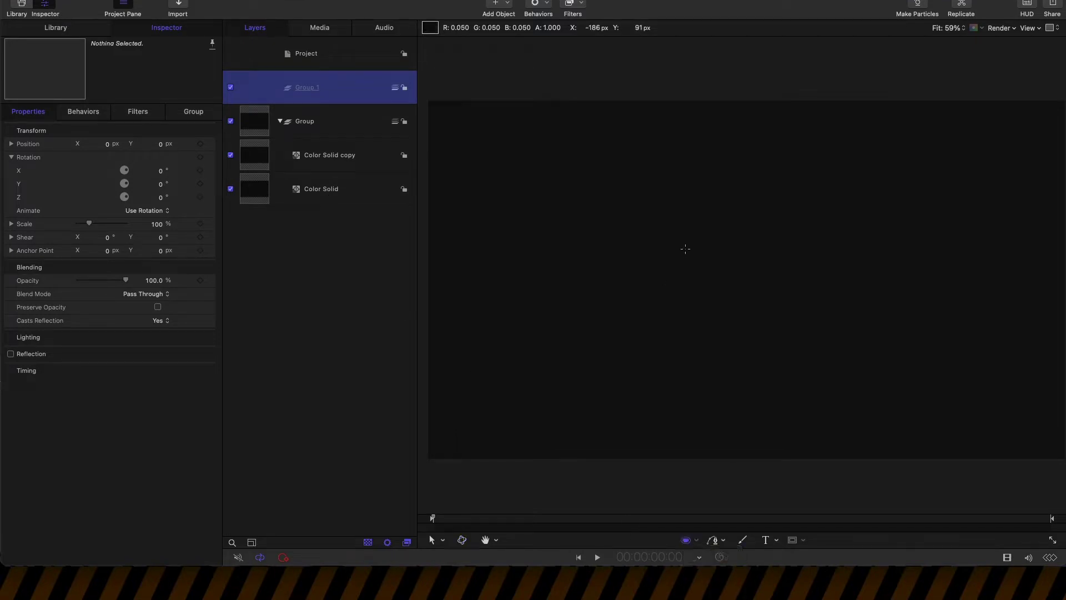
drag(685, 248, 732, 296)
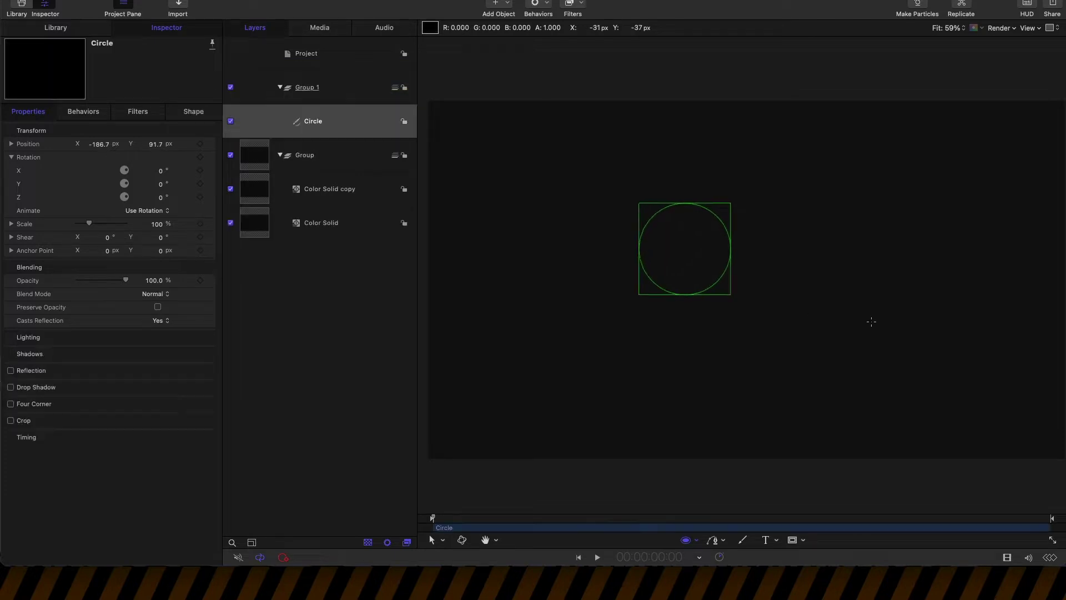
right_click(87, 131)
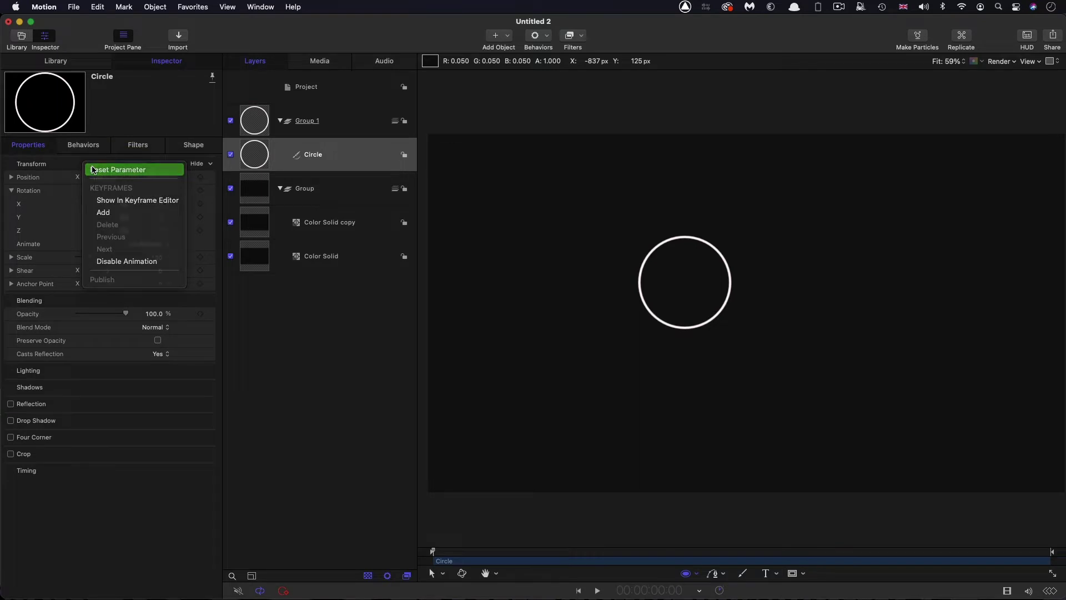
click(93, 169)
Enable the circle's fill and turn off its outline
click(198, 147)
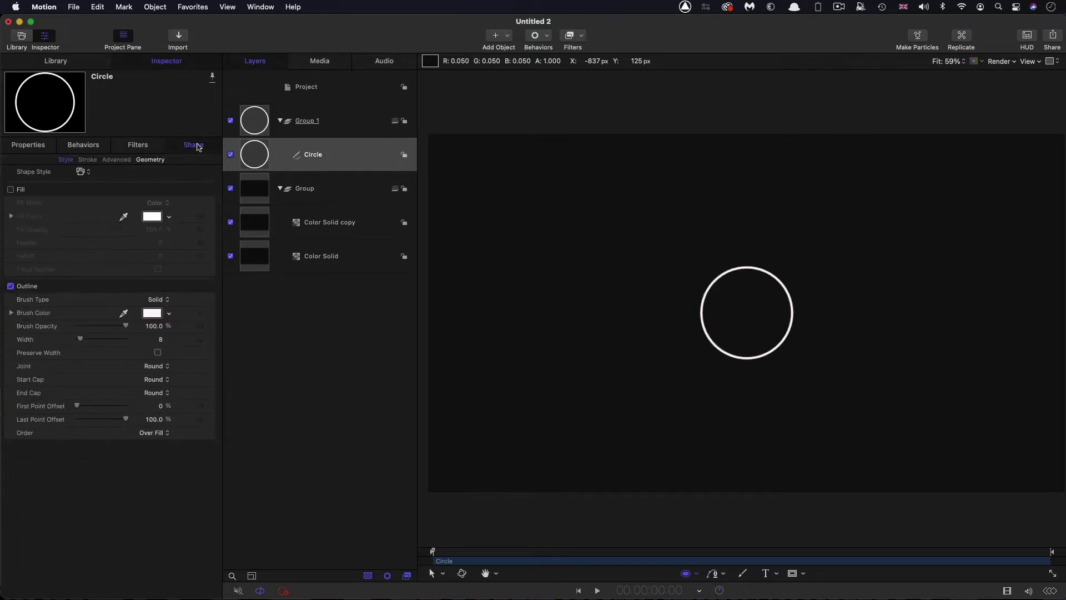
click(11, 189)
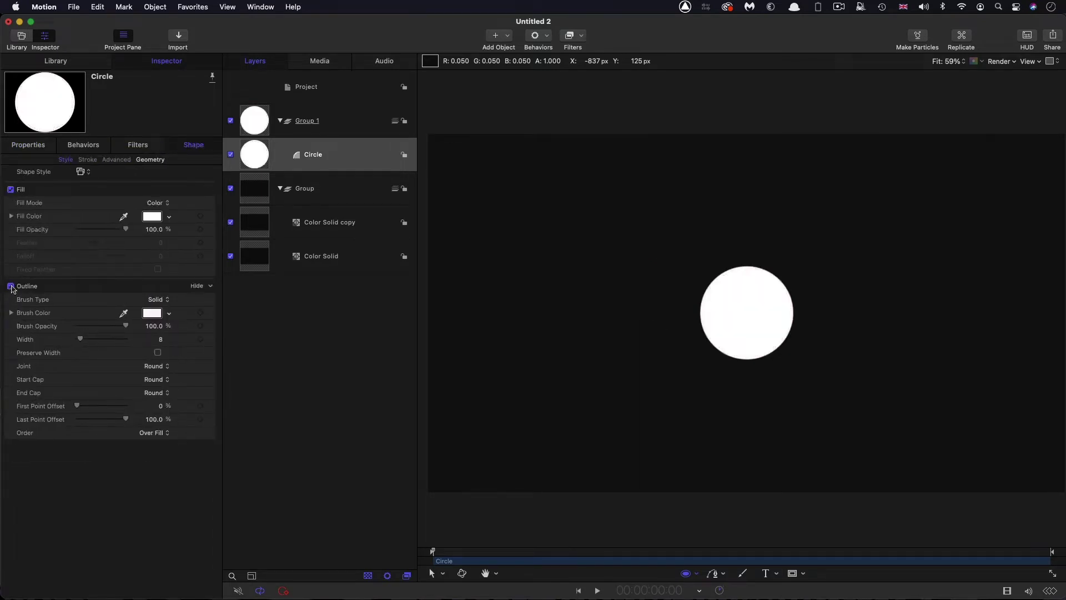
click(10, 286)
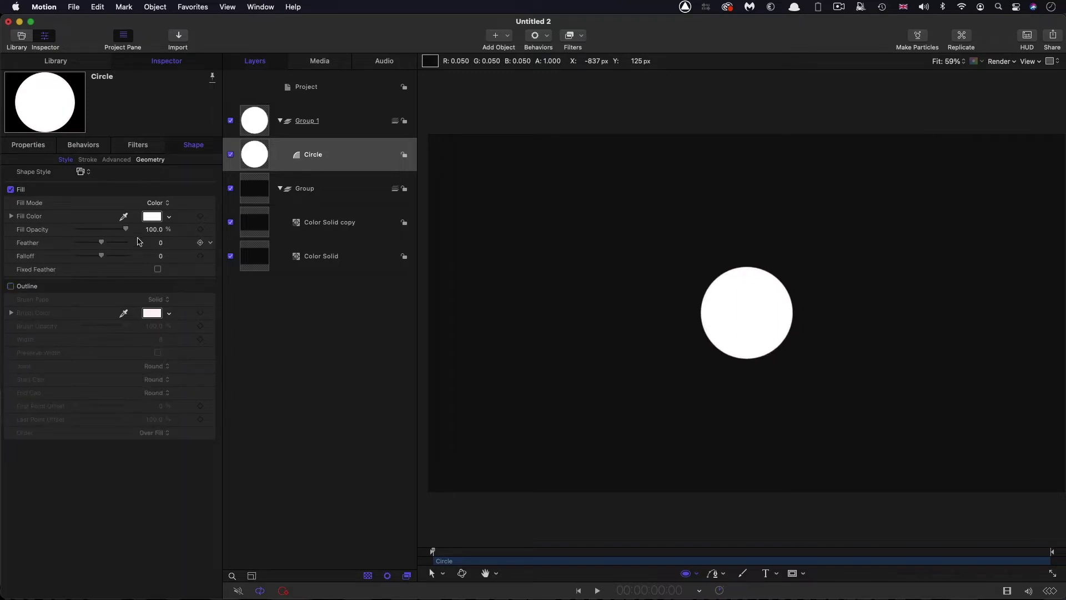
Set the circle's fill color to a grayscale brightness of 40%
click(153, 217)
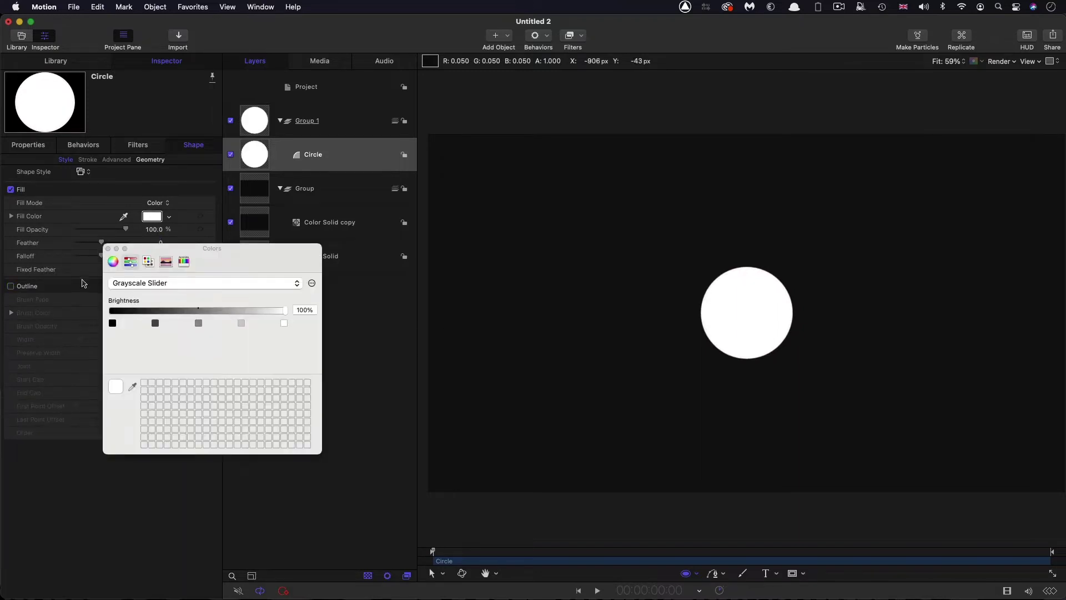
click(314, 309)
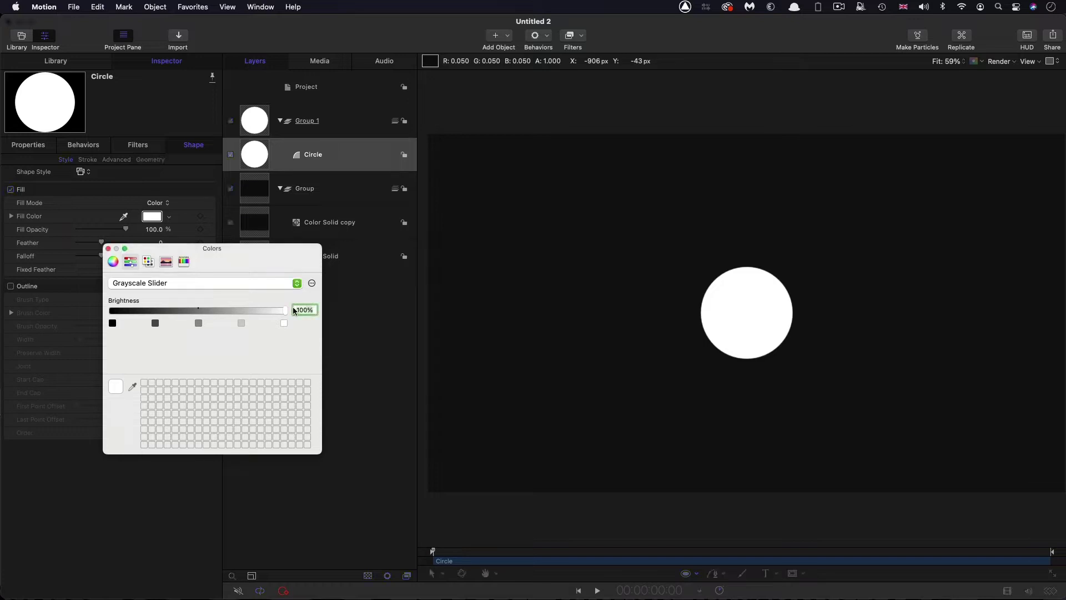
text(4)
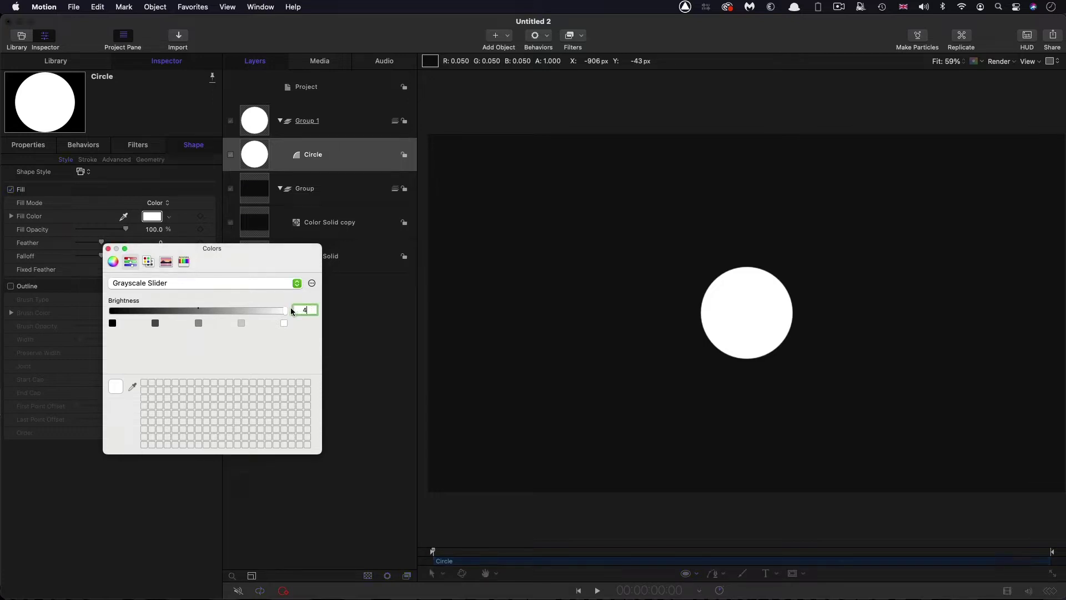
text(0)
key(Return)
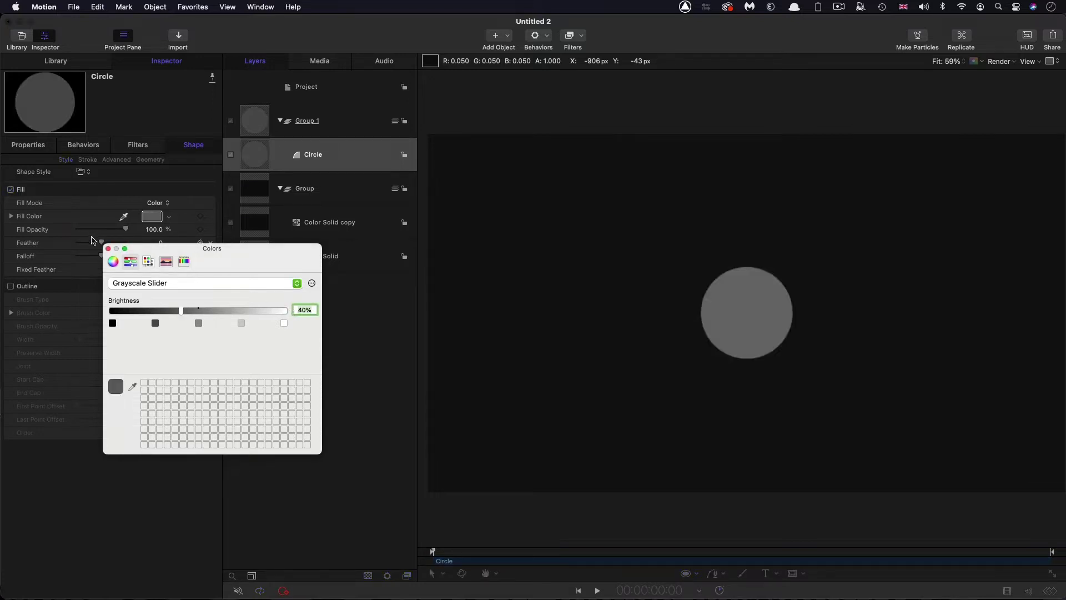
click(108, 248)
Set the circle's radius to 480
click(152, 161)
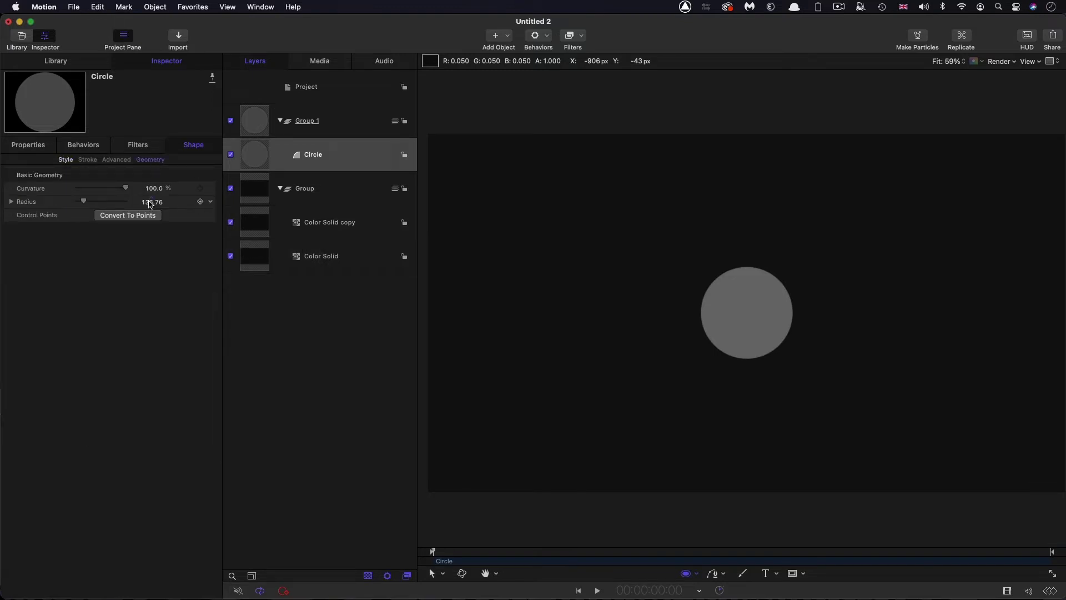
click(150, 202)
text(480)
key(Return)
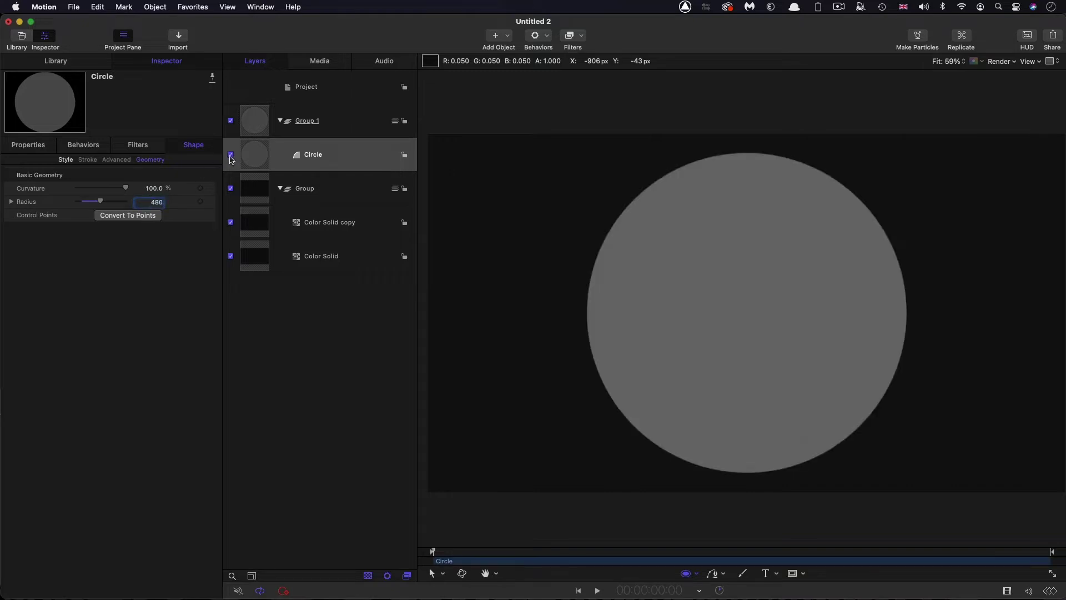
Add a Membrane generator above the circle in the circle's group
click(249, 155)
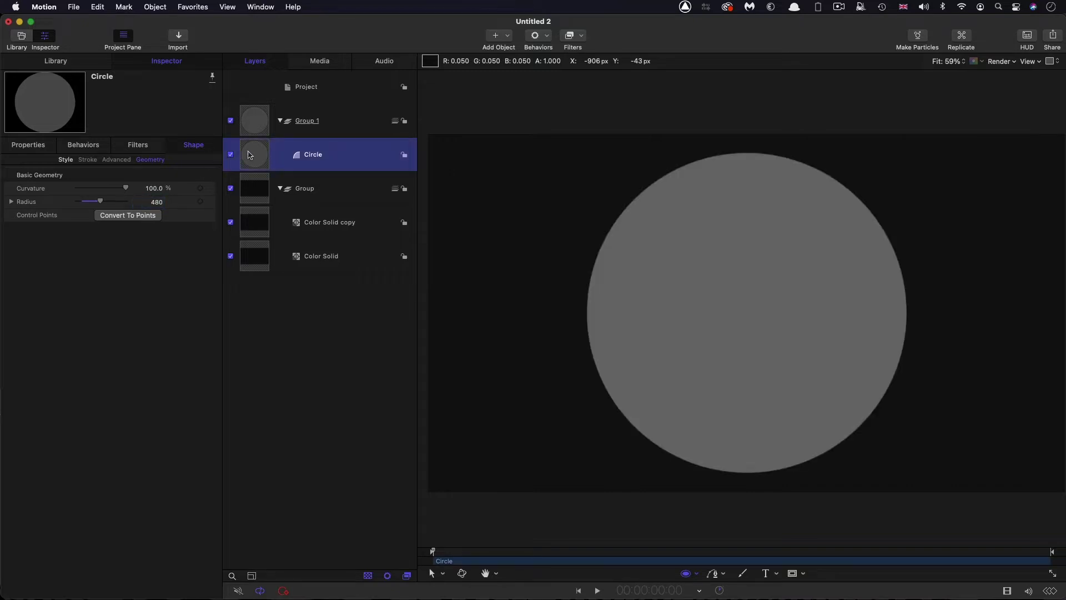
click(54, 60)
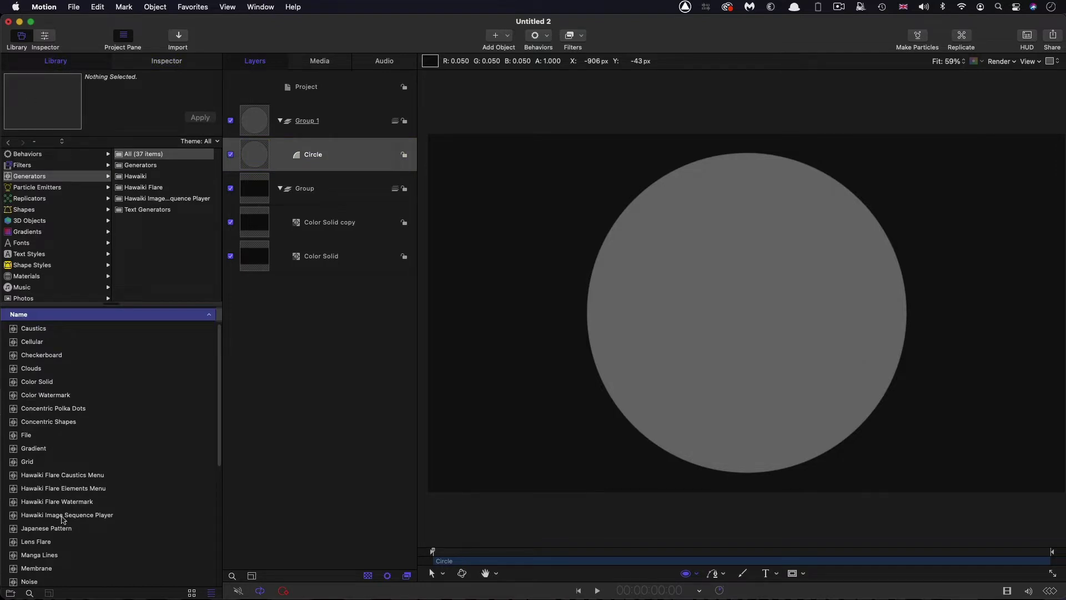
scroll(77, 558, down, 3)
drag(13, 527, 265, 136)
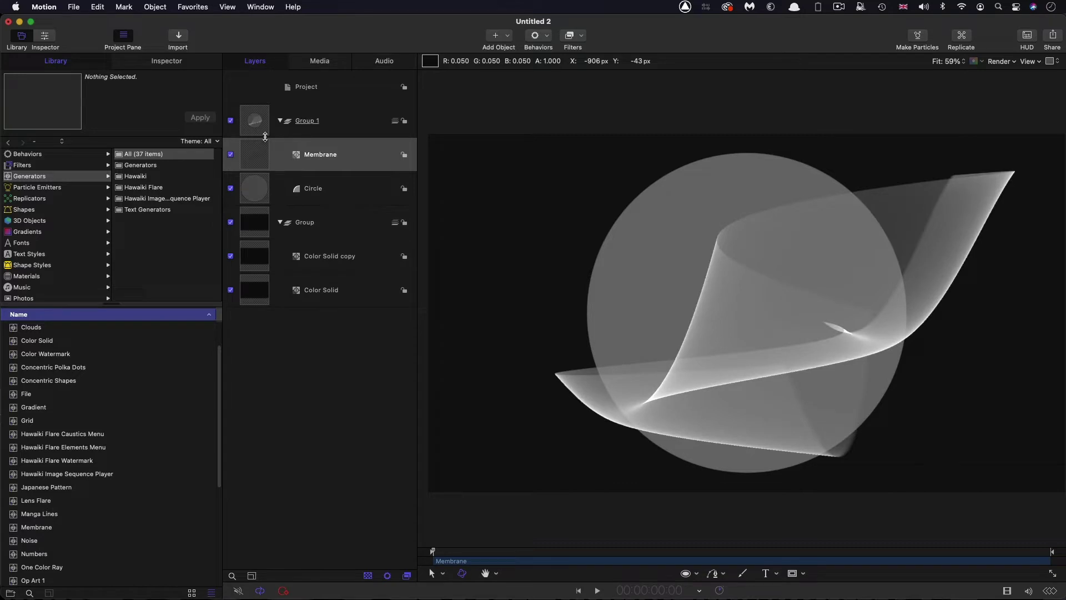
Set the Membrane generator's Start 1 to -2.5, Start 2 to -1.5 and End 3 to 4
click(177, 61)
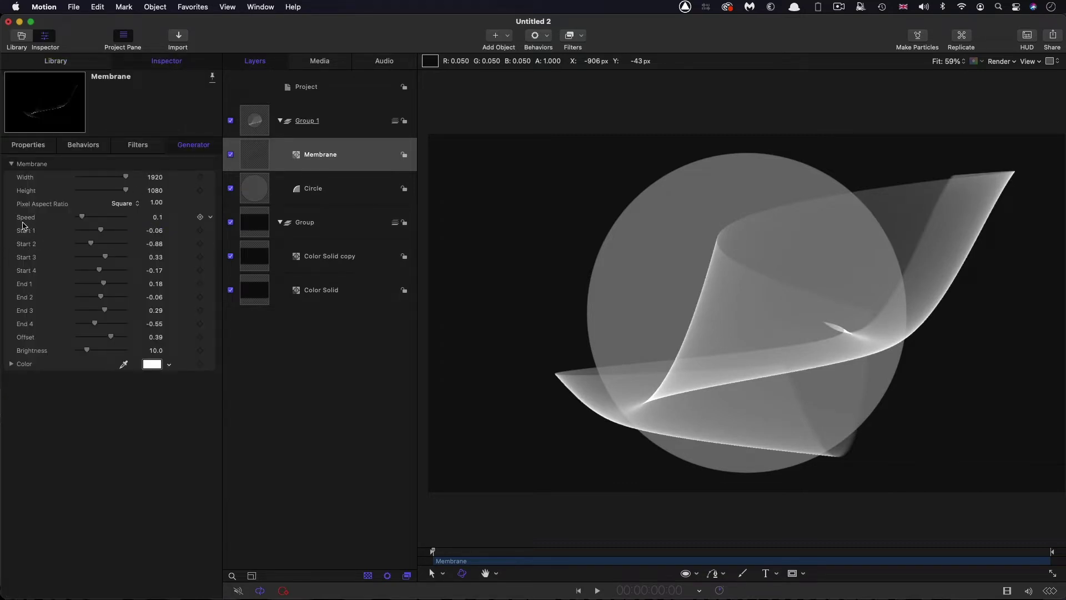
click(154, 231)
text(-2.5)
key(Return)
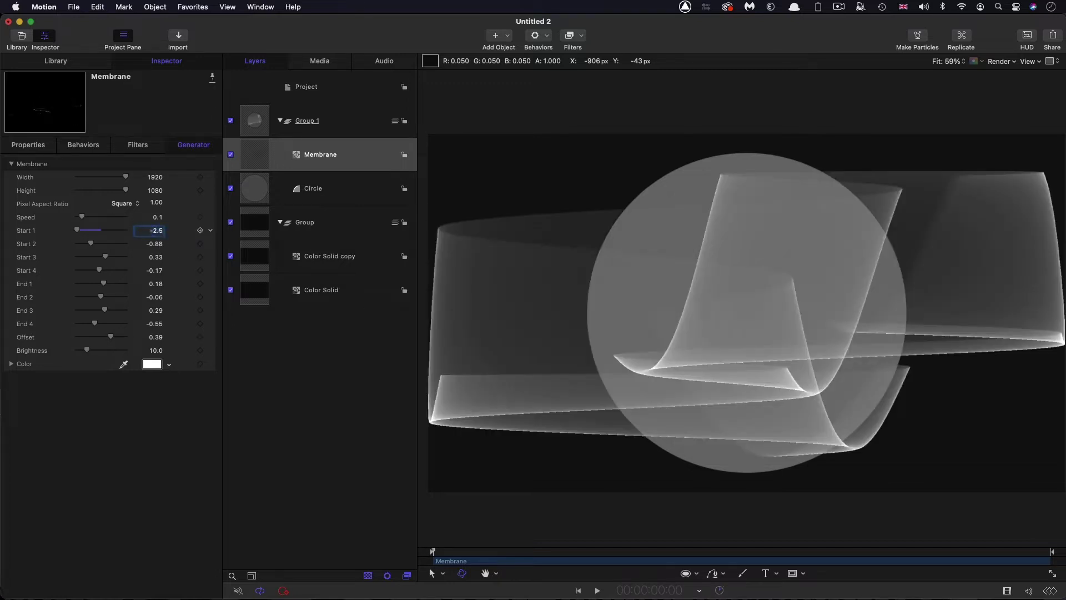
key(Tab)
text(-1.5)
key(Return)
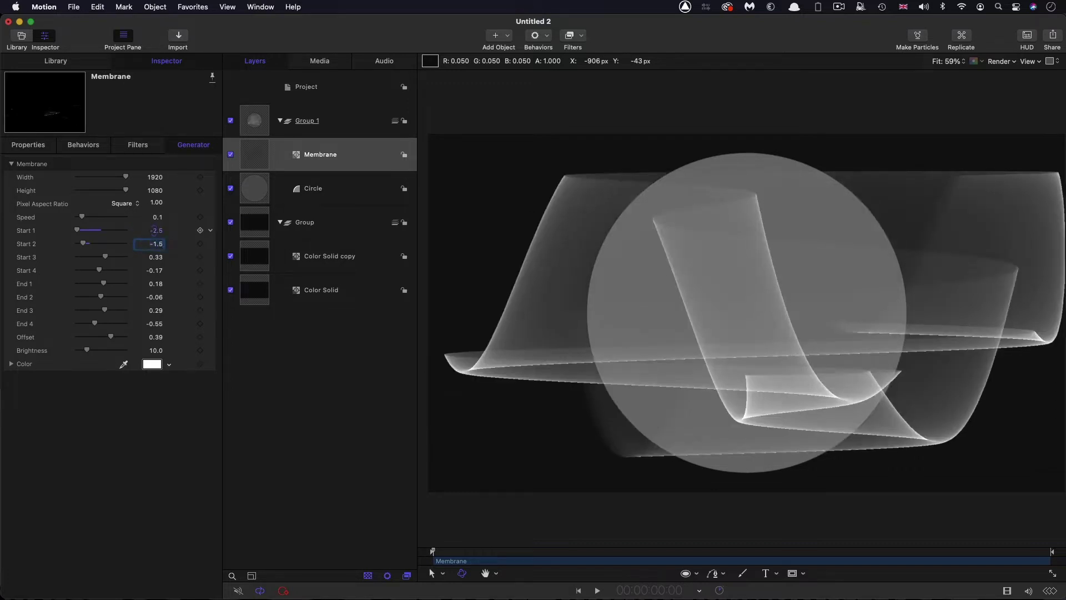
click(156, 310)
text(4)
key(Return)
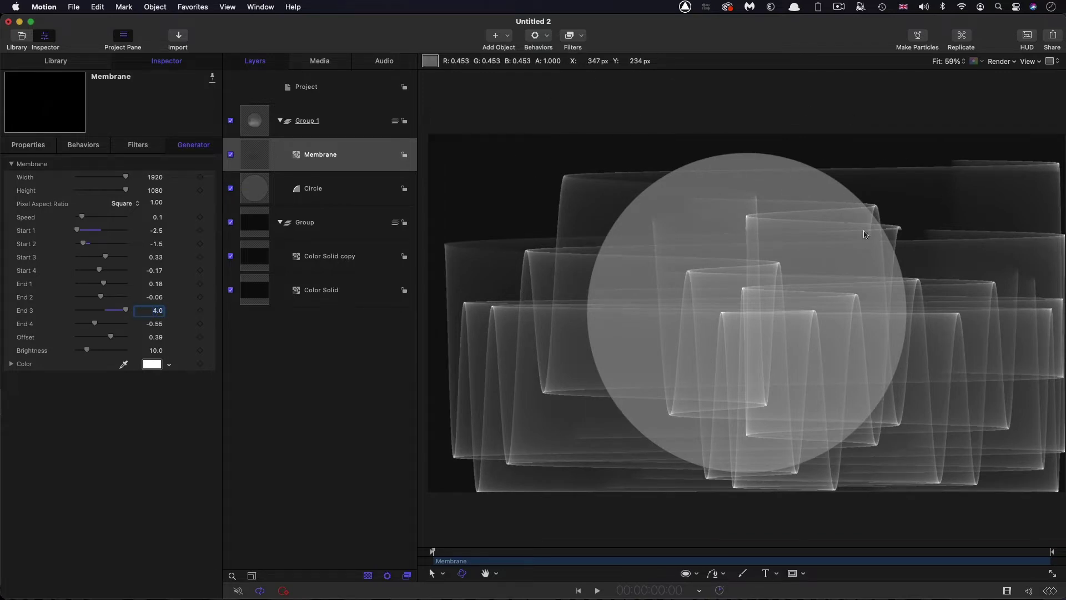
Apply the Underwater distortion filter to the Membrane layer
click(257, 155)
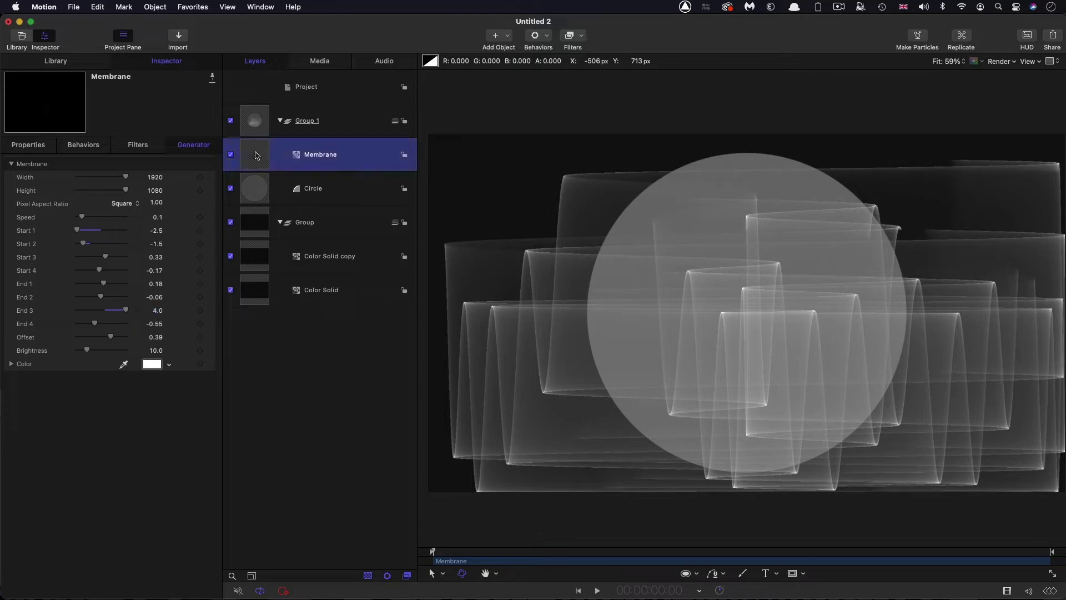
click(582, 36)
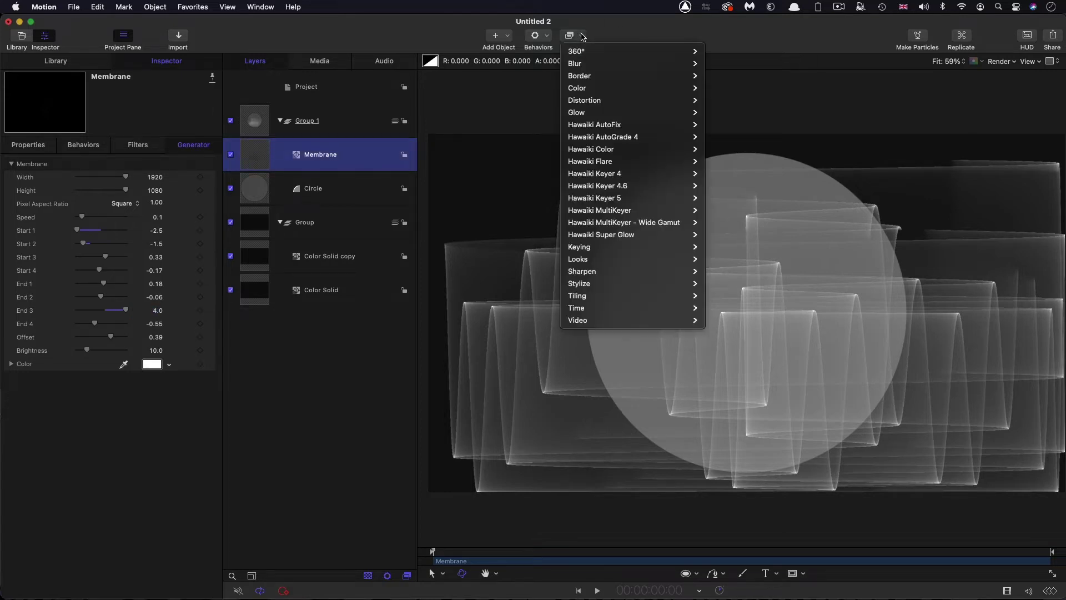
mouse_move(611, 101)
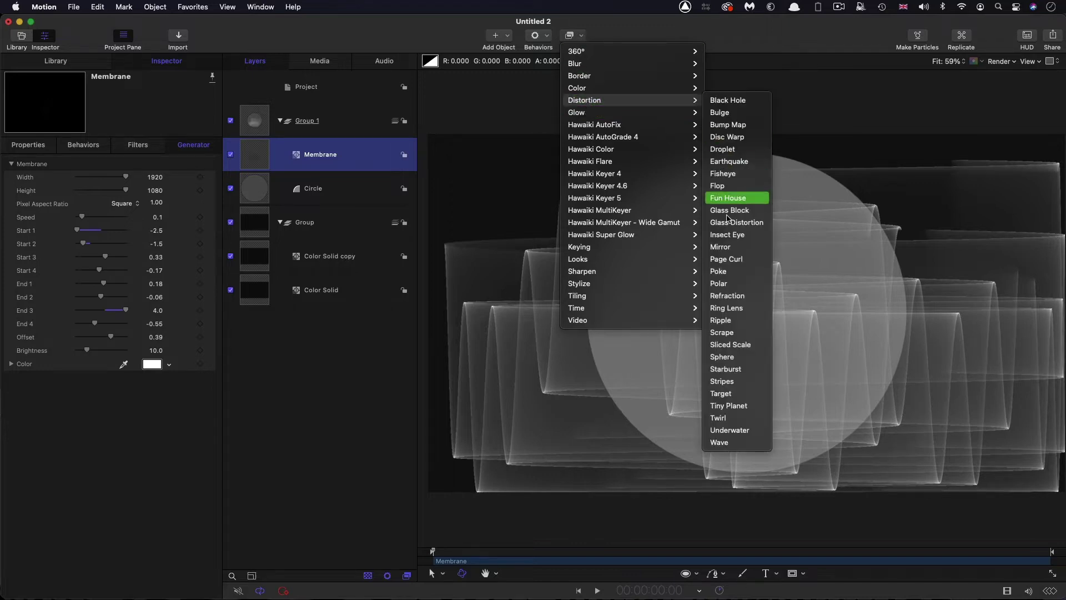
click(729, 431)
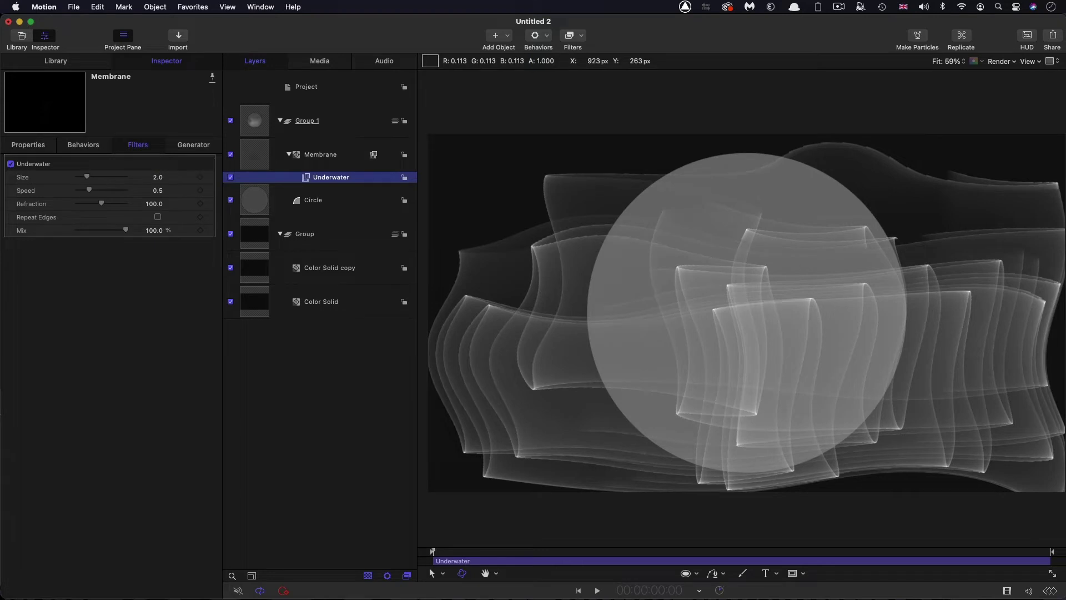
Add a Sphere distortion filter to the Membrane and set its radius to 500
click(581, 38)
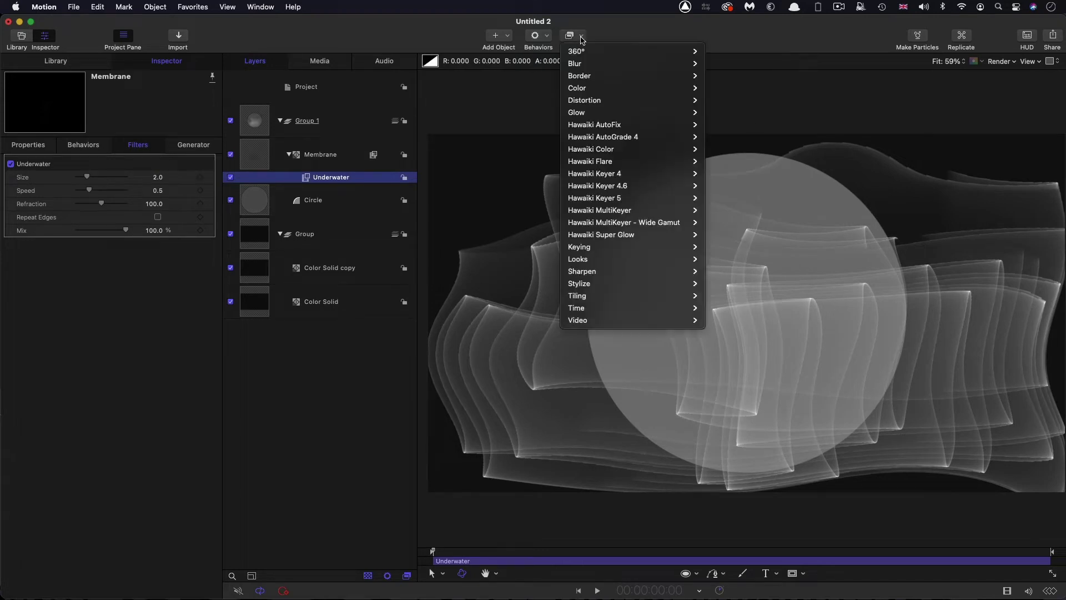
mouse_move(588, 105)
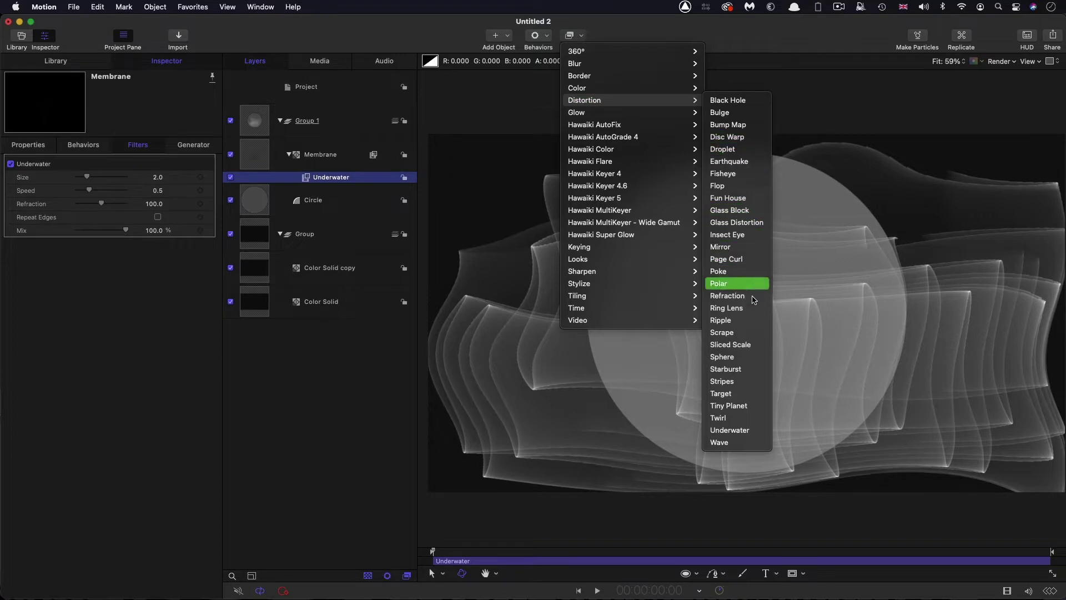
click(744, 357)
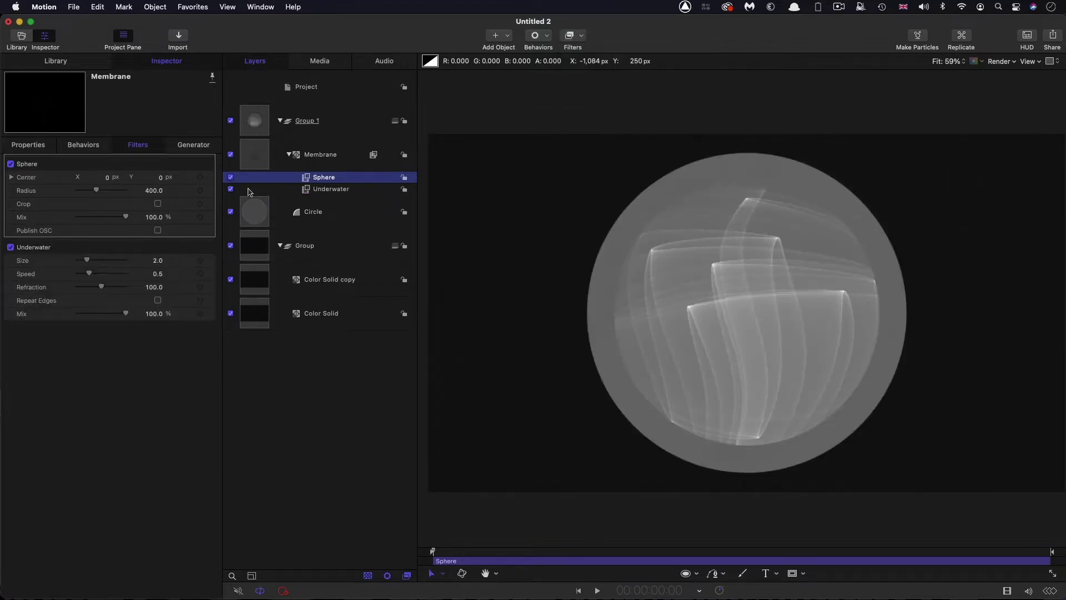
click(153, 192)
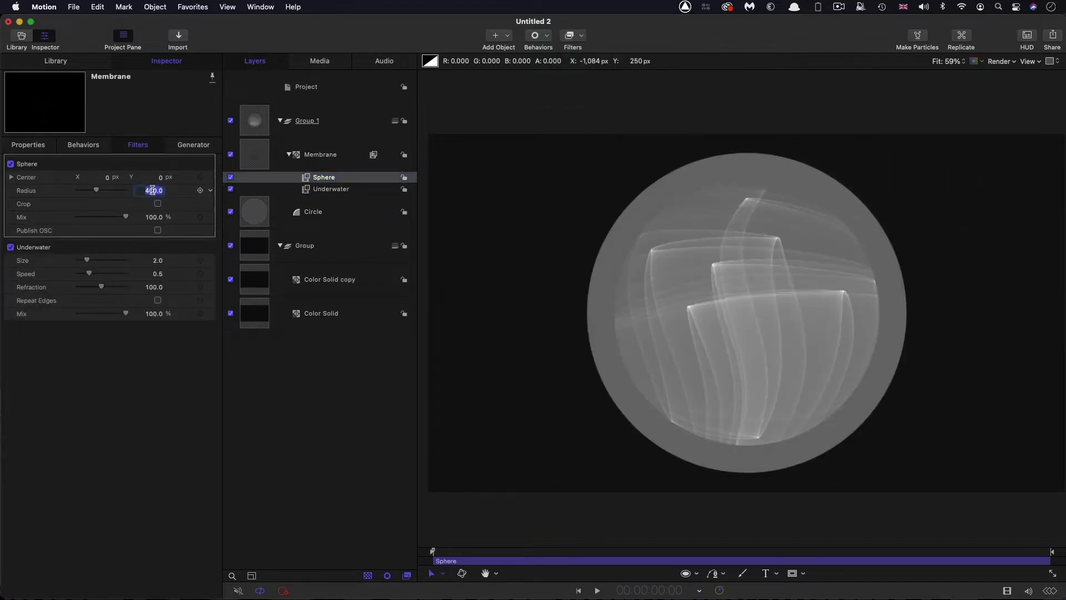
text(500)
key(Return)
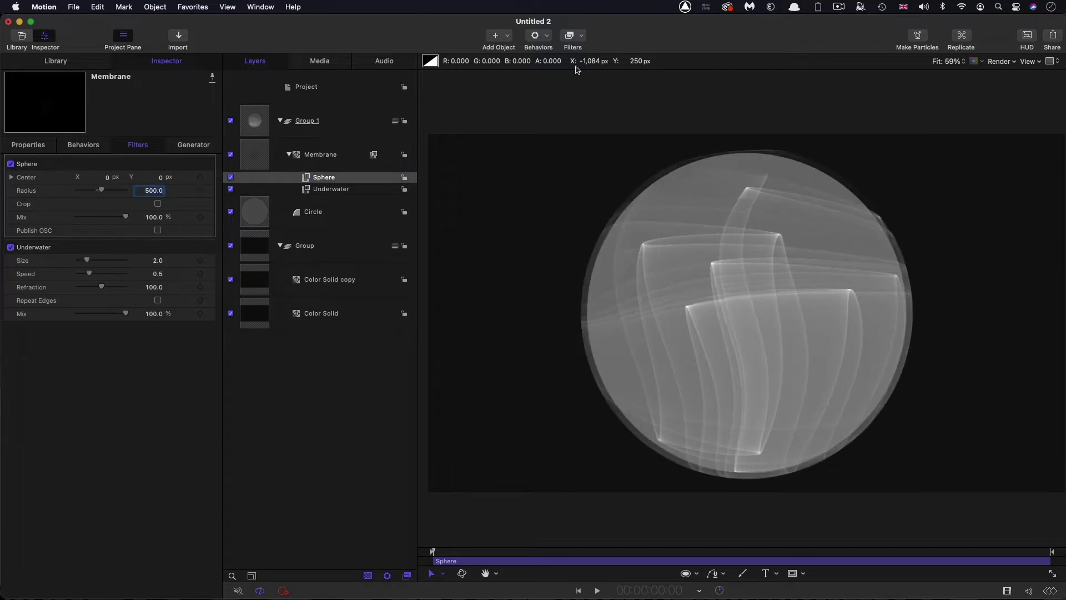
Add a Radial Blur filter to the Membrane with an angle of 25° and preview the animation
click(580, 36)
mouse_move(577, 63)
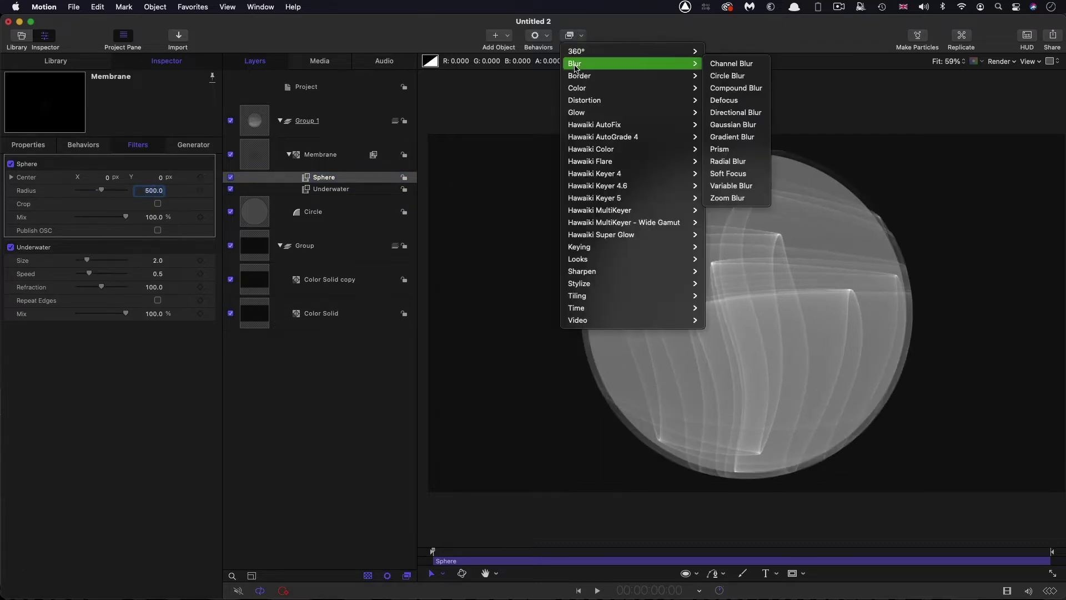
click(722, 162)
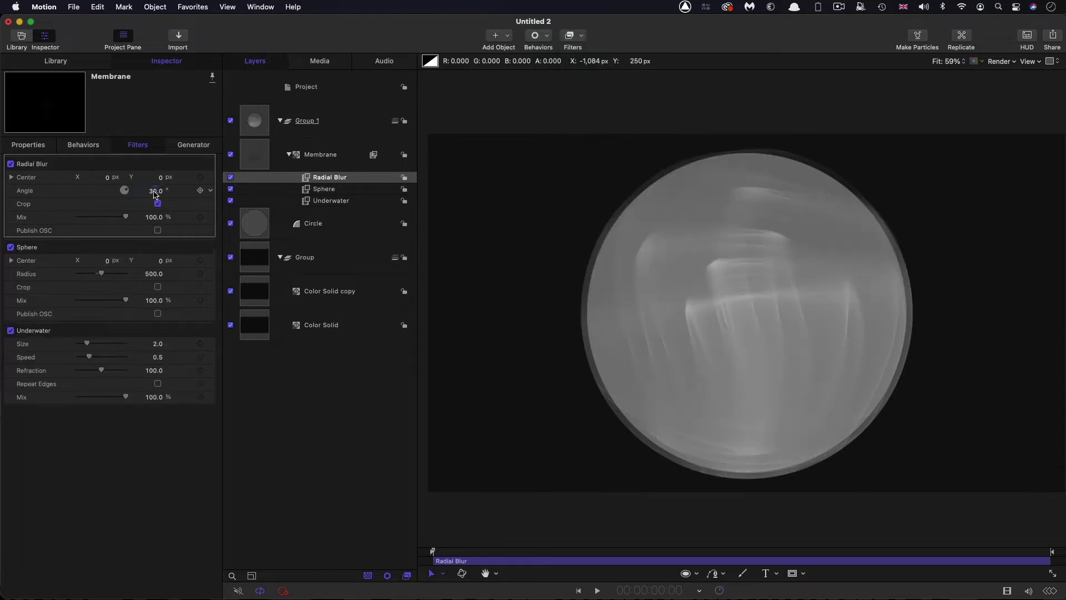
click(155, 191)
text(25)
click(587, 551)
drag(612, 553, 517, 544)
key(space)
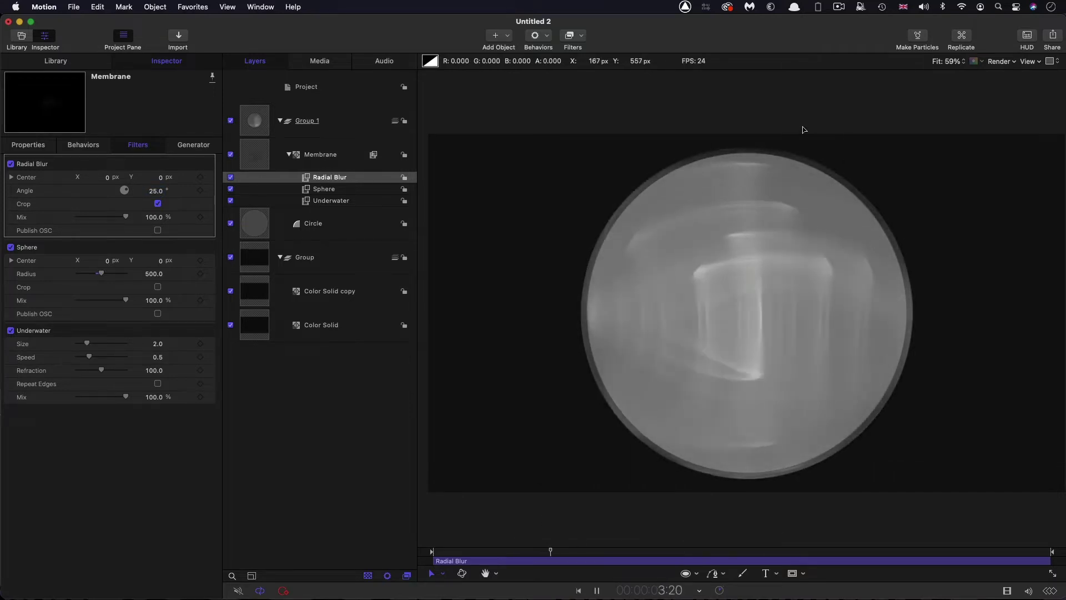
key(space)
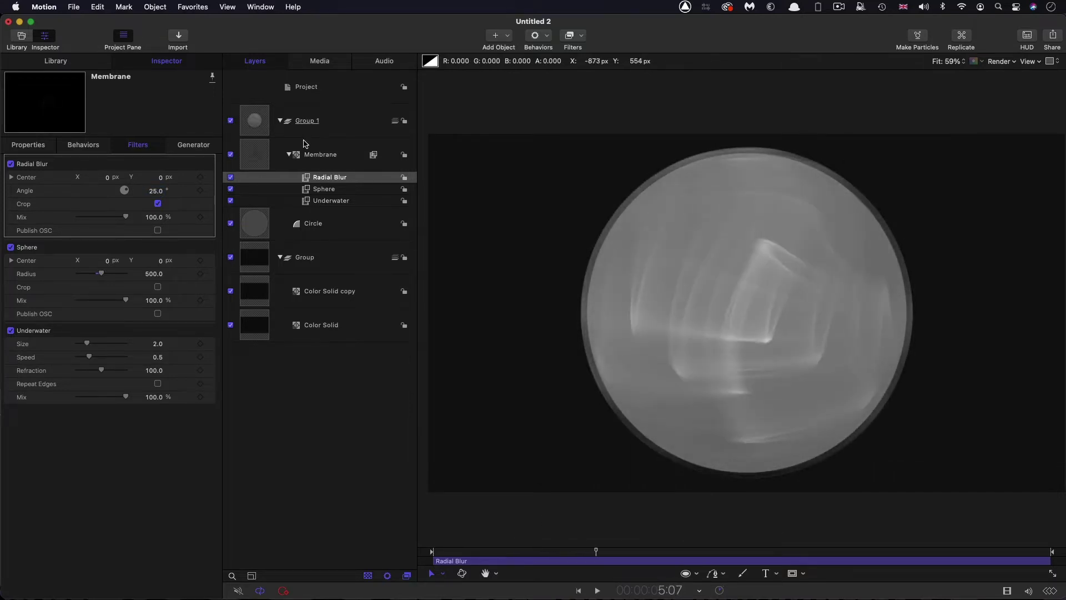
Add a Color Curves filter to the Membrane and pull the luma curve's white point inward to about the middle of the range
click(572, 35)
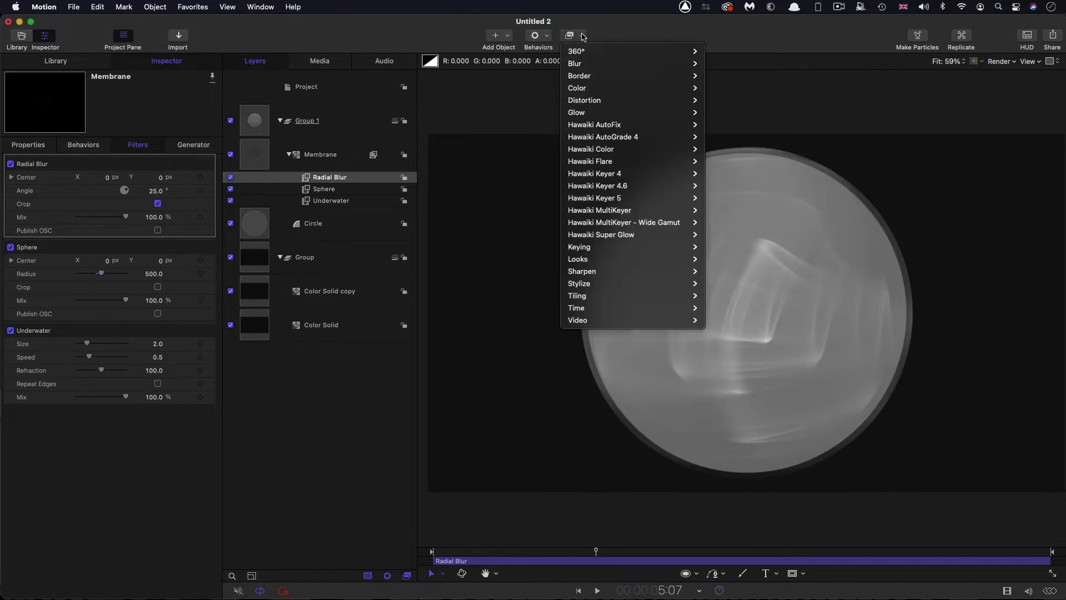
mouse_move(582, 66)
mouse_move(583, 89)
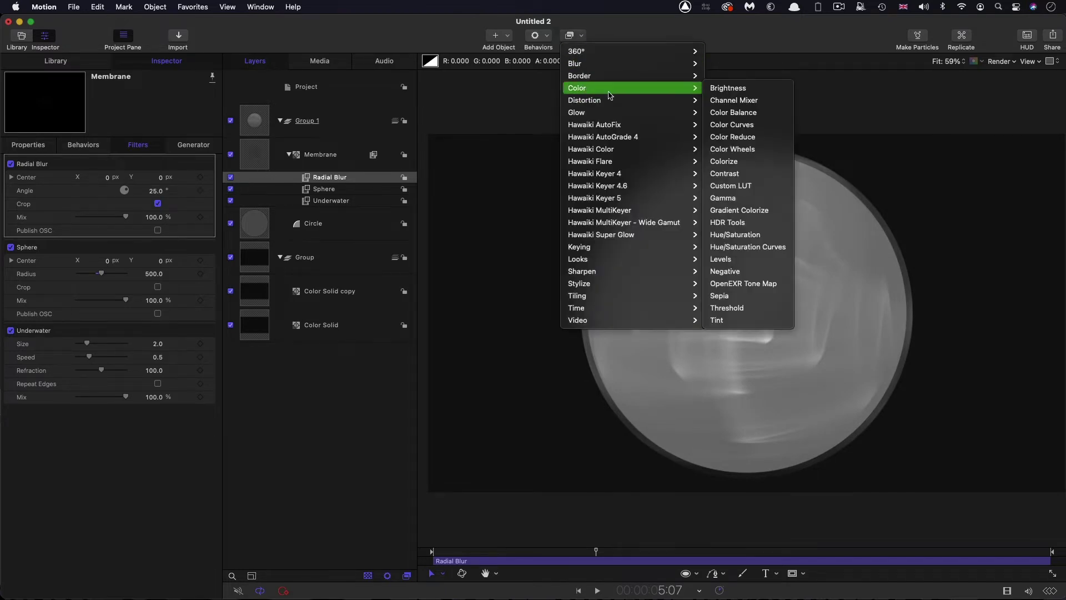
click(725, 126)
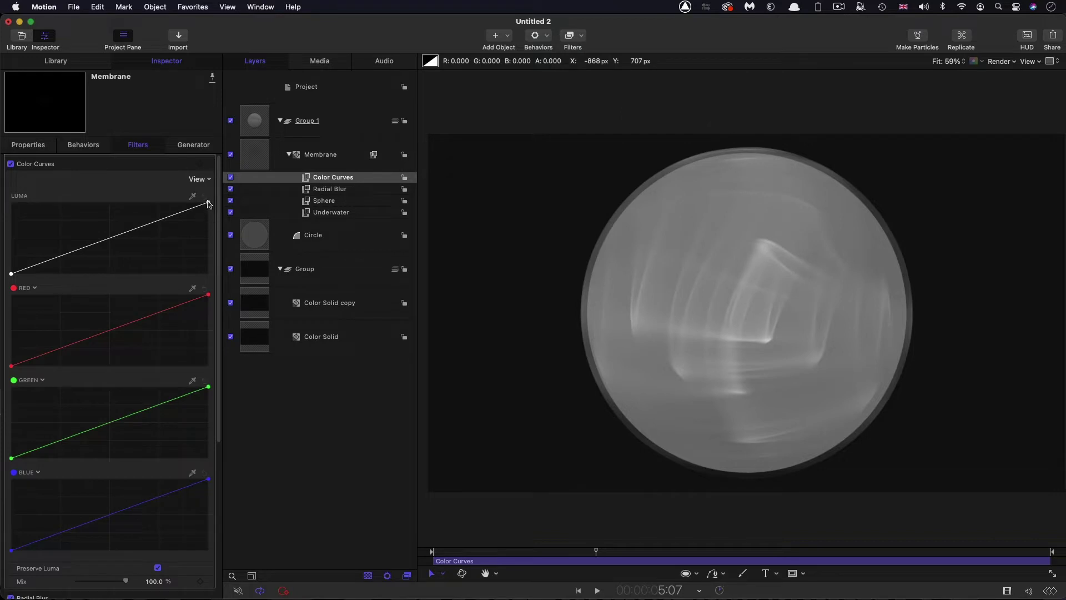
drag(171, 202, 114, 197)
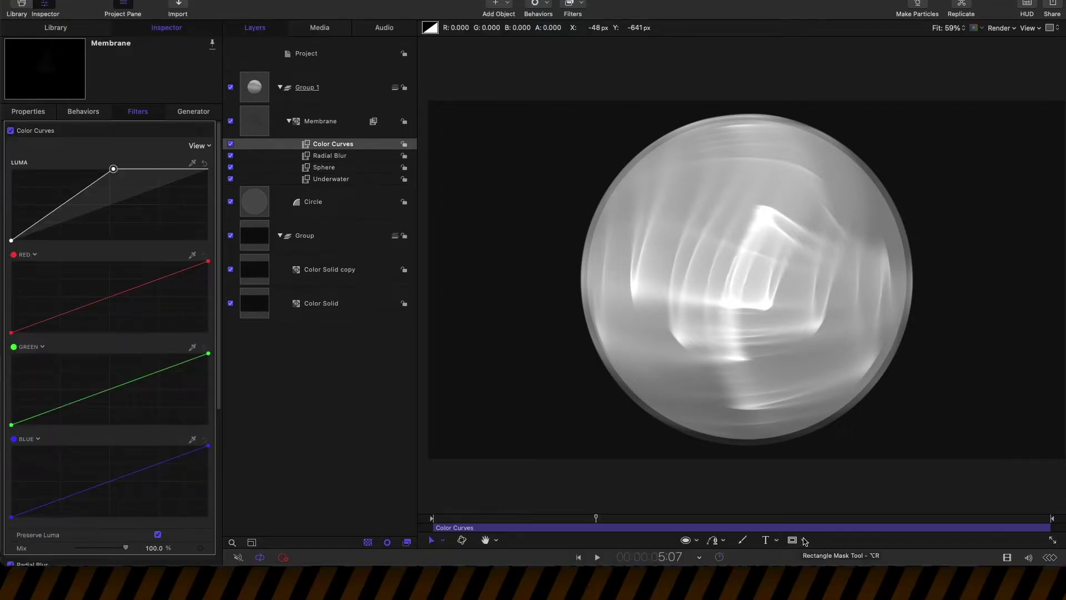
Draw a circle mask with a radius of about 483 on the Membrane, reset its transform parameters and show its mask controls
click(800, 541)
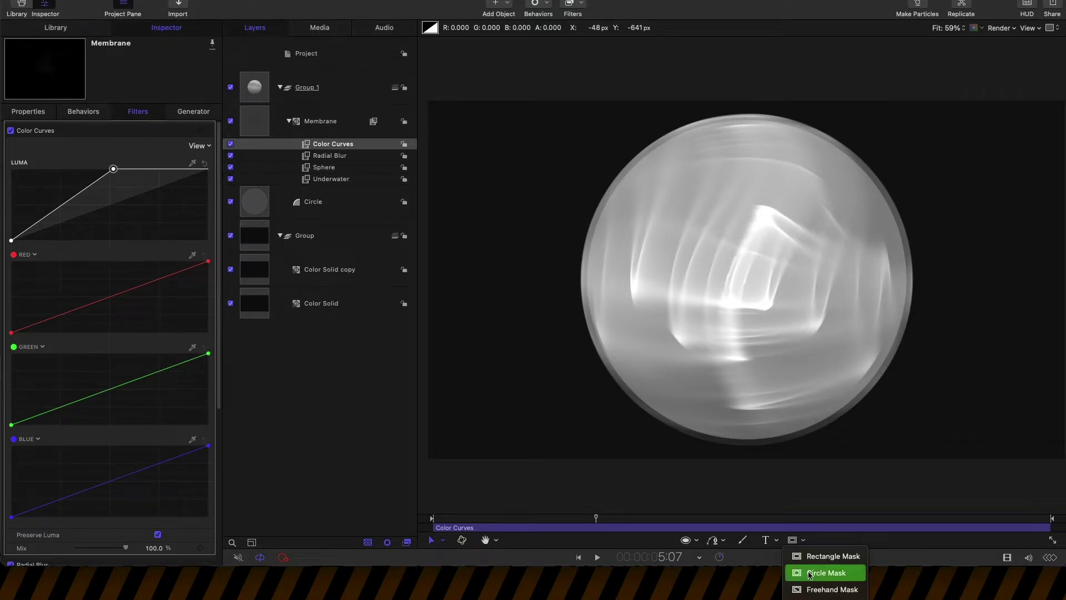
click(810, 573)
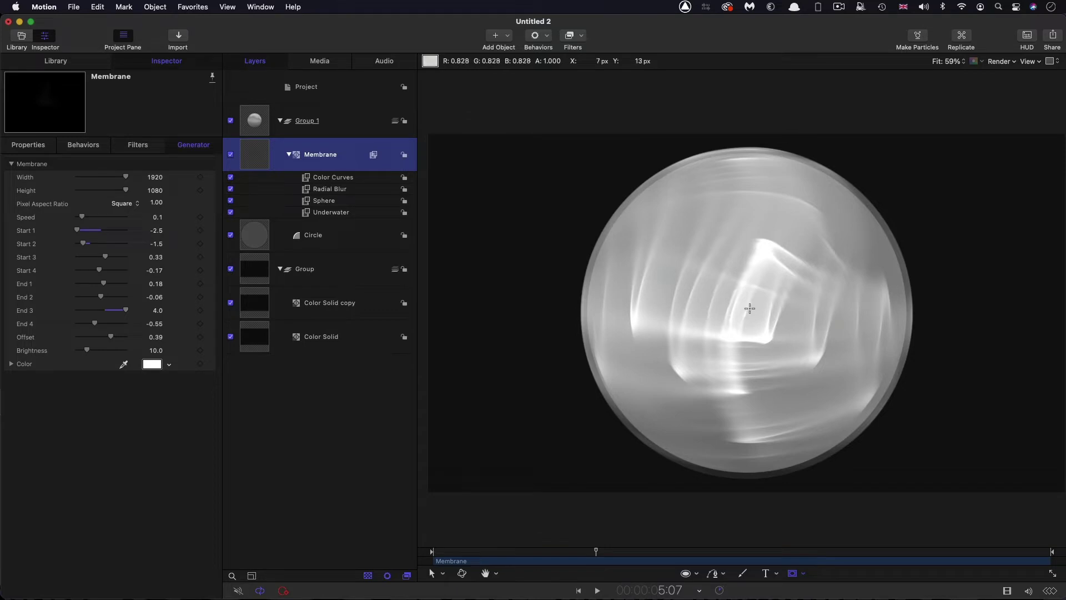
drag(750, 308, 908, 466)
click(42, 145)
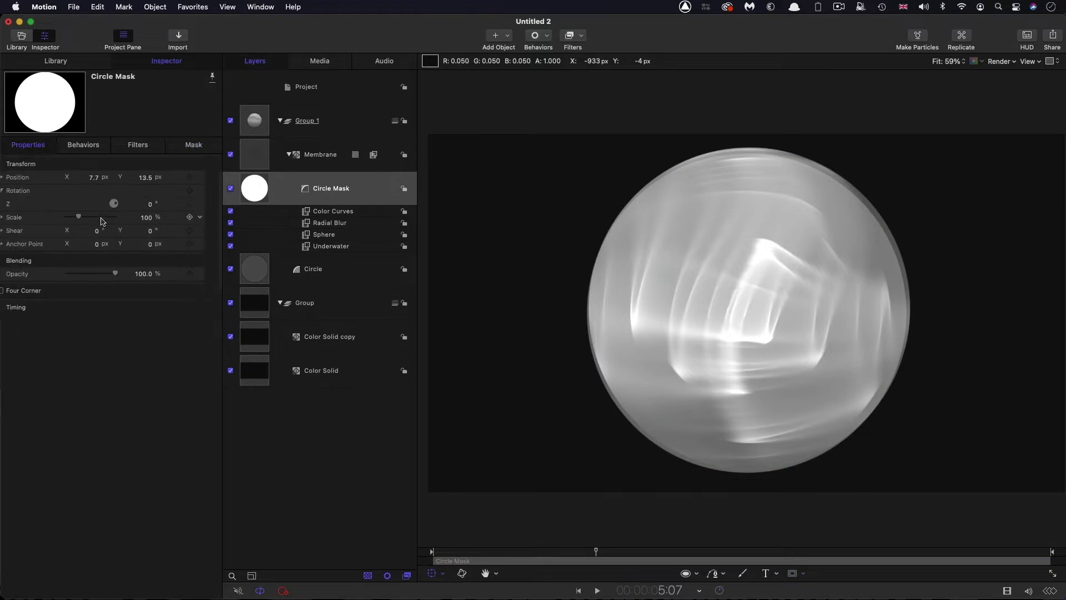
right_click(92, 171)
click(100, 167)
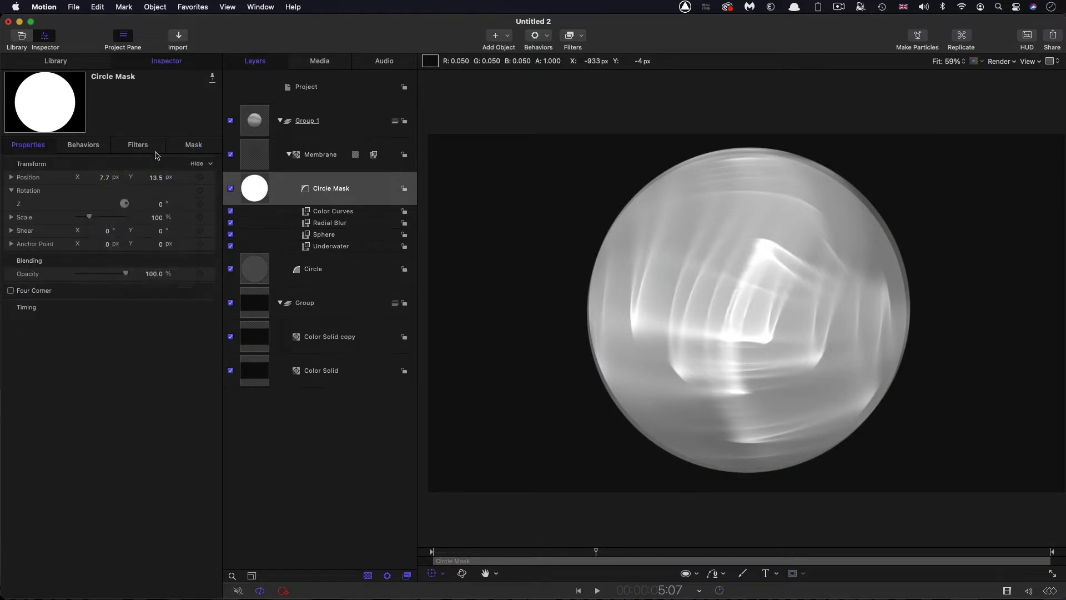
click(194, 145)
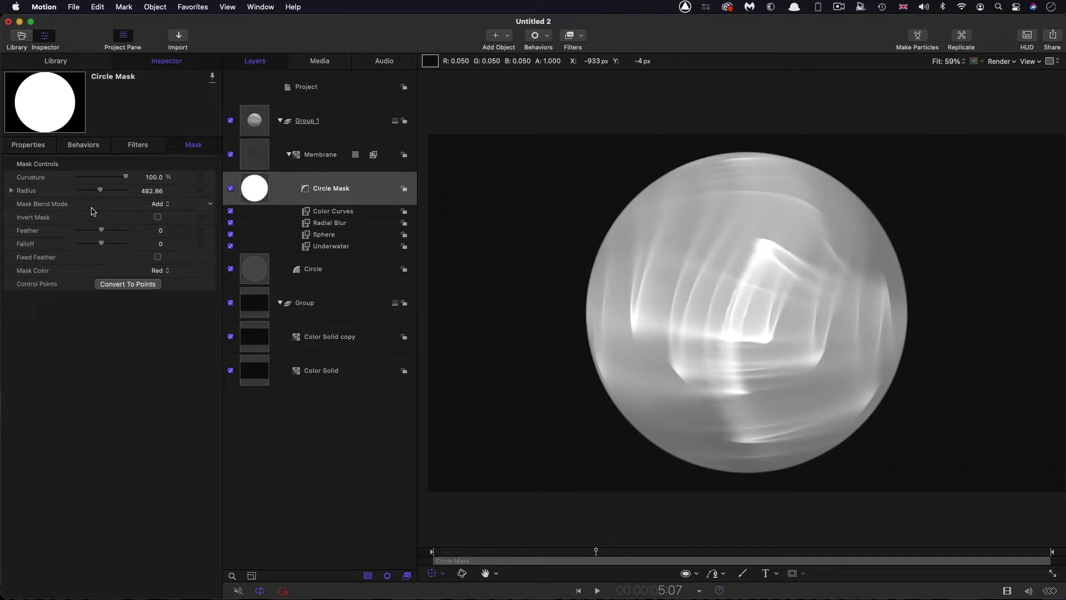
Set the circle mask's blend mode to Subtract and its radius to 450, then check the ring at about 7:10
click(161, 205)
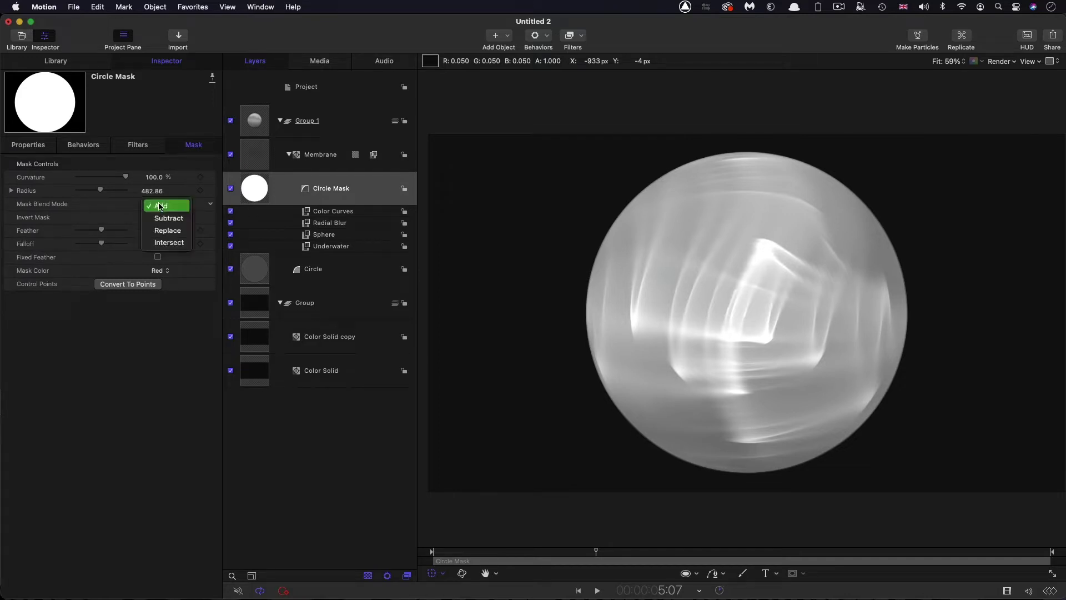
click(162, 218)
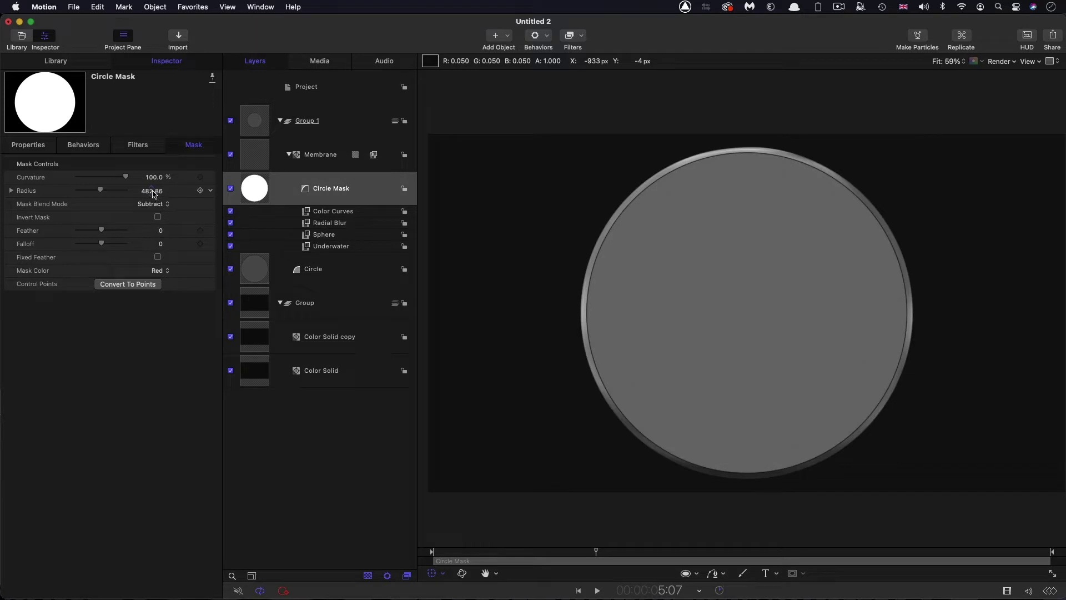
click(153, 191)
text(450)
key(Return)
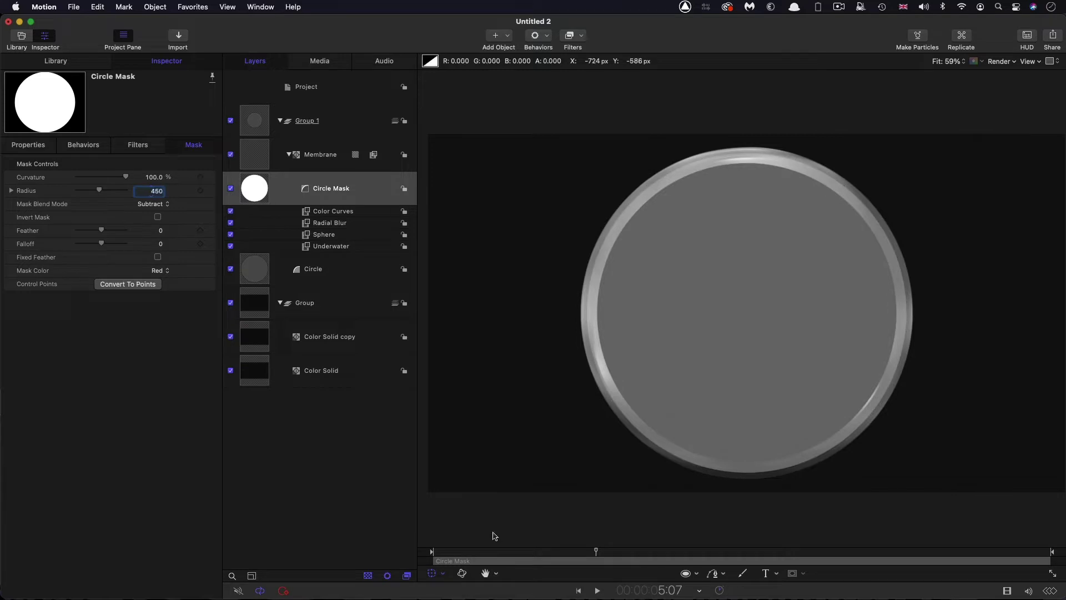
click(567, 556)
drag(537, 557, 661, 554)
Add a Color Curves filter to Group 1, pull the luma curve's black point inward about a third of the range, and preview the animation
click(248, 135)
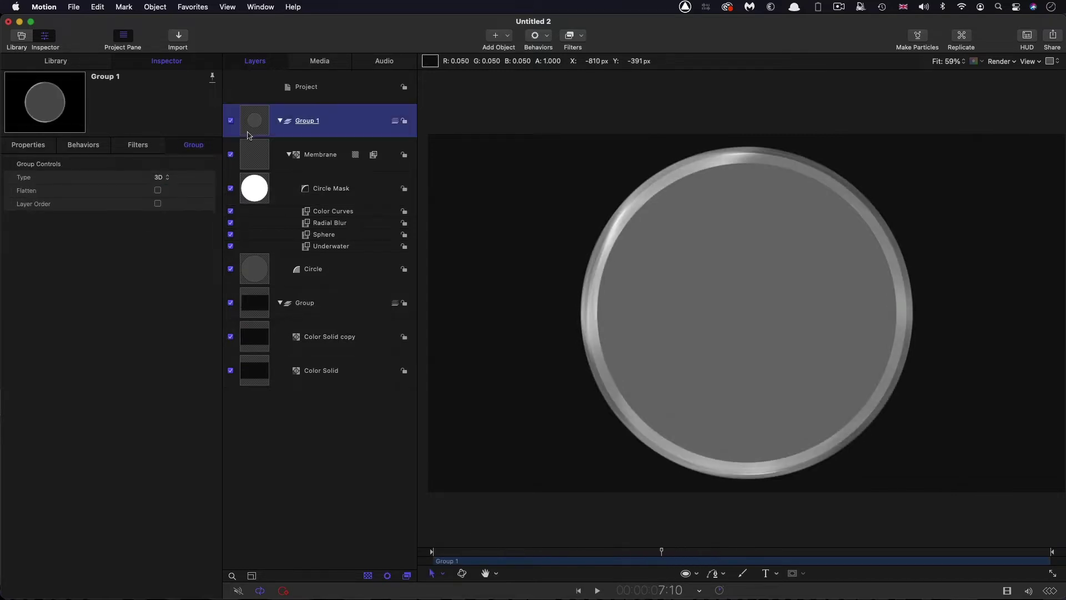
click(581, 36)
mouse_move(583, 89)
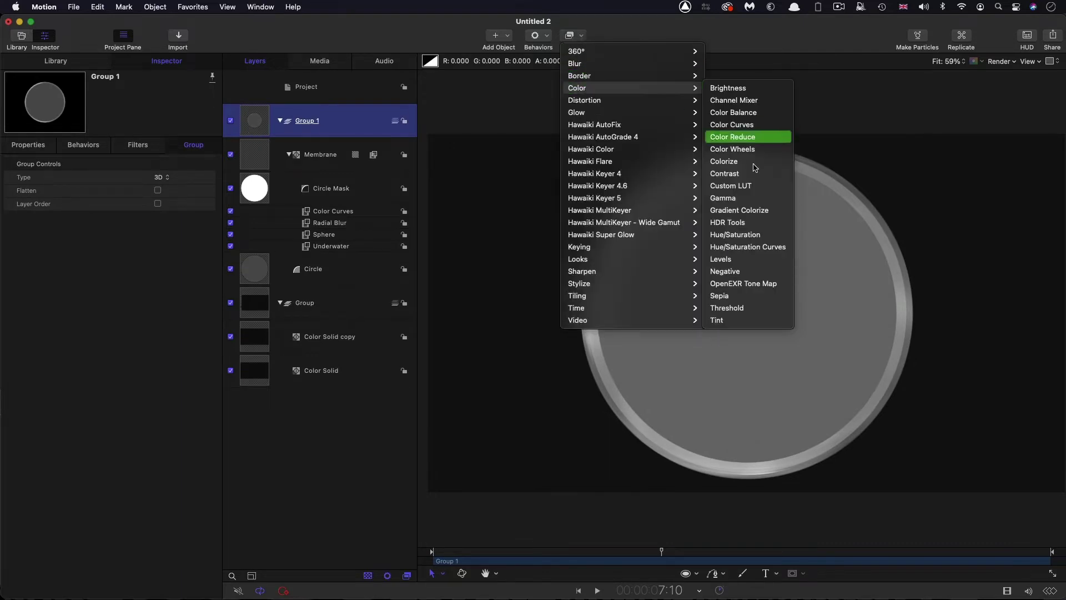
click(752, 126)
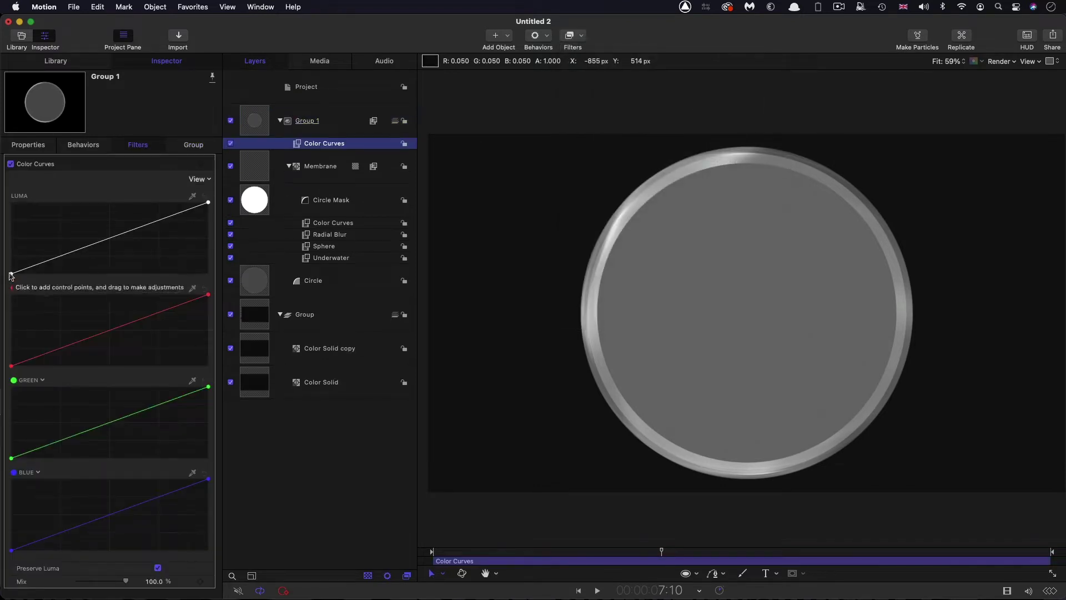
drag(11, 274, 81, 286)
key(space)
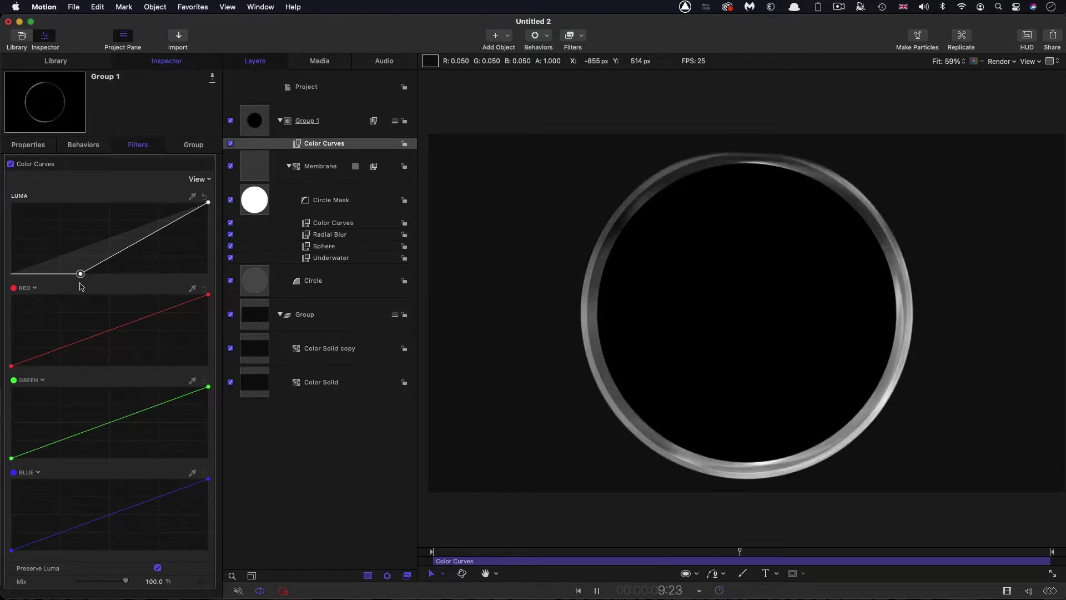
key(space)
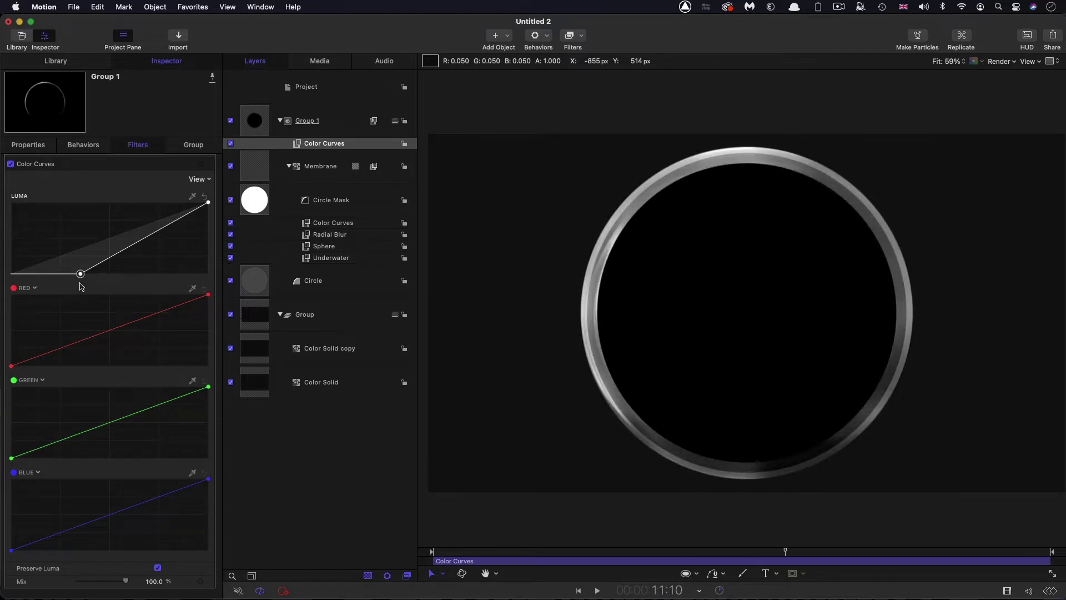
Duplicate the Circle shape and move the copy above the Membrane in Group 1
click(256, 283)
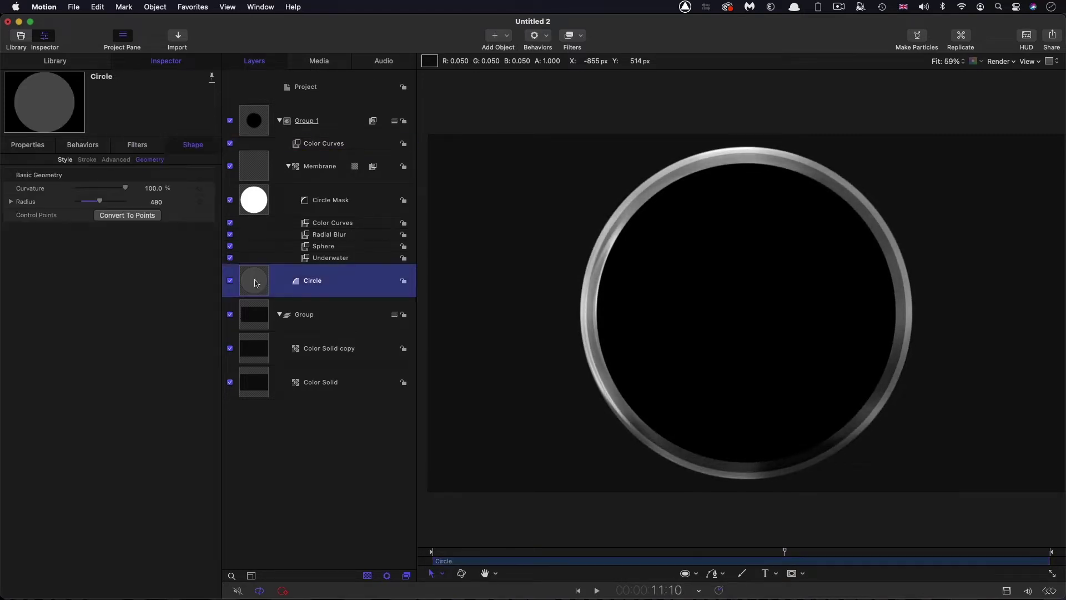
right_click(253, 281)
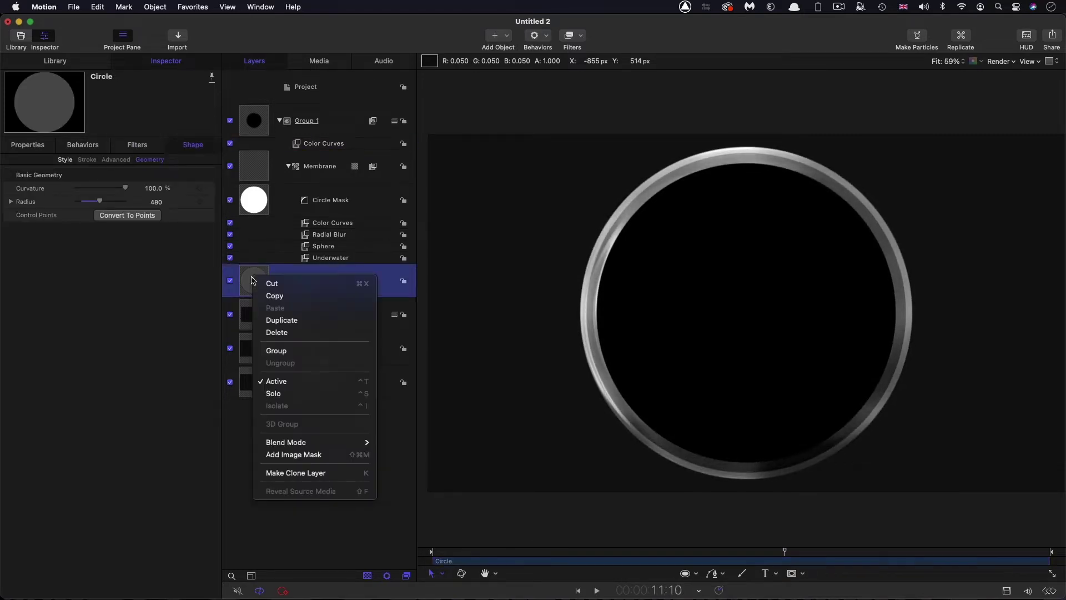
click(289, 327)
drag(251, 284, 270, 151)
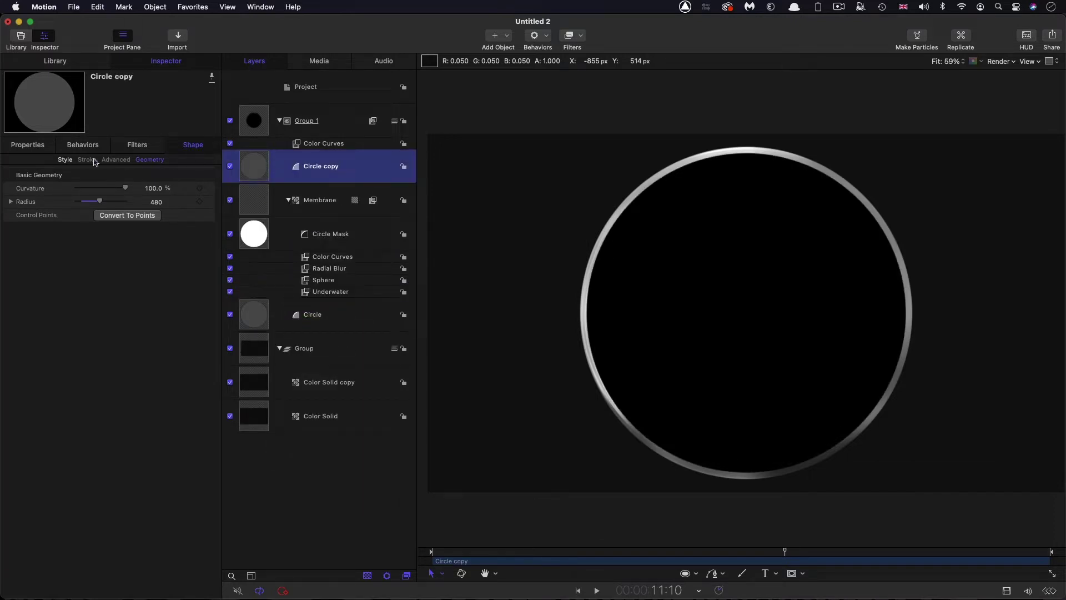
Switch the Circle copy from fill to outline only and set its radius to 495
click(64, 160)
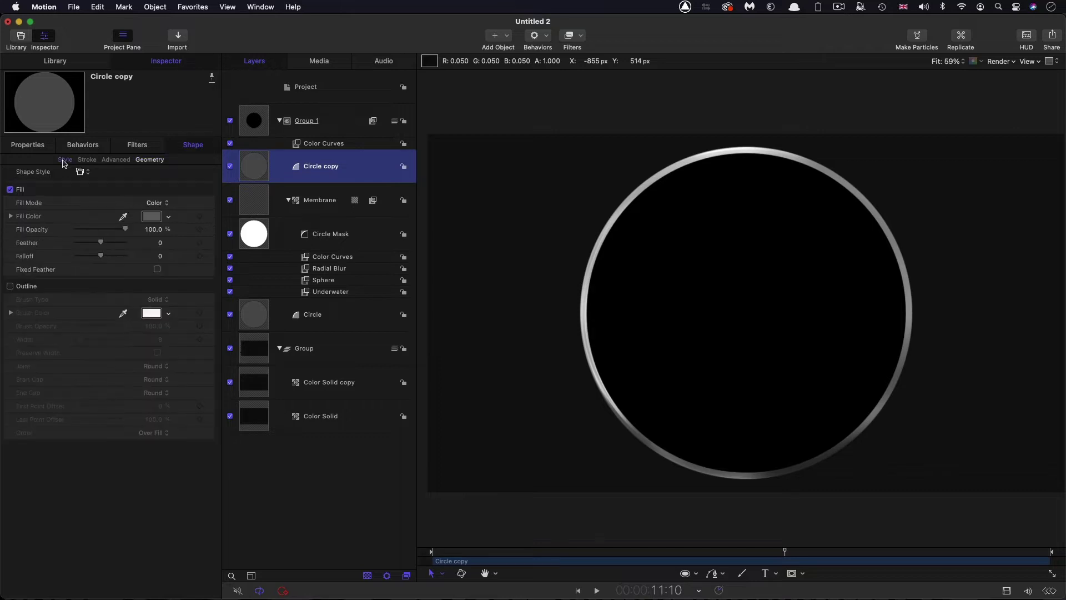
click(10, 189)
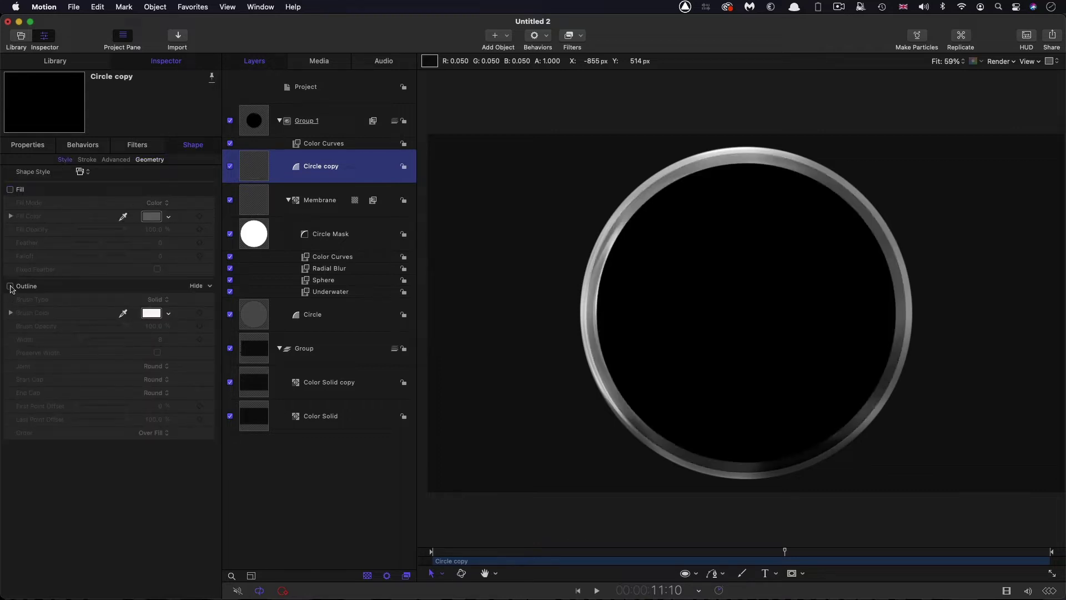
click(10, 286)
click(146, 160)
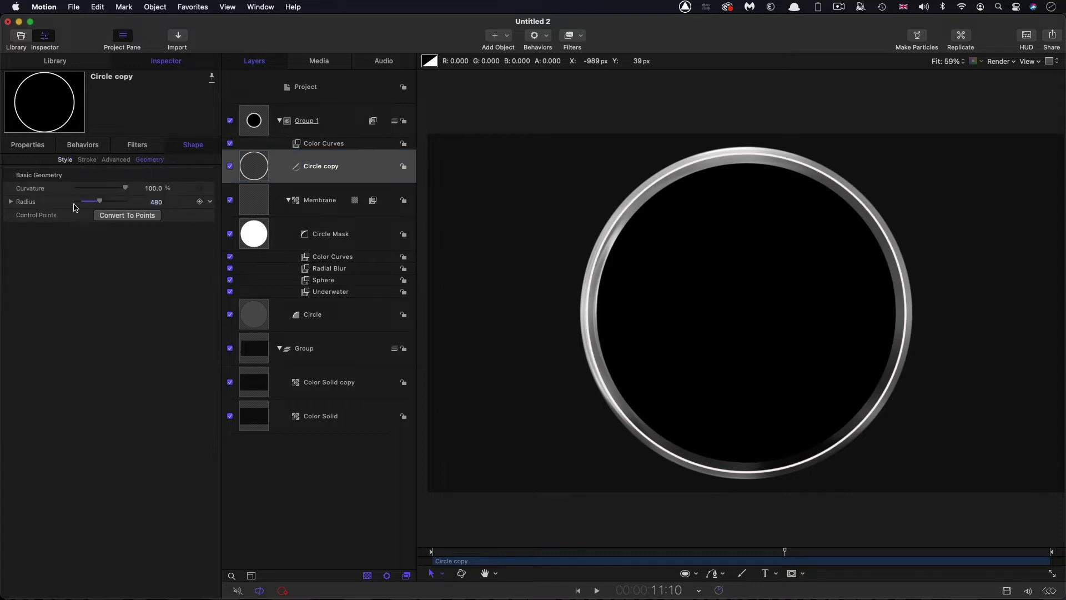
click(157, 203)
text(495)
key(Return)
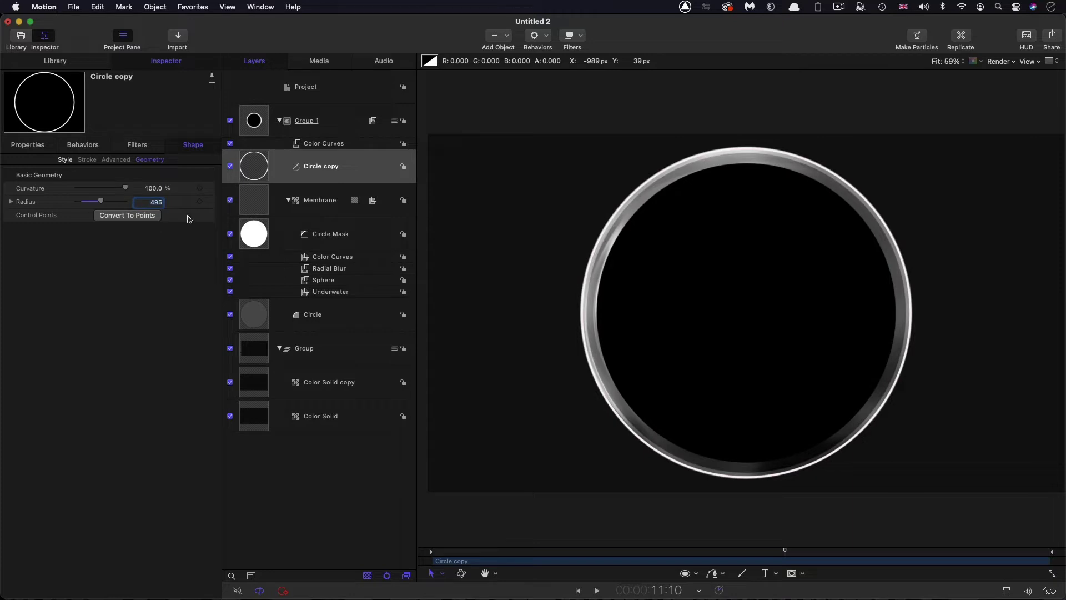
Set the Circle copy's outline brush color to gray at 50% brightness
click(66, 160)
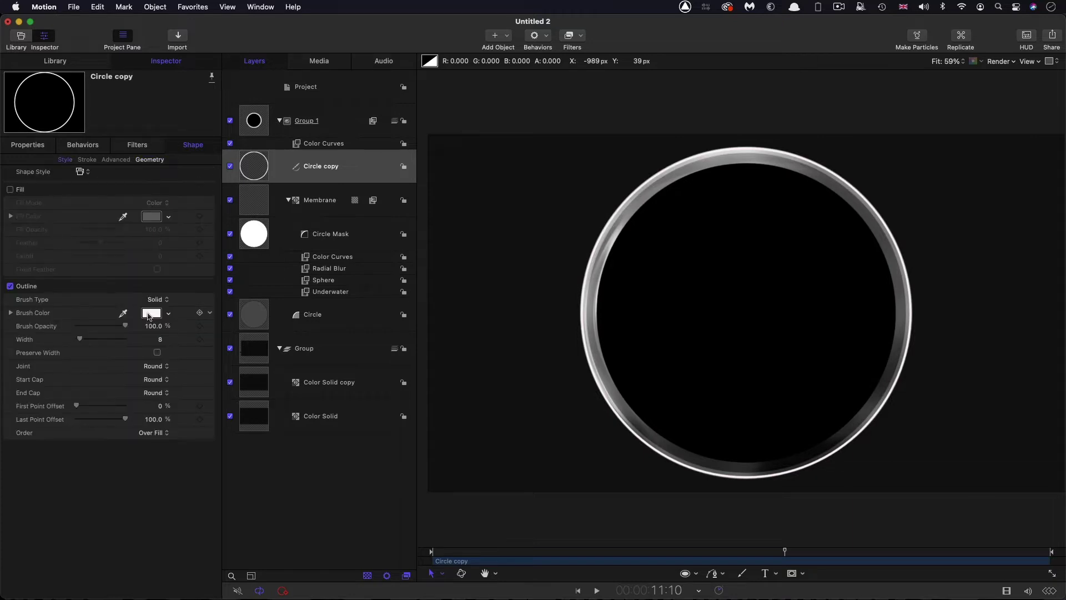
click(148, 314)
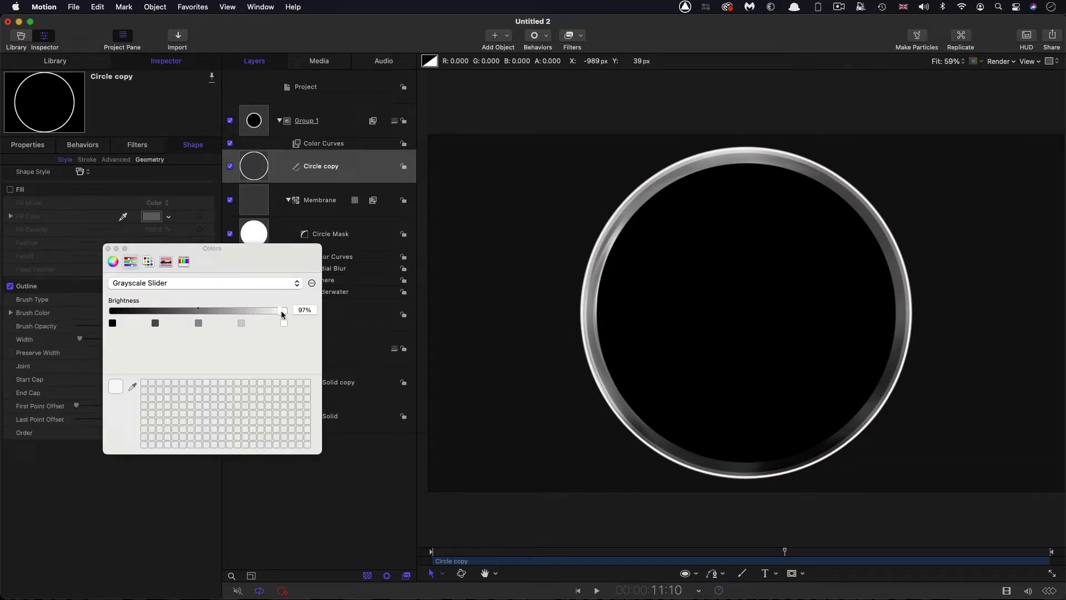
drag(280, 314, 199, 314)
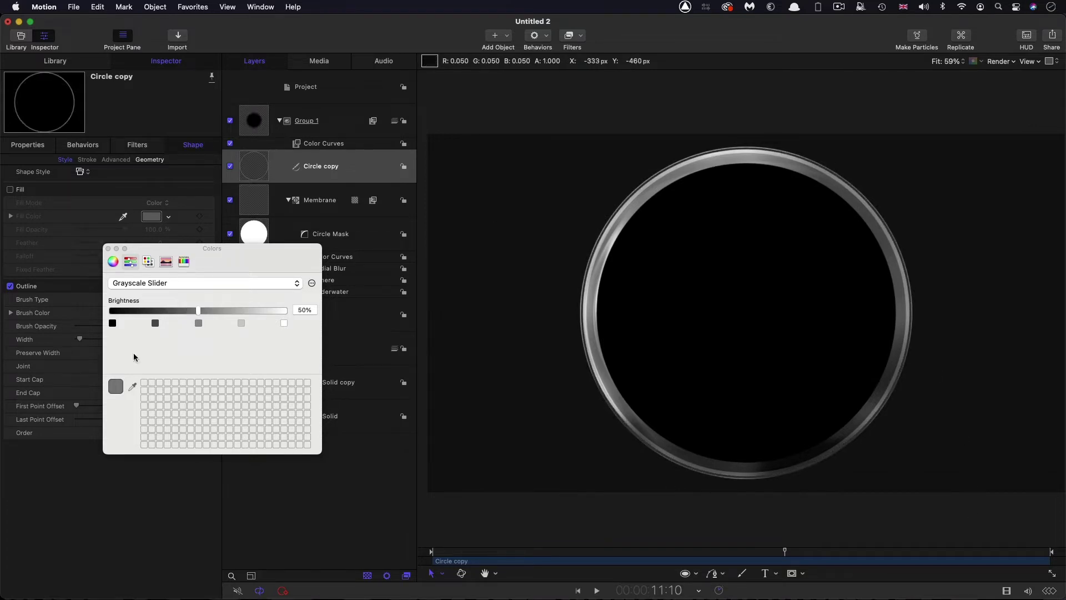
click(108, 249)
Create a new group at the project level above Group 1 and add a Grid generator to it
click(327, 87)
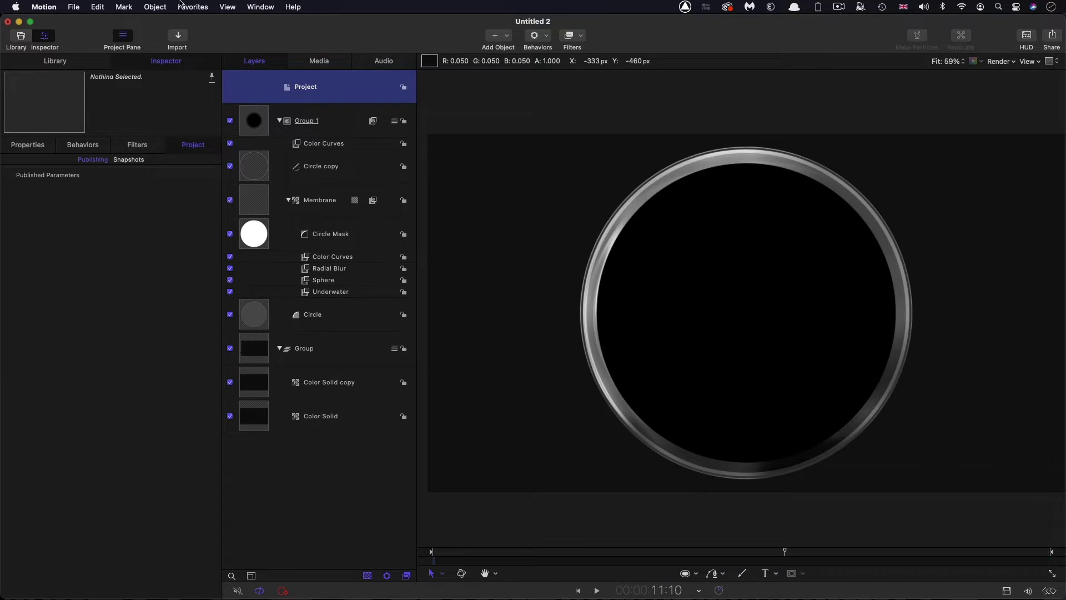
click(154, 7)
click(166, 19)
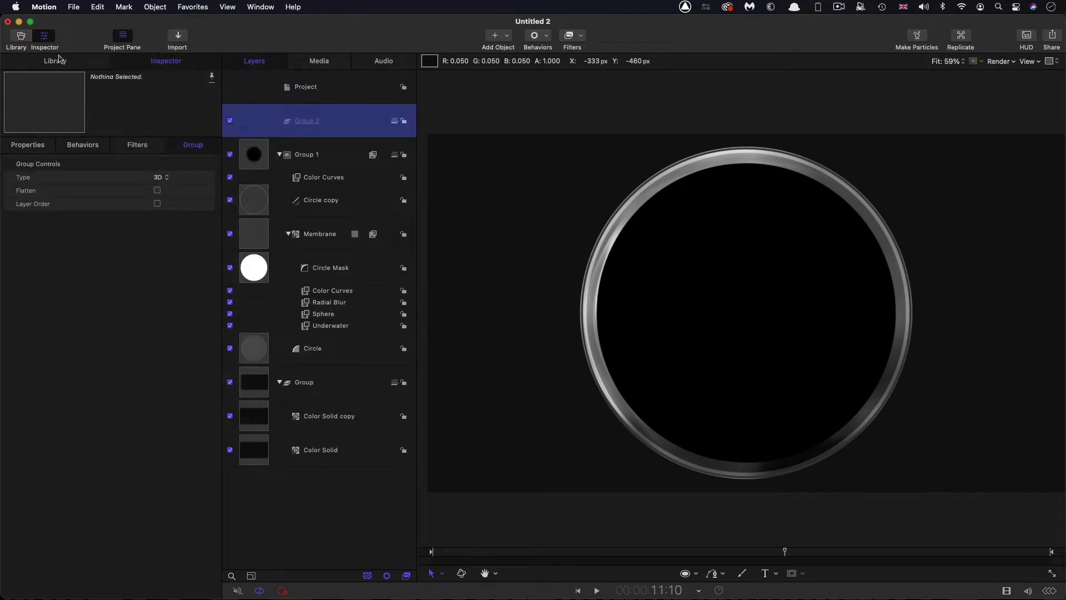
click(56, 61)
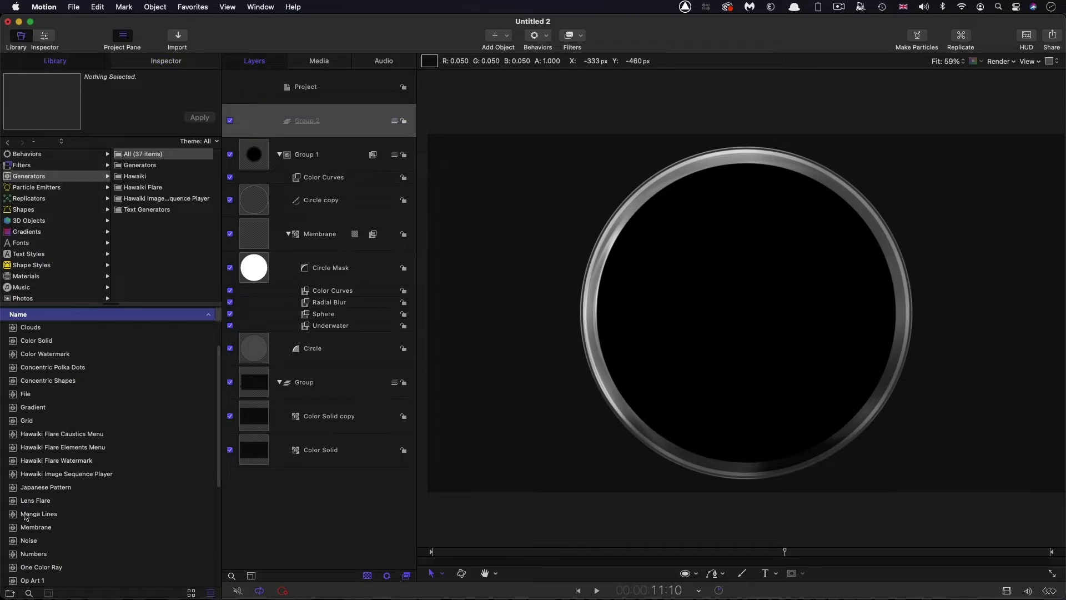
drag(13, 424, 313, 127)
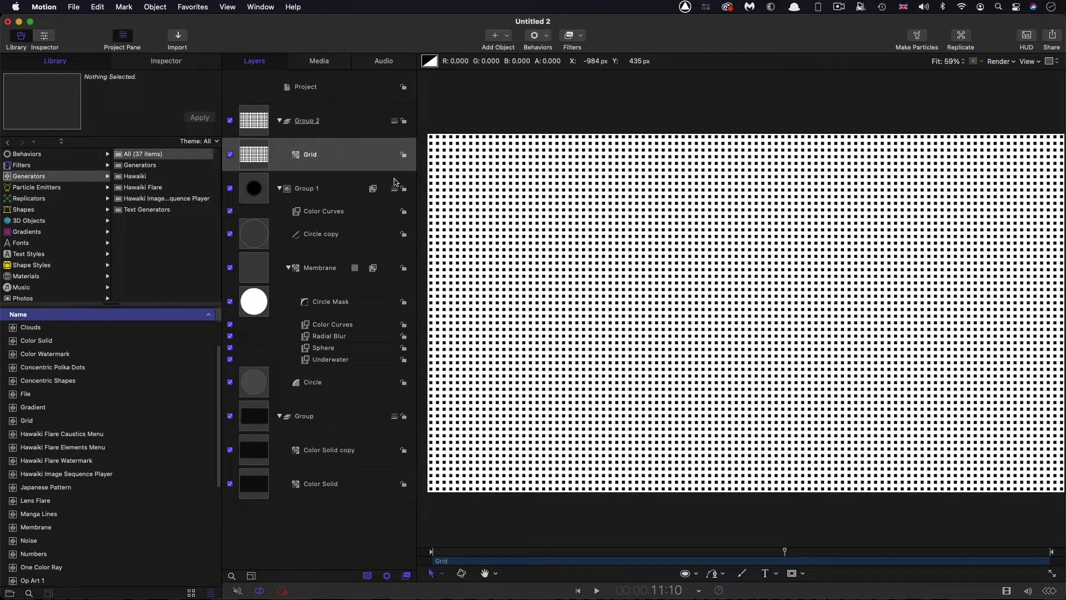
Set the Grid generator's background opacity to 0, line width to 1 and feather to 0.06
click(256, 158)
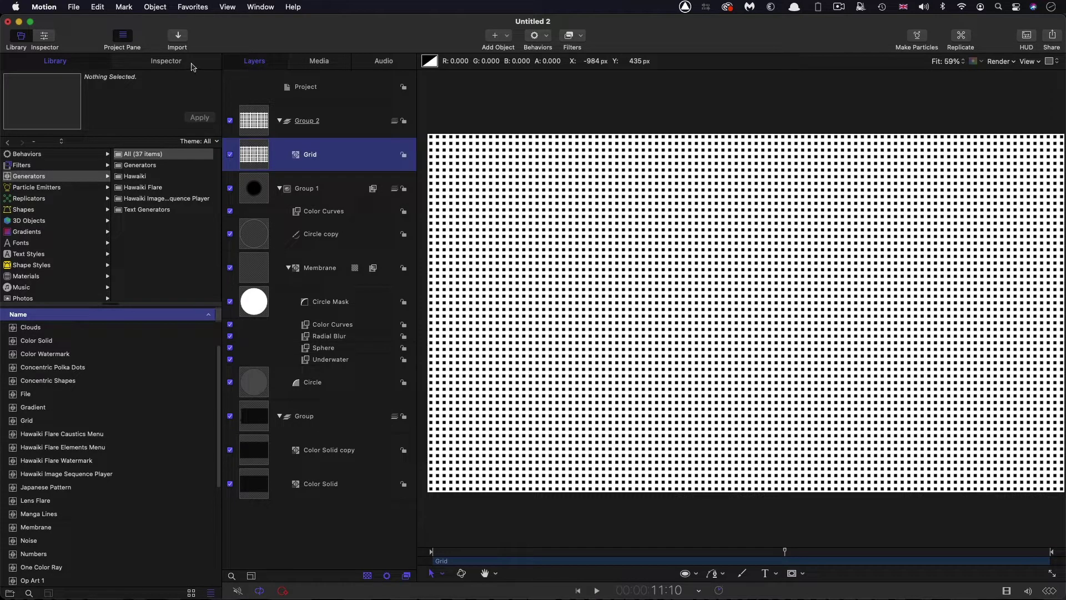
click(166, 62)
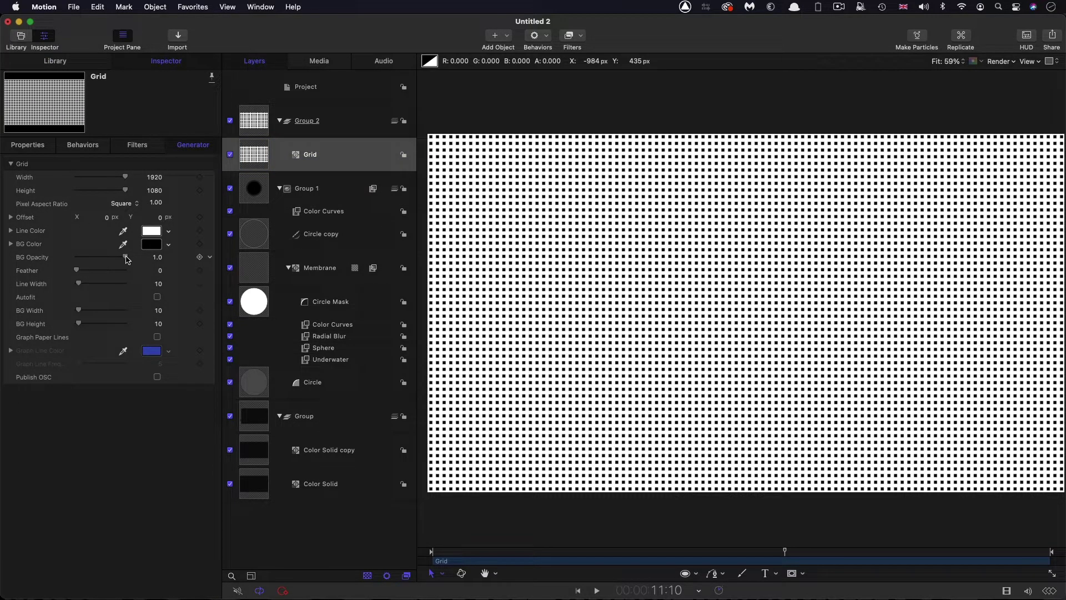
drag(125, 257, 39, 261)
click(160, 285)
text(1)
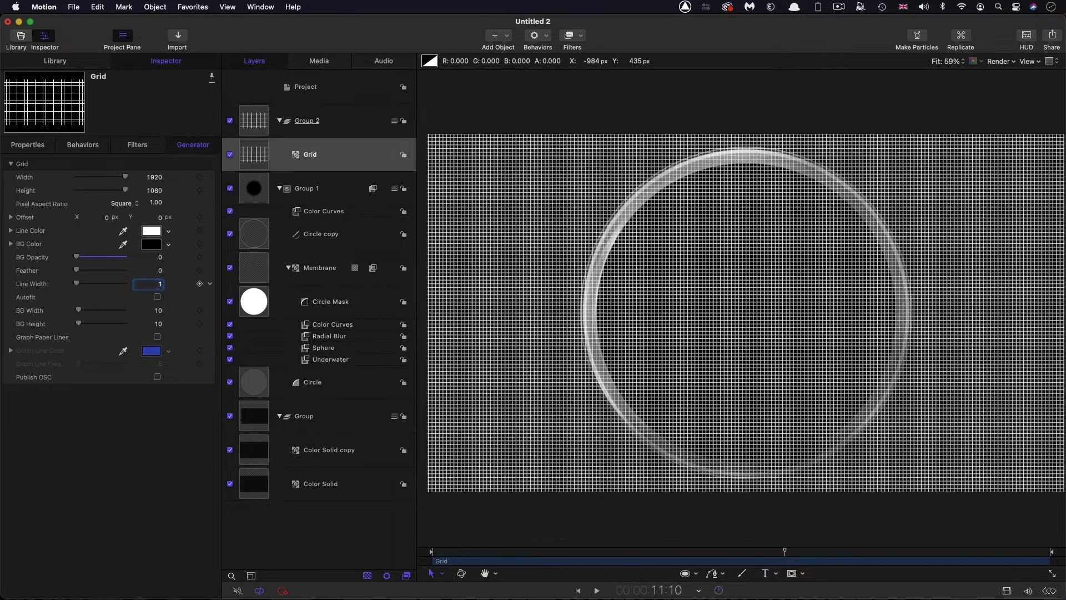
click(160, 271)
key(Return)
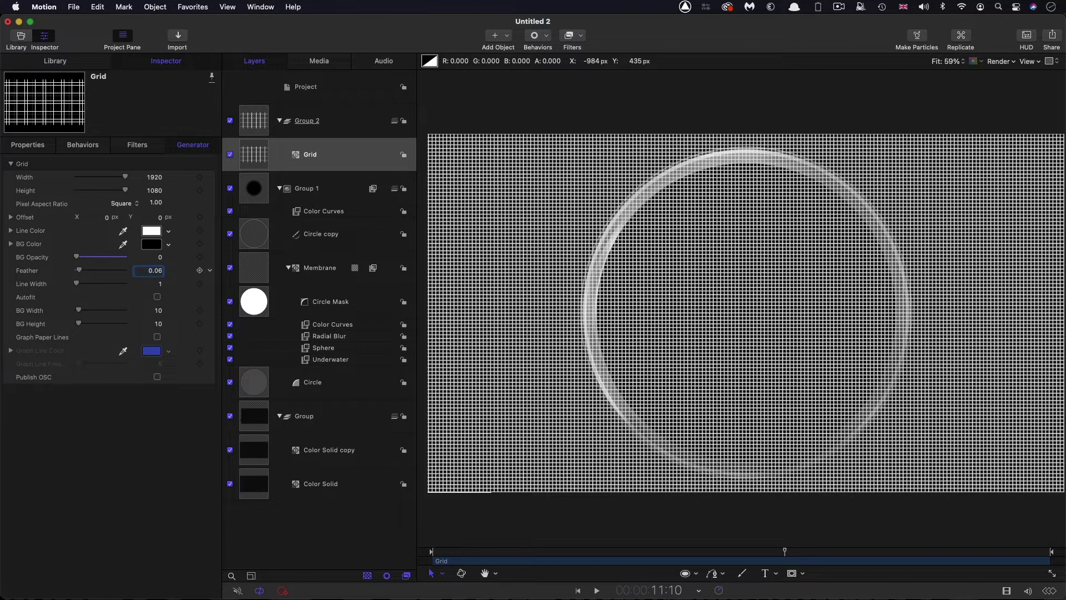
Add an Oscillate parameter behavior to the Grid's X position and preview the movement
click(31, 146)
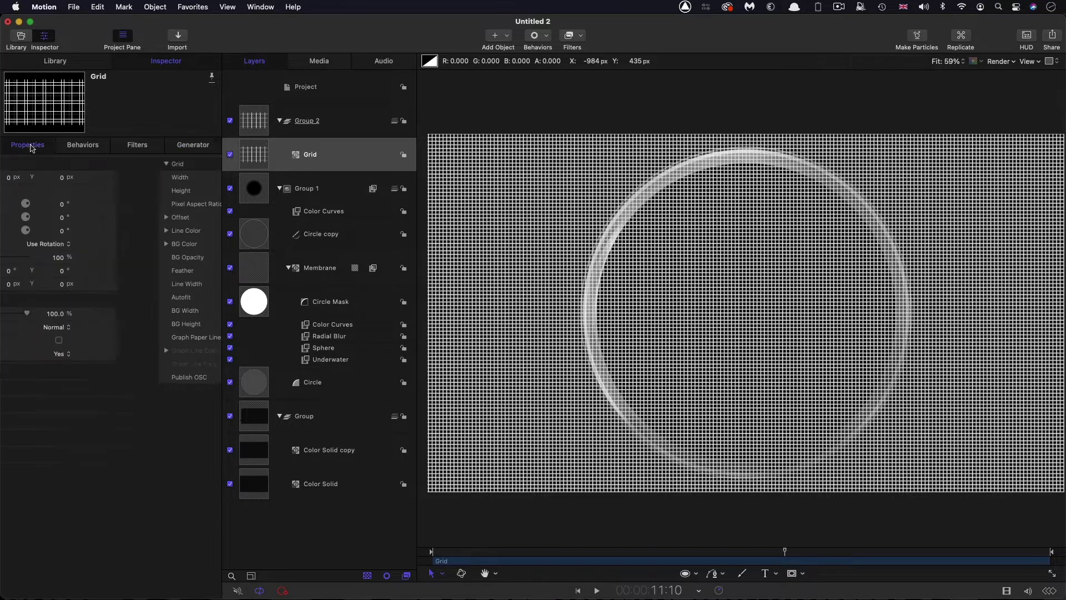
click(11, 177)
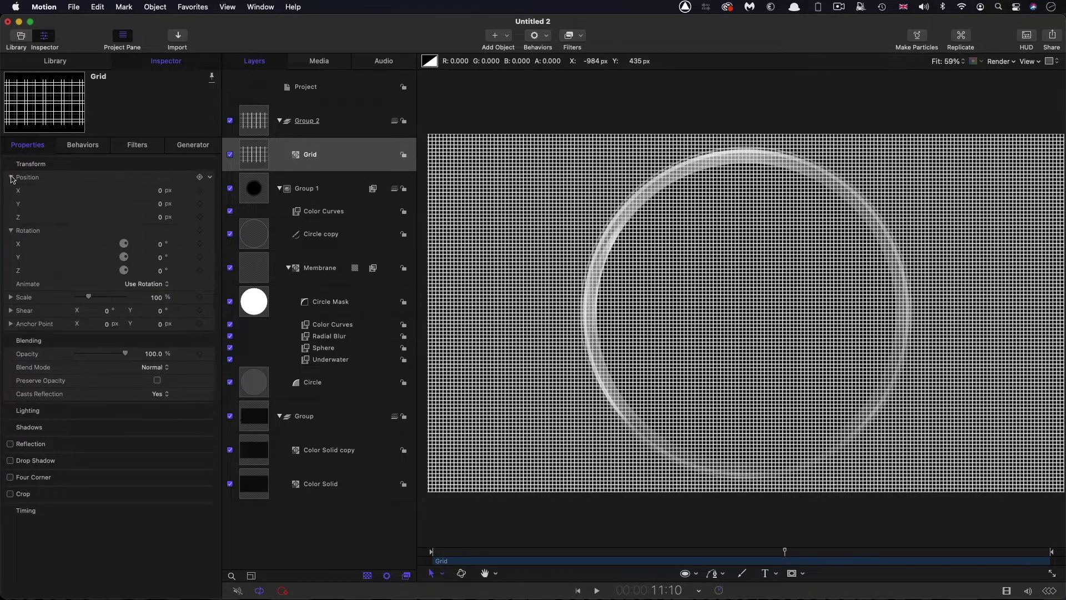
click(211, 191)
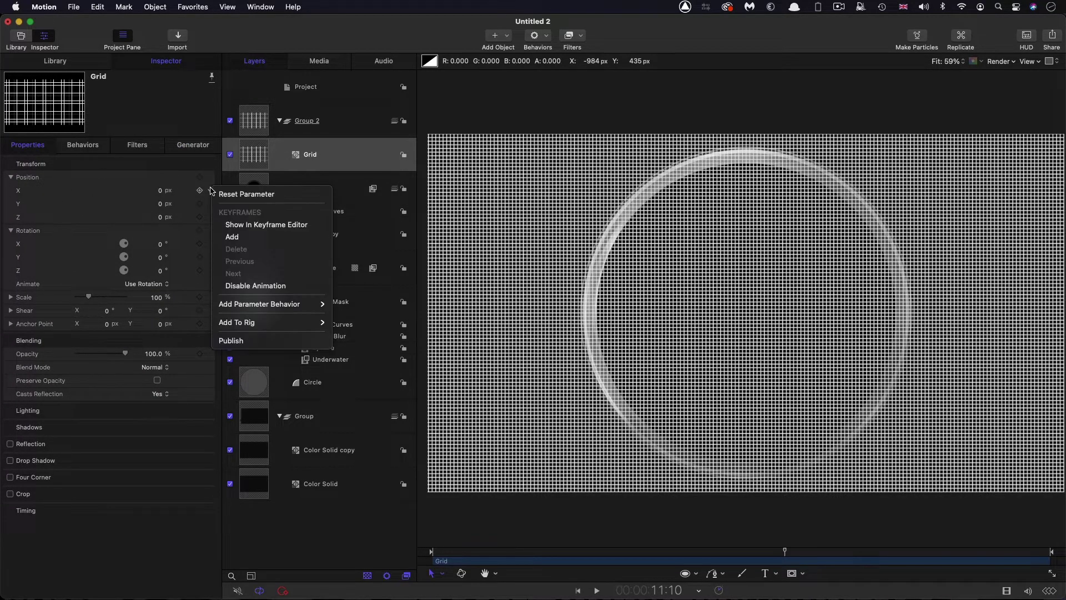
mouse_move(244, 307)
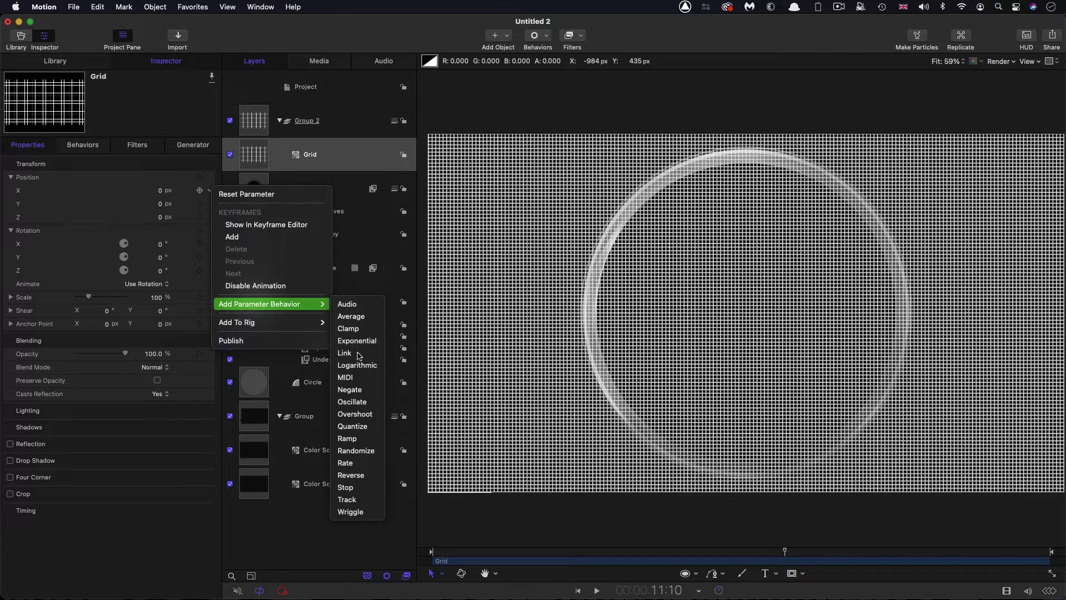
click(376, 400)
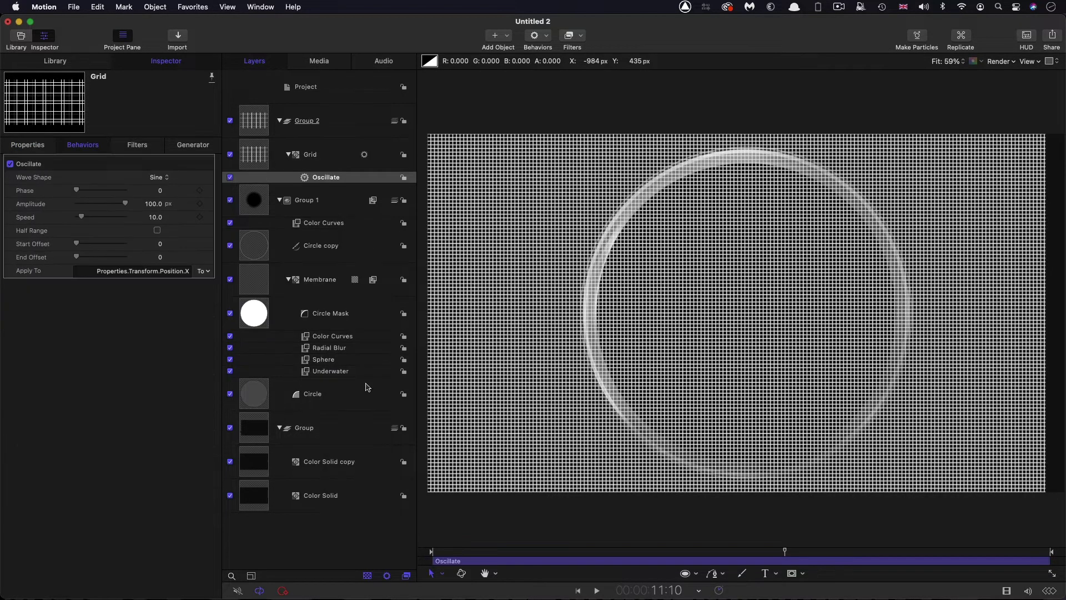
key(space)
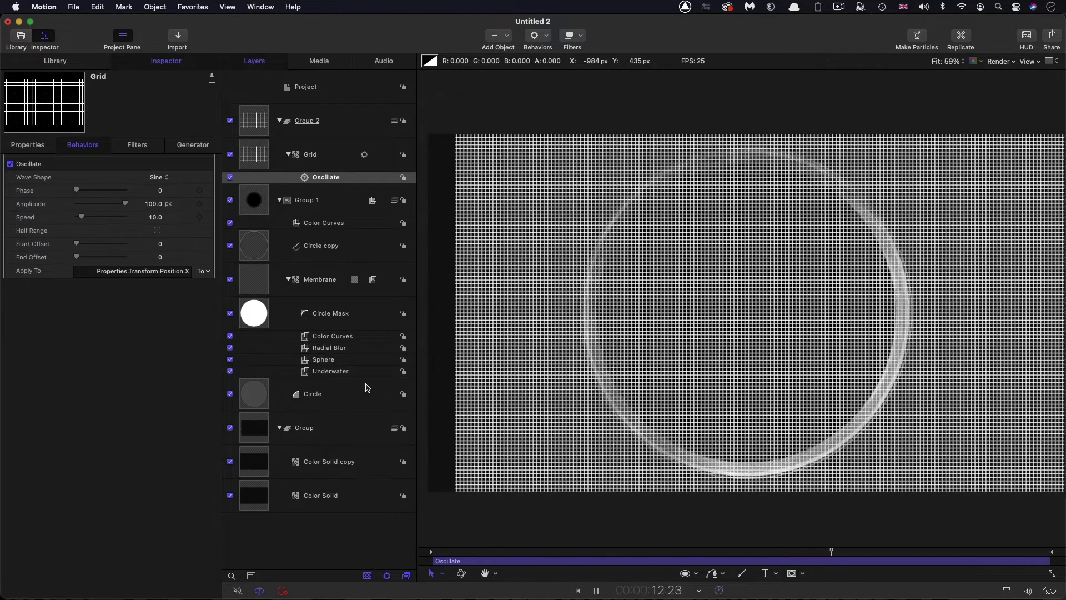
key(space)
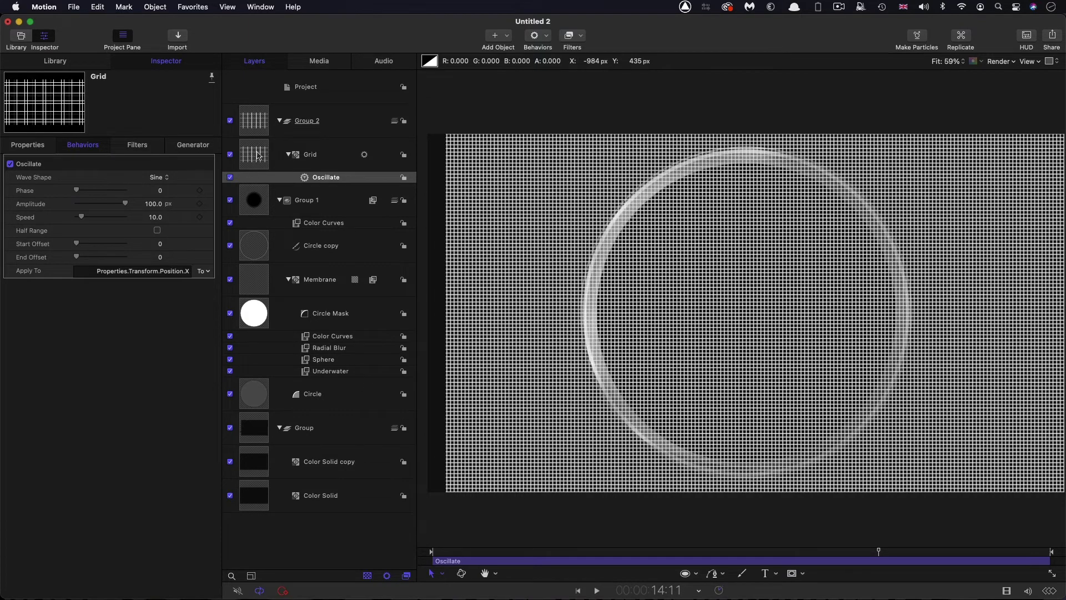
Duplicate the Grid generator together with its Oscillate behavior inside Group 2
click(257, 155)
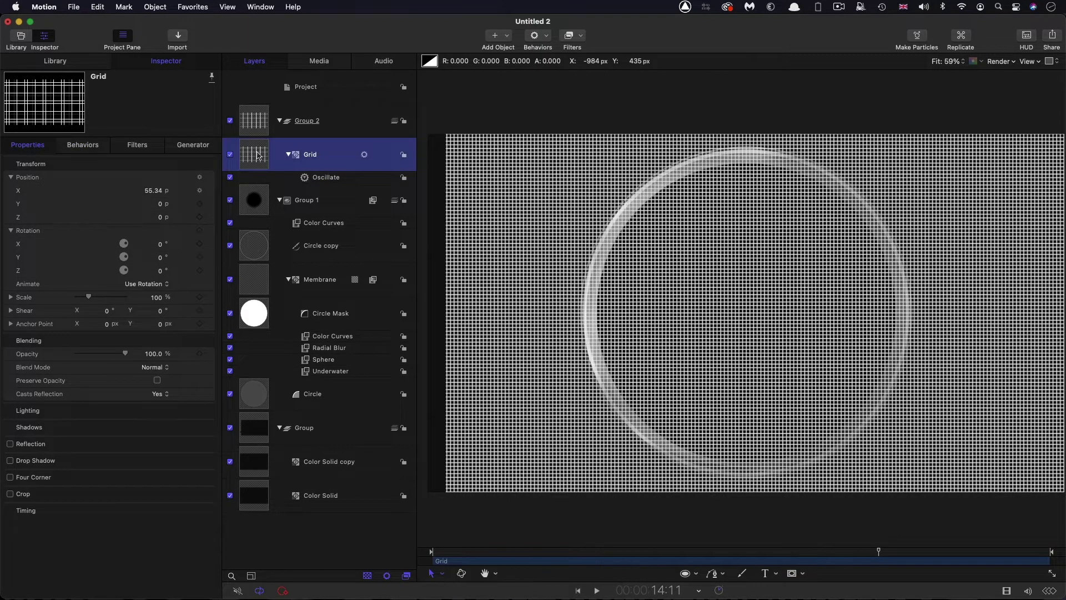
right_click(258, 156)
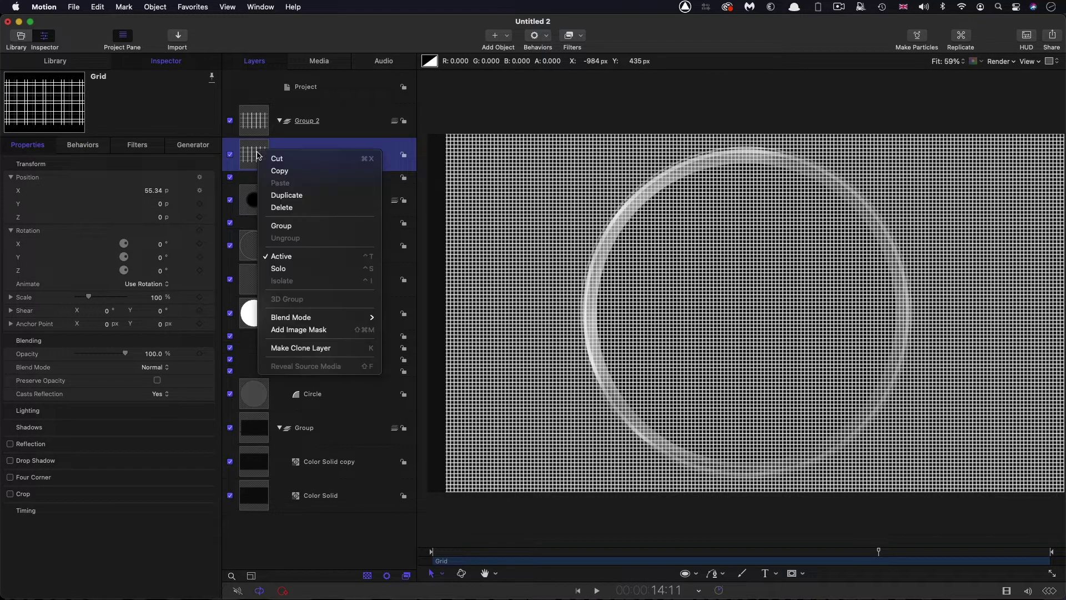
click(289, 196)
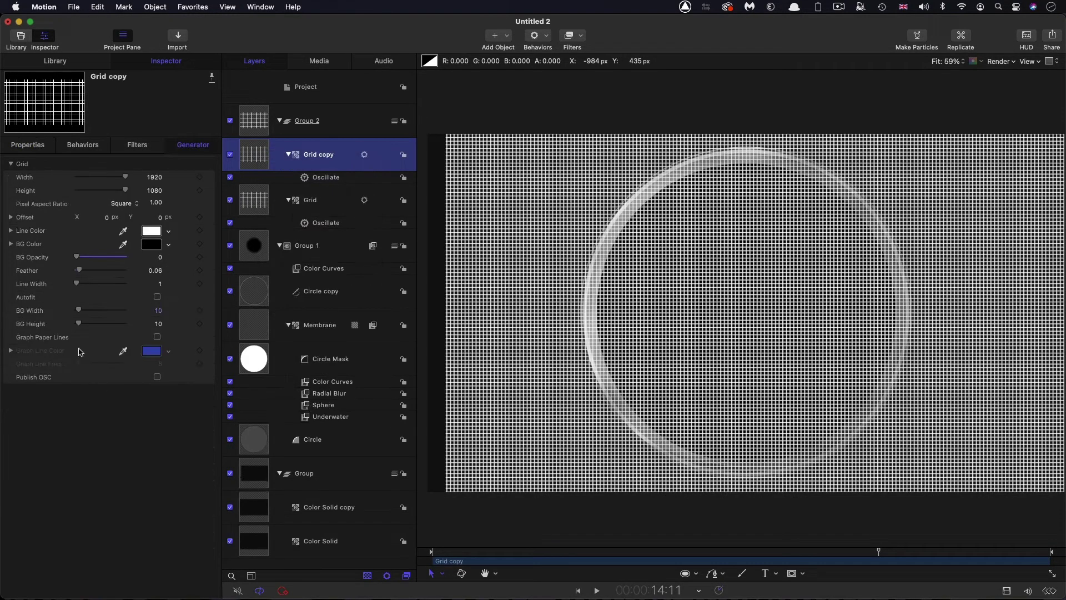
Apply the Grid copy's Oscillate behavior to its Y position and preview the combined grid movement
click(82, 145)
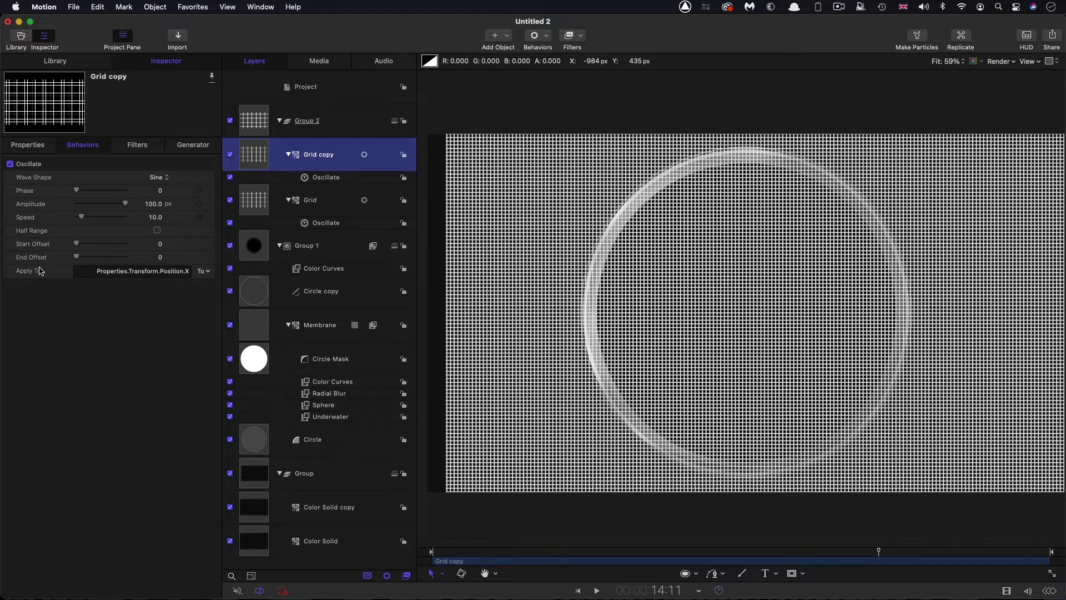
click(204, 271)
mouse_move(222, 284)
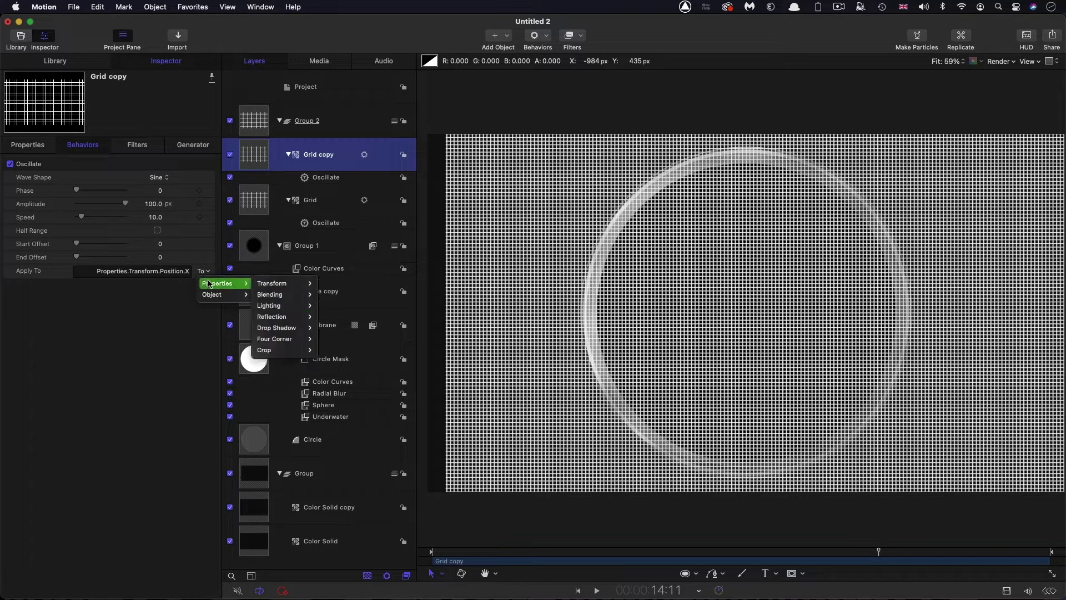
mouse_move(285, 284)
mouse_move(342, 284)
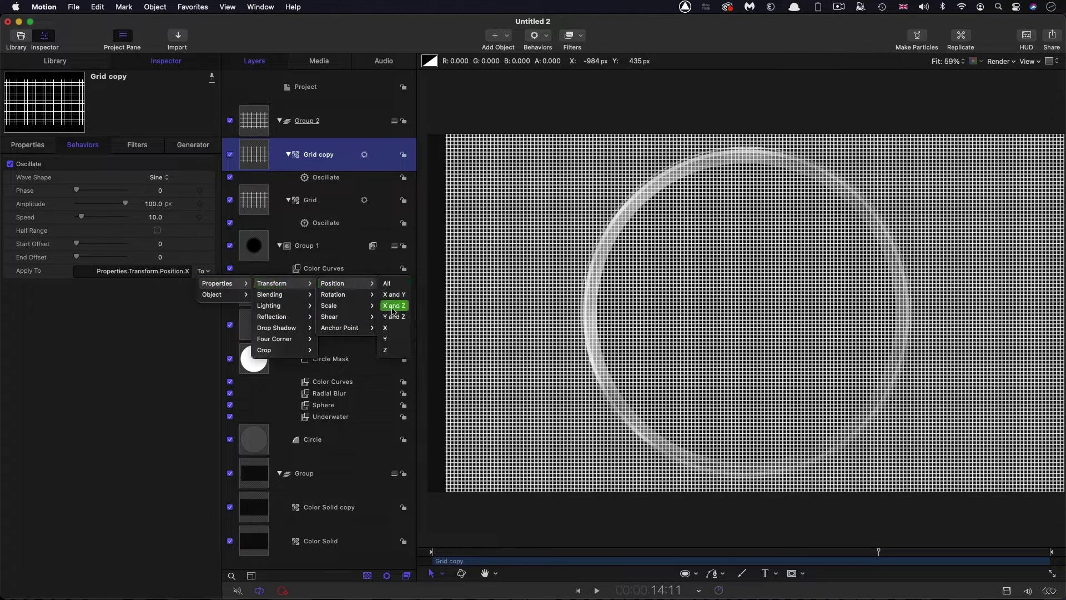
click(398, 339)
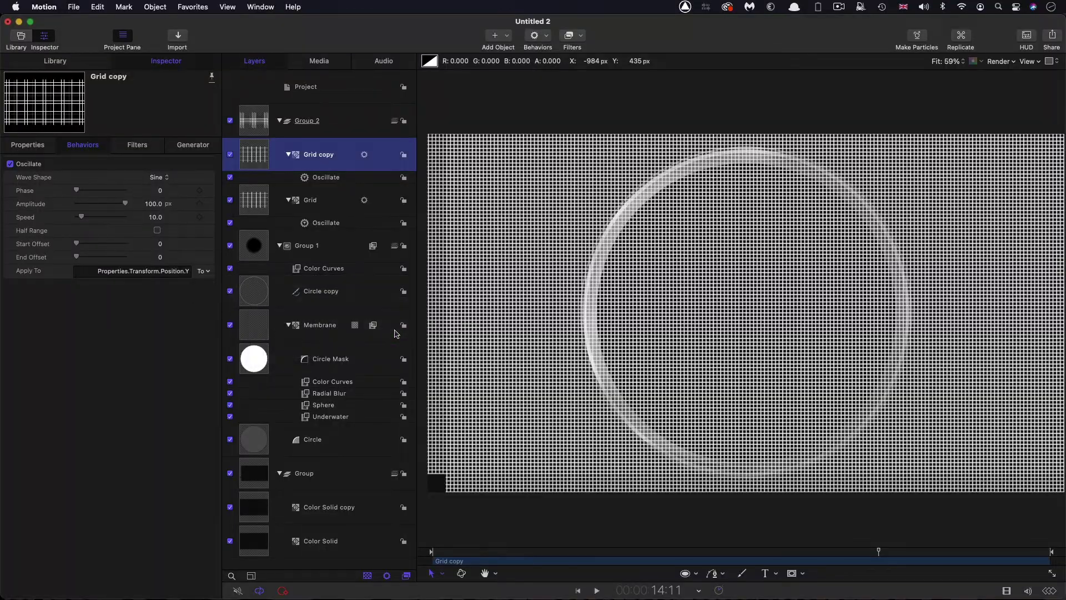
key(space)
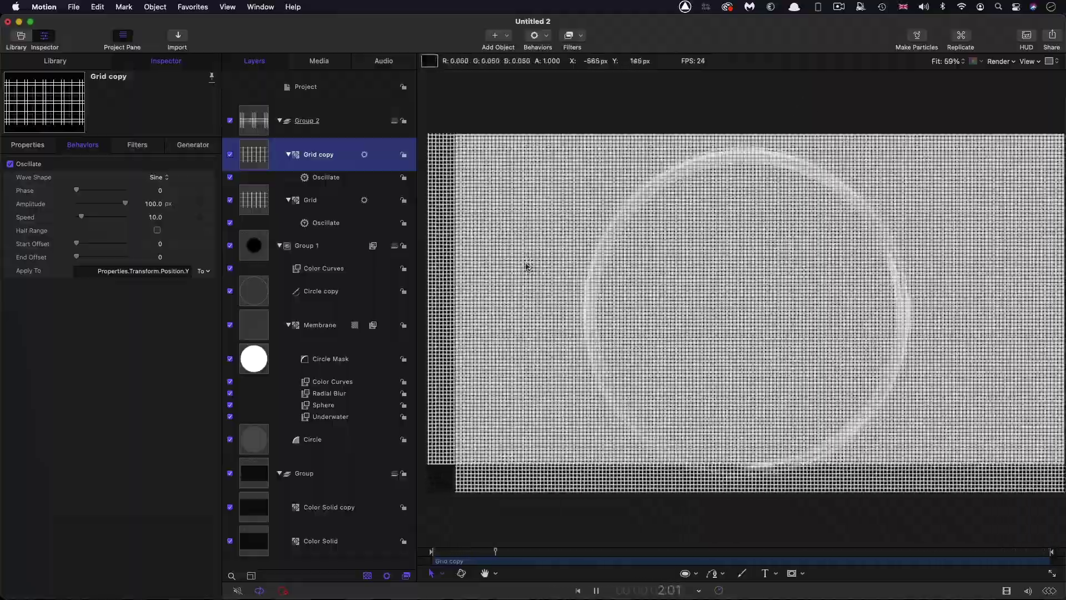
key(space)
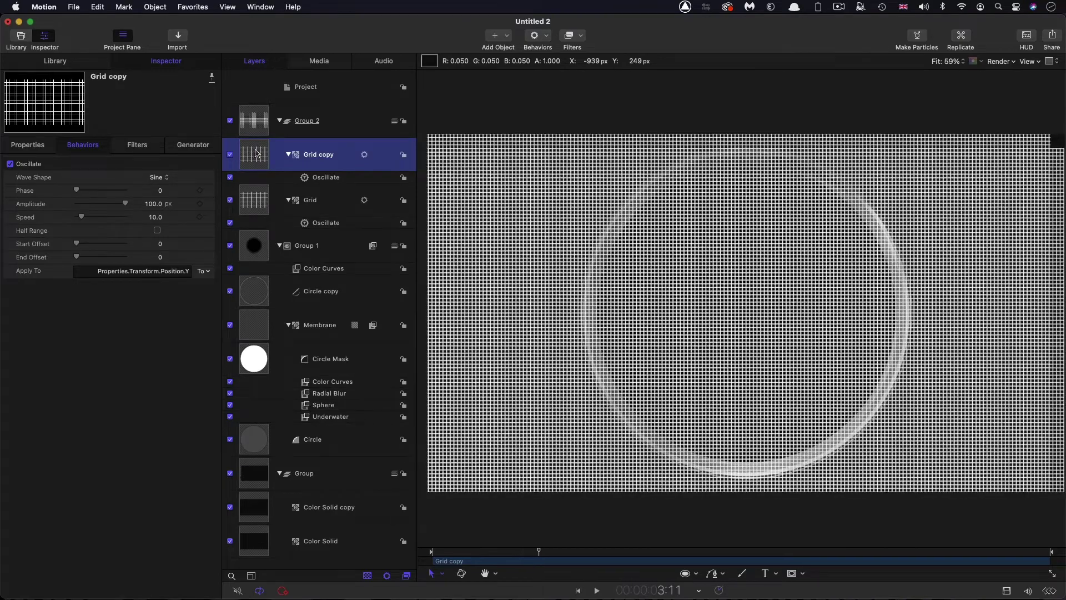
Add an Oscillate parameter behavior to Group 2's Z rotation and preview the rotation
click(256, 117)
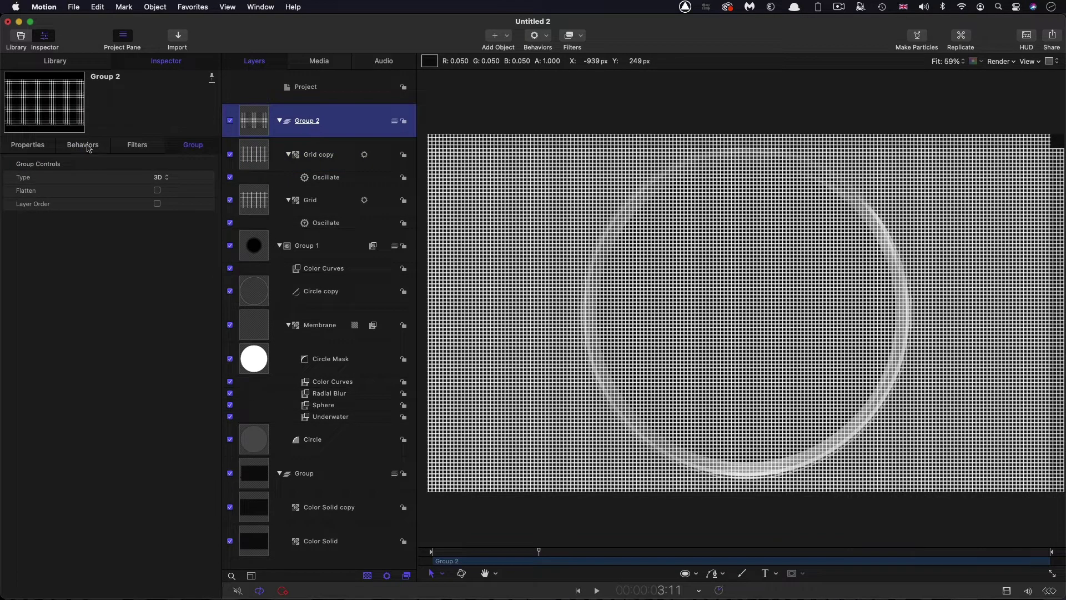
click(27, 145)
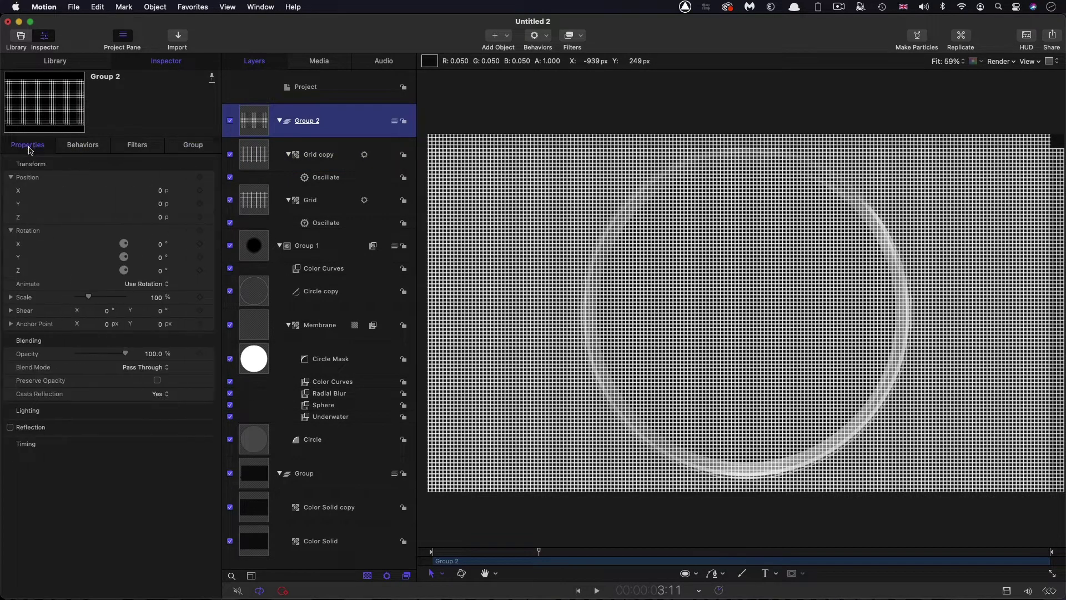
right_click(212, 273)
mouse_move(243, 391)
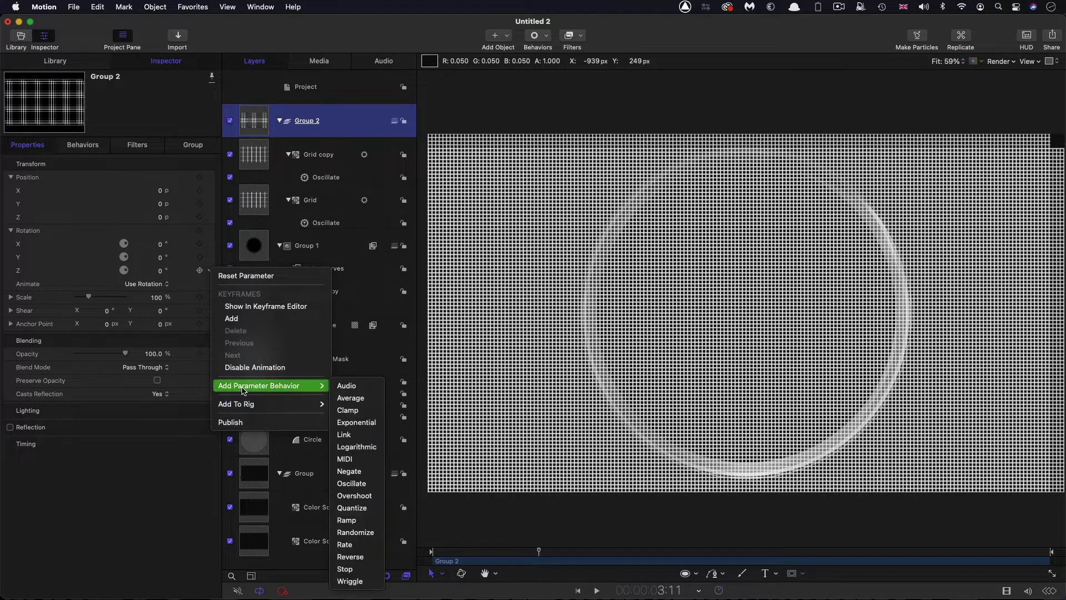
click(366, 489)
key(space)
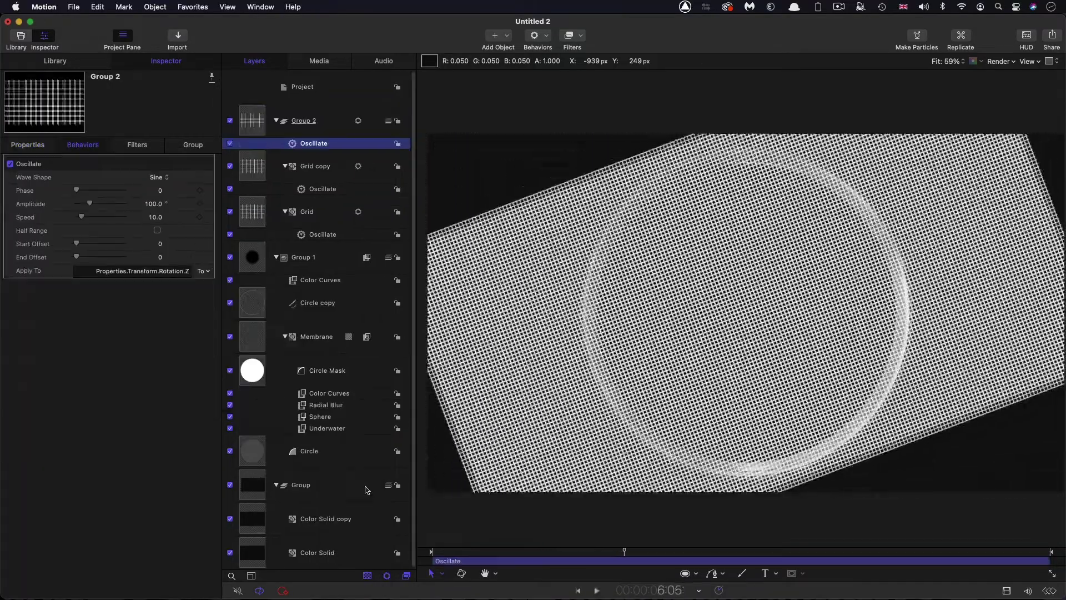
Add a Twirl distortion filter to Group 2 and preview the twisting grids
click(256, 120)
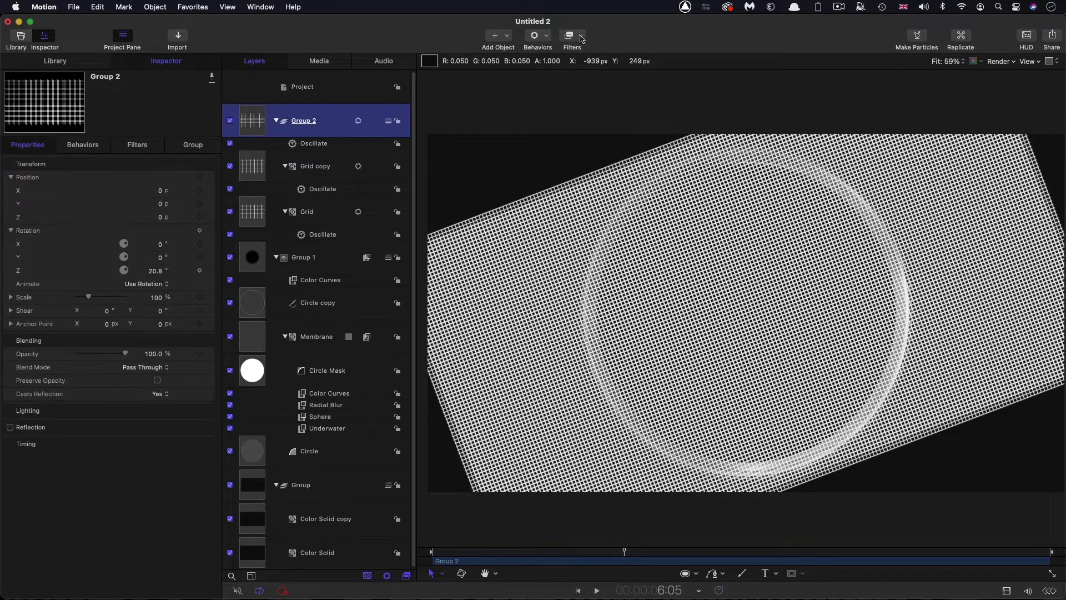
click(570, 35)
mouse_move(584, 101)
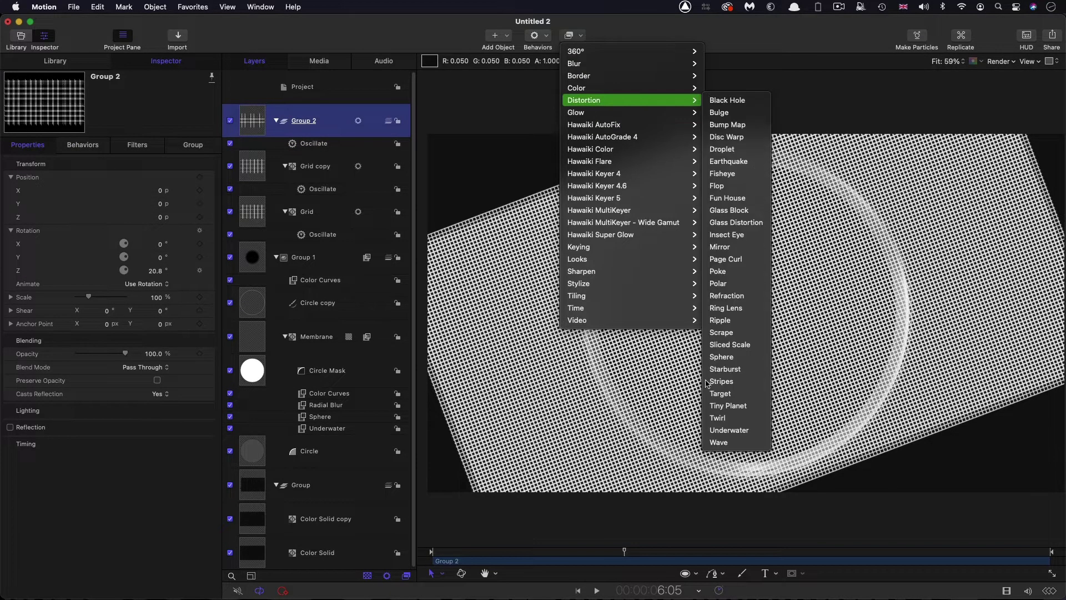
click(739, 421)
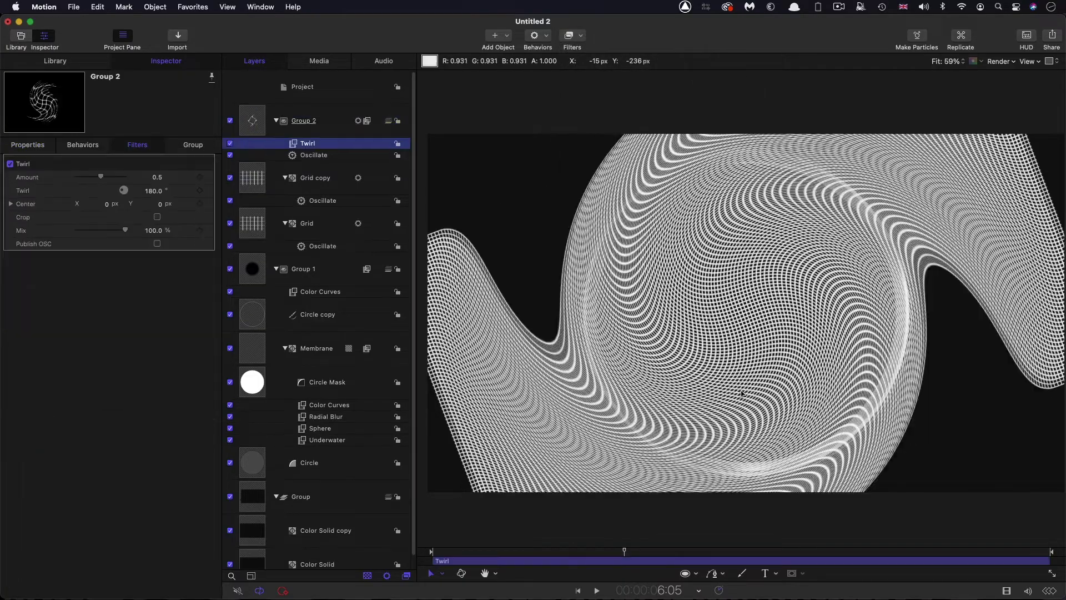
key(space)
key(space)
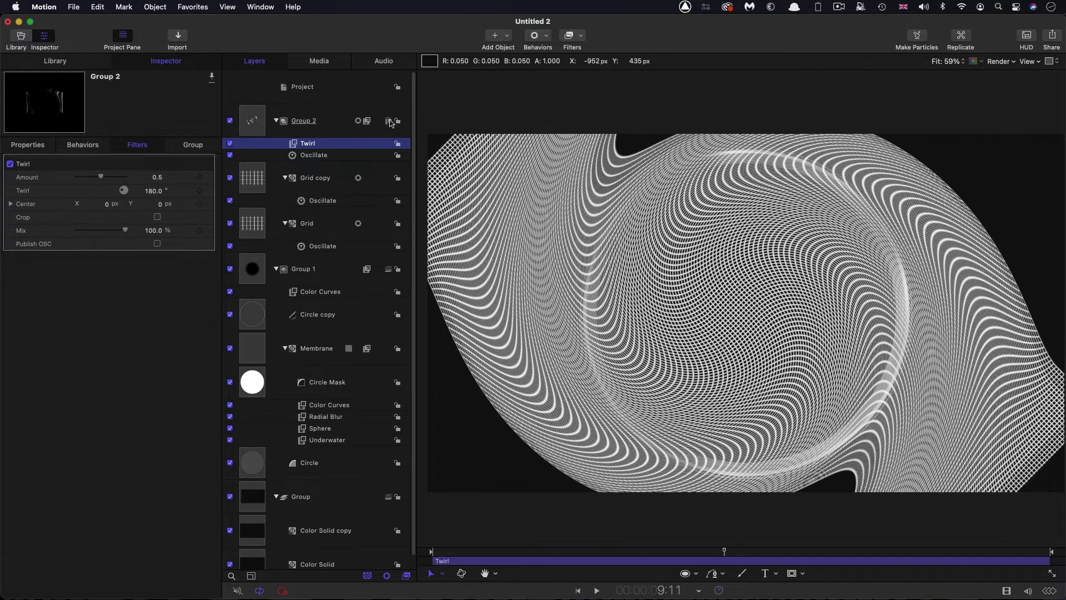
Switch Group 2 to 2D and draw a circle mask with a radius of about 453 on it, with its transform reset
click(257, 120)
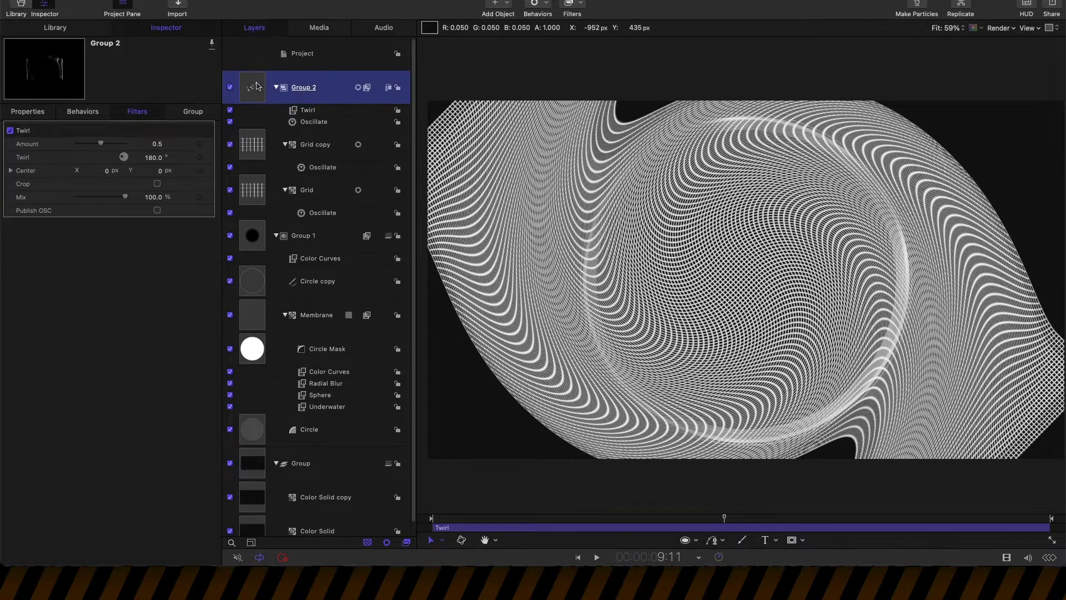
click(802, 540)
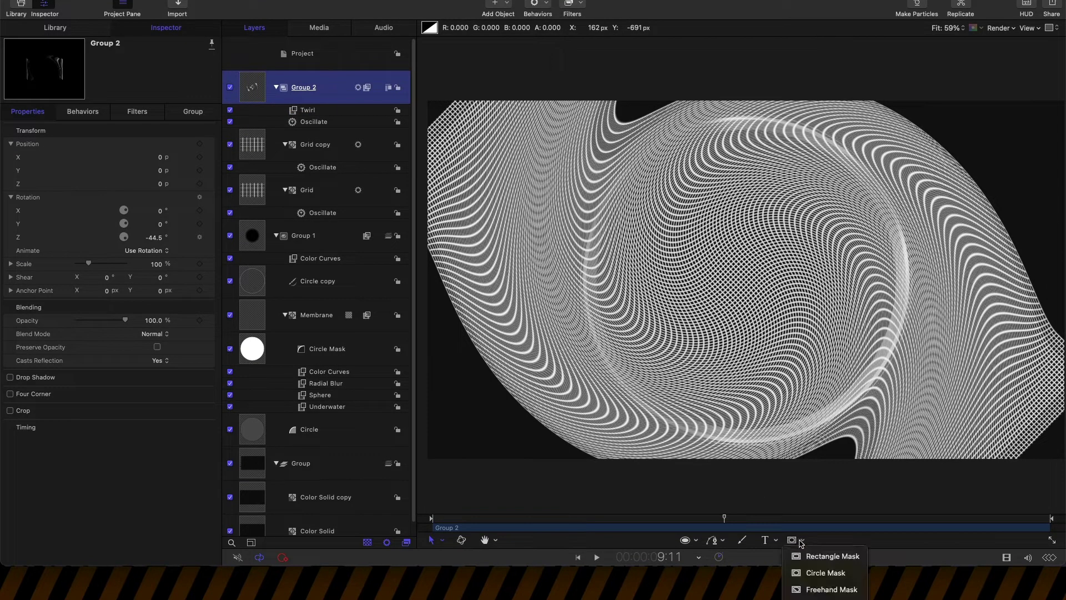
click(832, 556)
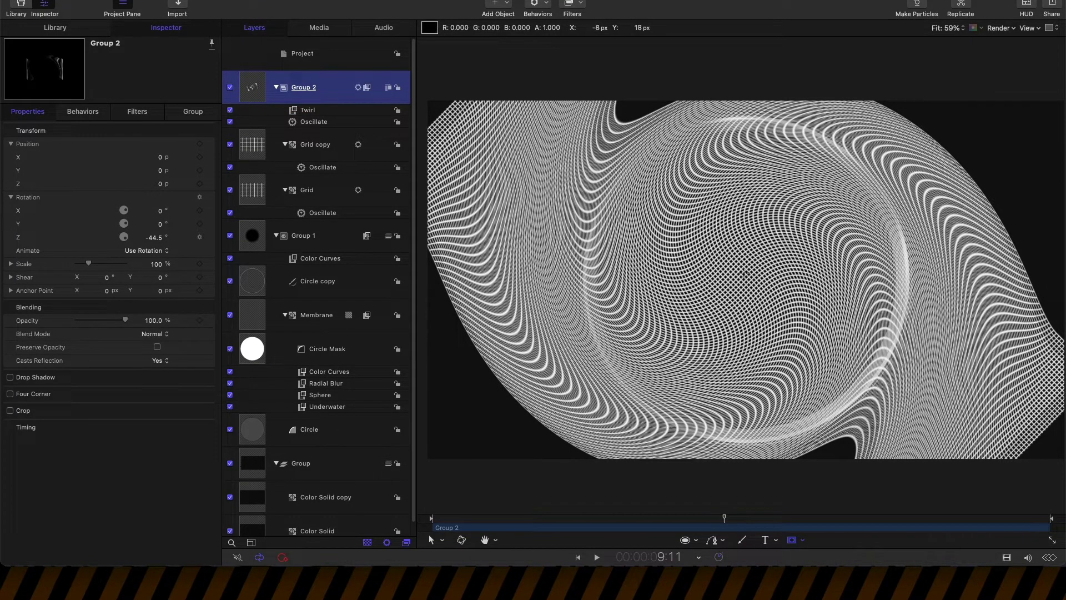
drag(744, 272, 843, 391)
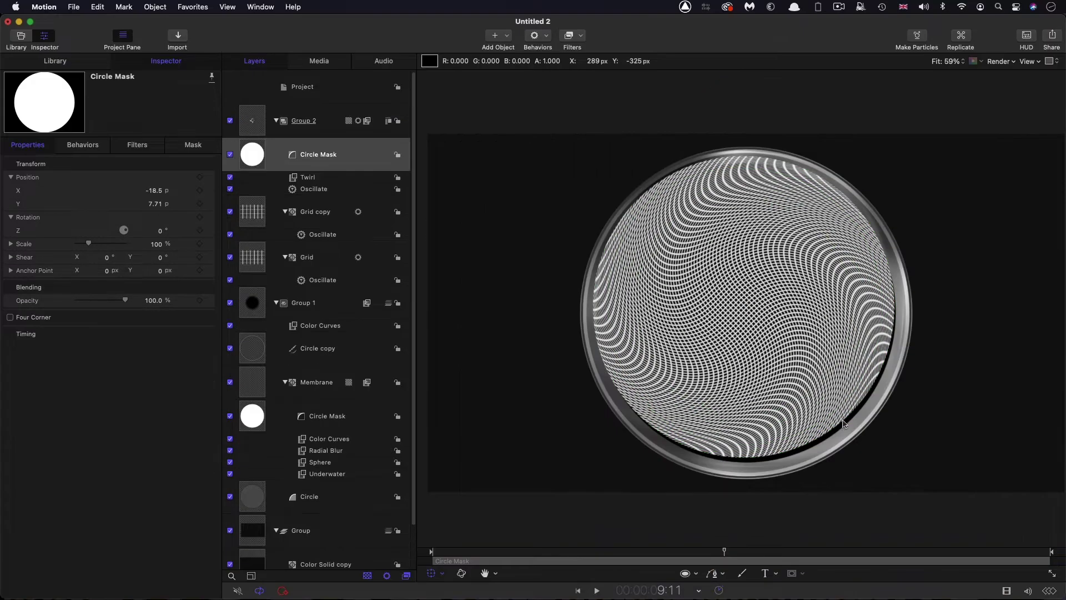
right_click(81, 165)
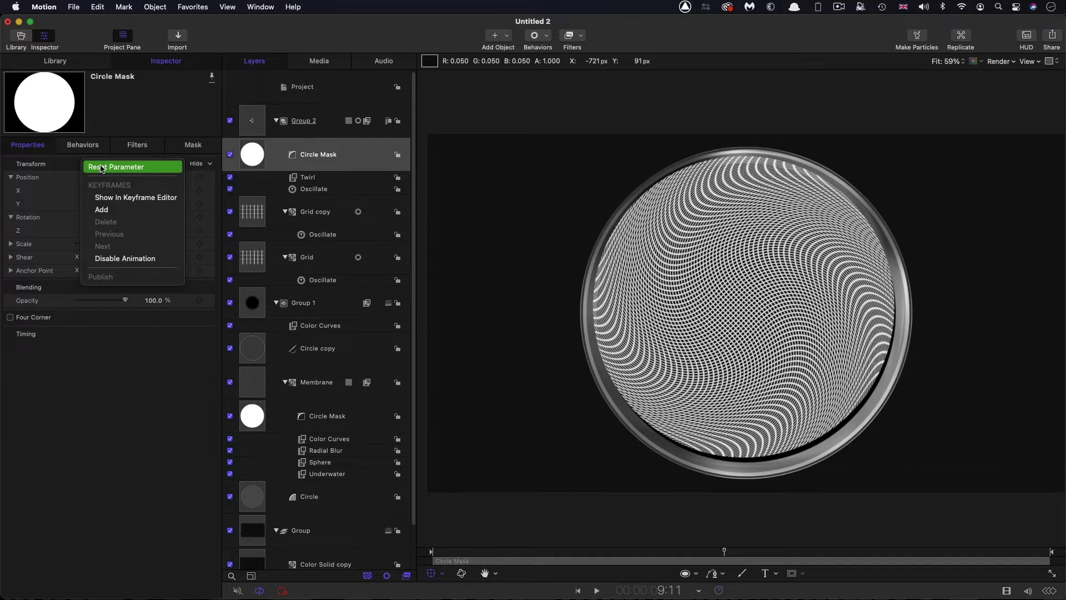
click(101, 167)
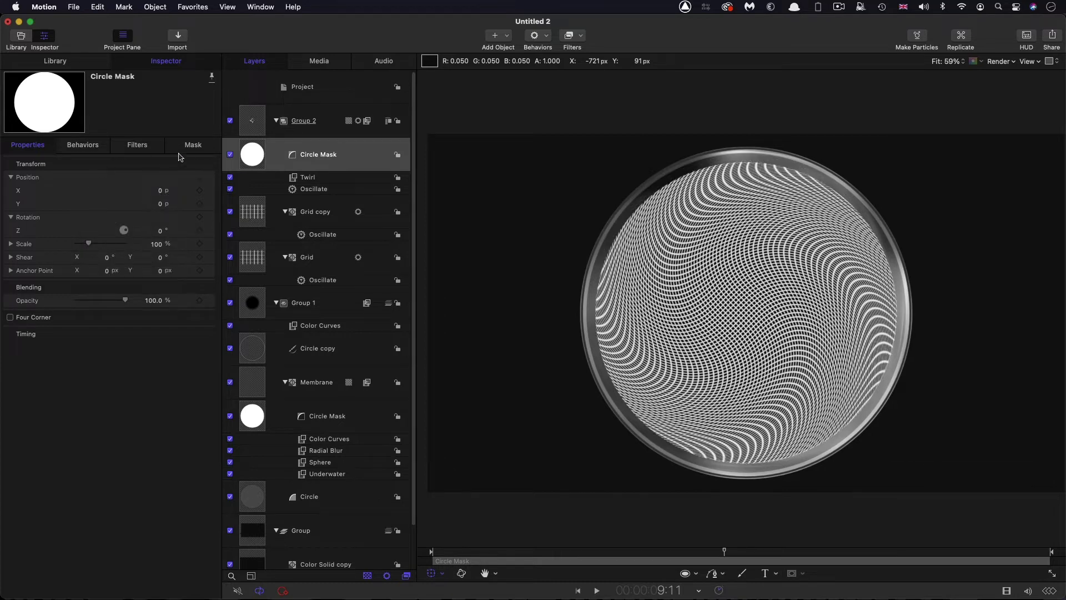
Set the Group 2 circle mask's radius to 400, invert the mask and set its feather to 90
click(192, 146)
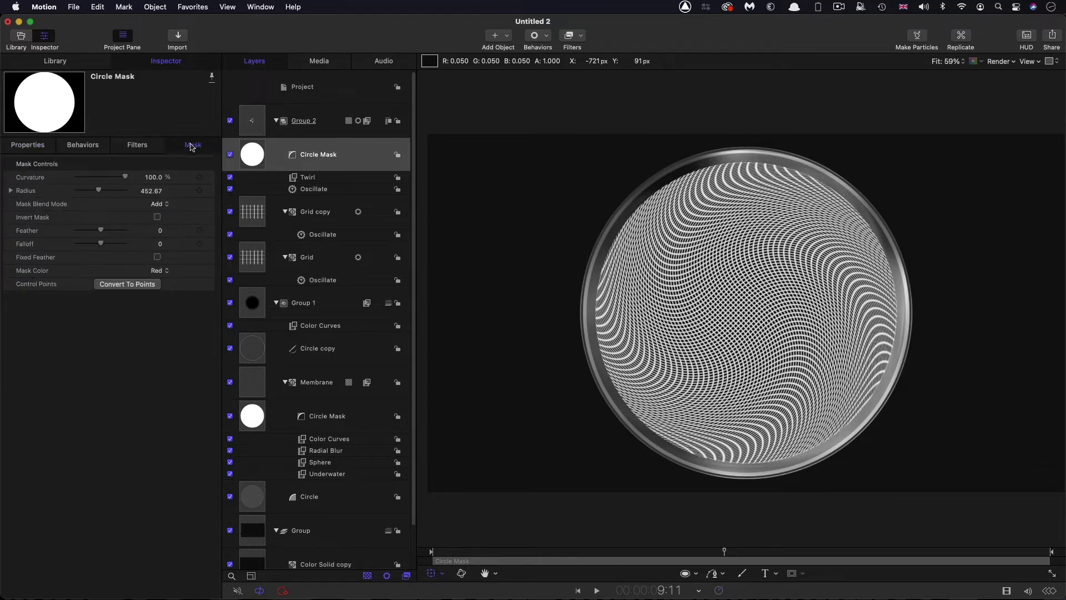
click(150, 192)
text(400)
key(Tab)
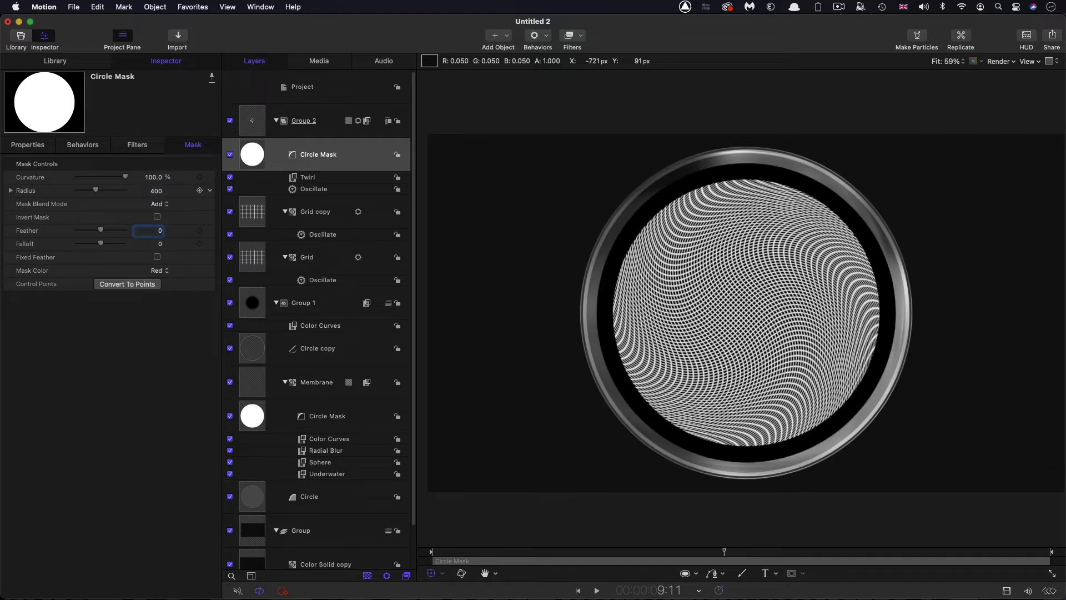
click(158, 217)
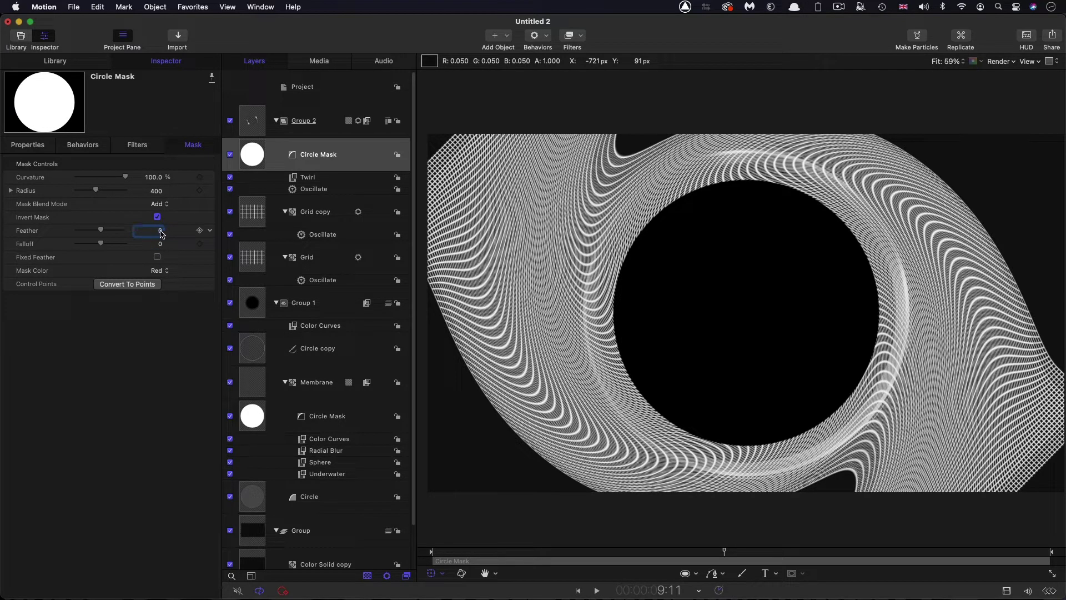
click(146, 230)
text(90)
key(Return)
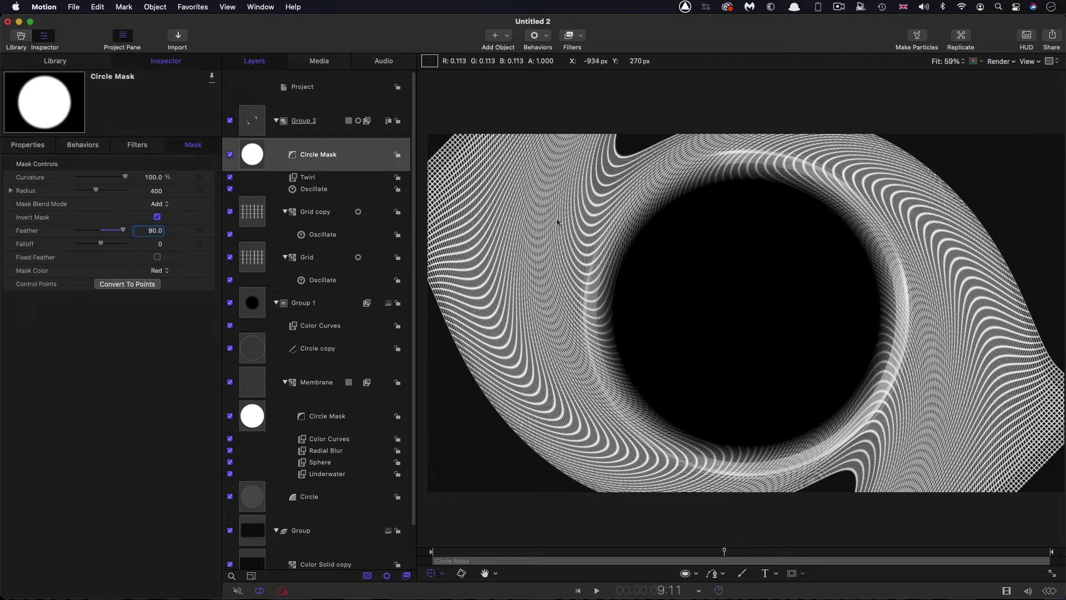
Duplicate Group 2's circle mask and set the copy's radius to 475
click(255, 155)
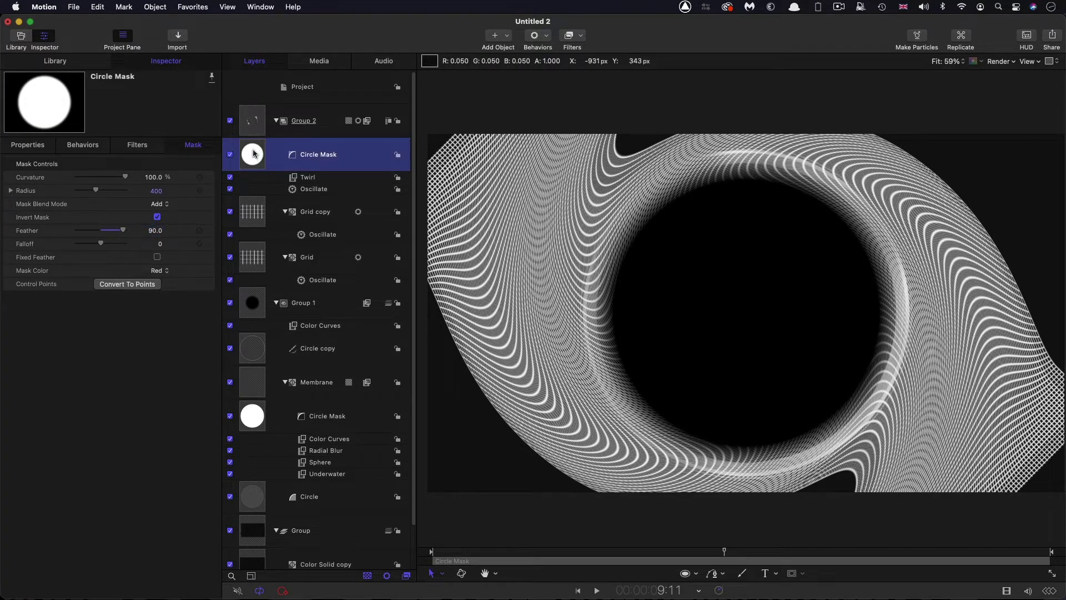
right_click(253, 154)
click(282, 194)
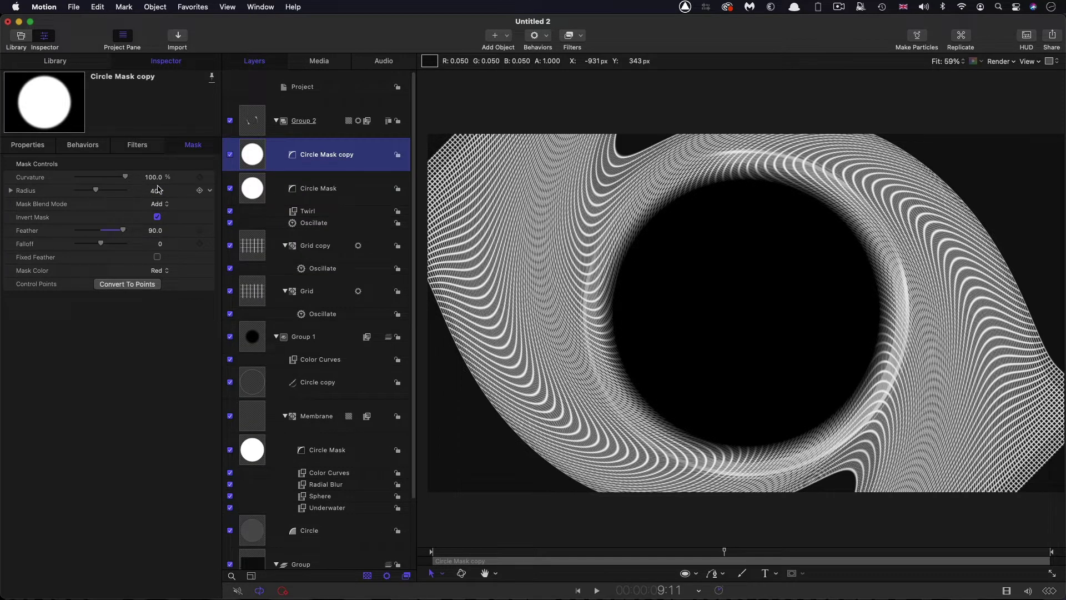
click(157, 191)
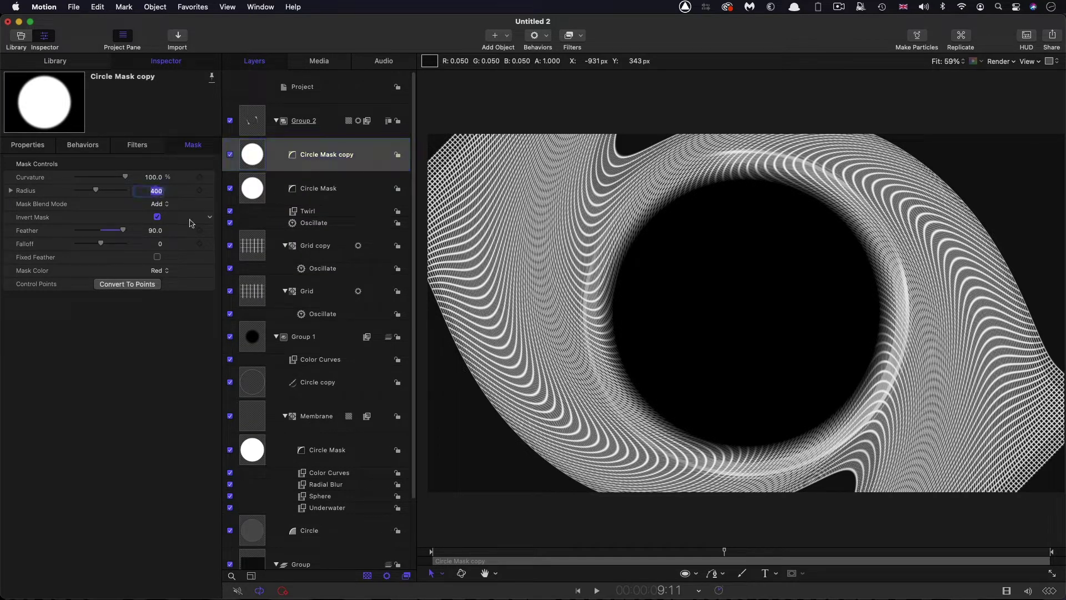
text(475)
key(Return)
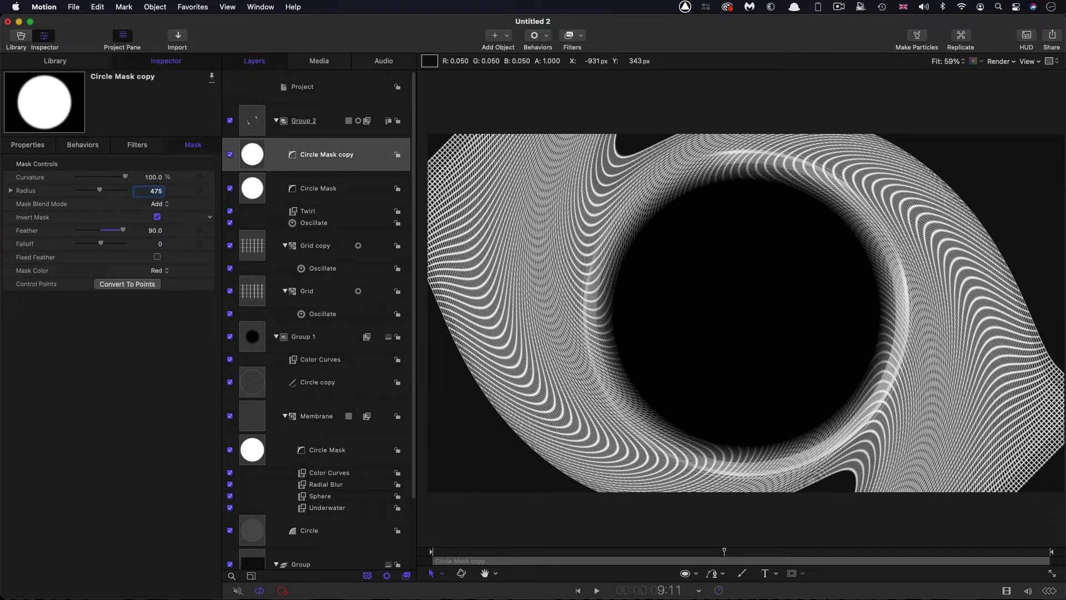
key(Tab)
Set the Circle Mask copy's blend mode to Subtract and its feather to 0, and preview the masked ring
click(159, 203)
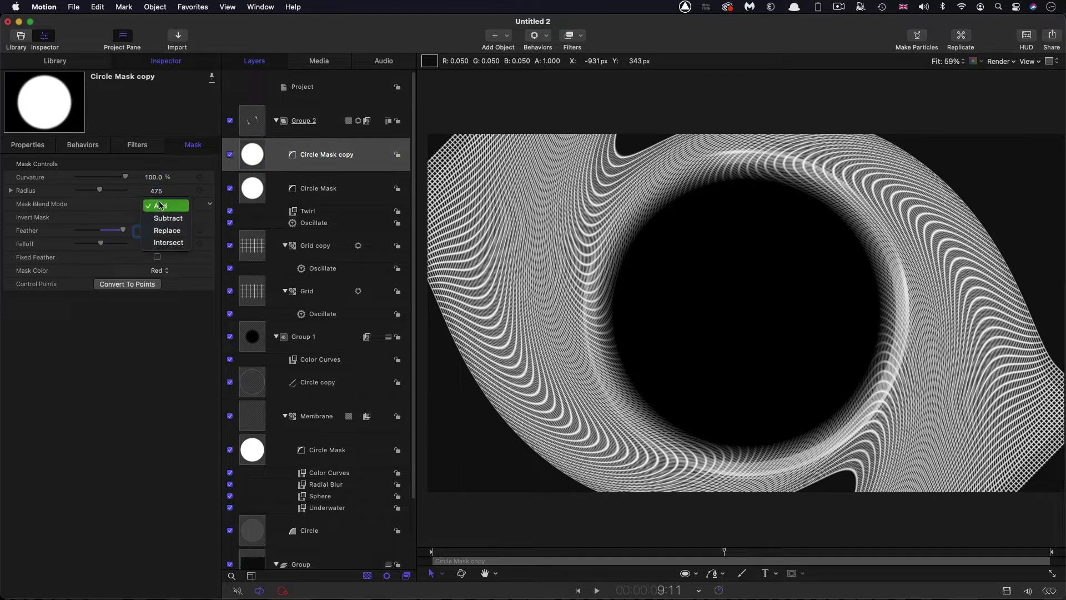
click(161, 222)
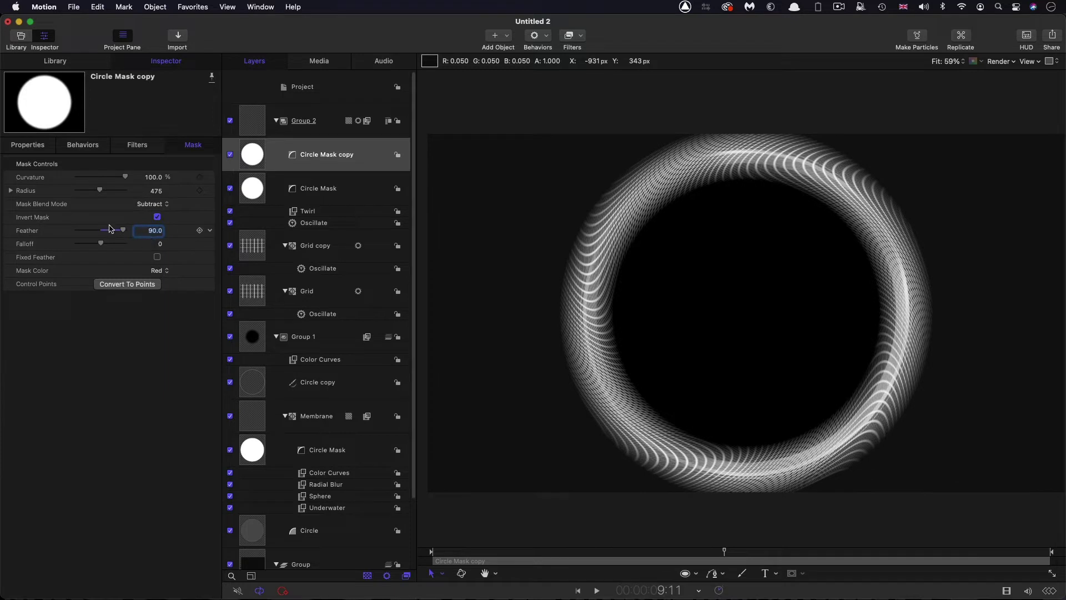
double_click(150, 230)
text(0)
key(Return)
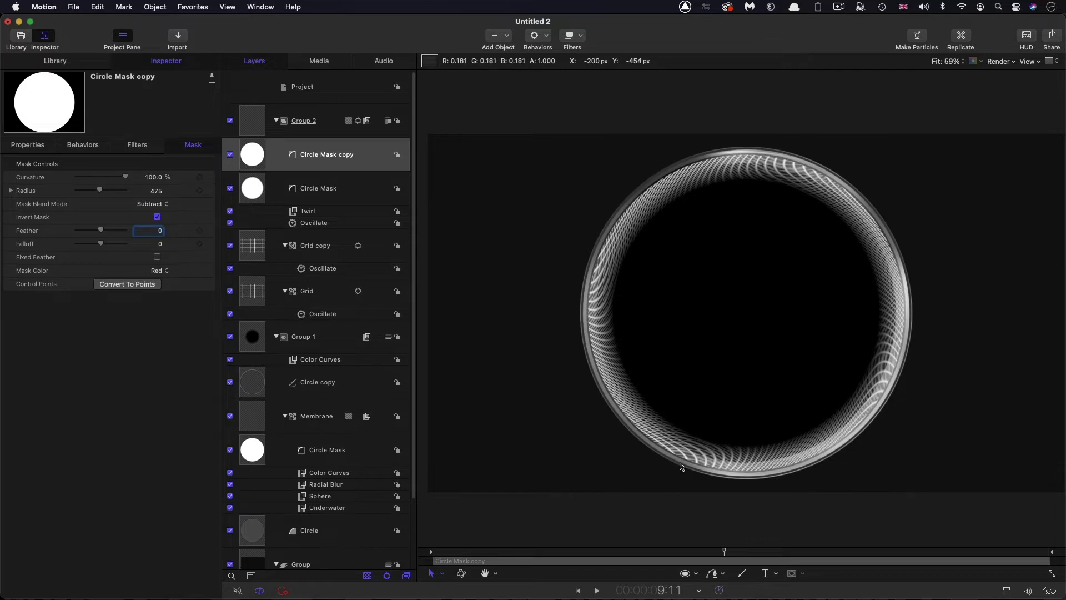
key(space)
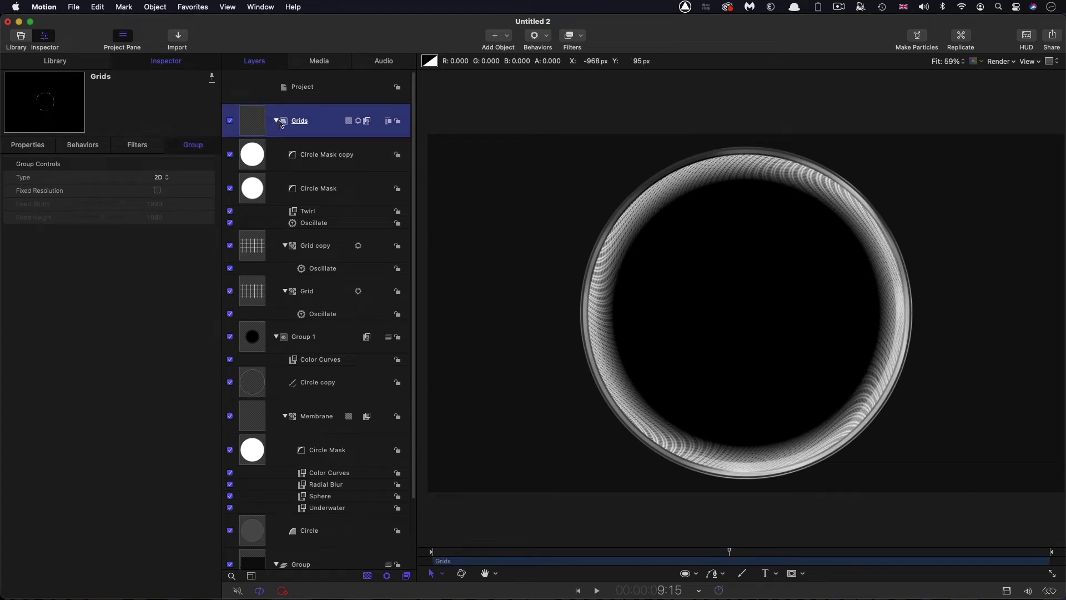
Collapse the Grids group, move it inside Group 1, and clear the selection
click(276, 121)
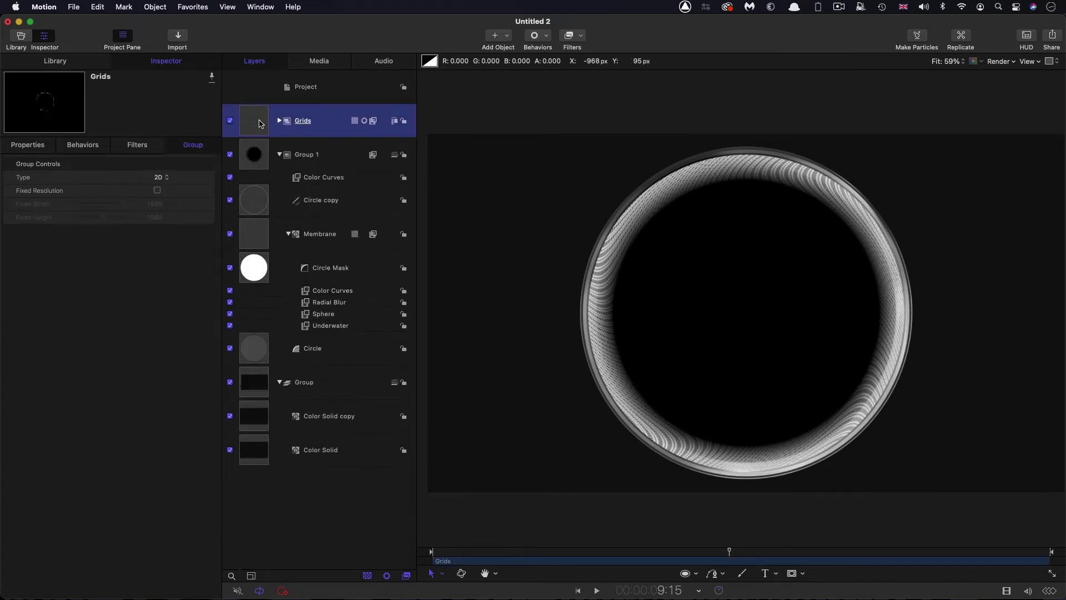
drag(257, 119, 293, 170)
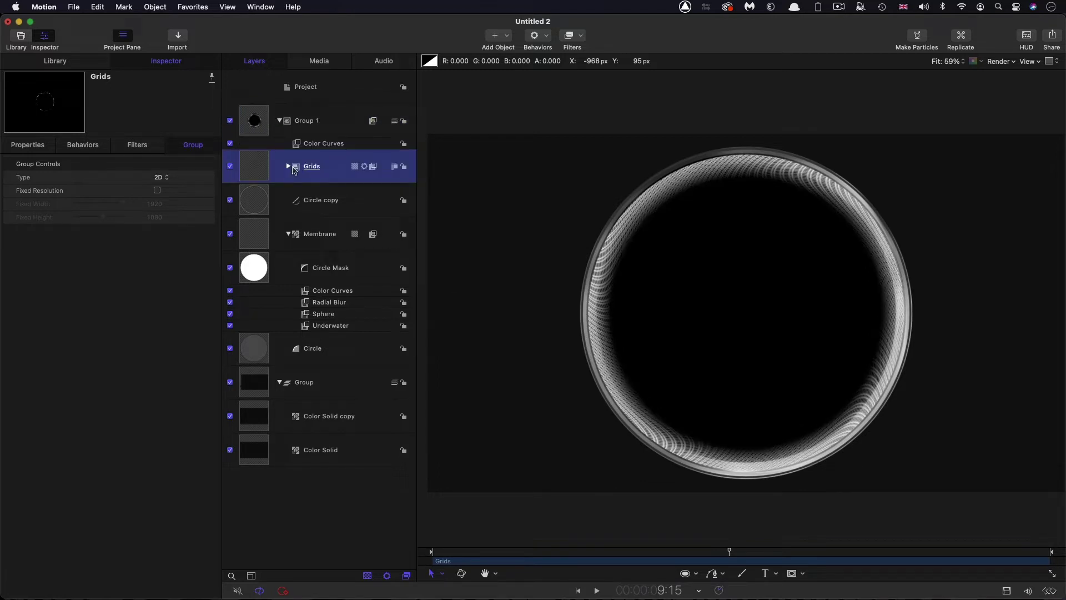
key(shift+super+a)
Create a new group above Group 1 and add a Lens Flare generator to it
click(156, 7)
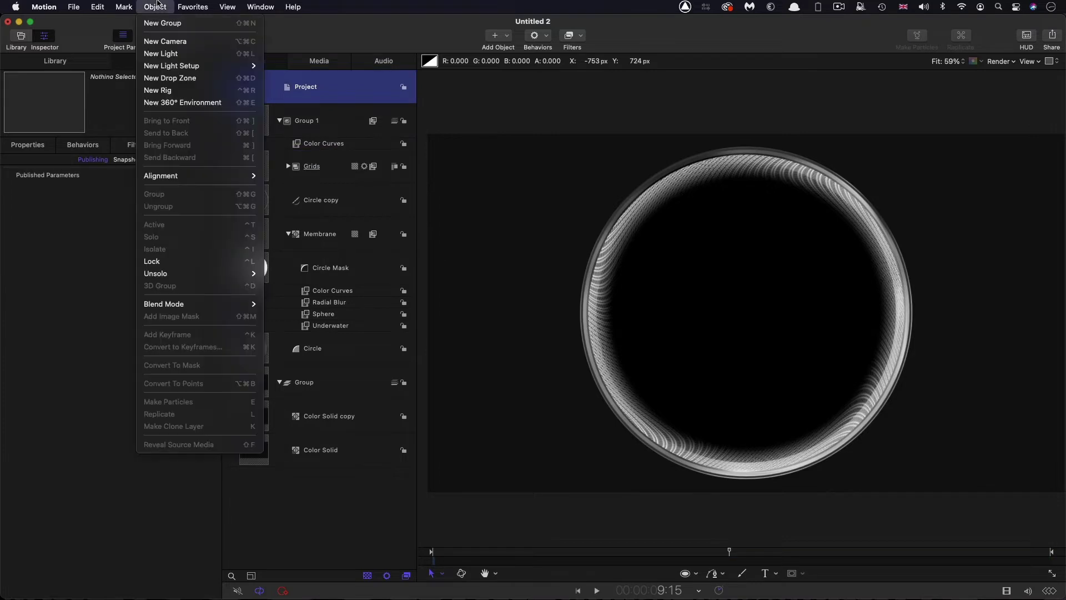
click(158, 23)
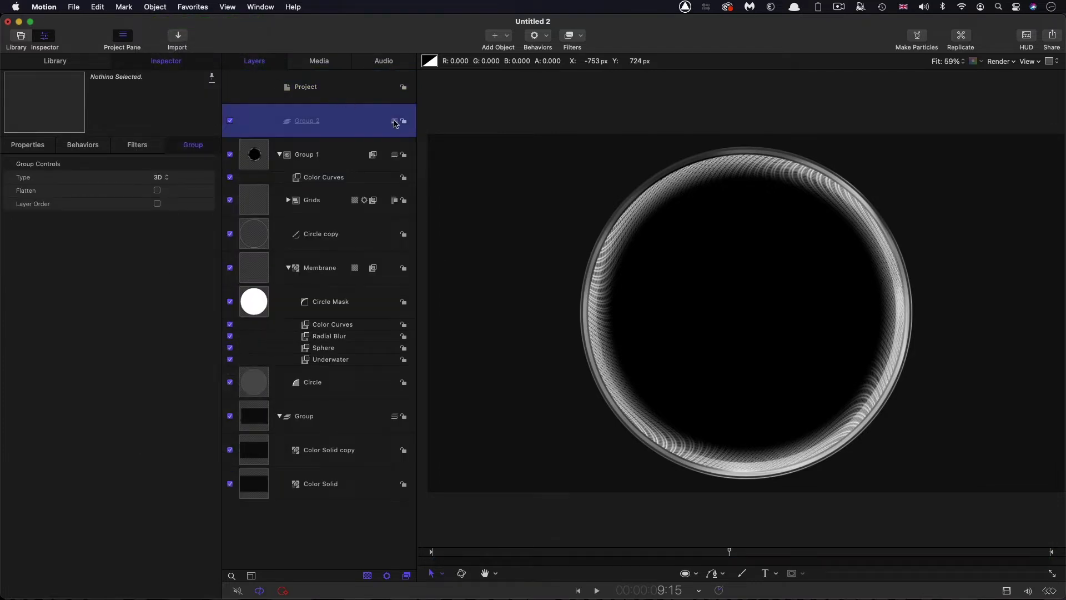
click(54, 66)
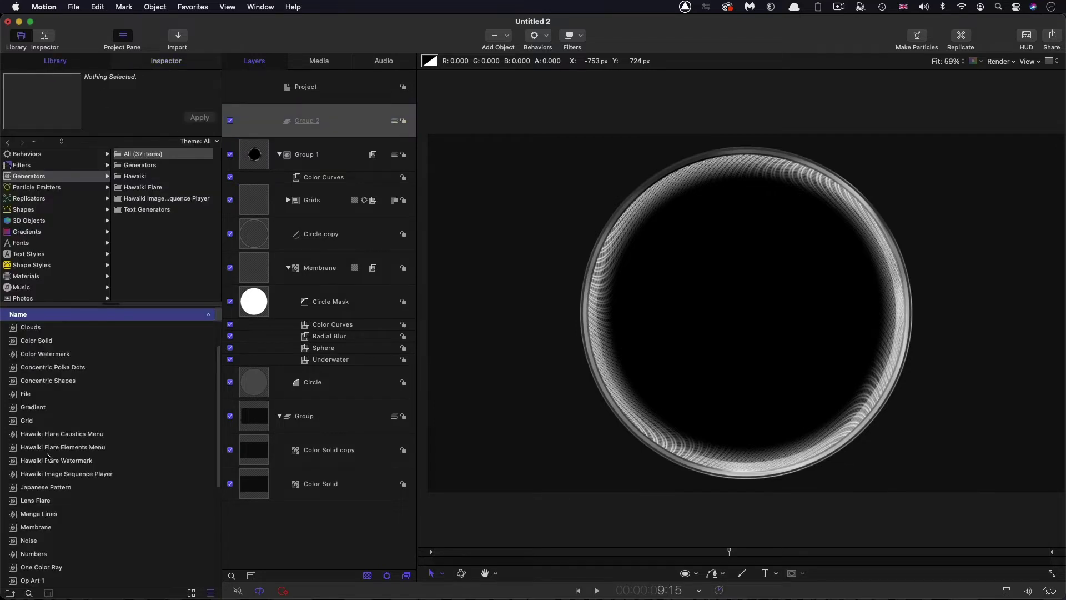
drag(18, 501, 328, 132)
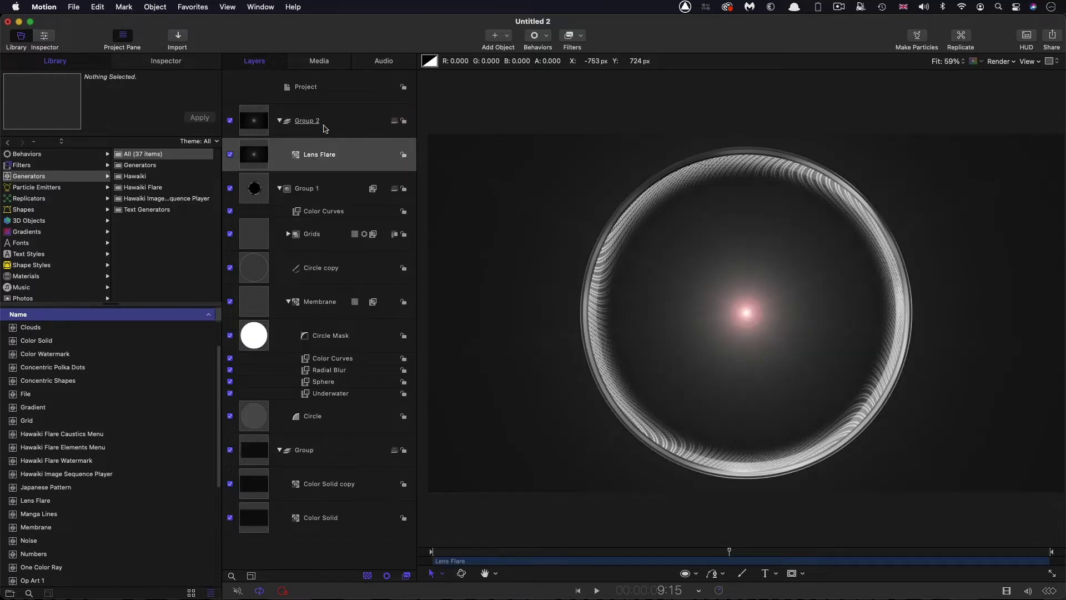
Set the Lens Flare's Streak Intensity and Ring Radius to 0
click(174, 64)
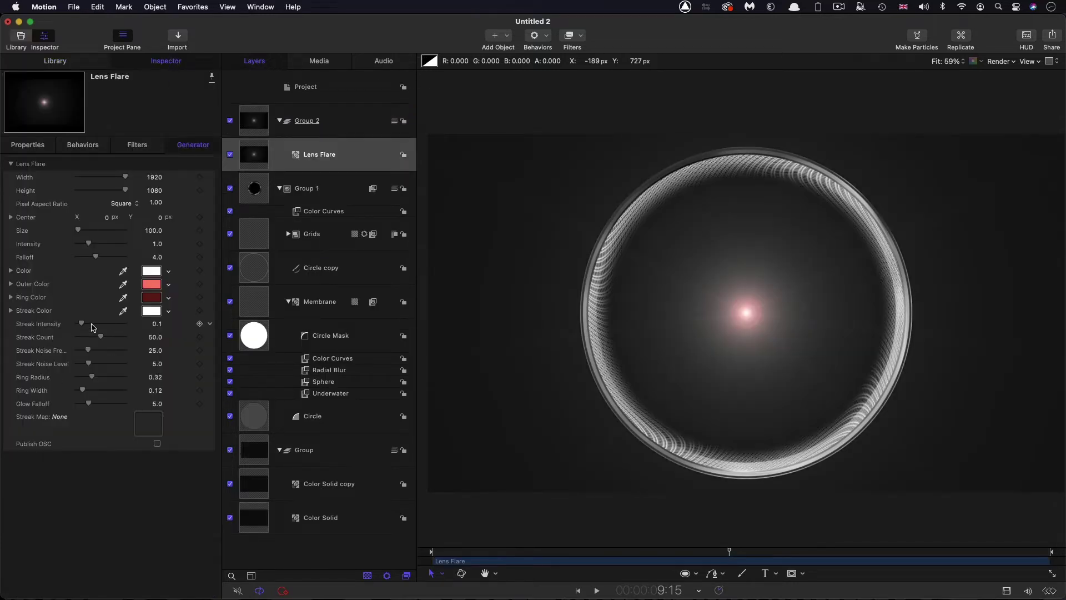
drag(82, 325, 2, 324)
drag(91, 377, 2, 364)
Change the Lens Flare's Outer Color to a muted grey-blue and set its Falloff to 10
click(153, 285)
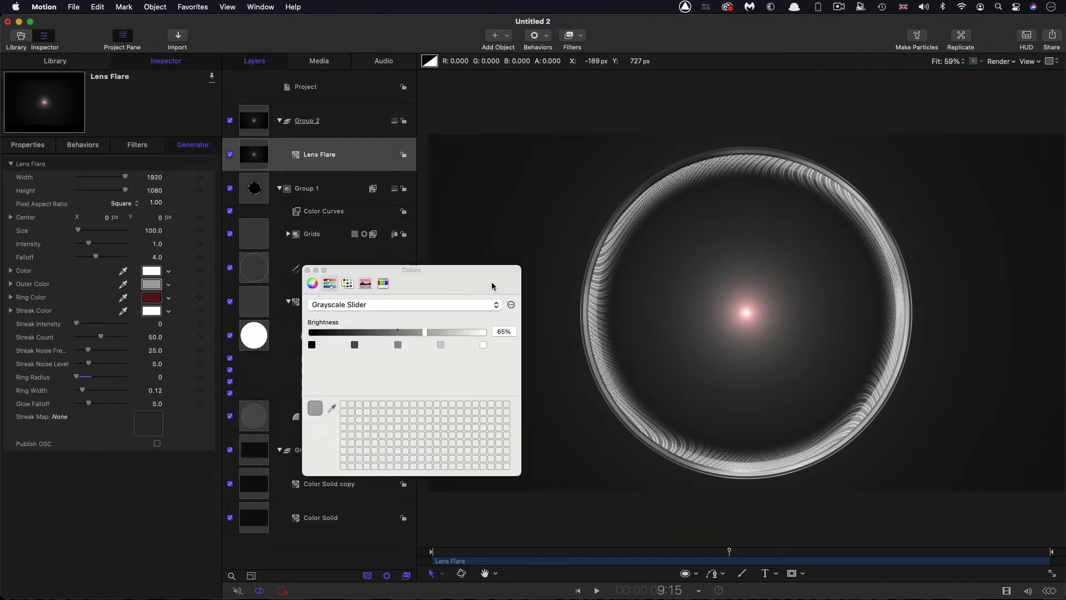
drag(210, 253, 639, 296)
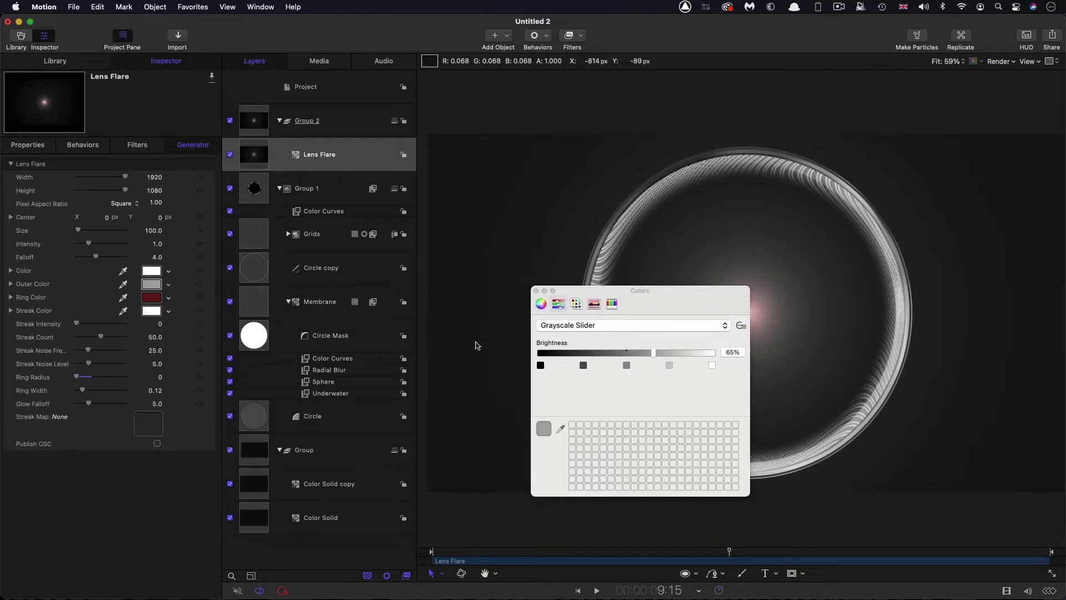
click(616, 326)
click(615, 327)
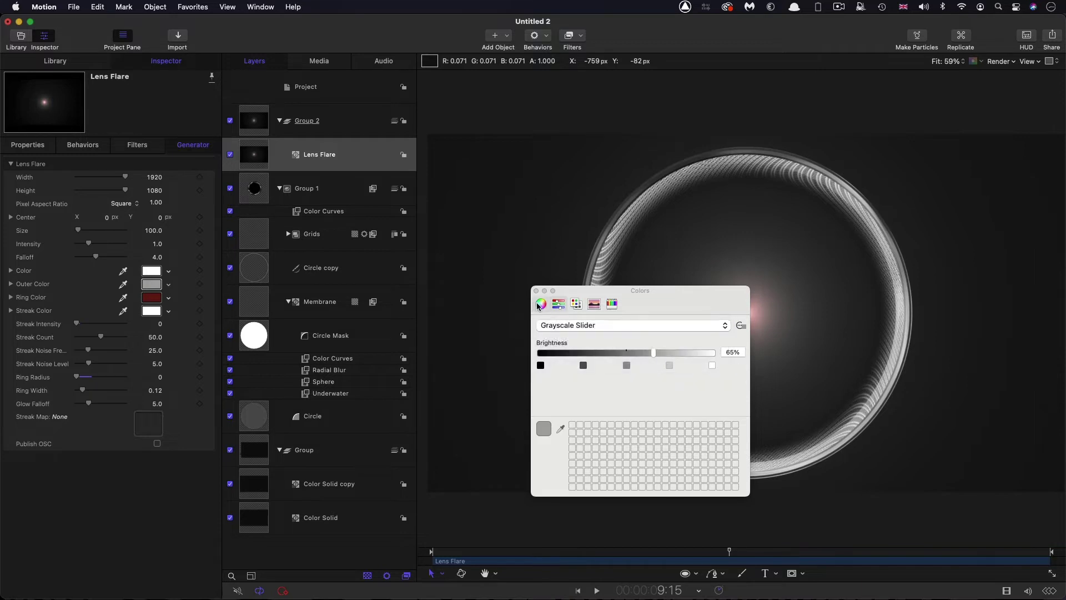
click(540, 304)
drag(644, 363, 635, 369)
click(536, 291)
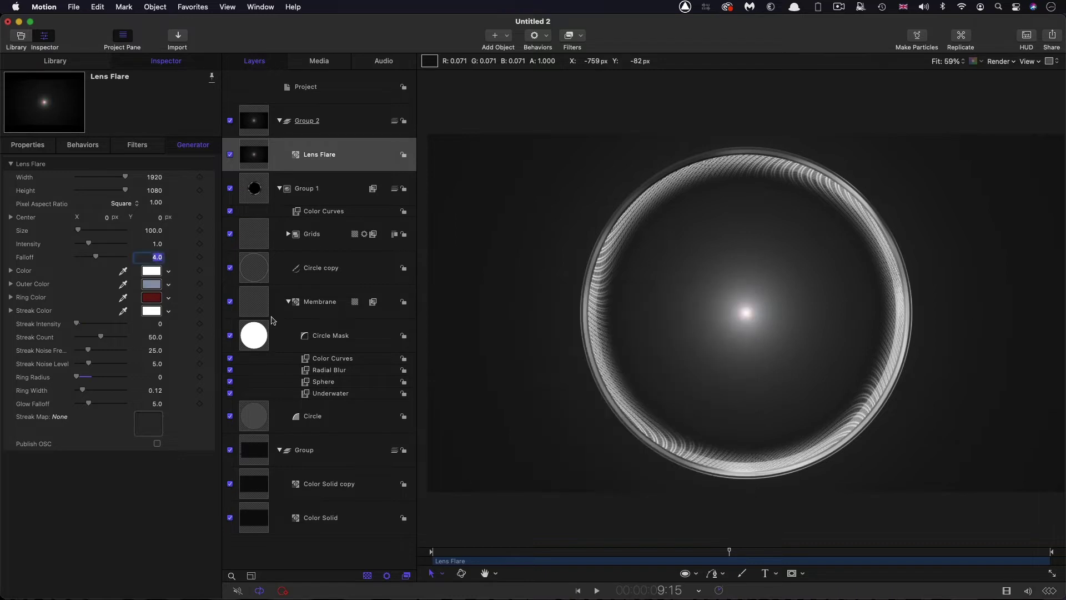
text(10)
key(Return)
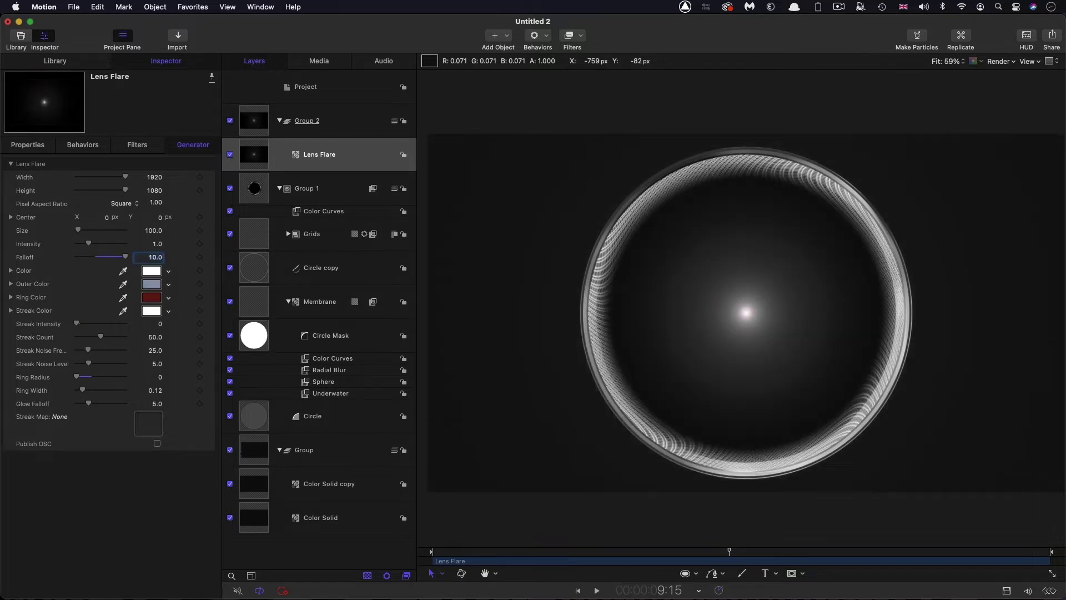
Add an Oscillate parameter behavior to the Lens Flare's Center
click(10, 217)
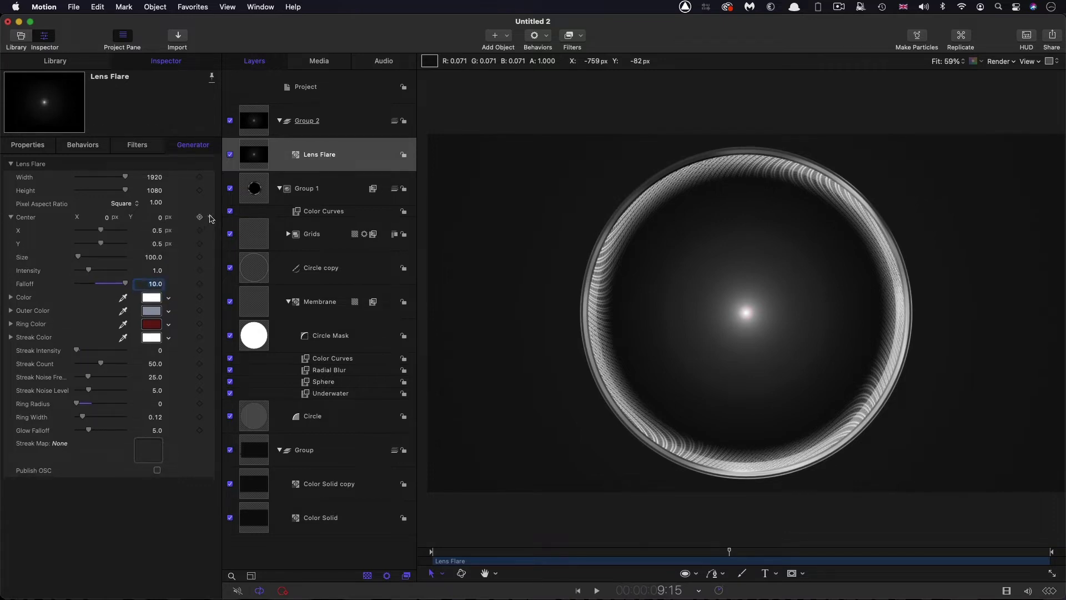
click(210, 218)
mouse_move(247, 336)
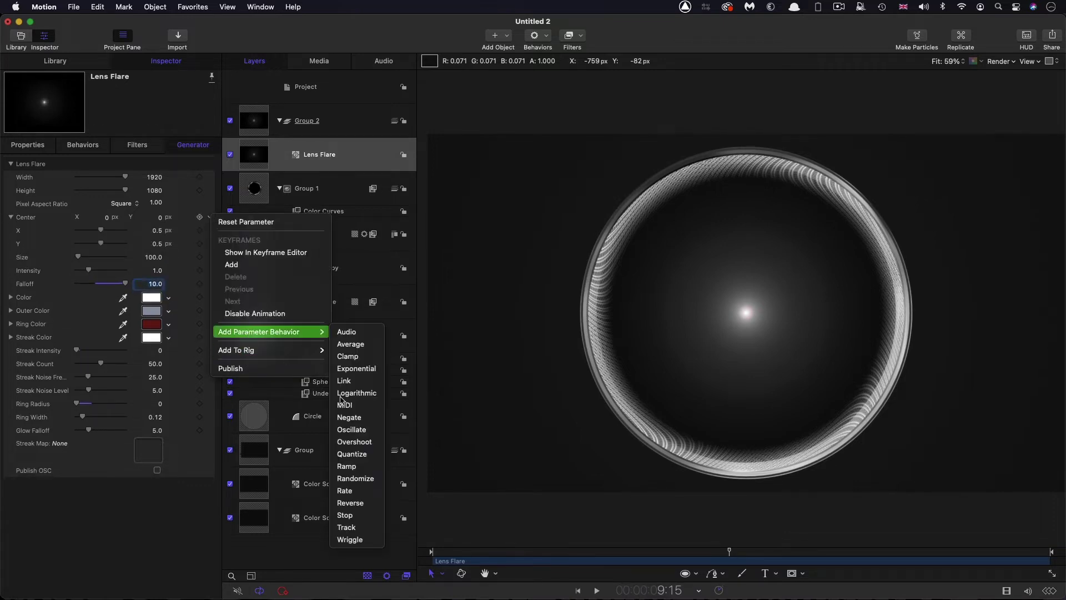
click(351, 429)
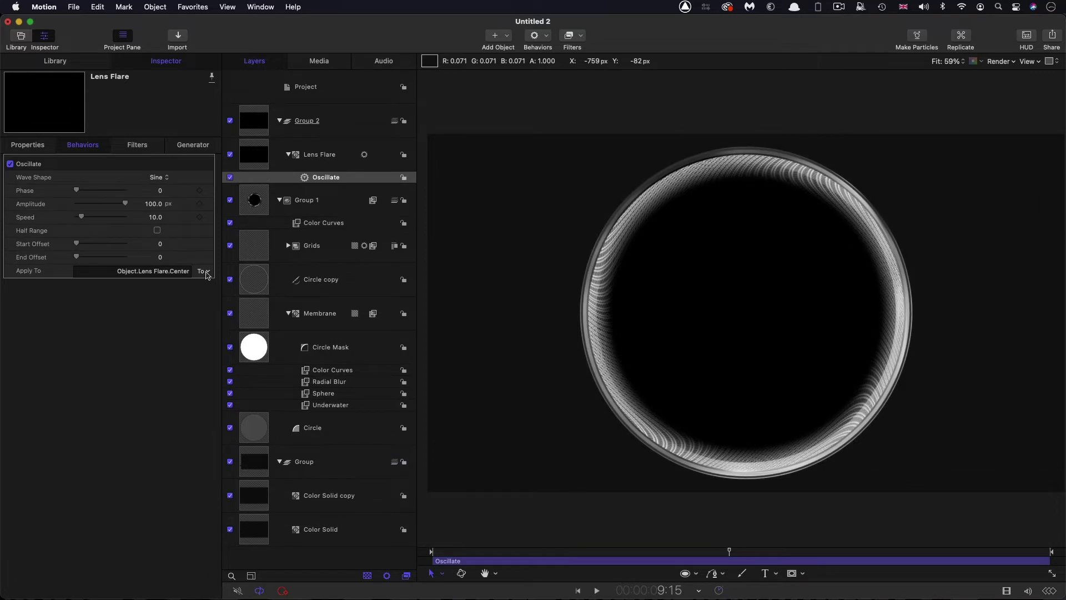
click(206, 271)
mouse_move(212, 295)
mouse_move(274, 294)
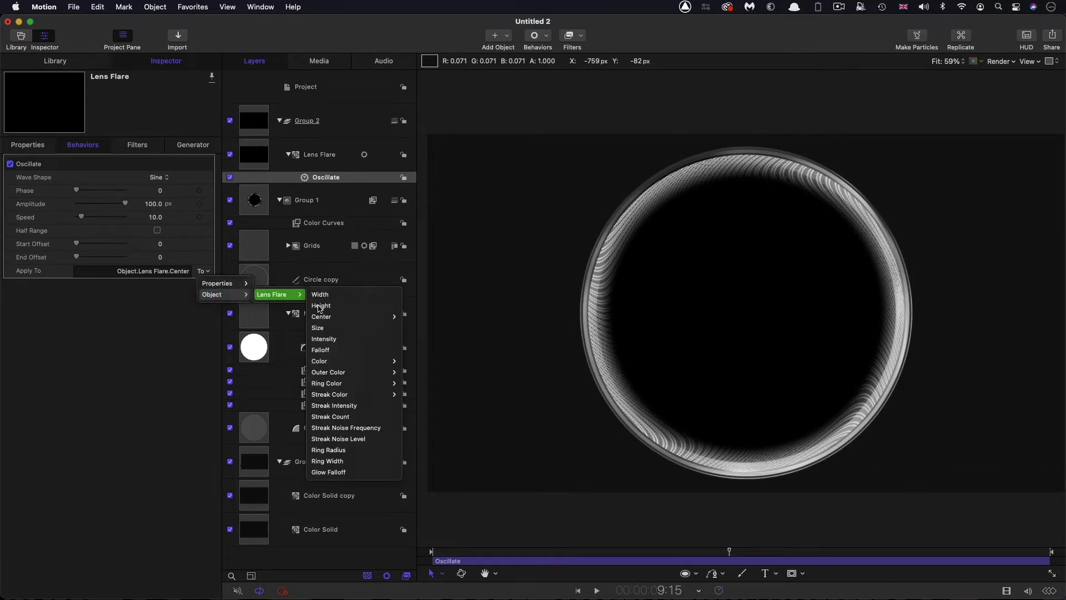
mouse_move(344, 317)
click(410, 317)
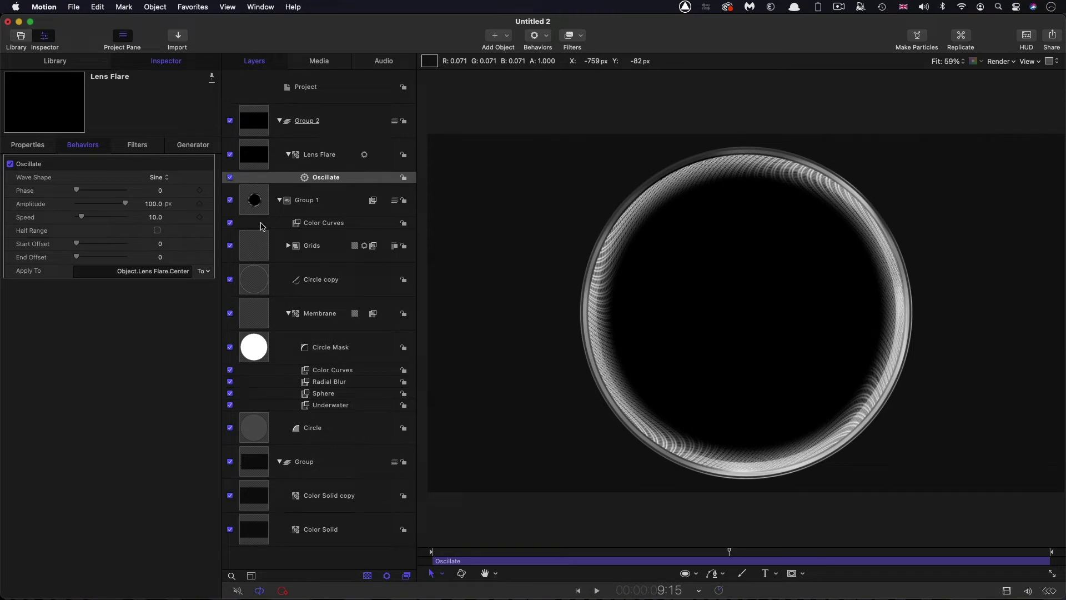
Set the Lens Flare generator's width to 1080
click(236, 156)
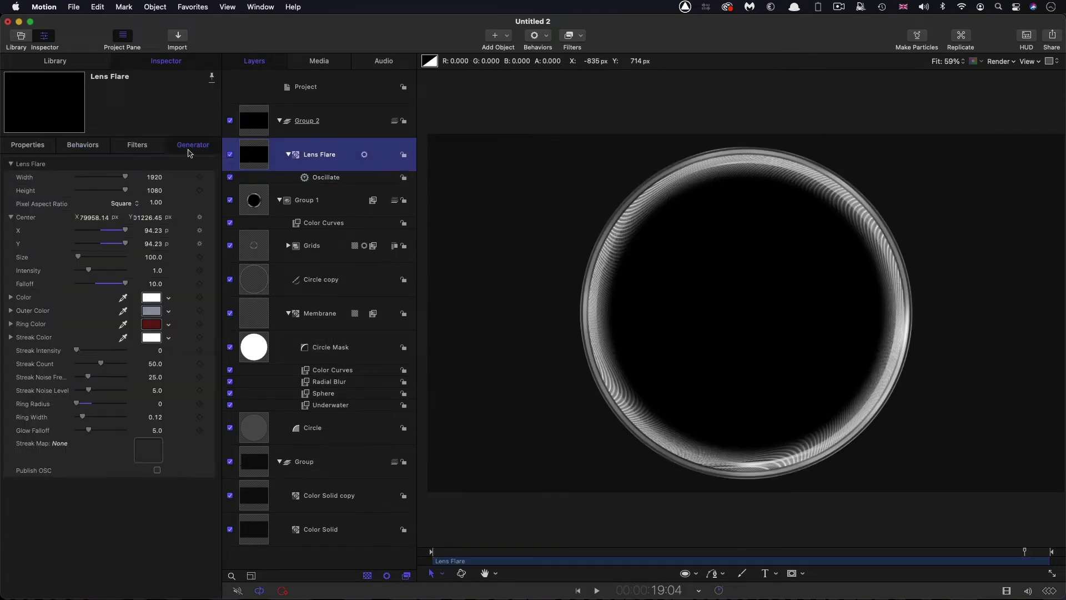
double_click(155, 177)
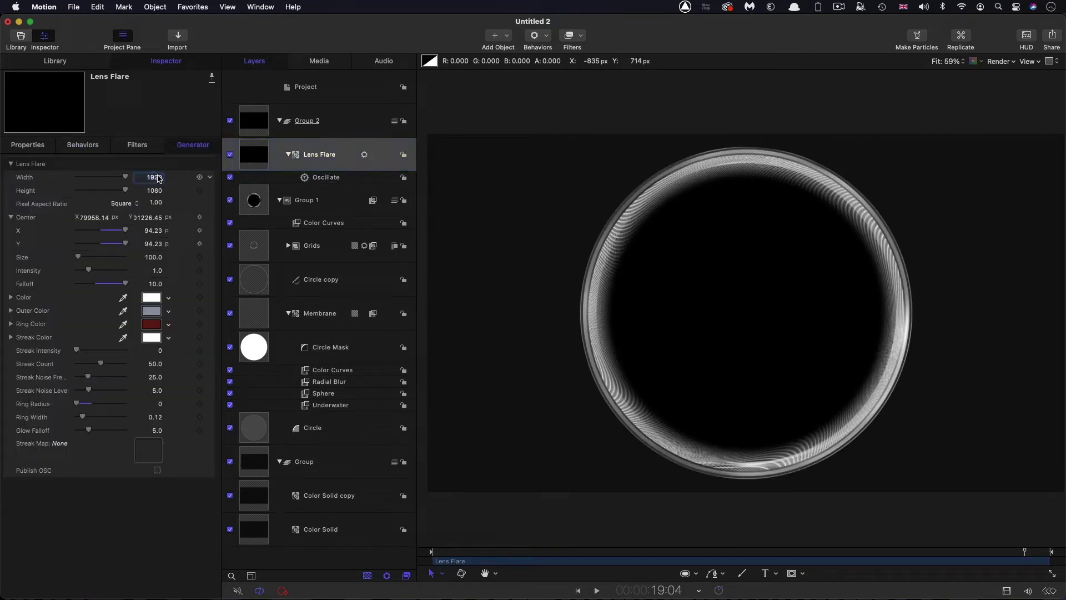
text(1080)
key(Return)
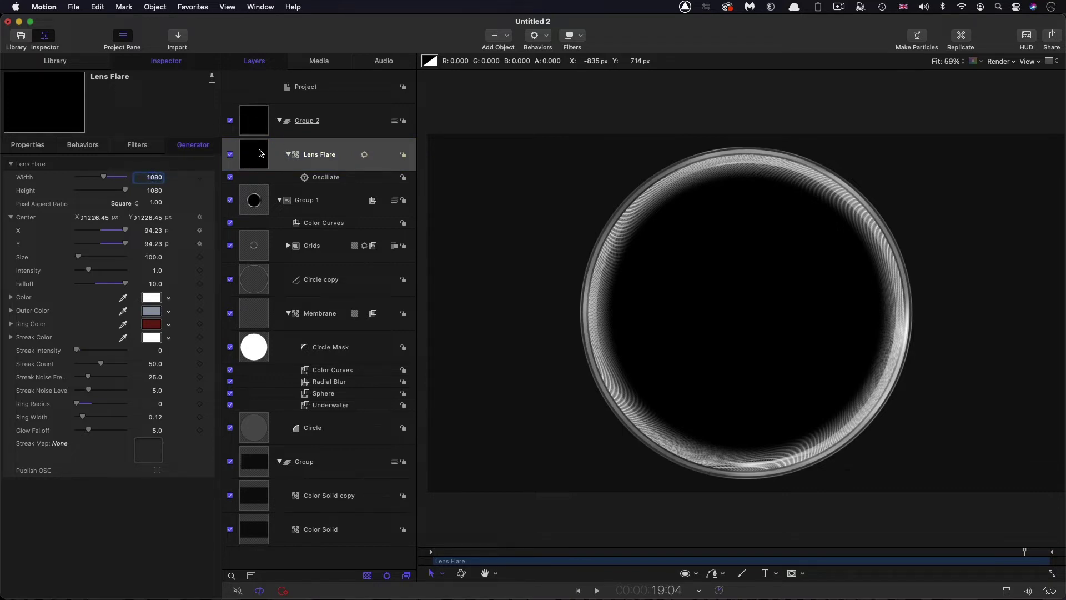
Set the Lens Flare's Oscillate amplitude to 0.6 and speed to 5, and preview the motion
click(91, 145)
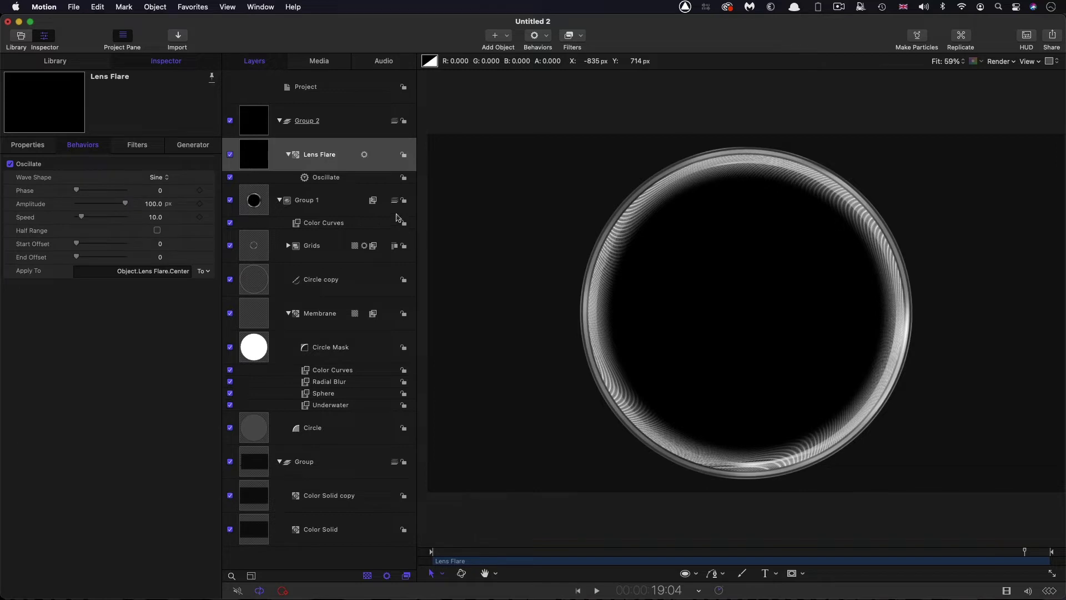
click(155, 204)
key(BackSpace)
text(.6)
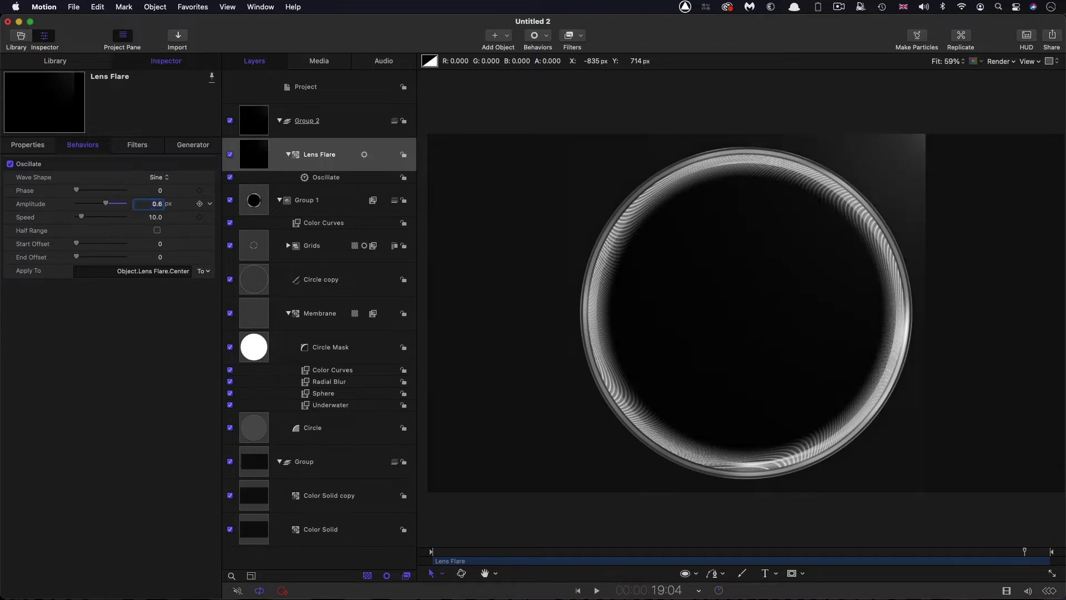
click(156, 218)
text(5)
key(Return)
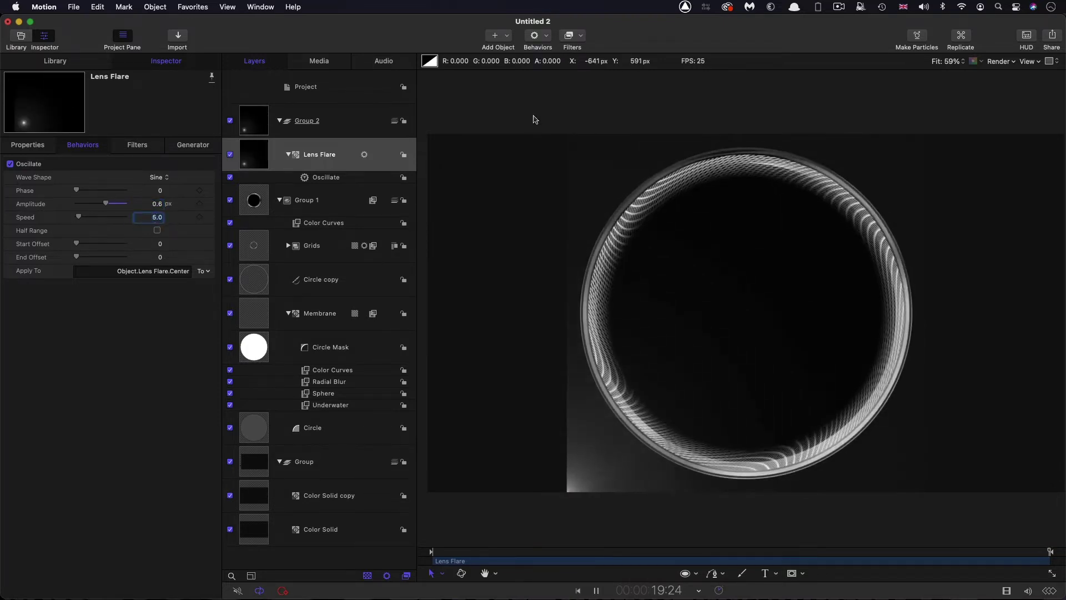
key(space)
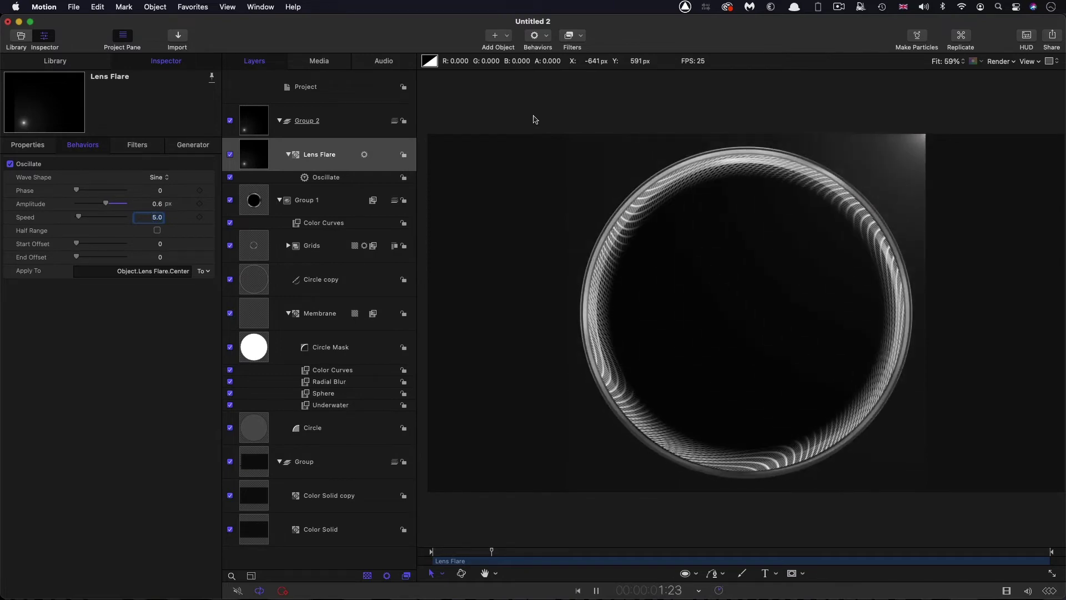
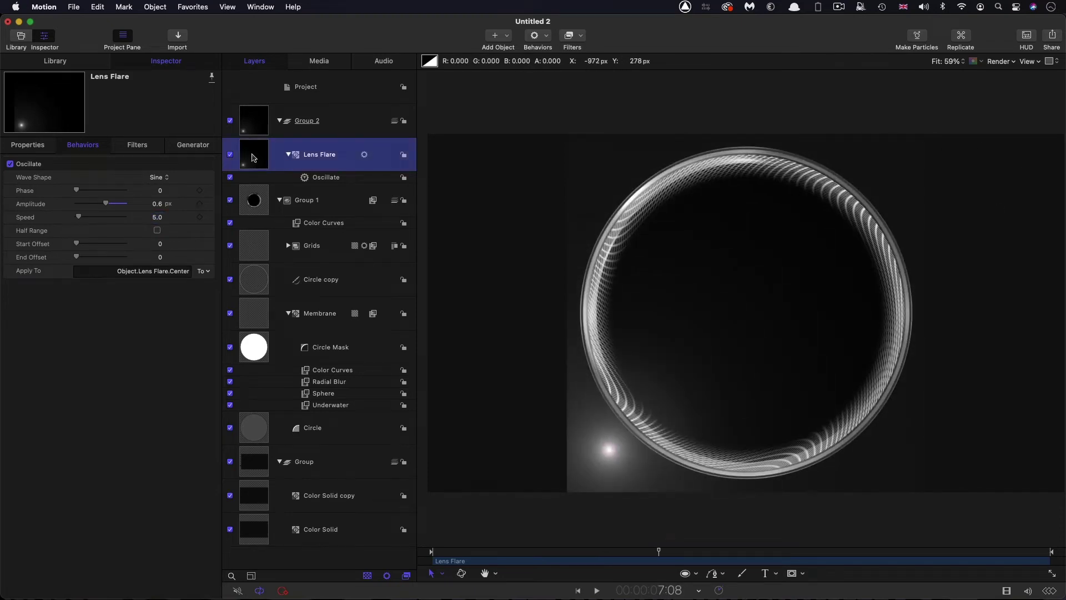
Duplicate the Lens Flare and set the copy's Oscillate amplitude to 0.3
right_click(253, 151)
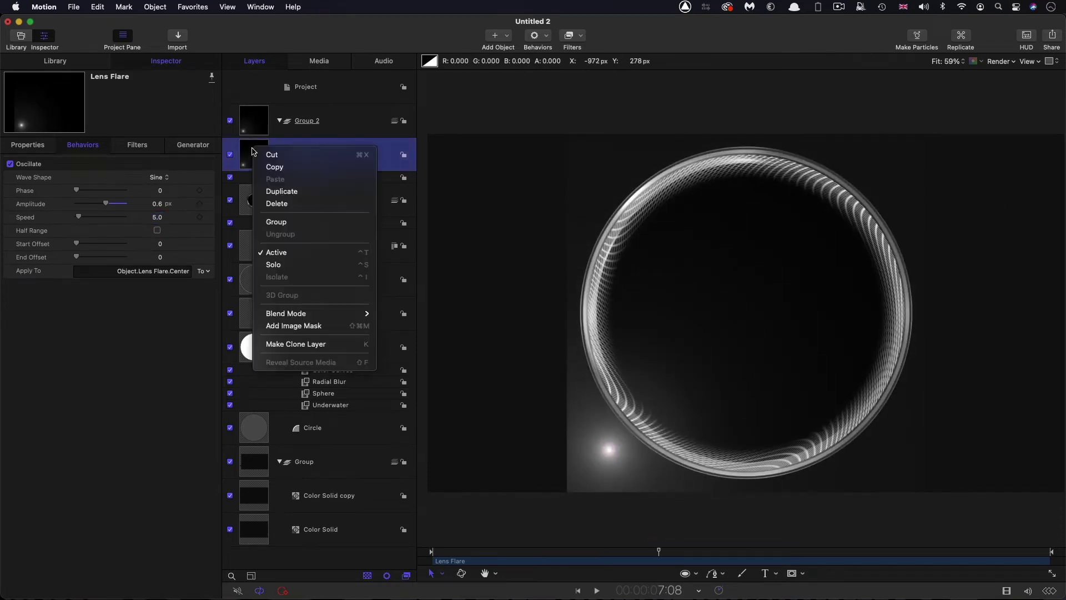
click(268, 192)
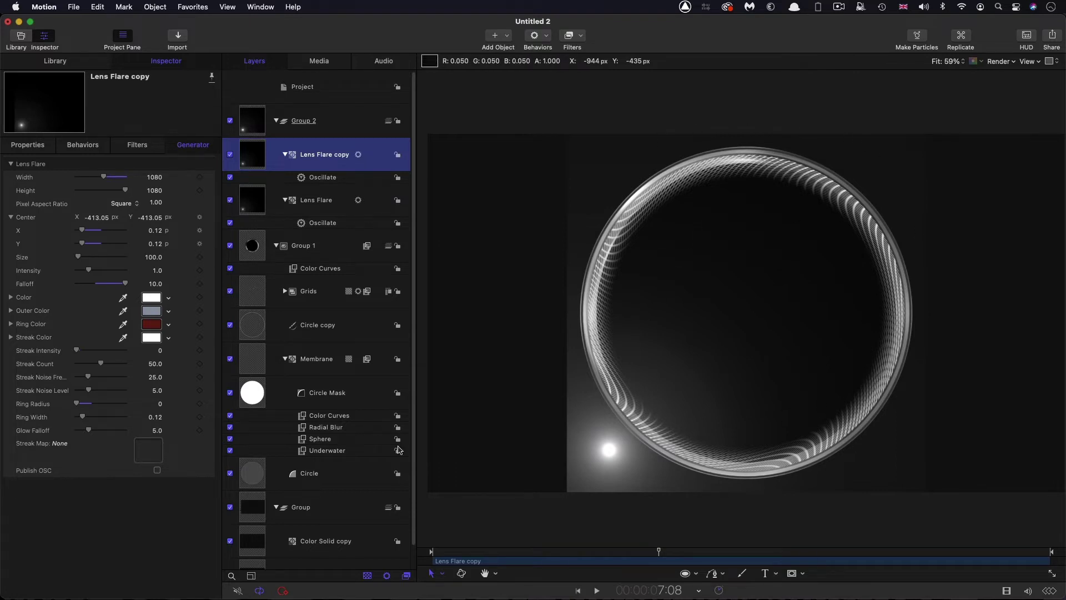
click(80, 146)
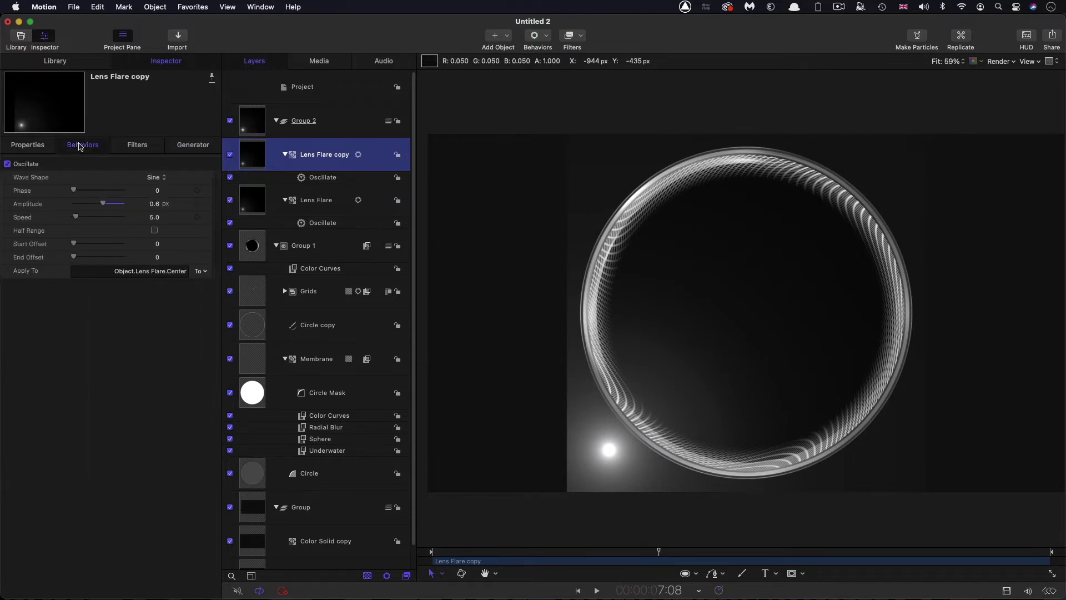
click(158, 203)
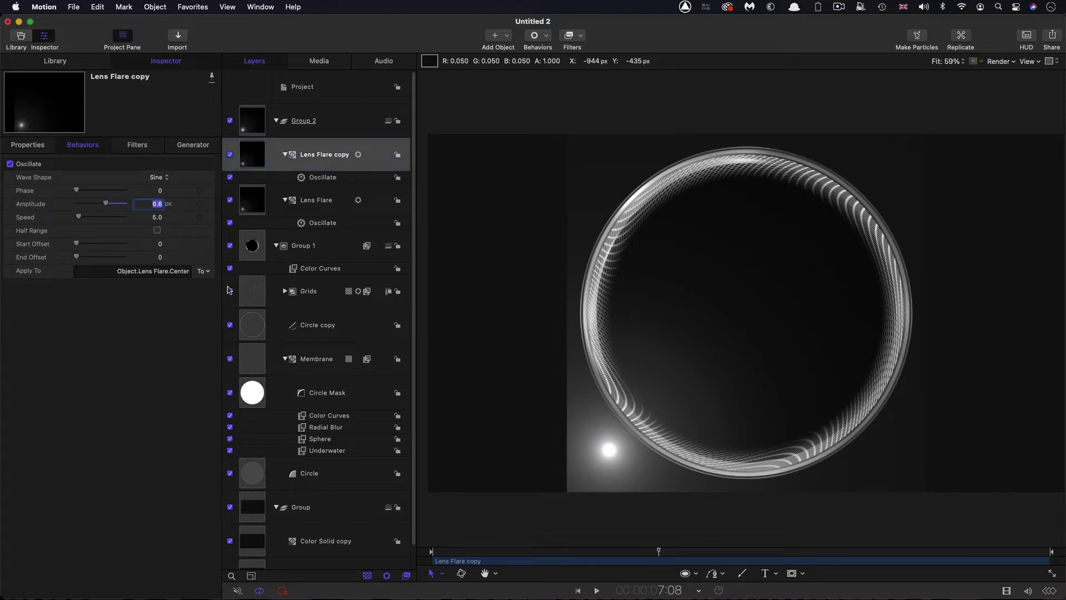
text(.3)
key(Return)
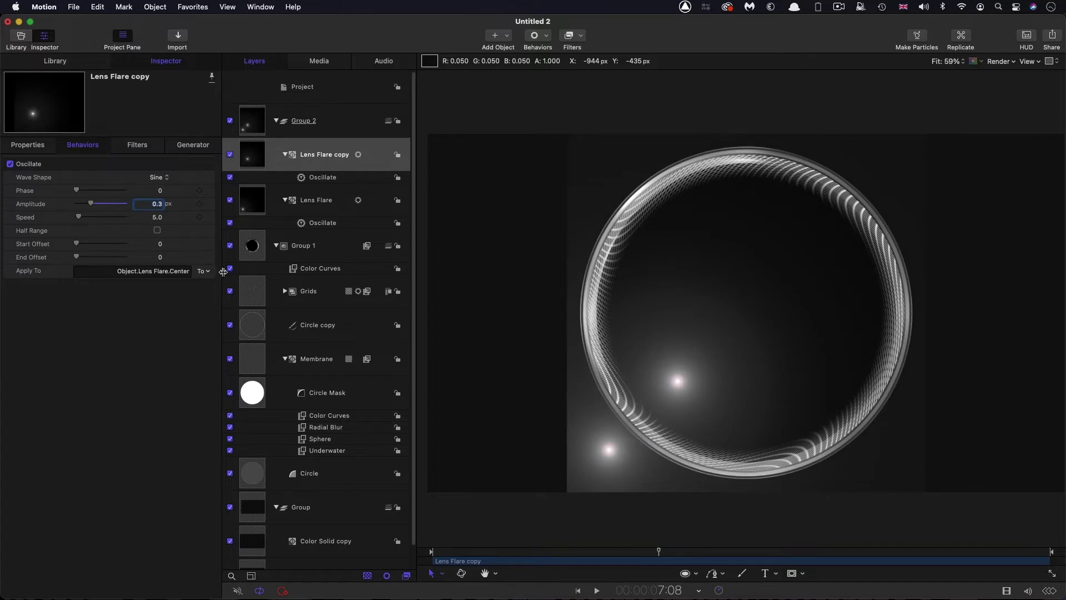
Retarget the Lens Flare copy's Oscillate behavior to the X value of its Center
click(204, 271)
mouse_move(211, 298)
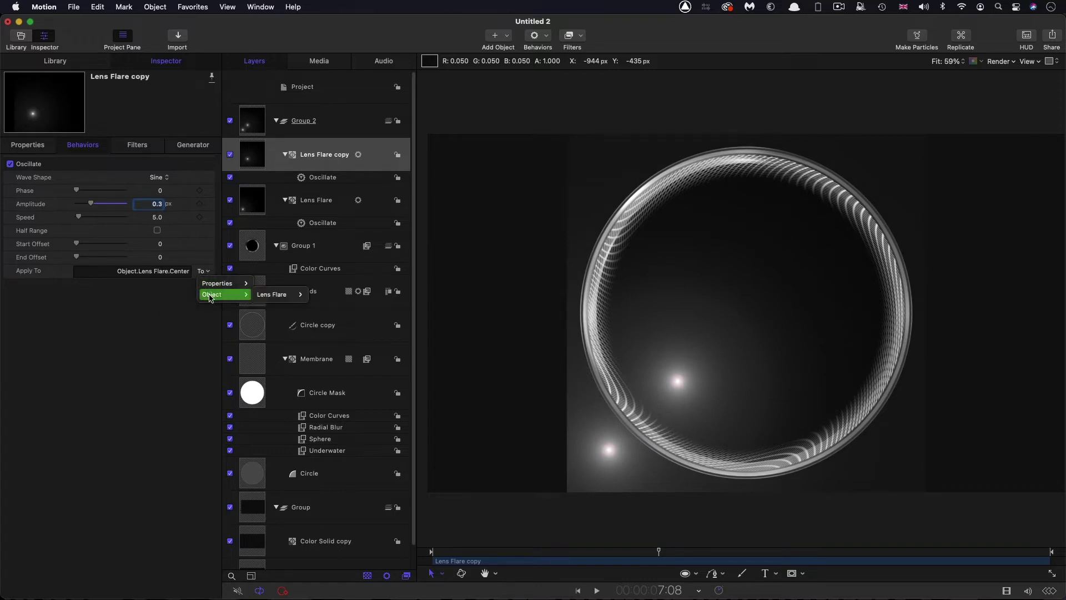
mouse_move(275, 294)
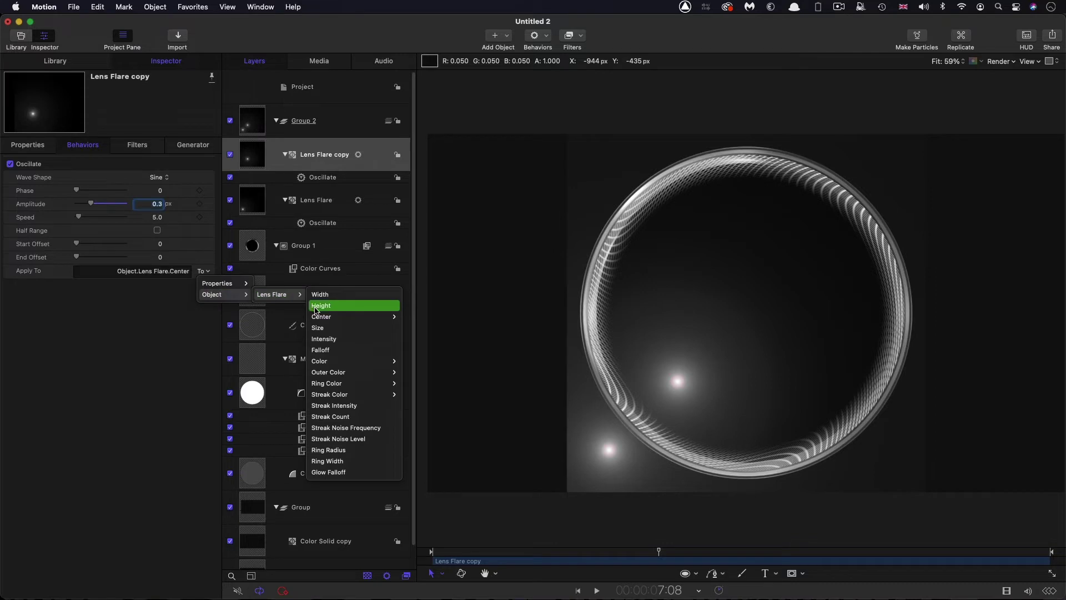
mouse_move(333, 317)
click(407, 327)
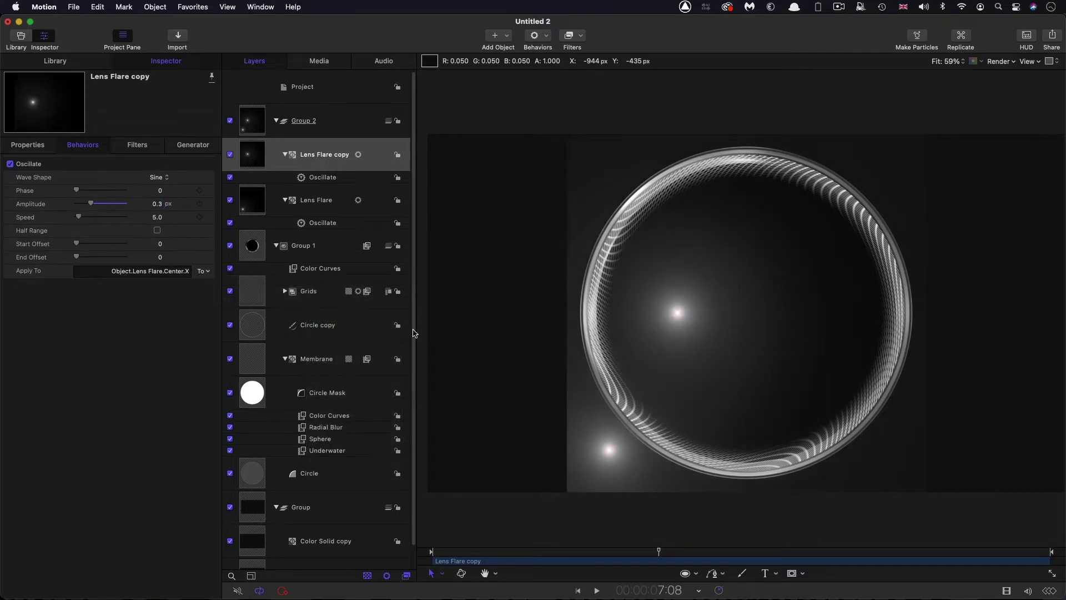
Duplicate the Lens Flare copy's Oscillate behavior and retarget the duplicate to the Y value of the Lens Flare's Center
click(303, 179)
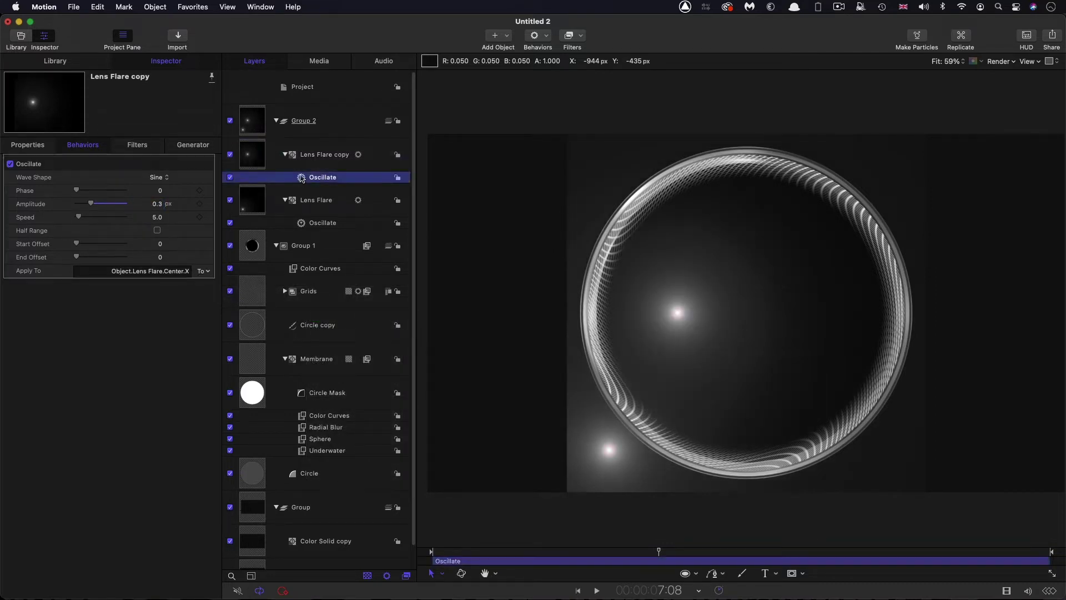
right_click(301, 178)
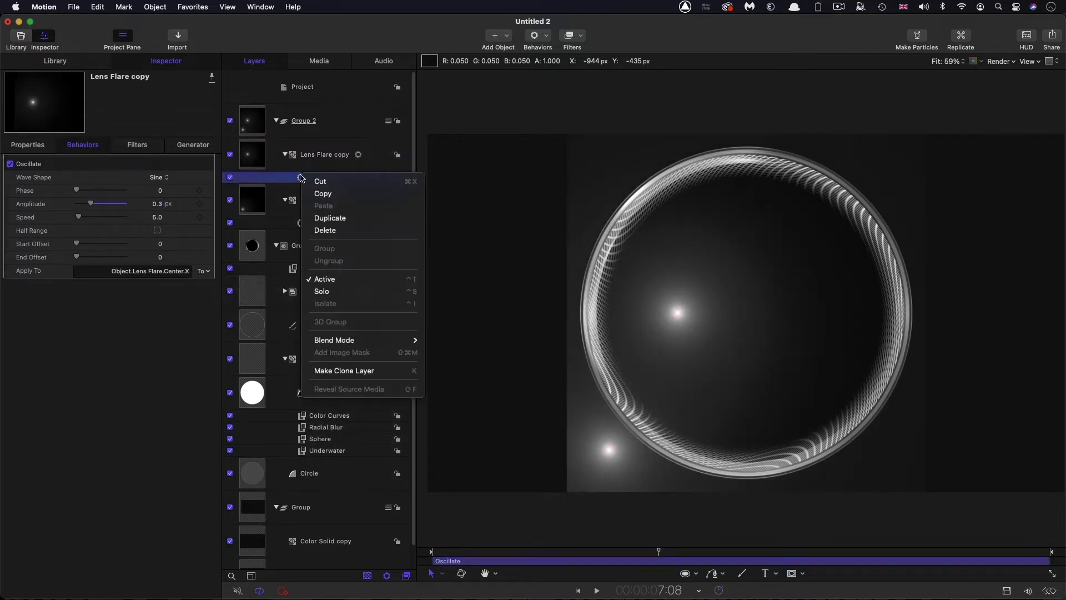
click(330, 218)
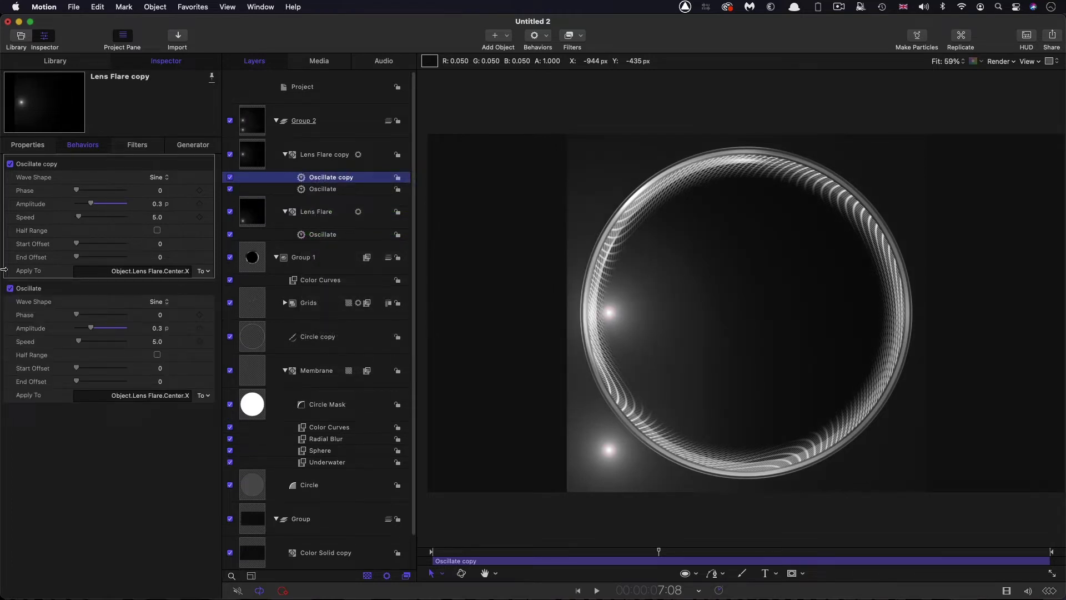
click(204, 272)
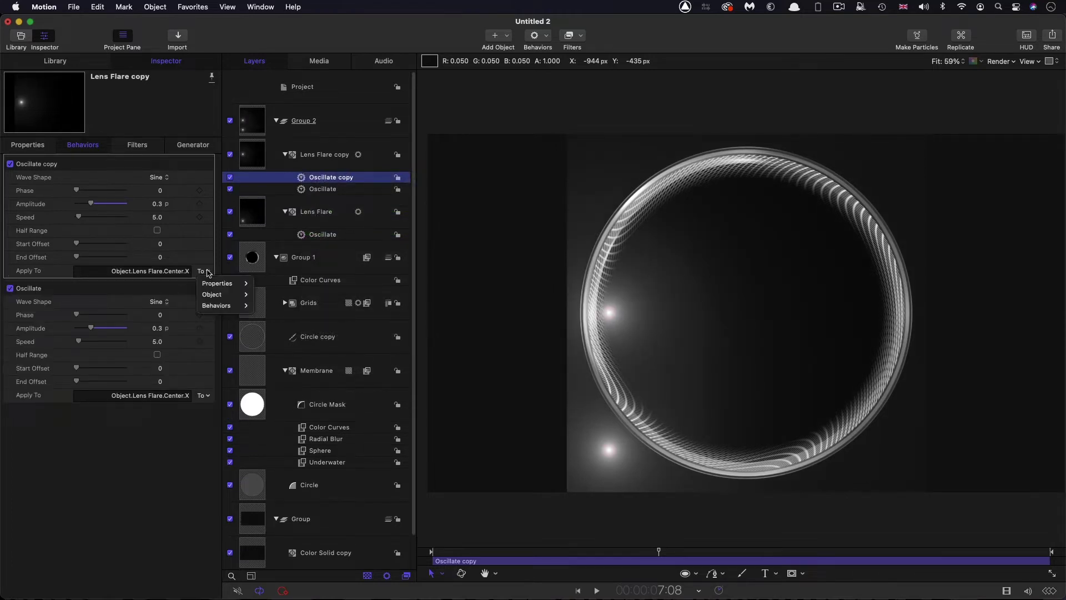
mouse_move(207, 298)
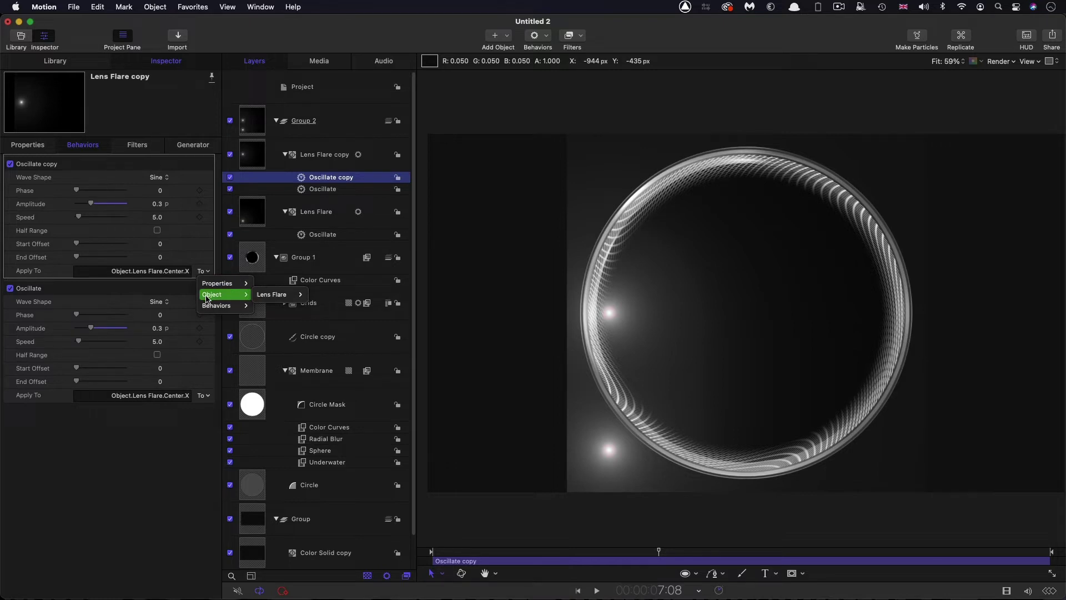
mouse_move(264, 299)
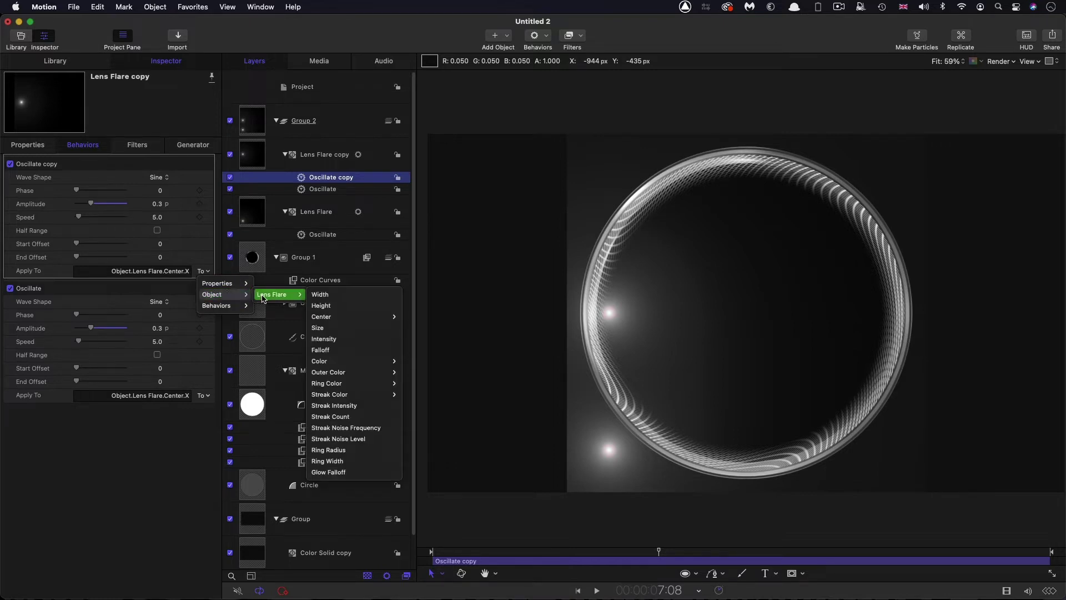
click(418, 343)
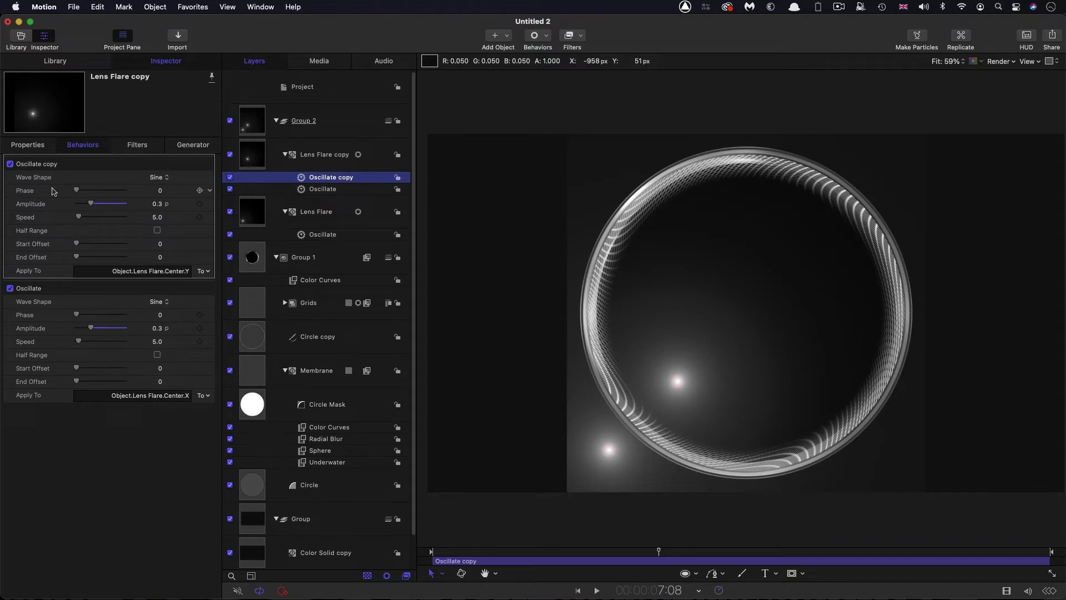
Set the duplicated Oscillate's phase to 1.6 and preview the flare copy's motion with the original Lens Flare temporarily hidden
click(160, 192)
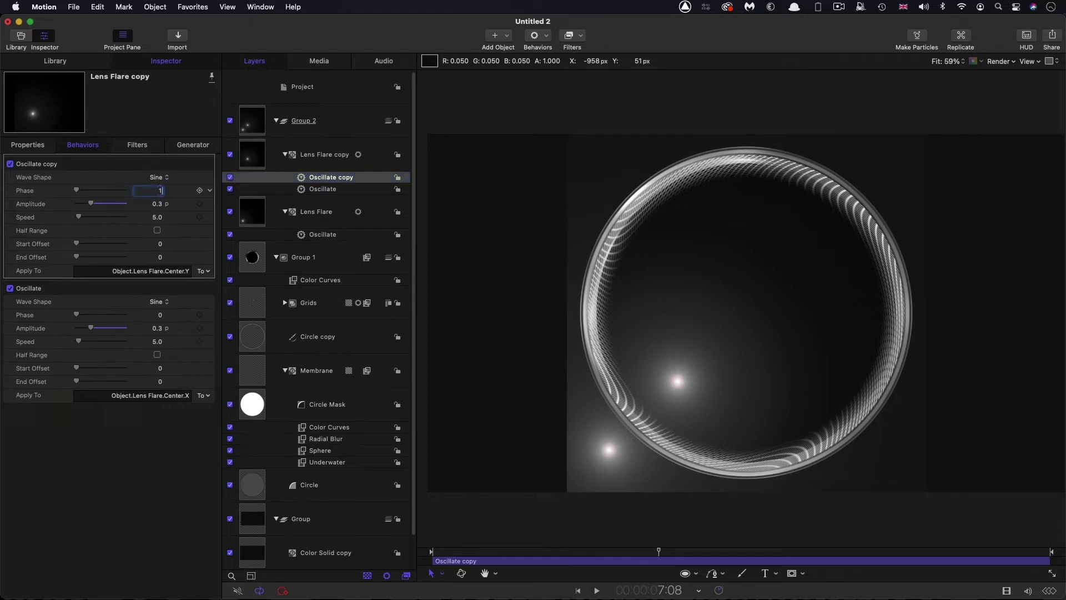
text(1.6)
key(Return)
key(space)
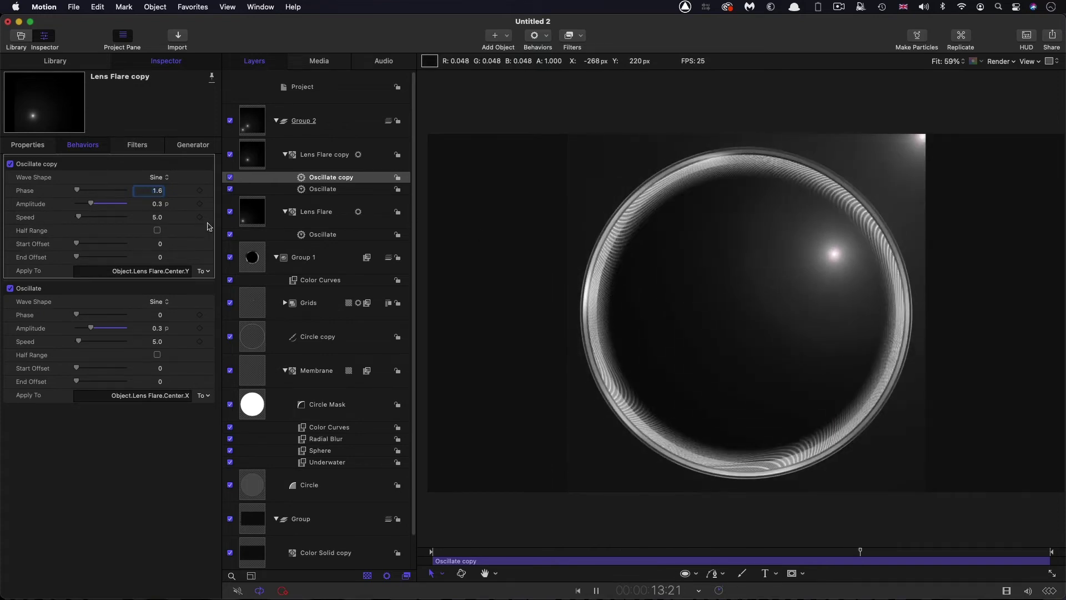
click(231, 213)
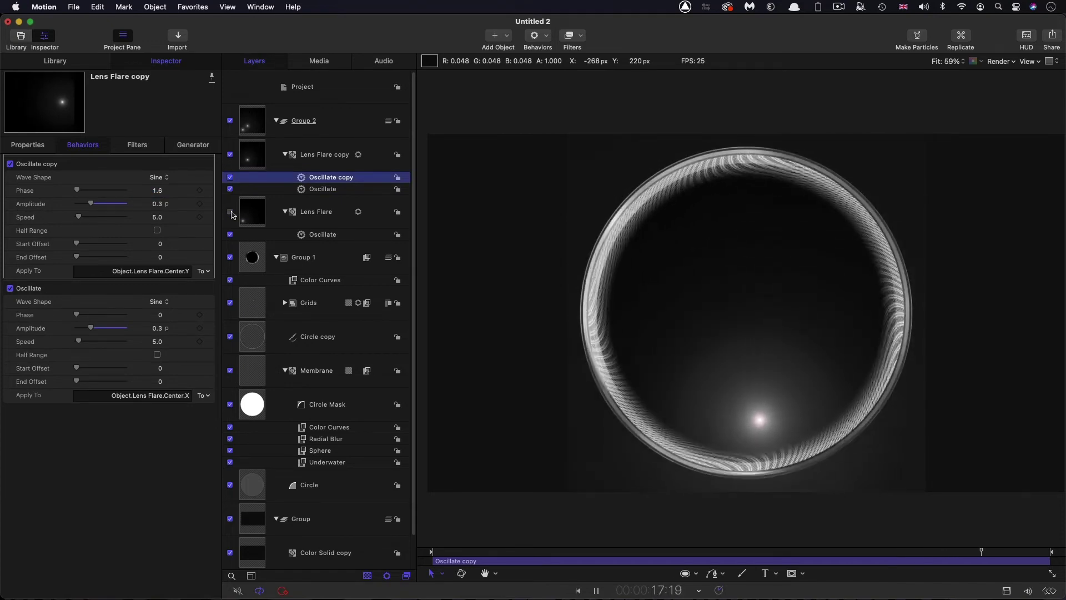
key(space)
click(231, 213)
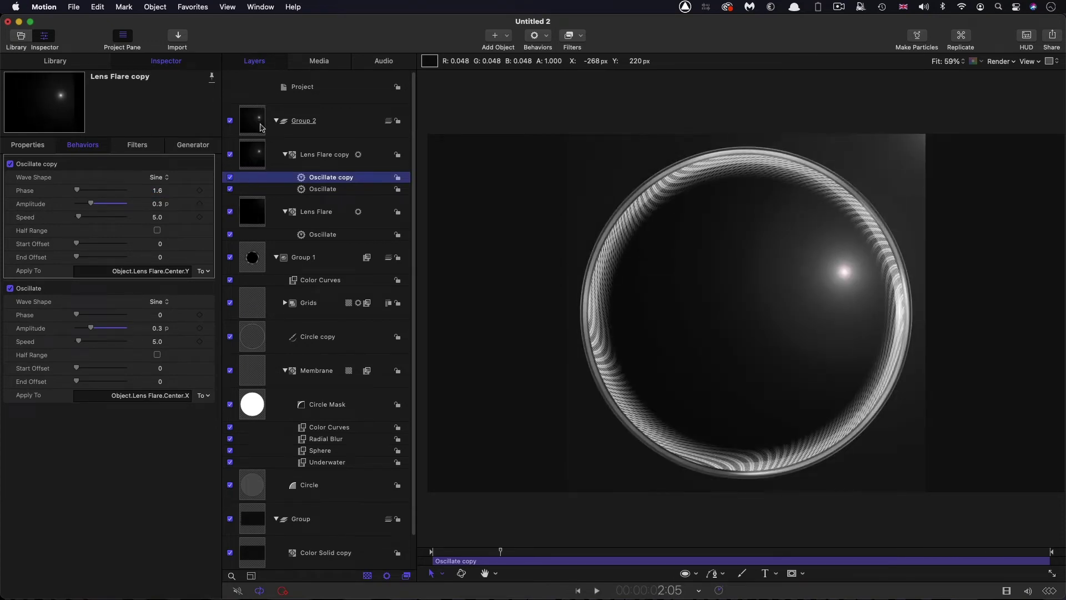
Change Group 2's type to 2D
click(263, 124)
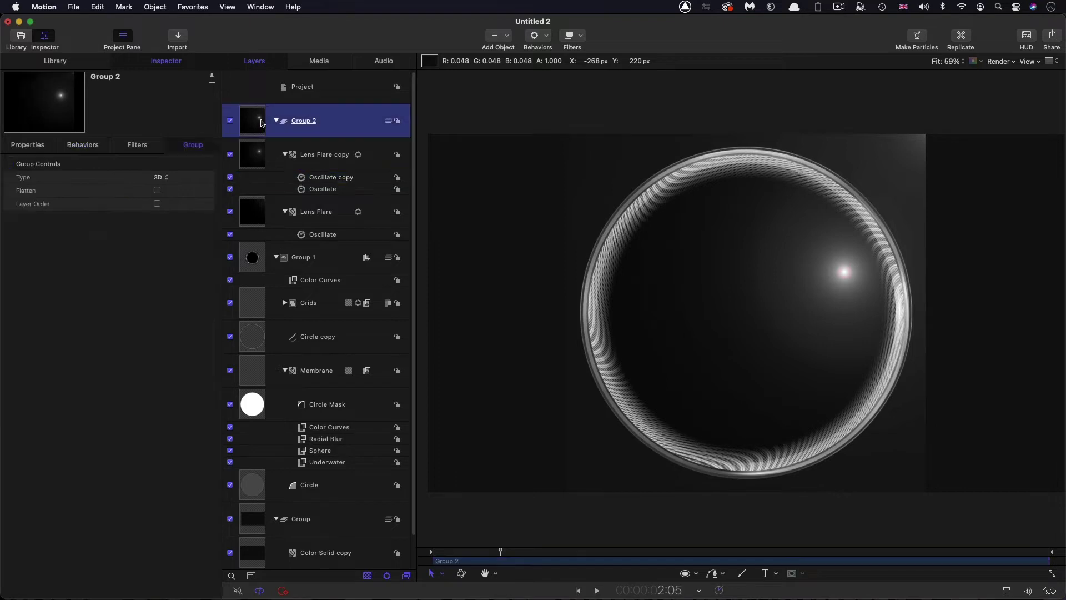
click(161, 177)
click(161, 167)
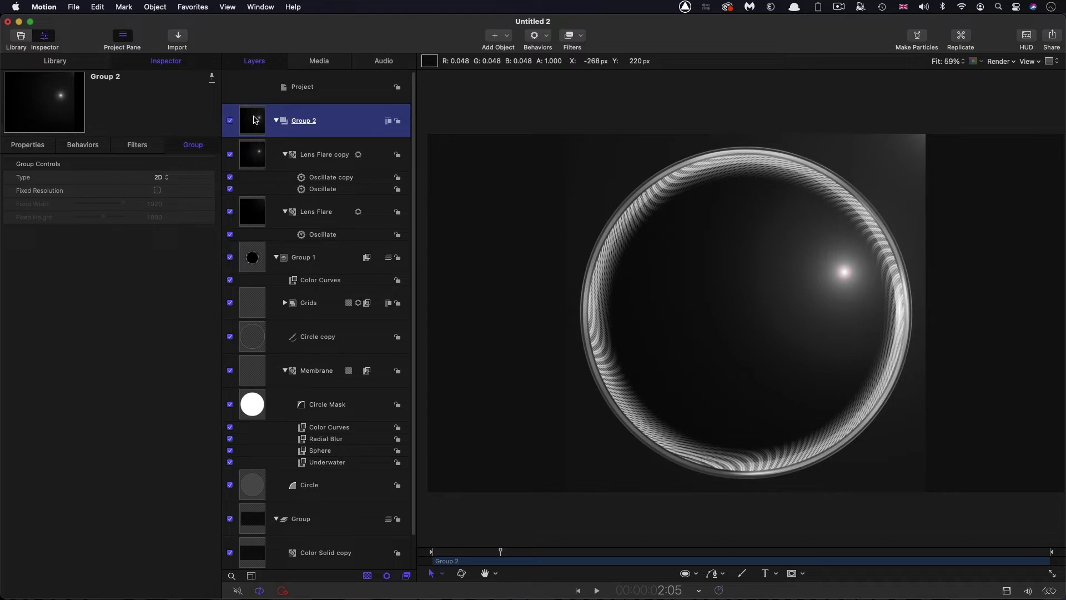
Add a Sphere distortion filter to Group 2 and set its radius to 500
click(583, 37)
mouse_move(586, 101)
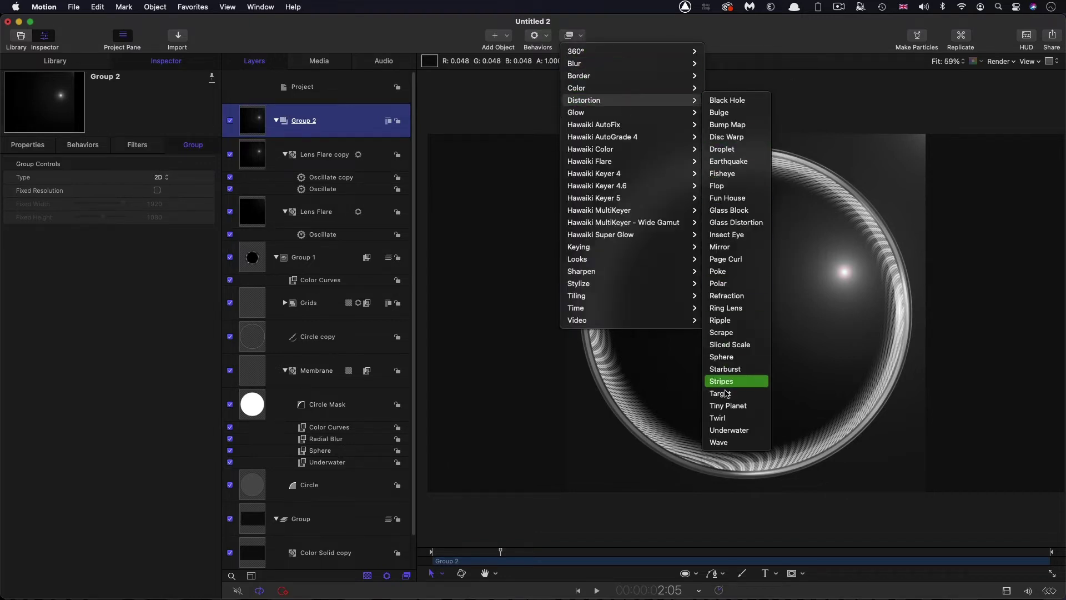
click(728, 360)
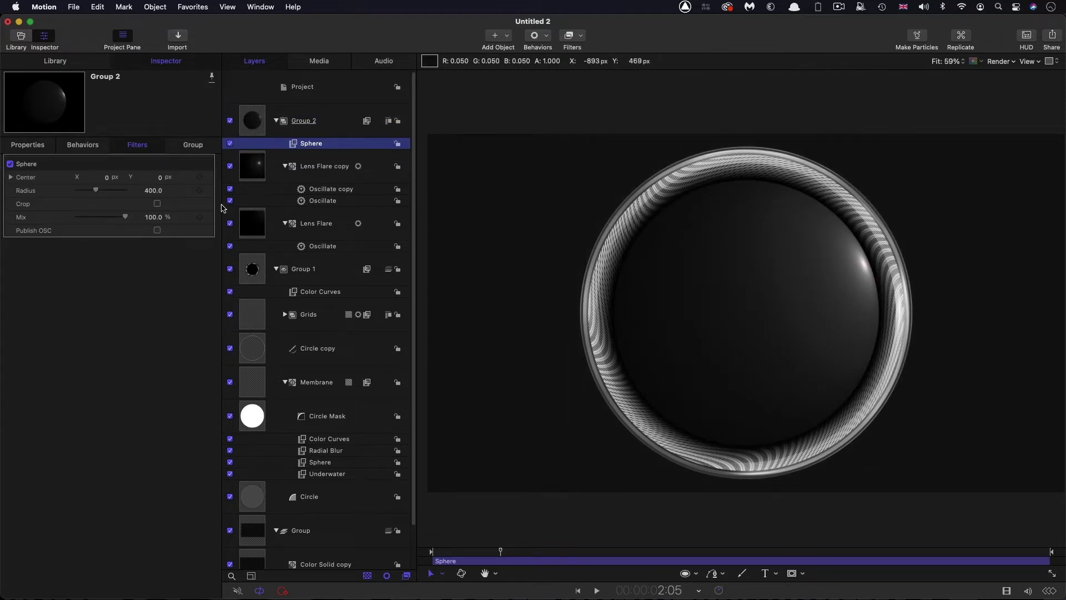
click(154, 191)
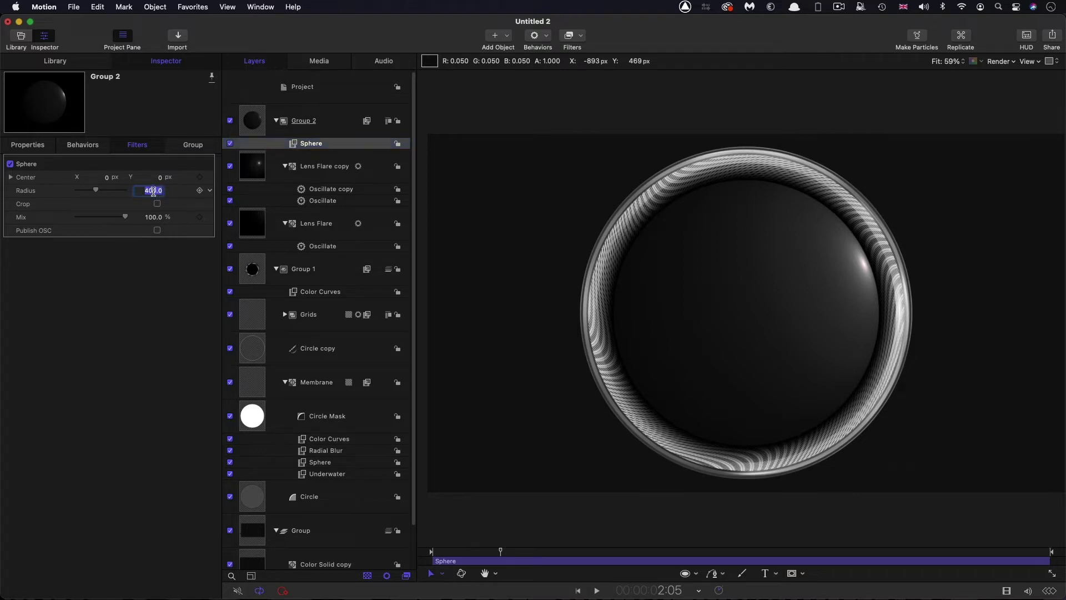
text(500)
key(Return)
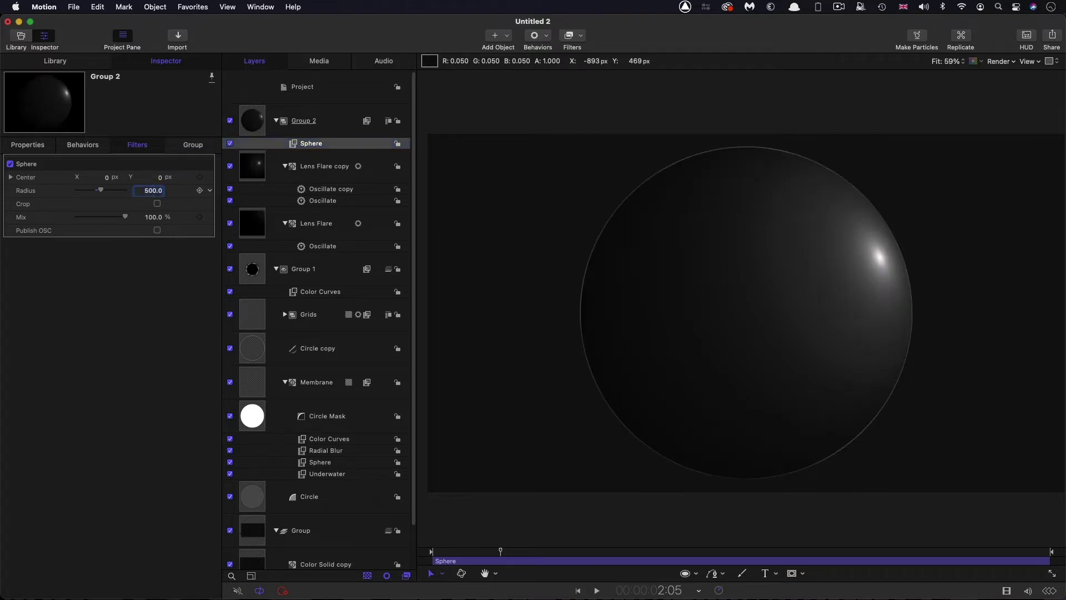
Set Group 2's blend mode to Add and play the project from near the start to preview the flares
click(249, 120)
click(28, 145)
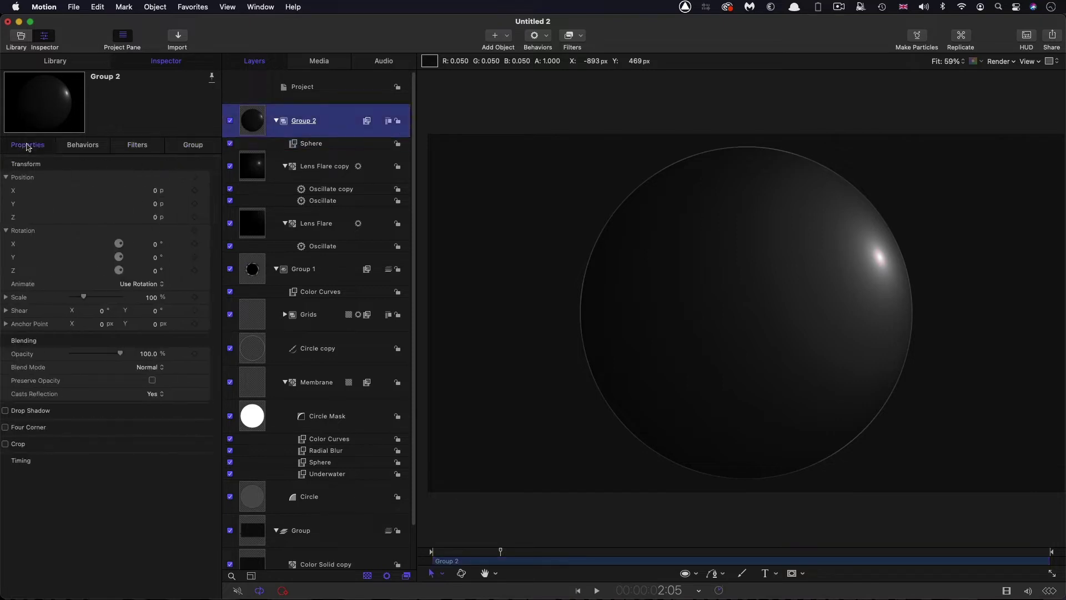
click(164, 370)
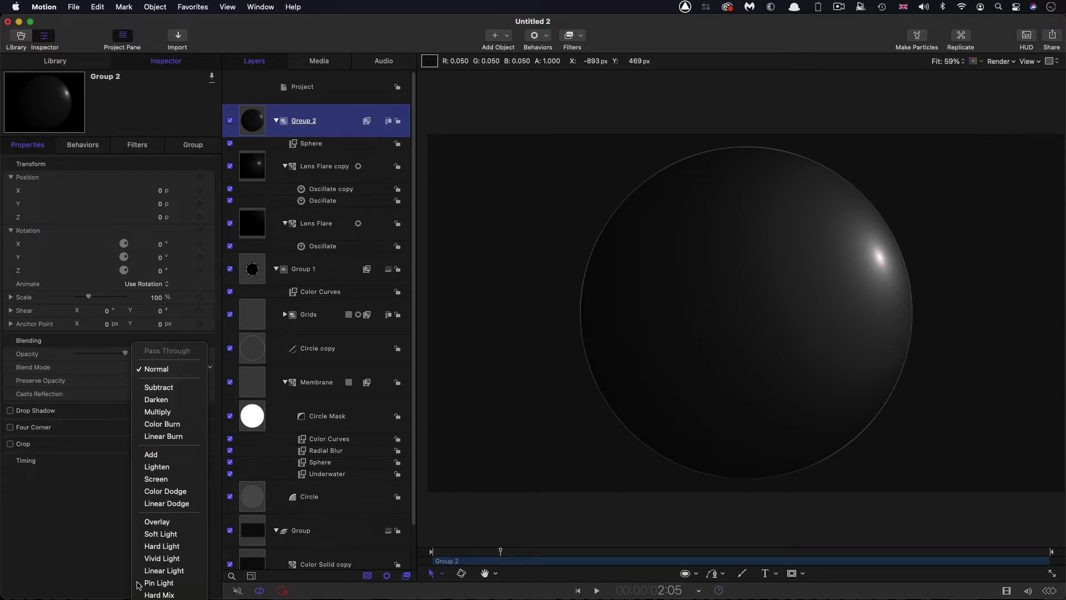
click(153, 458)
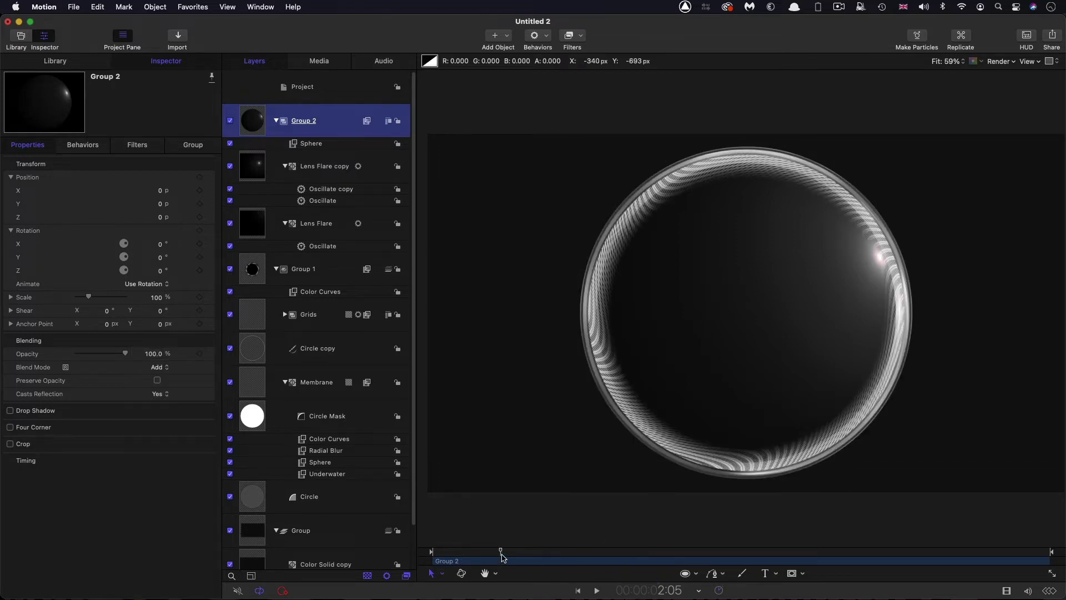
drag(502, 557, 446, 558)
key(space)
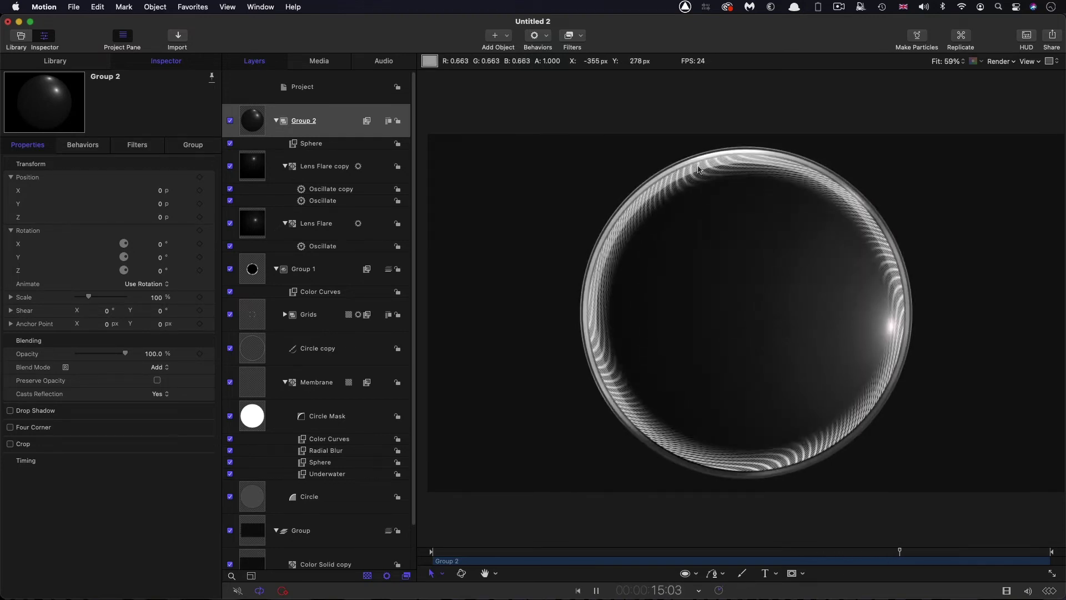
key(space)
Enclose Group 2 in a new parent group, keeping the parent's type as 3D
click(254, 120)
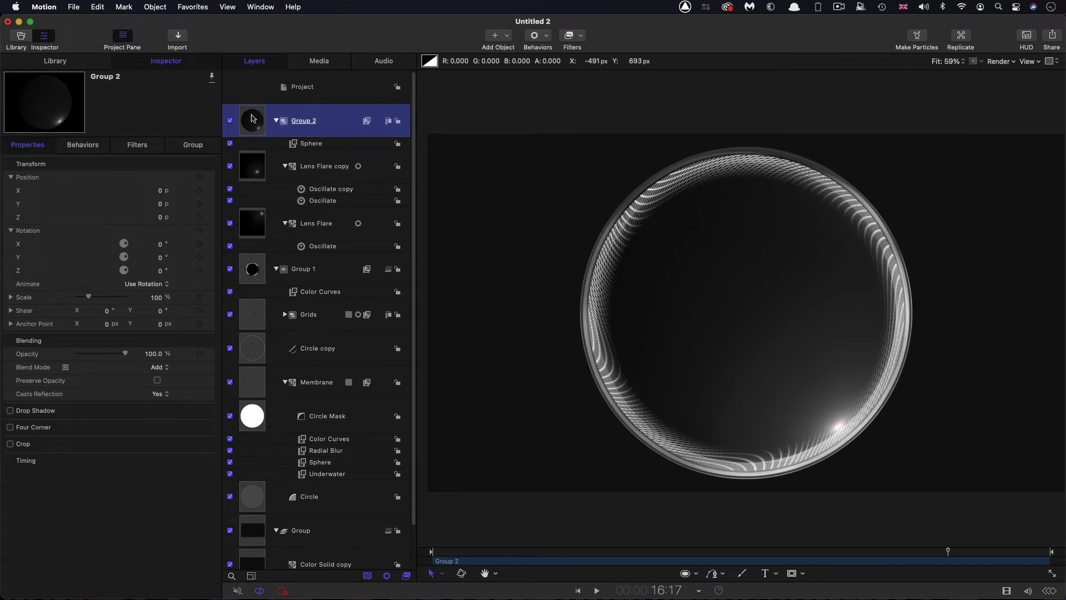
right_click(253, 118)
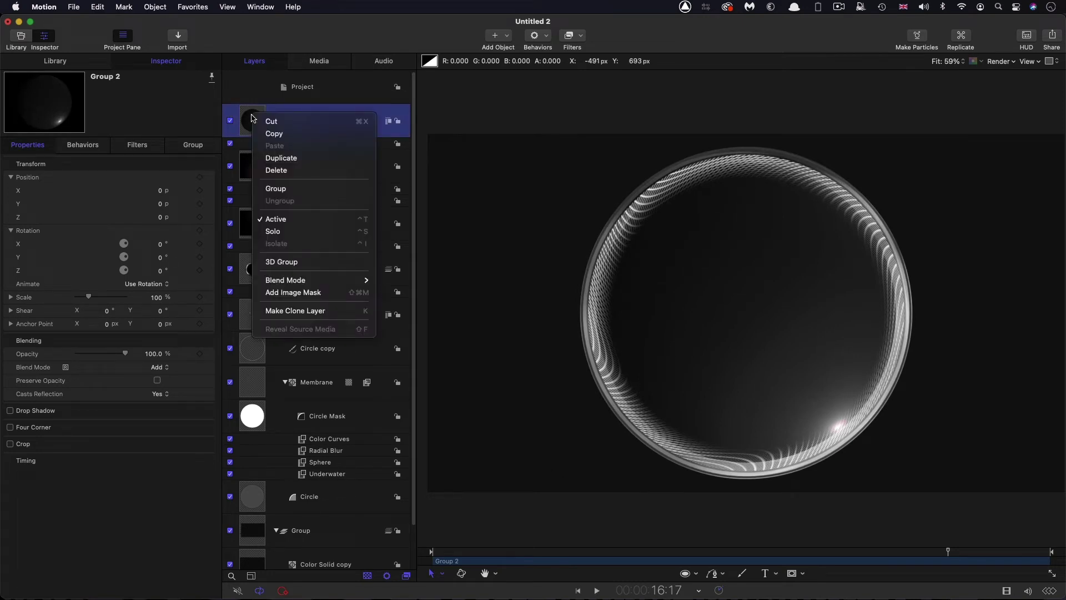
click(276, 188)
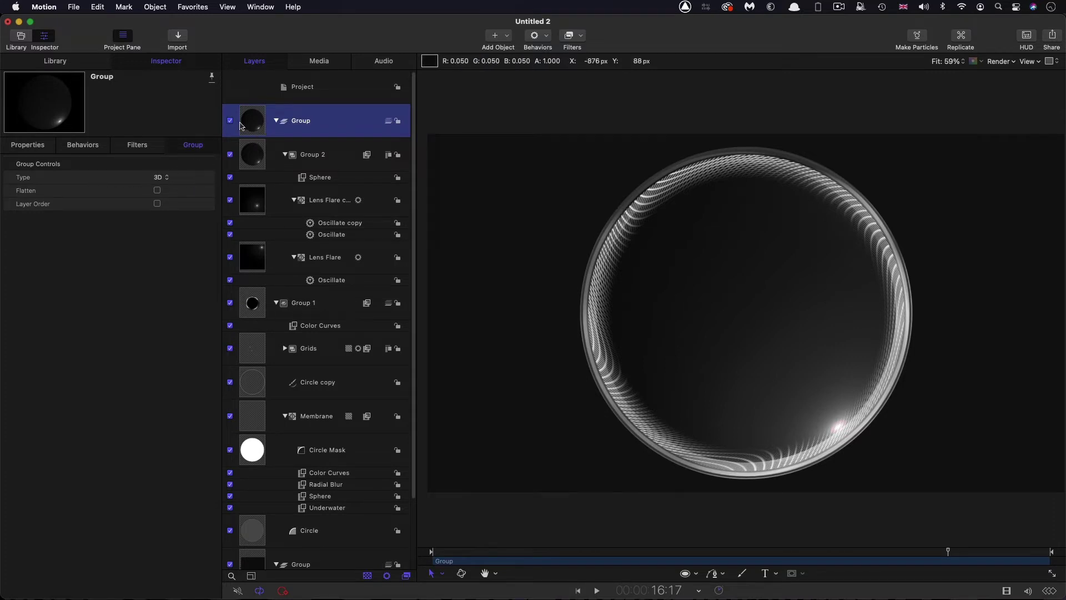
click(161, 177)
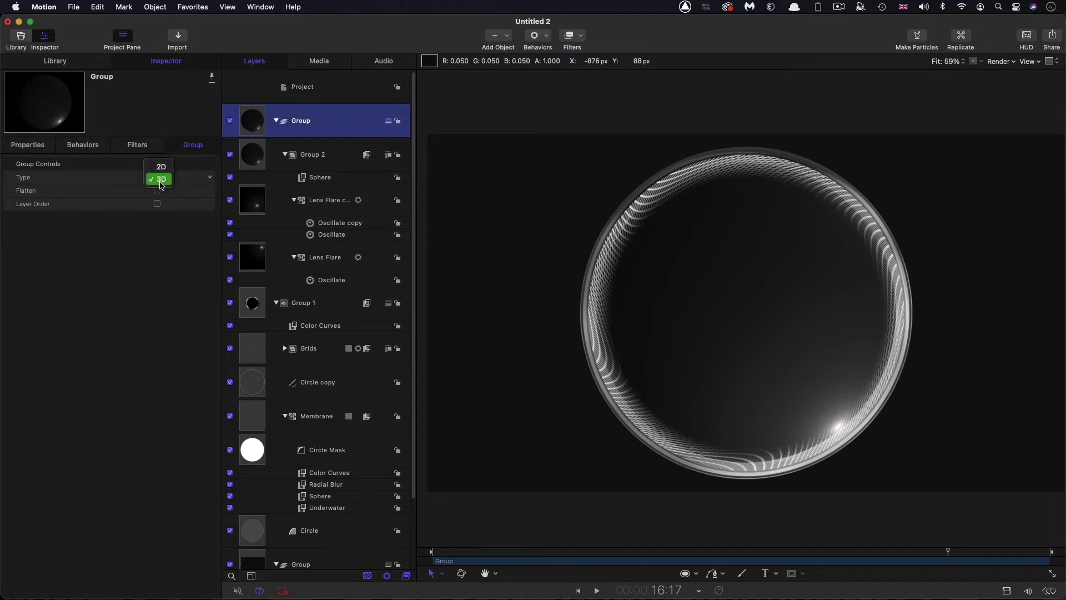
click(161, 179)
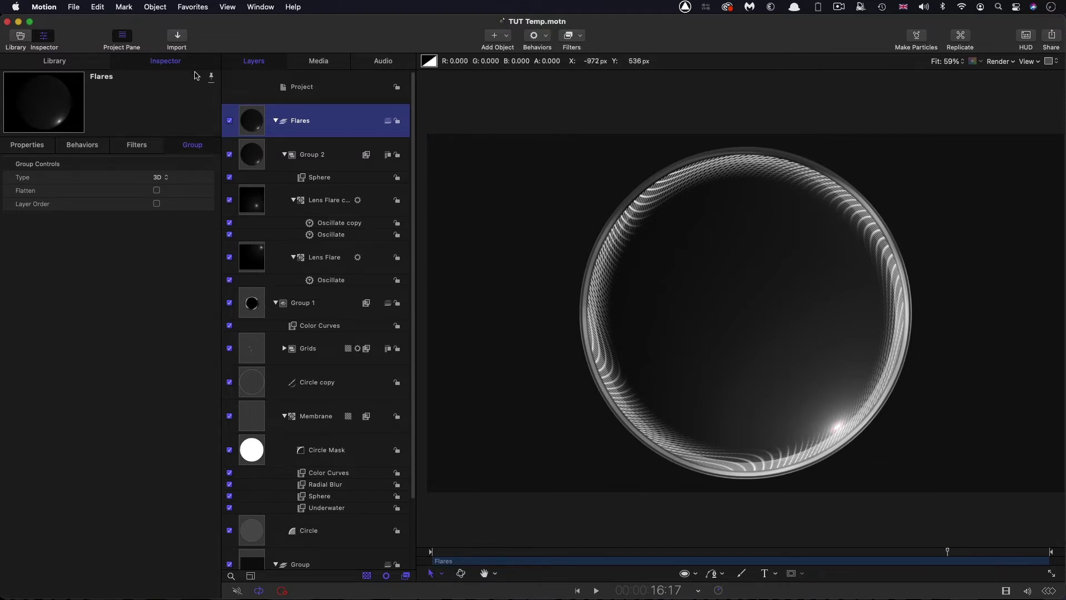
Create a new empty group at the project level above the Flares group
click(305, 87)
click(156, 6)
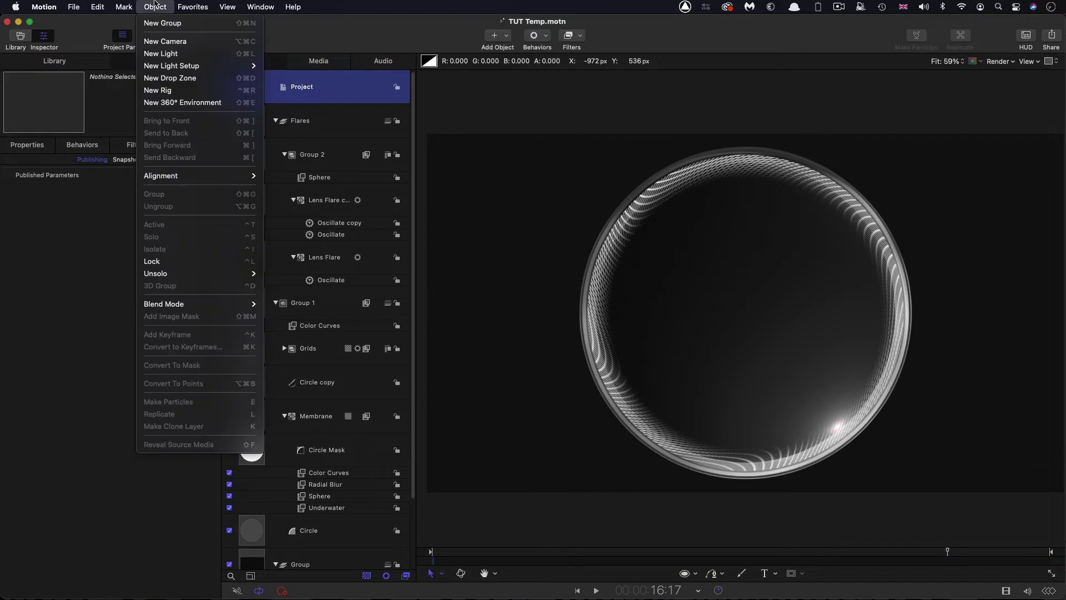
click(162, 23)
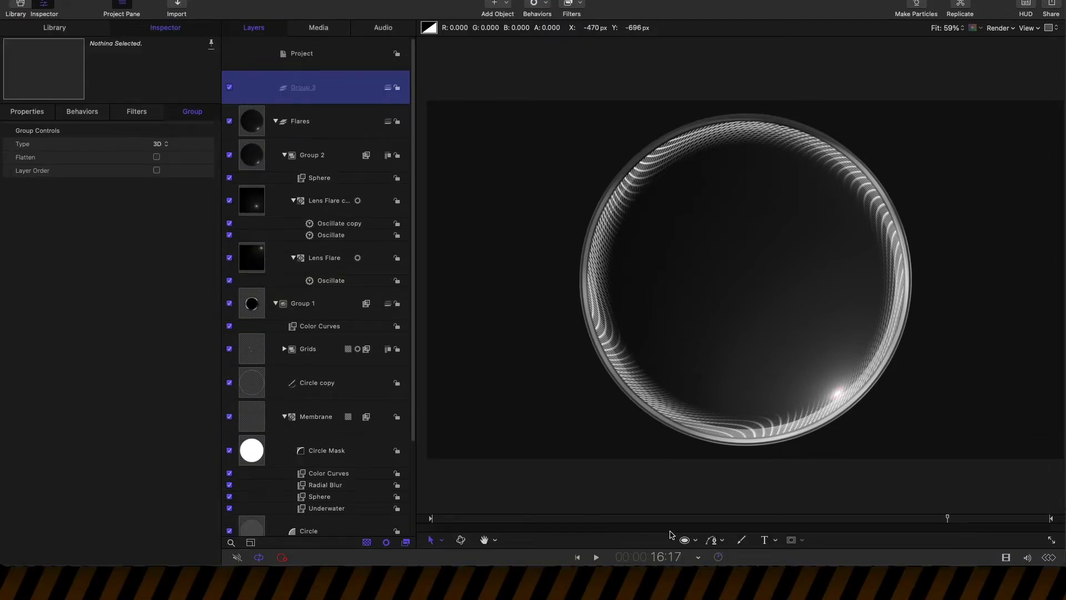
Draw a horizontal line about 1422 px long across the ring in the new group and reset its Transform parameters
click(695, 573)
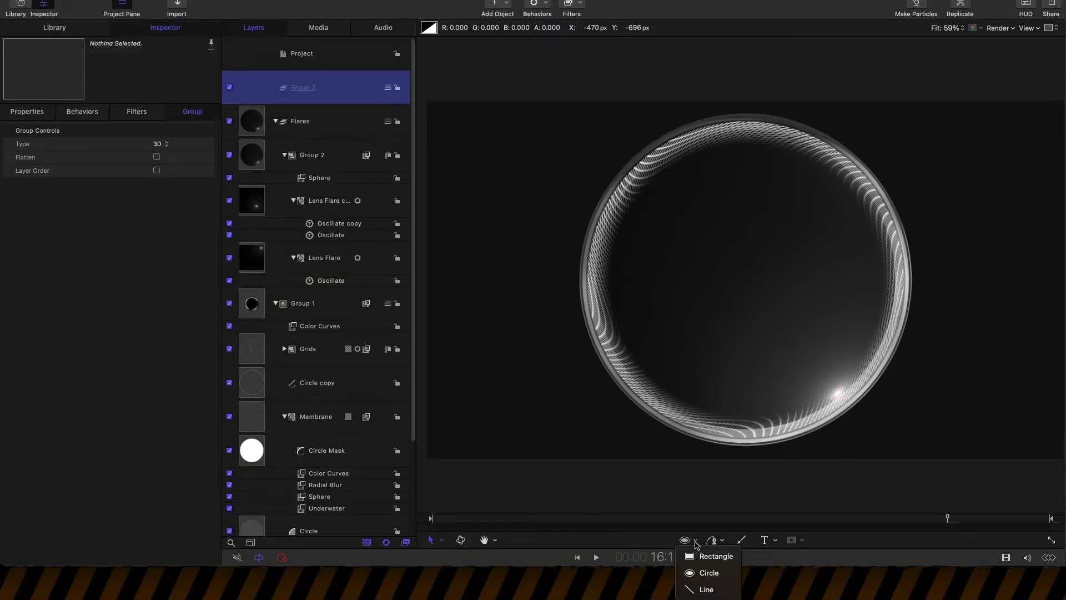
click(697, 589)
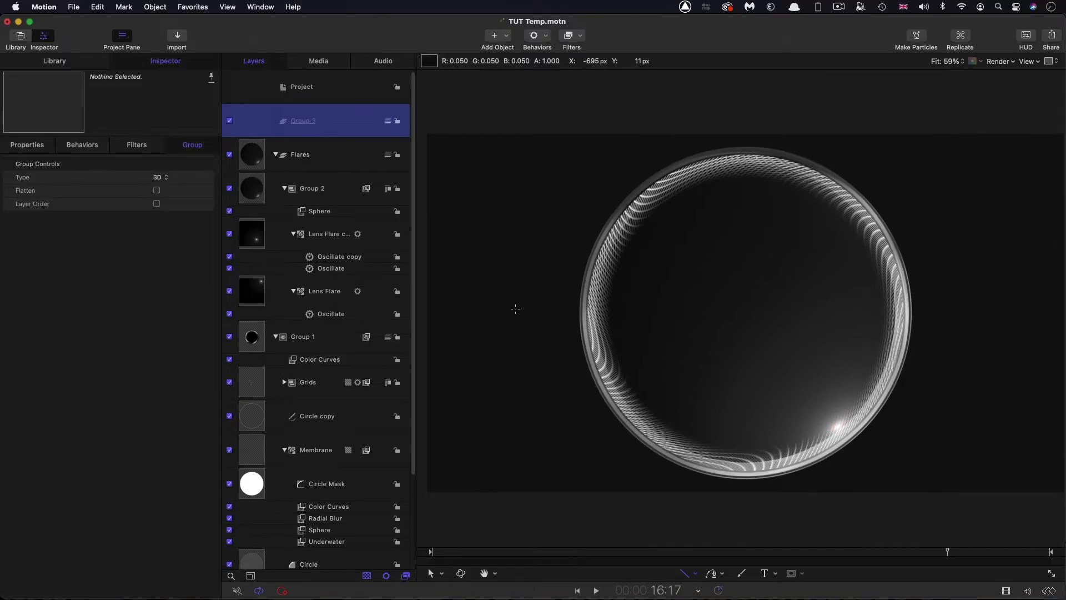
drag(517, 278, 988, 314)
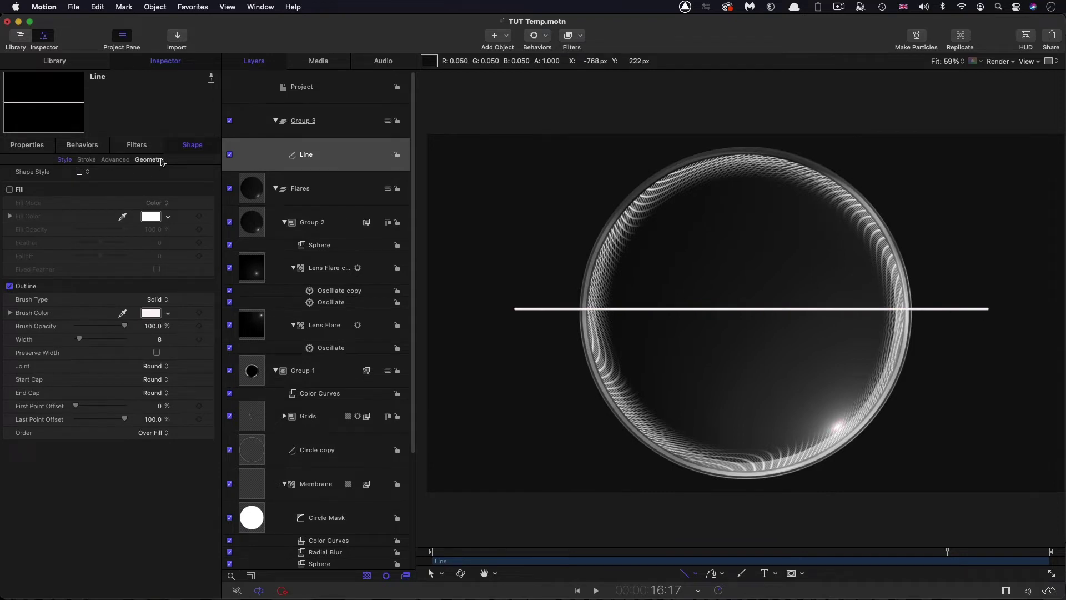
click(20, 146)
right_click(98, 166)
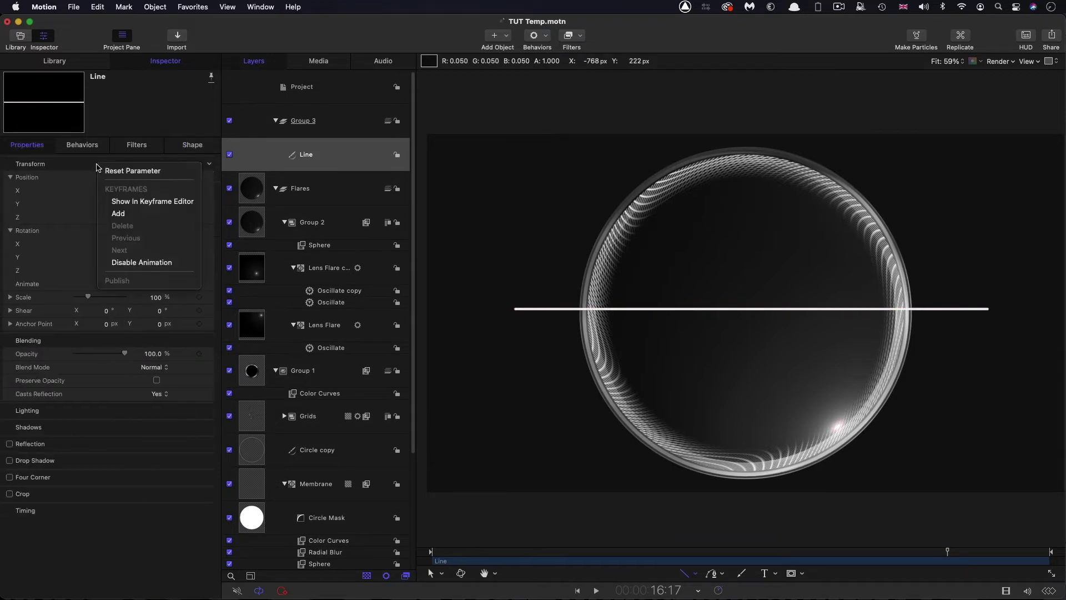
Extend the line by setting its Point 1 X to -1000 and its Point 2 X to 1000
click(201, 147)
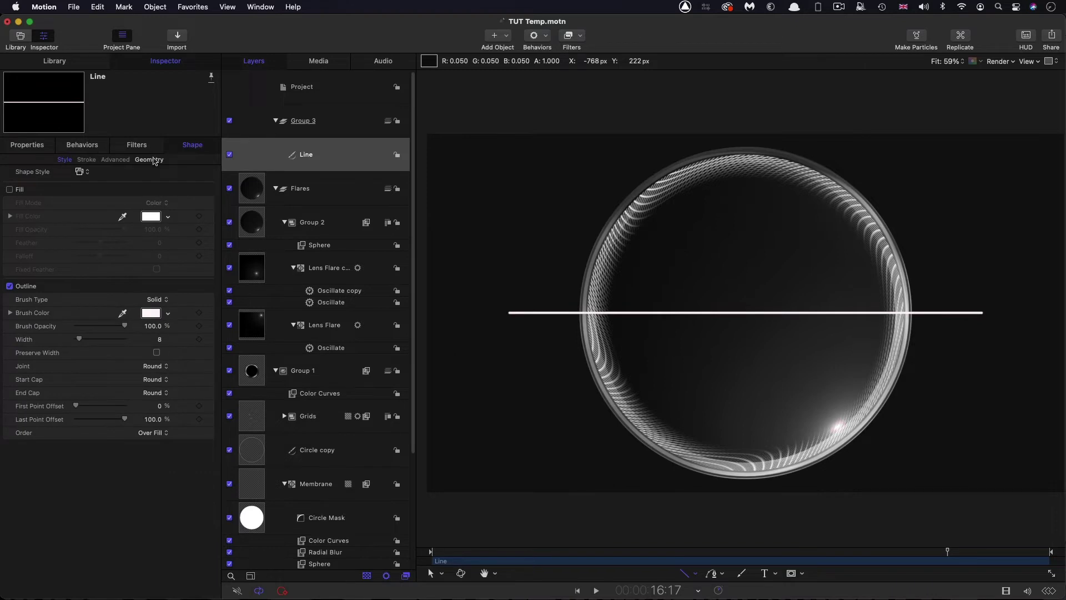
click(158, 161)
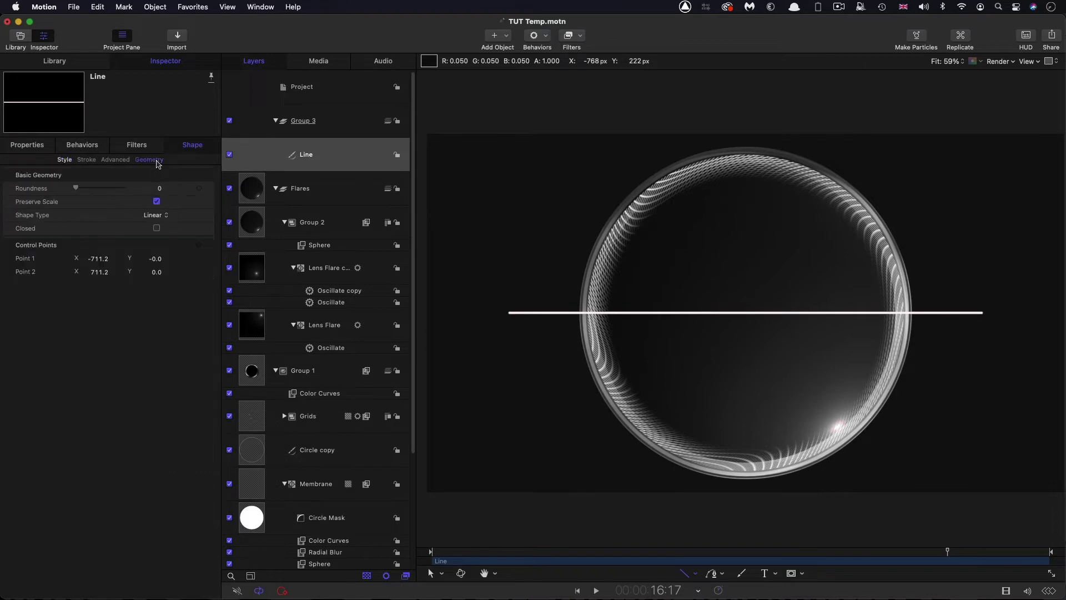
click(98, 259)
text(-1000)
key(Tab)
key(Tab)
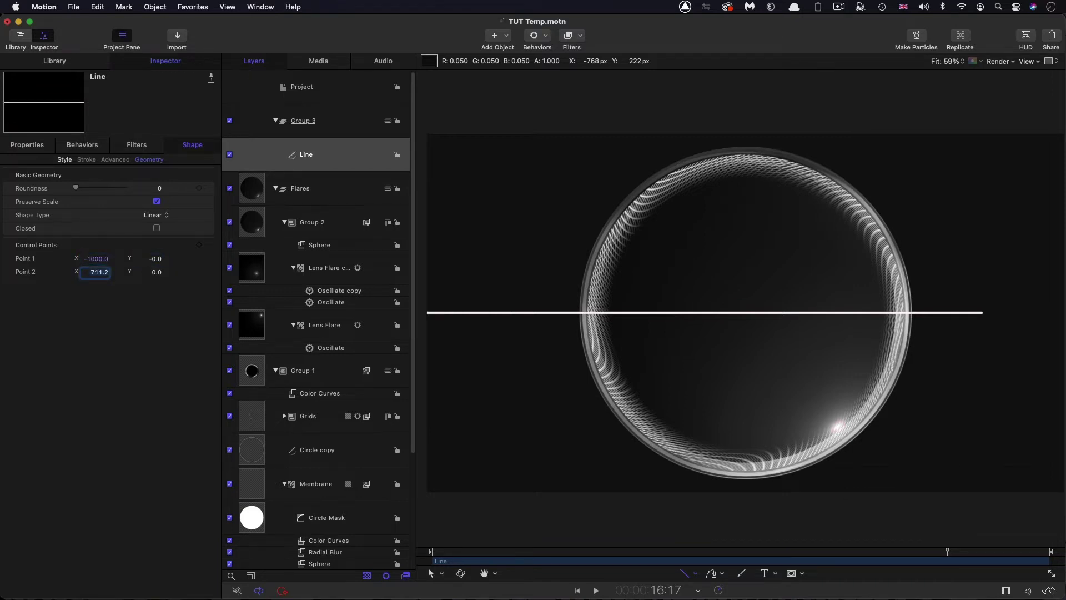
text(1000)
key(Return)
Set the line's outline width to 10
click(64, 160)
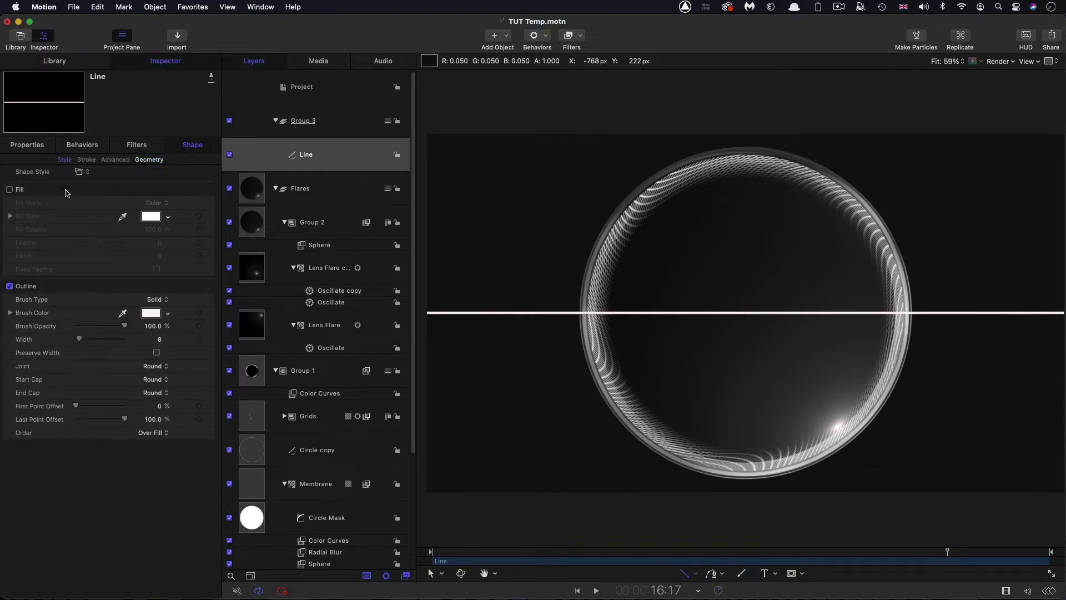
click(159, 341)
text(10)
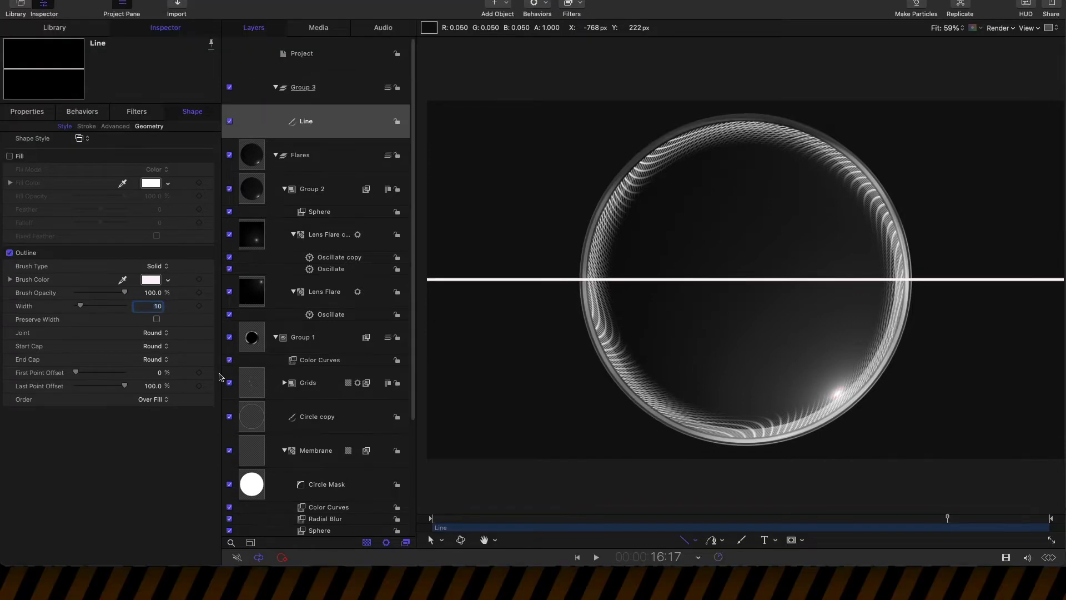
Draw a rectangle about 309 px wide and 121 px high across the line at the centre of the ring
click(695, 540)
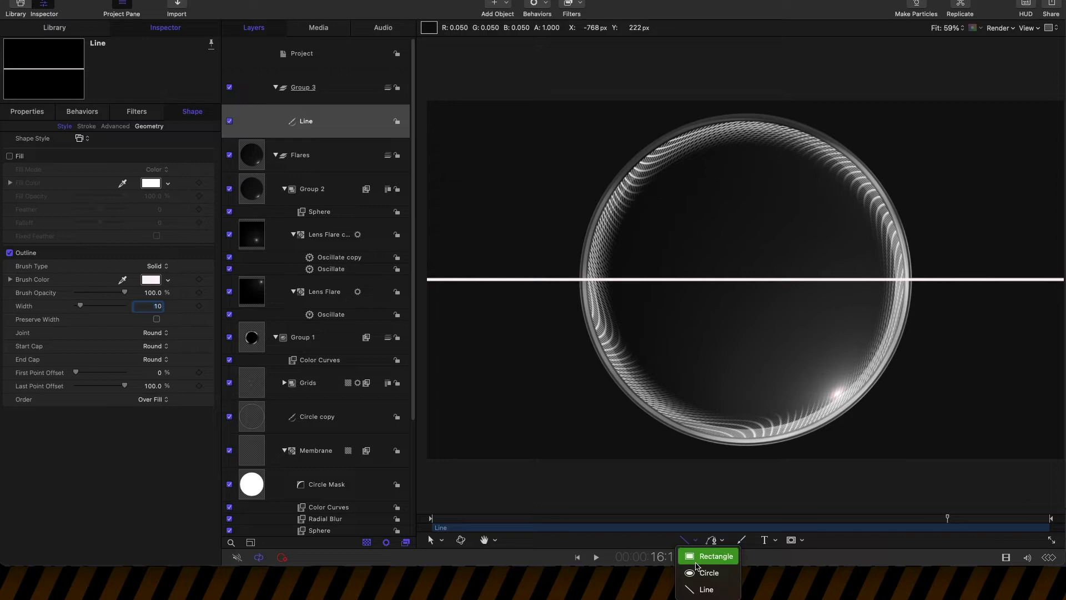
click(696, 563)
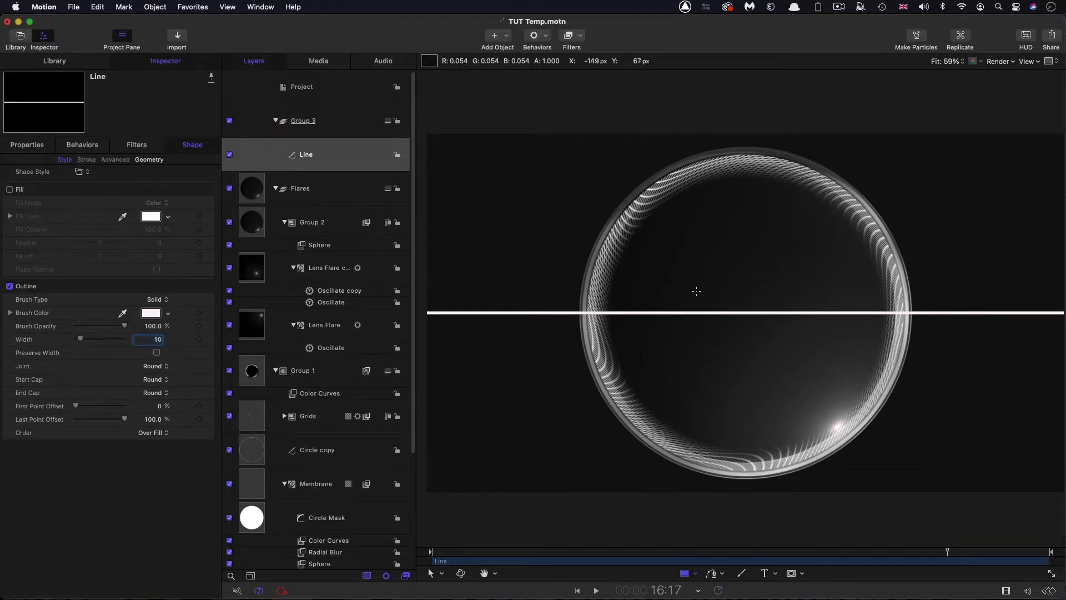
drag(696, 291, 799, 332)
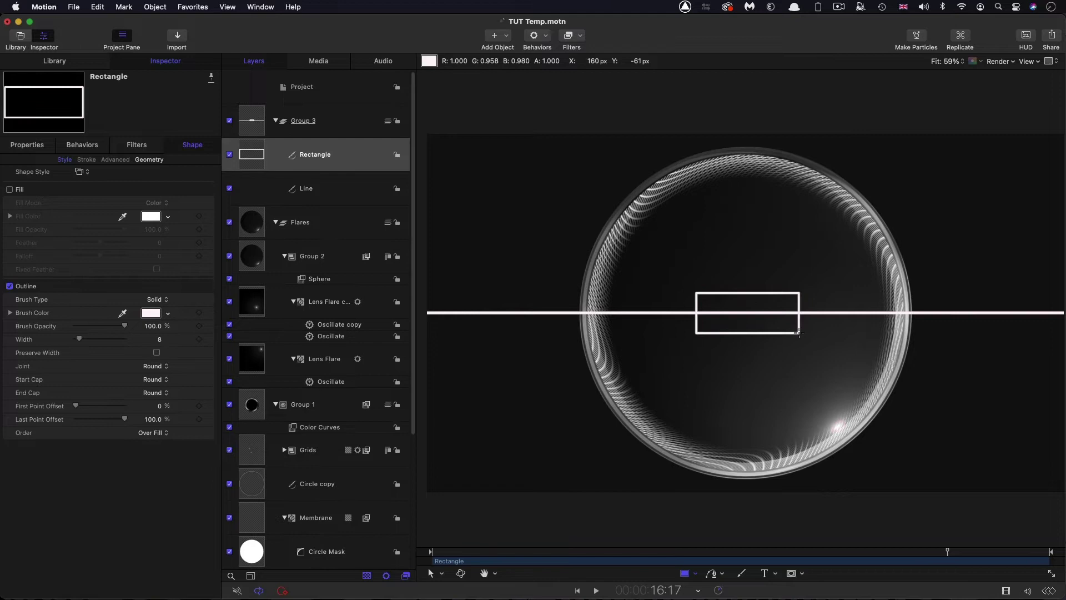
Set the rectangle's geometry to a width of 100, a height of 70 and a roundness of 10
click(150, 160)
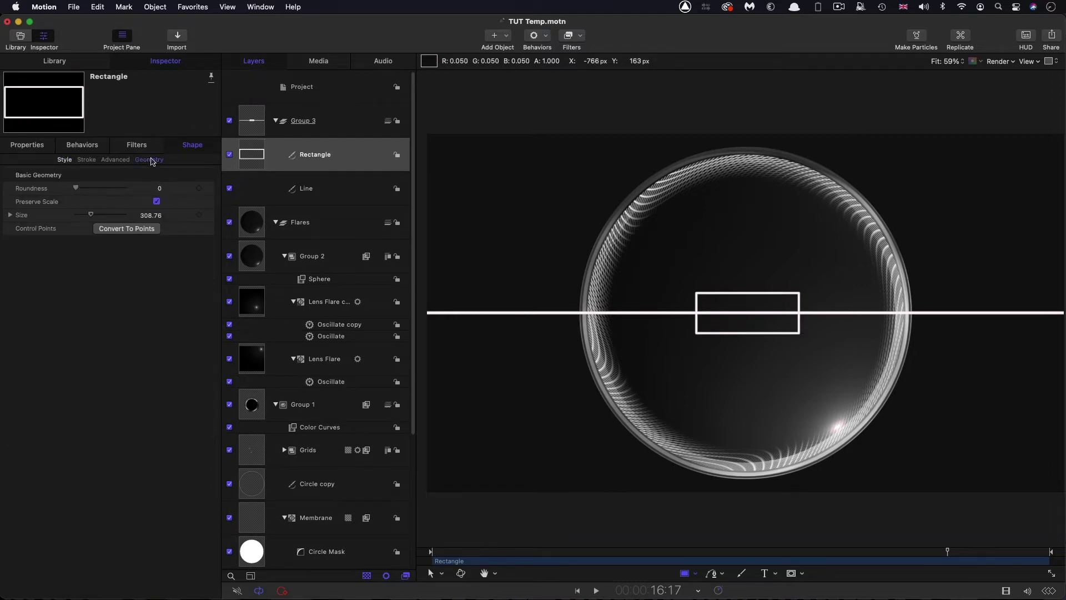
click(13, 216)
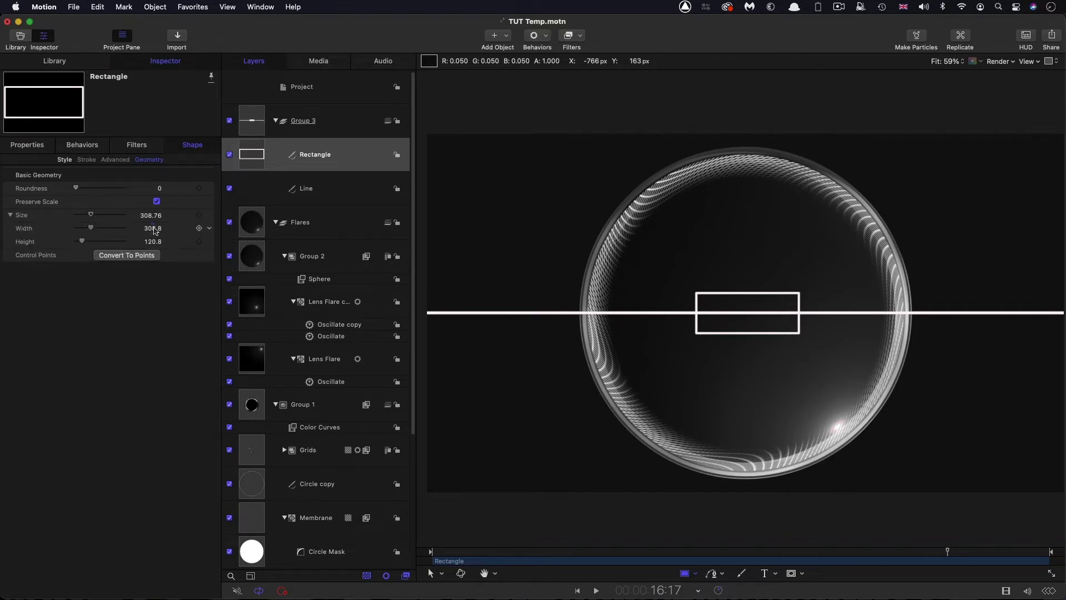
double_click(155, 228)
text(100)
key(Return)
key(Tab)
text(7)
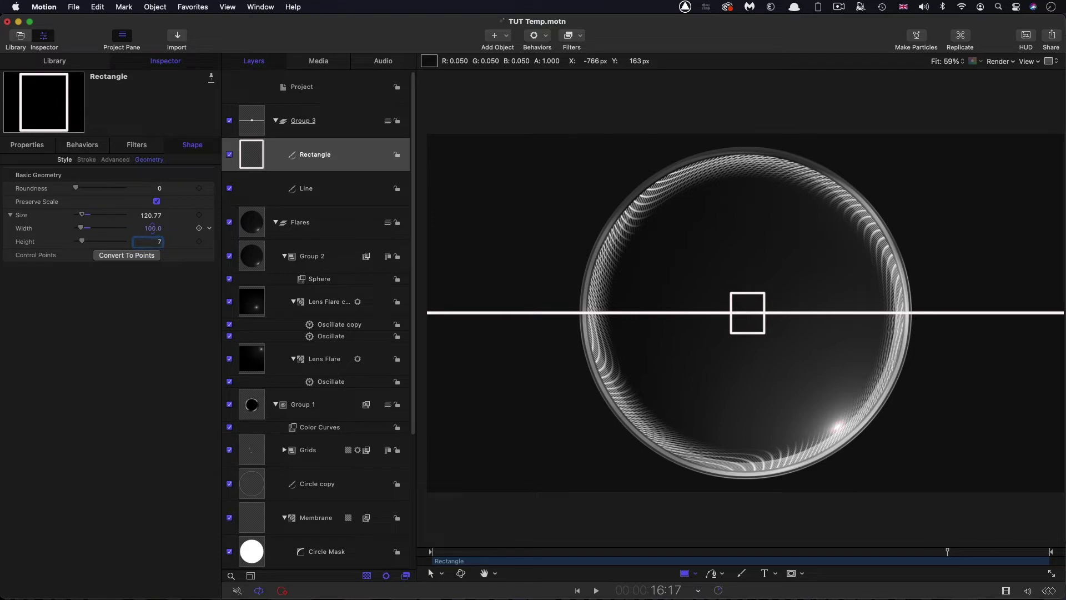
text(0)
key(Return)
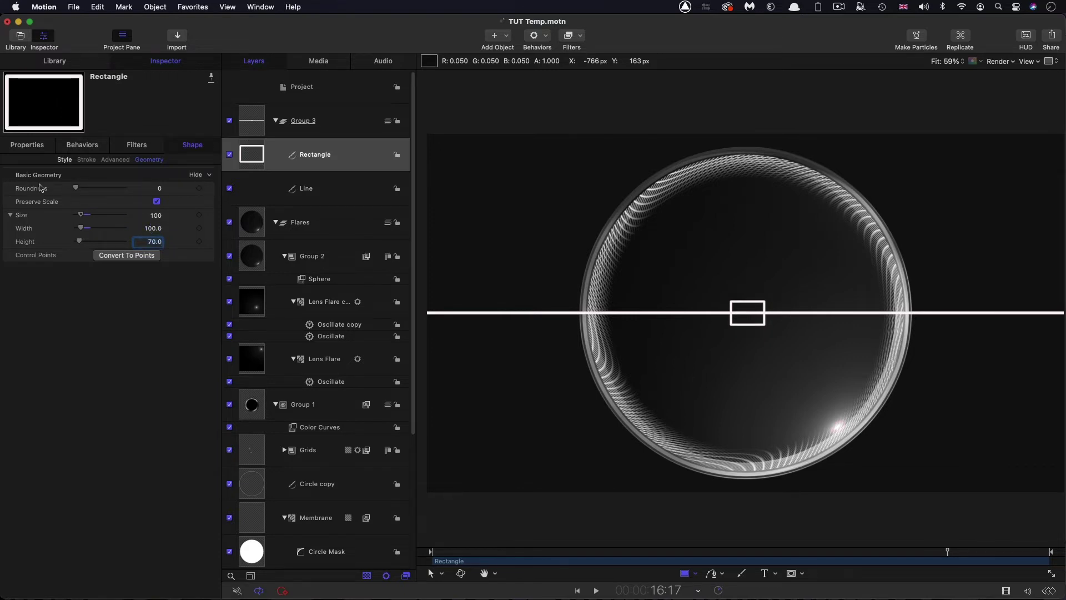
click(159, 188)
text(10)
key(Return)
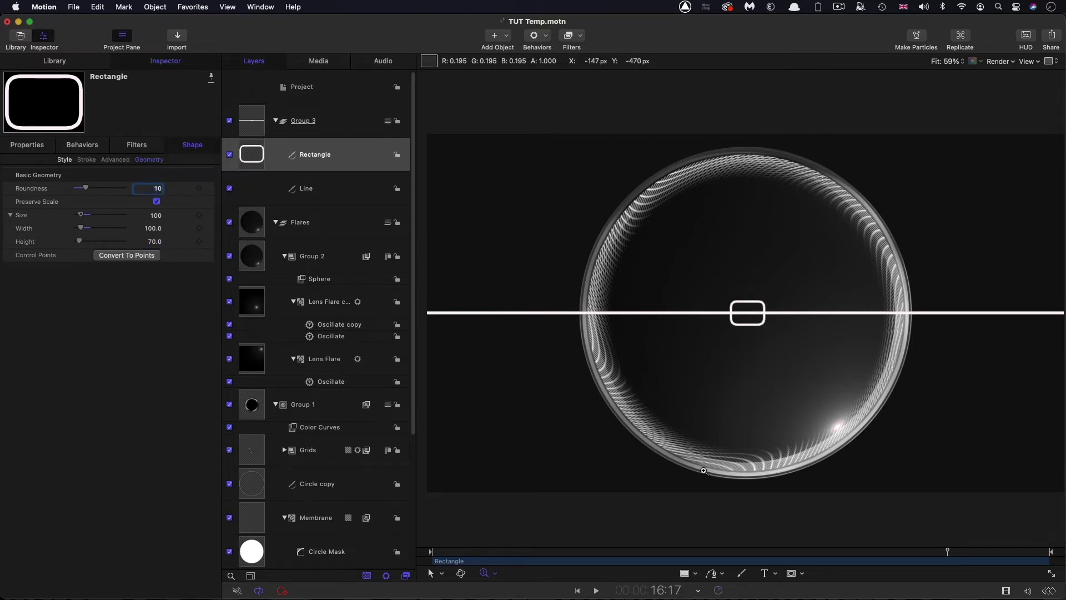
Convert the rounded rectangle to editable control points
key(z)
drag(753, 319, 885, 380)
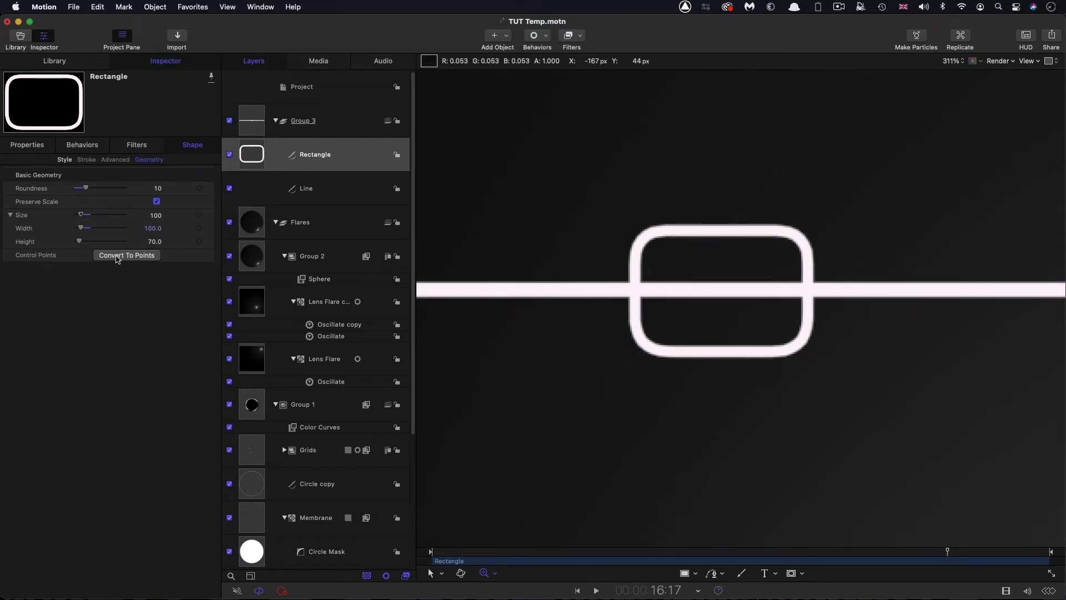
click(157, 4)
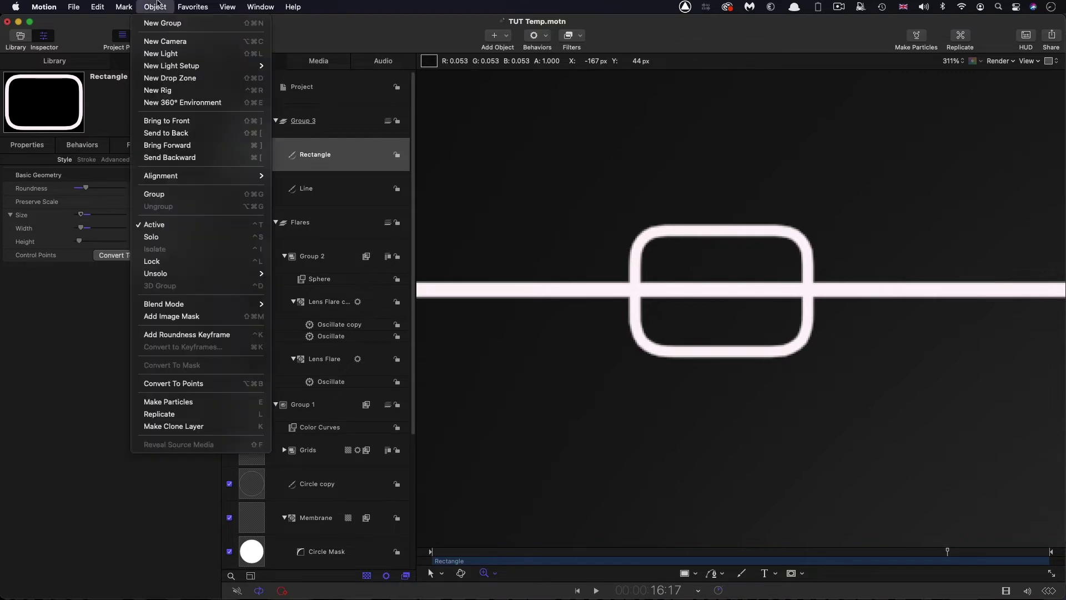
click(201, 385)
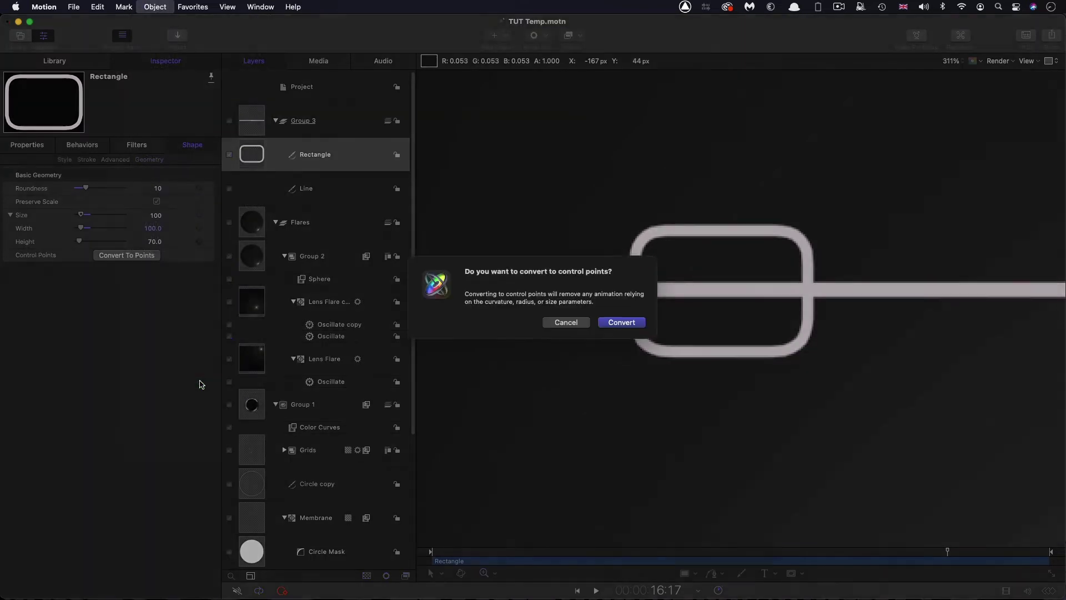
click(622, 331)
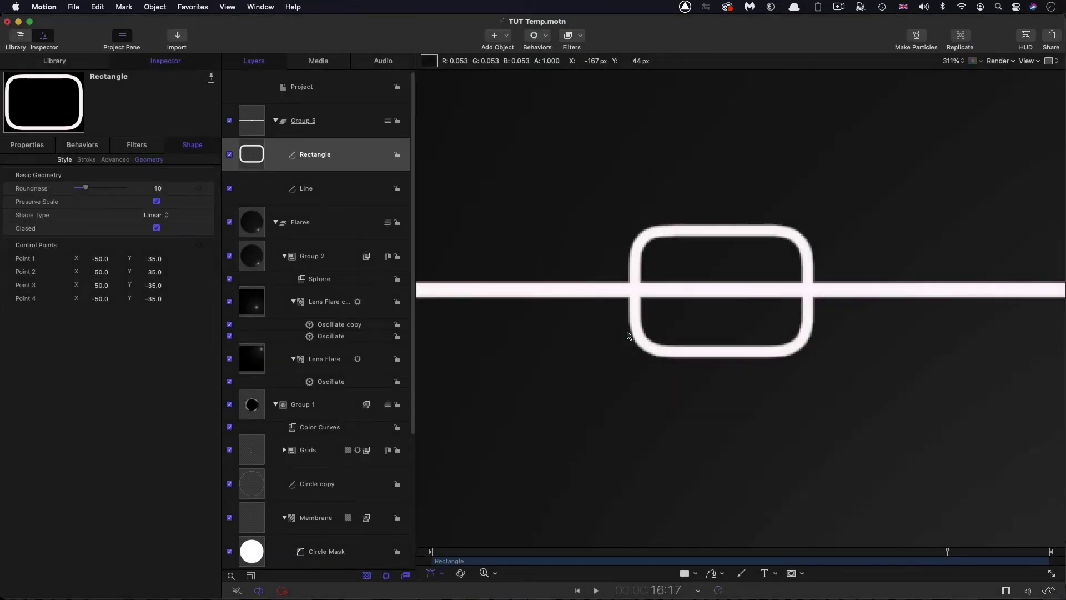
Show the overlays, delete the rectangle's lower-left control point and set Point 1's Y to 0 to form a left-pointing triangle
click(1036, 61)
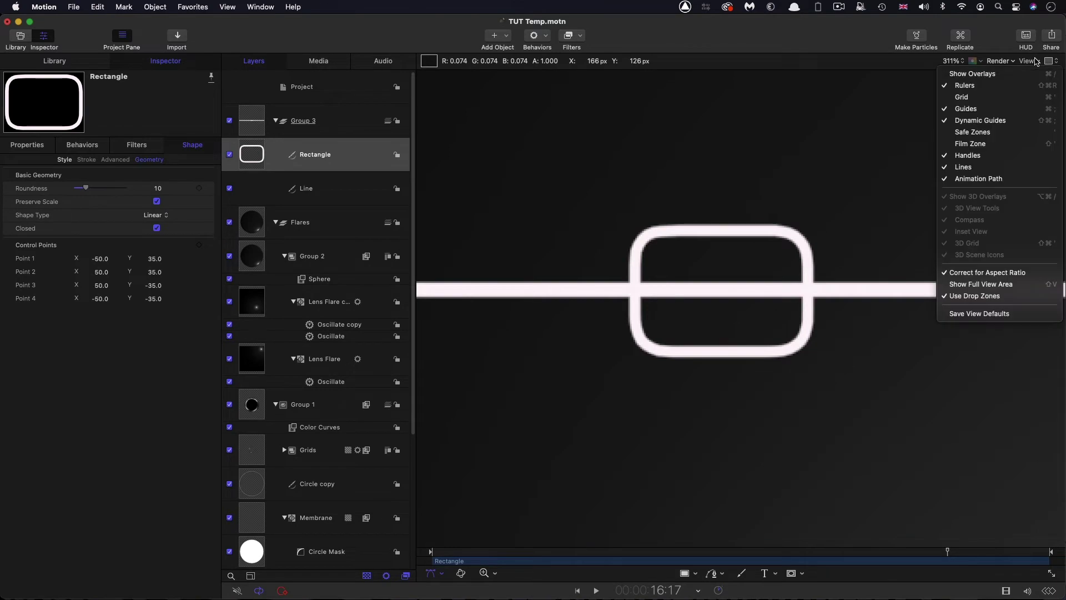
click(973, 74)
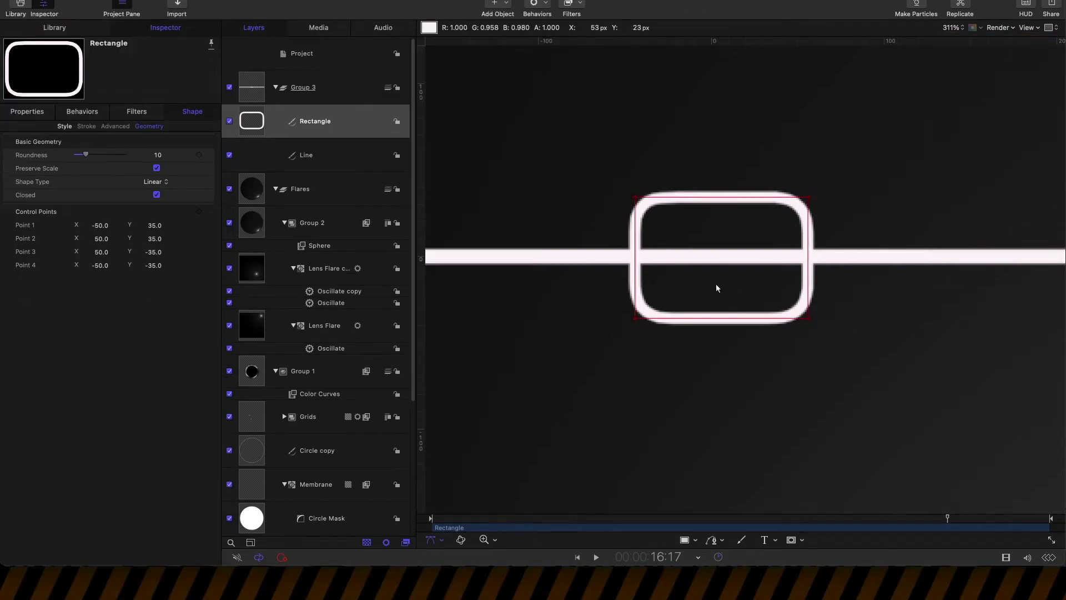
click(442, 540)
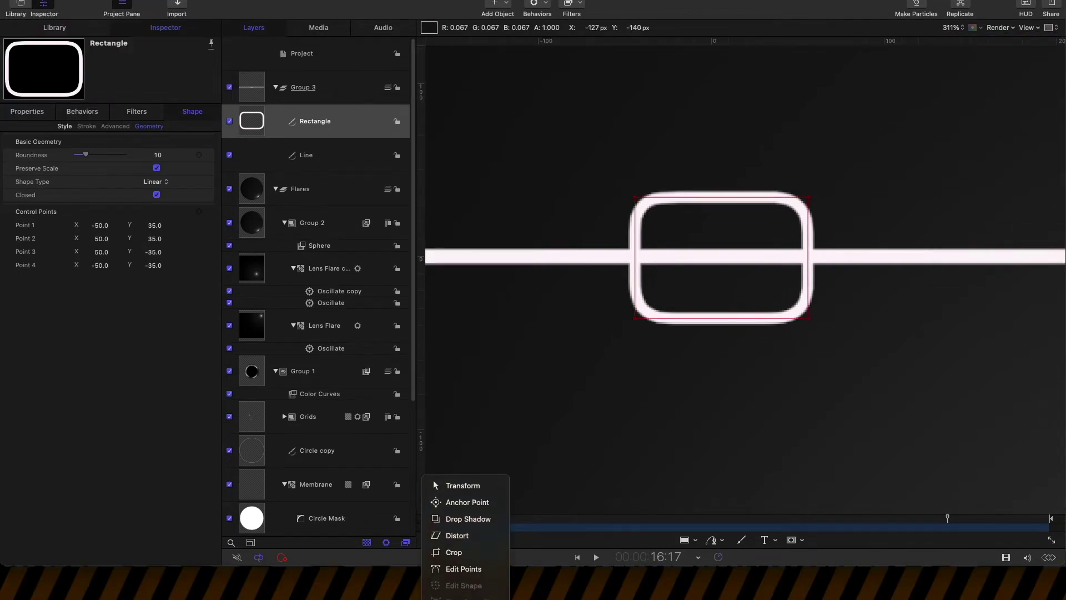
click(461, 569)
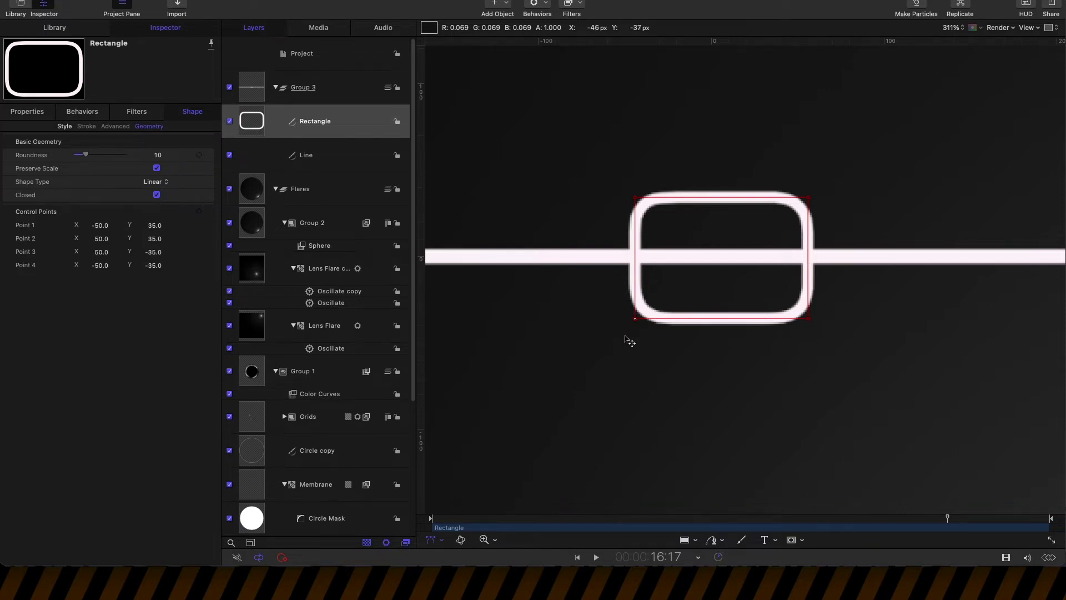
key(Delete)
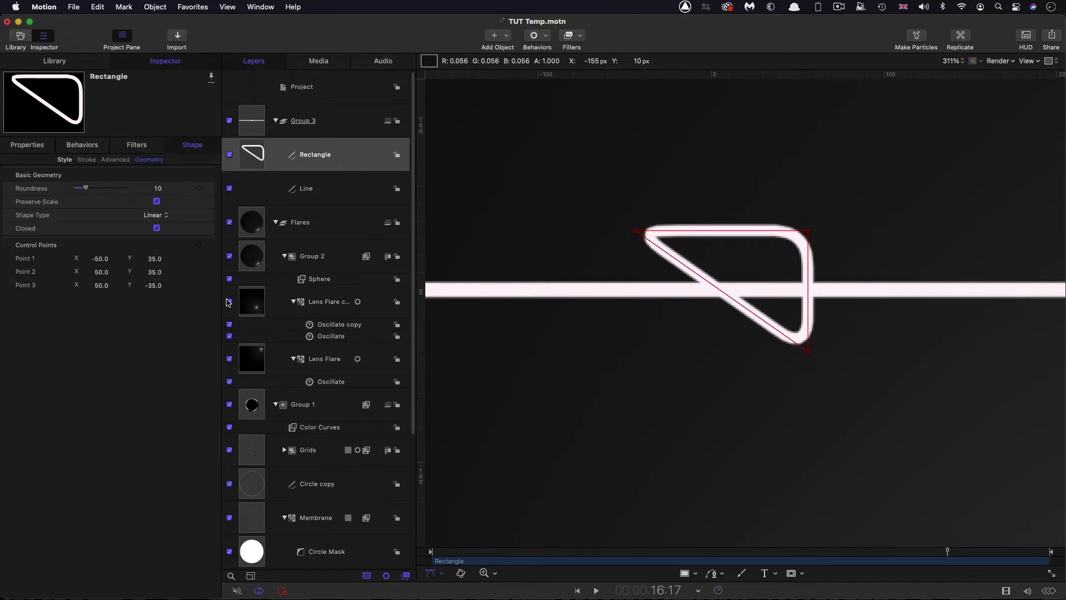
click(154, 260)
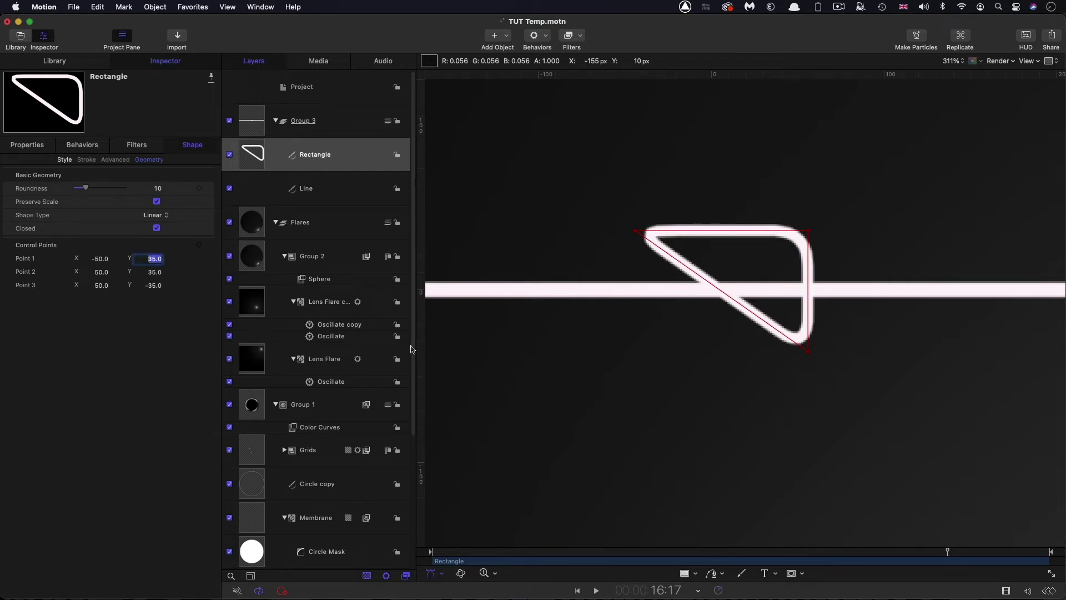
text(0)
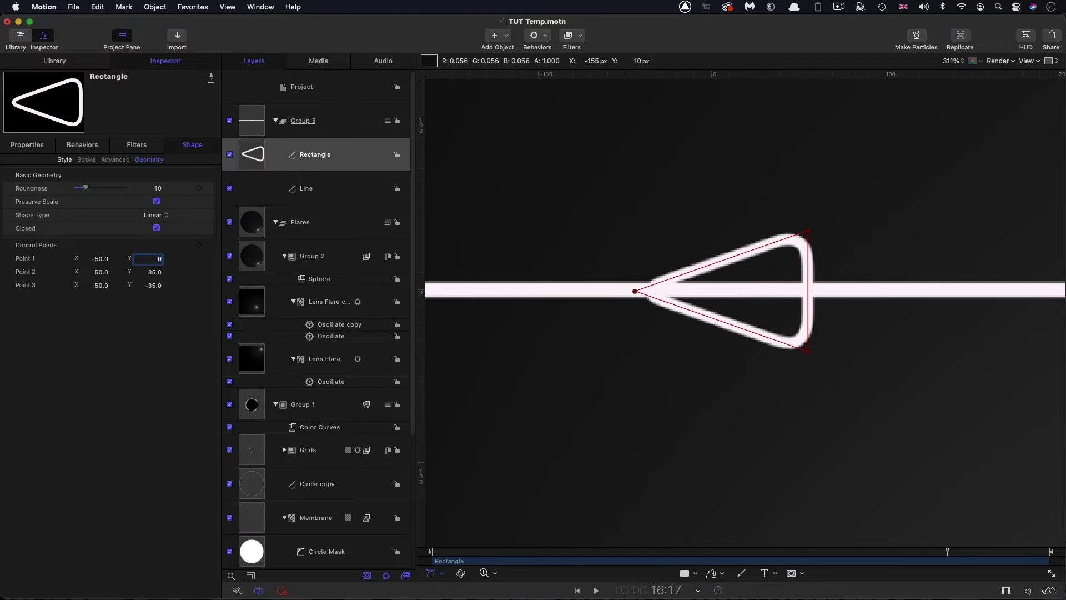
Turn off the triangle's outline and enable its fill at 60% opacity
click(65, 160)
click(9, 286)
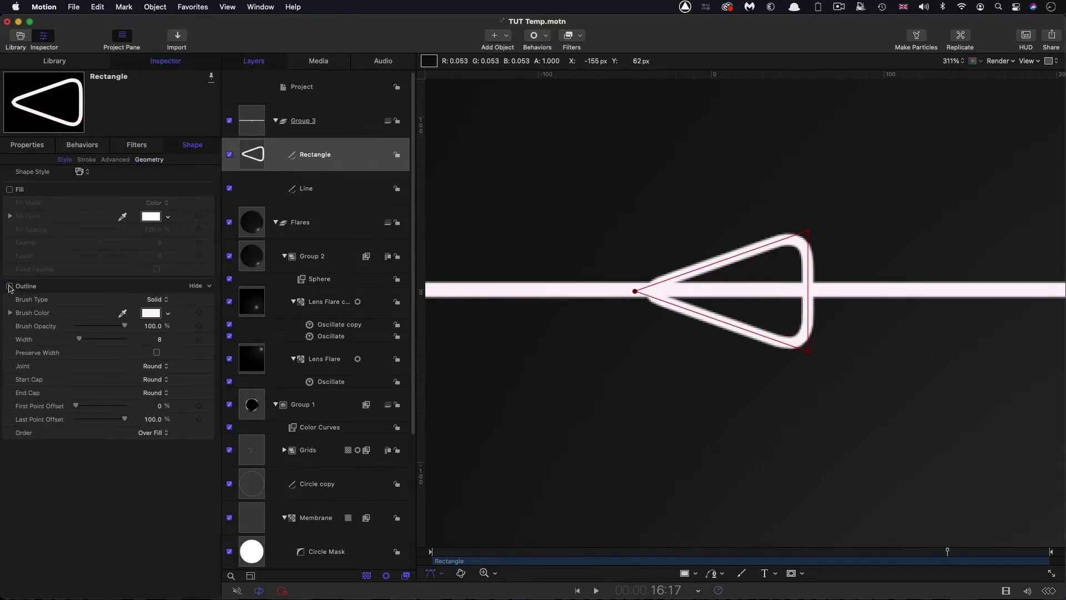
click(9, 189)
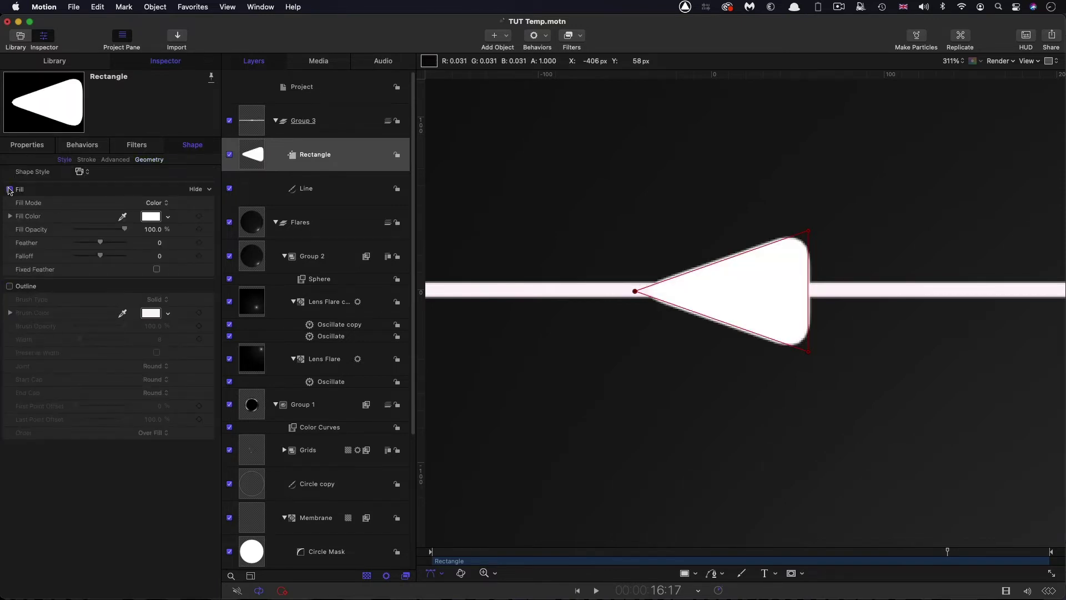
click(152, 230)
text(60)
key(Return)
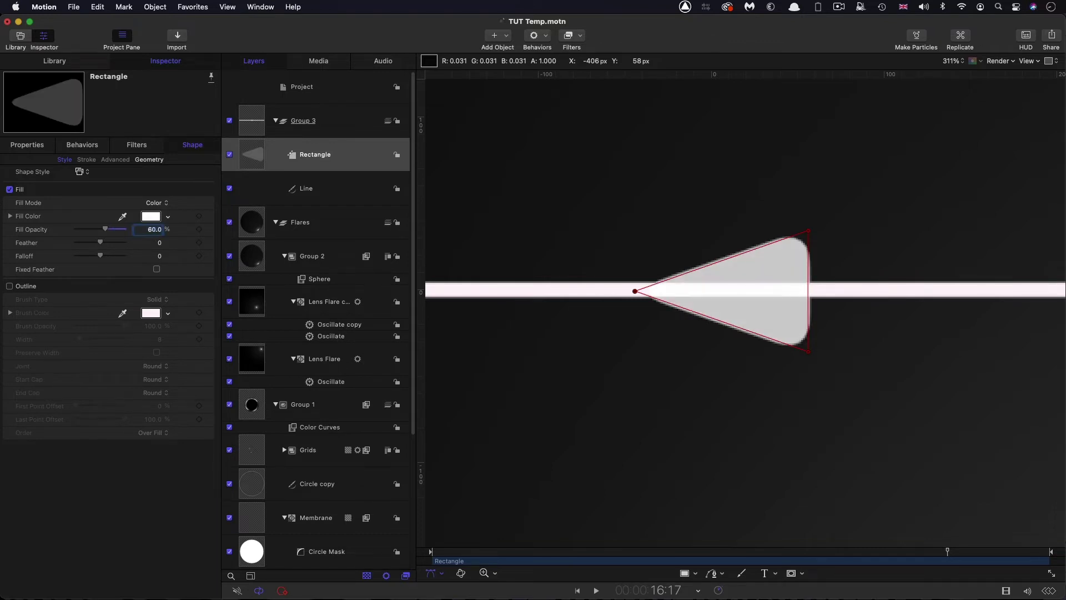
key(shift+z)
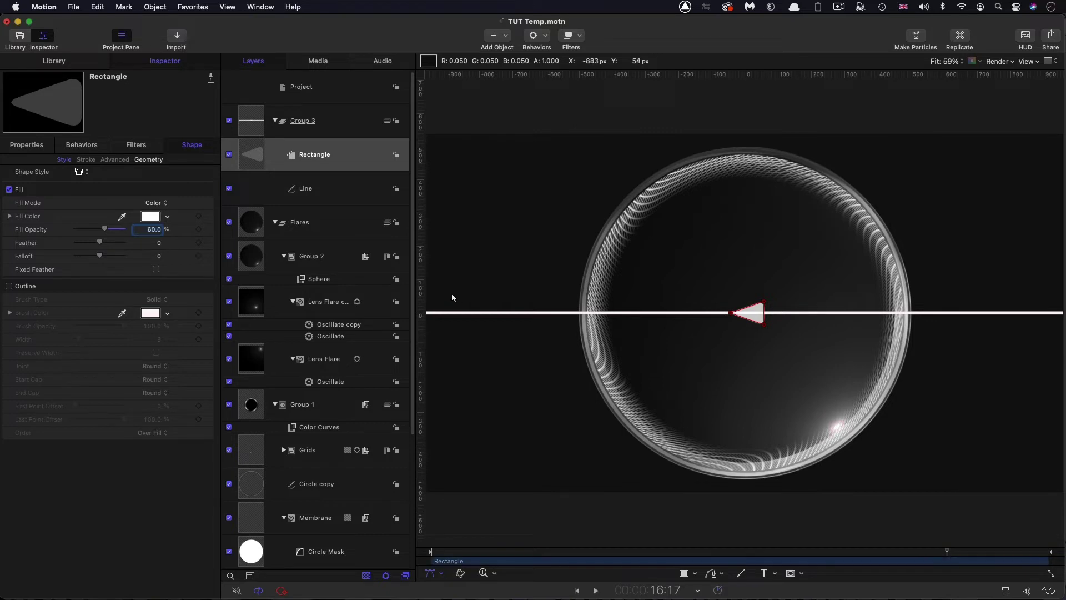
Import the audio file Alien Vox.wav from the Assets folder into the project
click(176, 38)
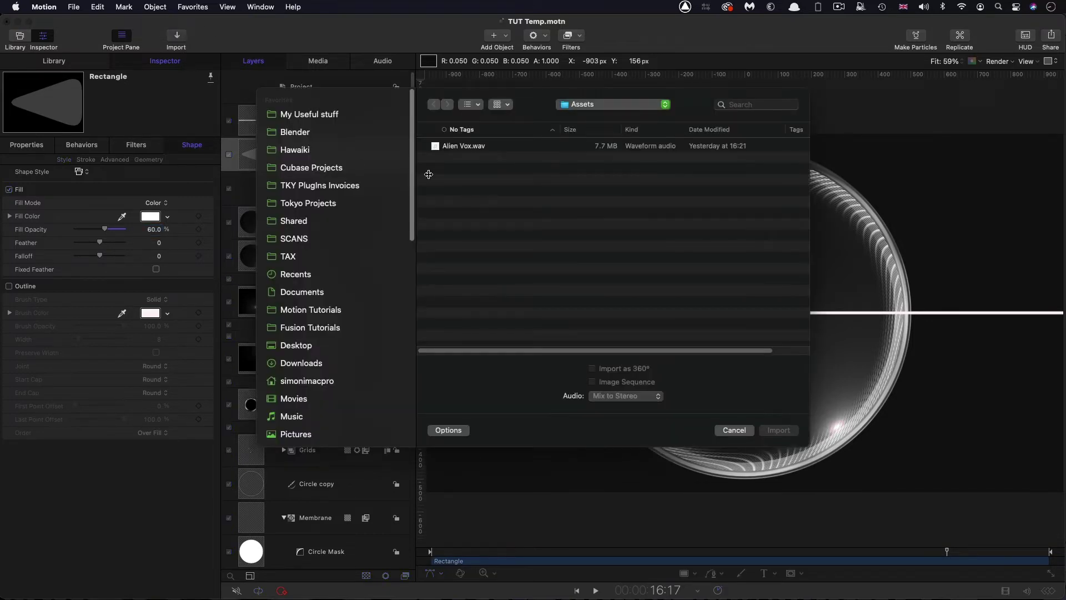
click(465, 146)
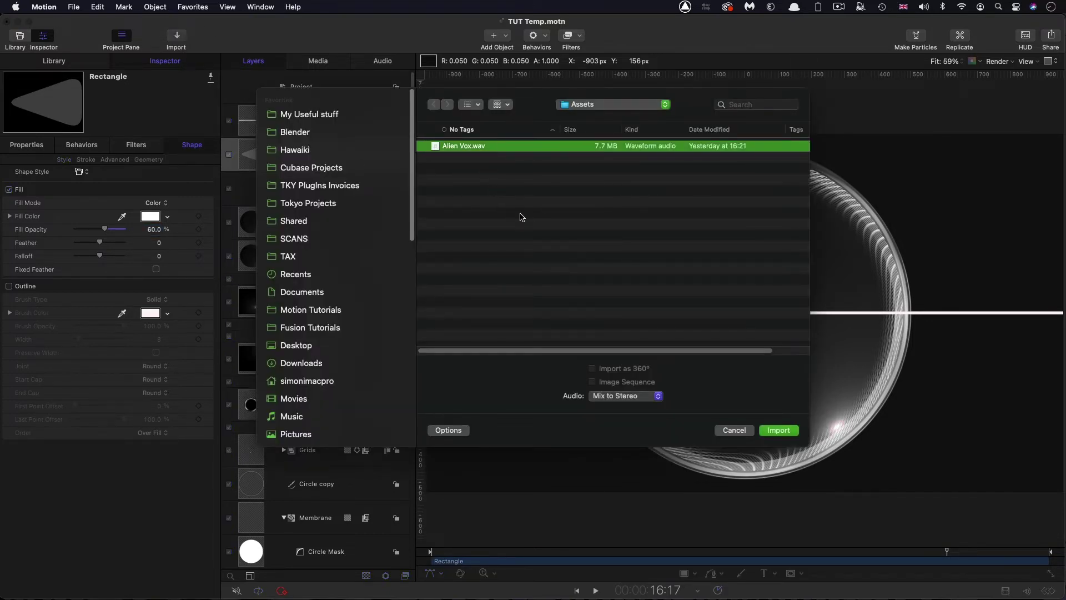
click(778, 430)
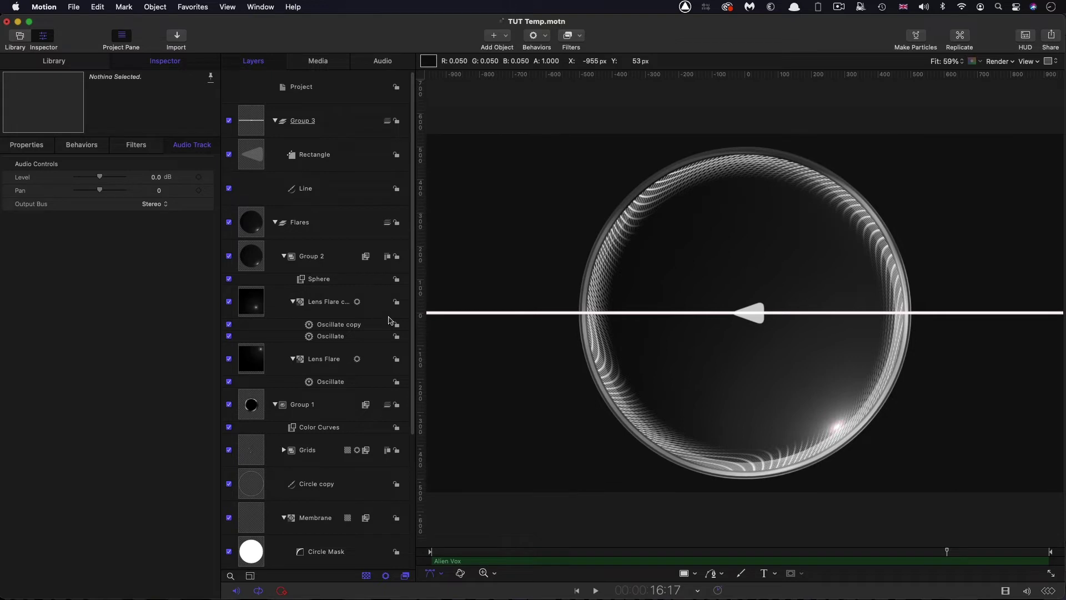
Reset the Transform parameters of the triangle-shaped Rectangle layer in Group 3
click(254, 150)
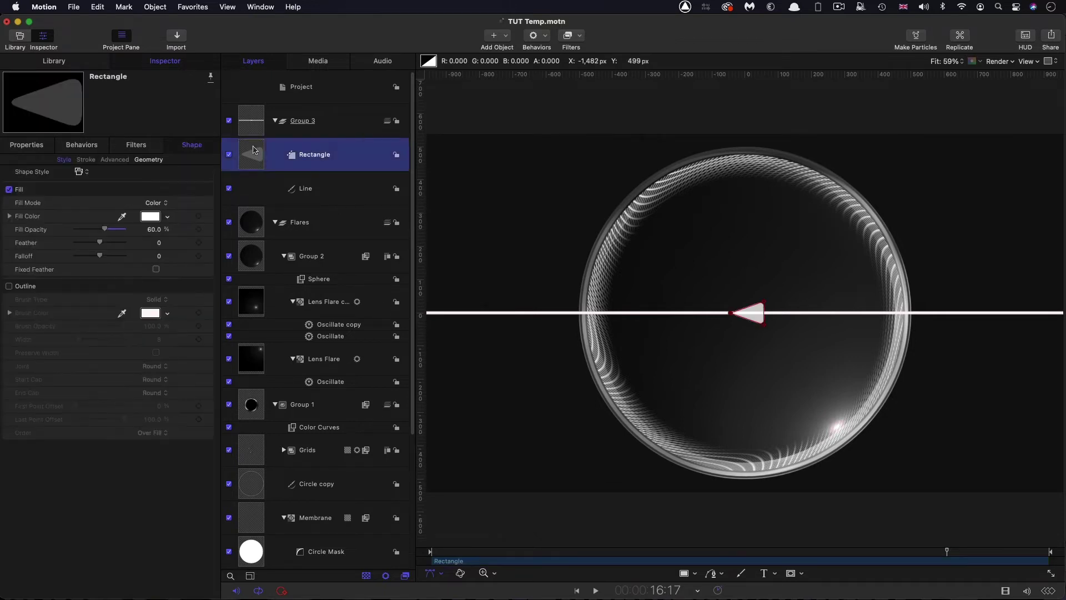
click(27, 145)
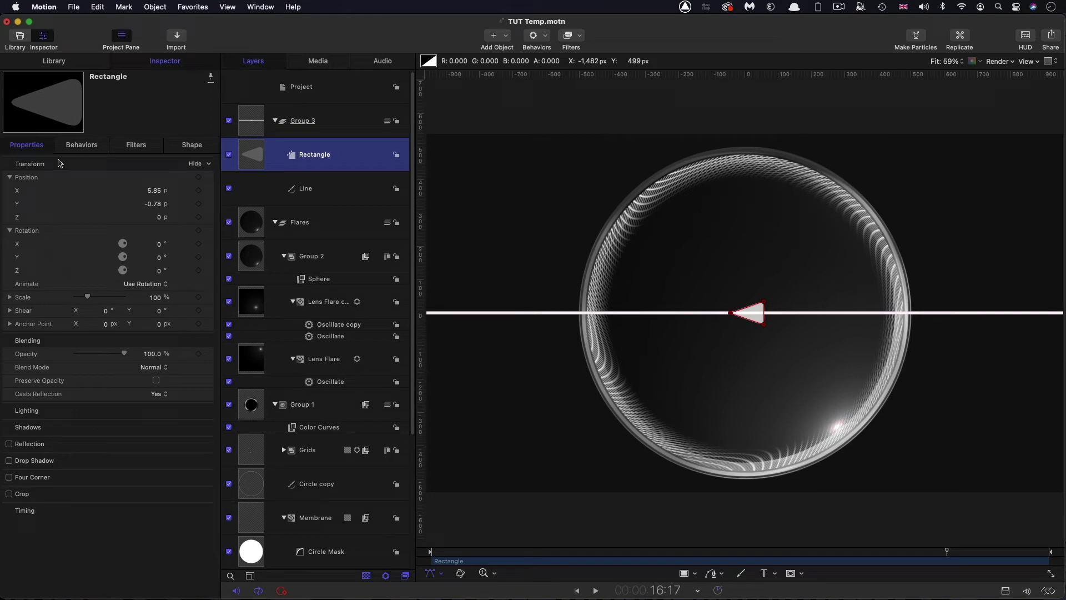
right_click(85, 164)
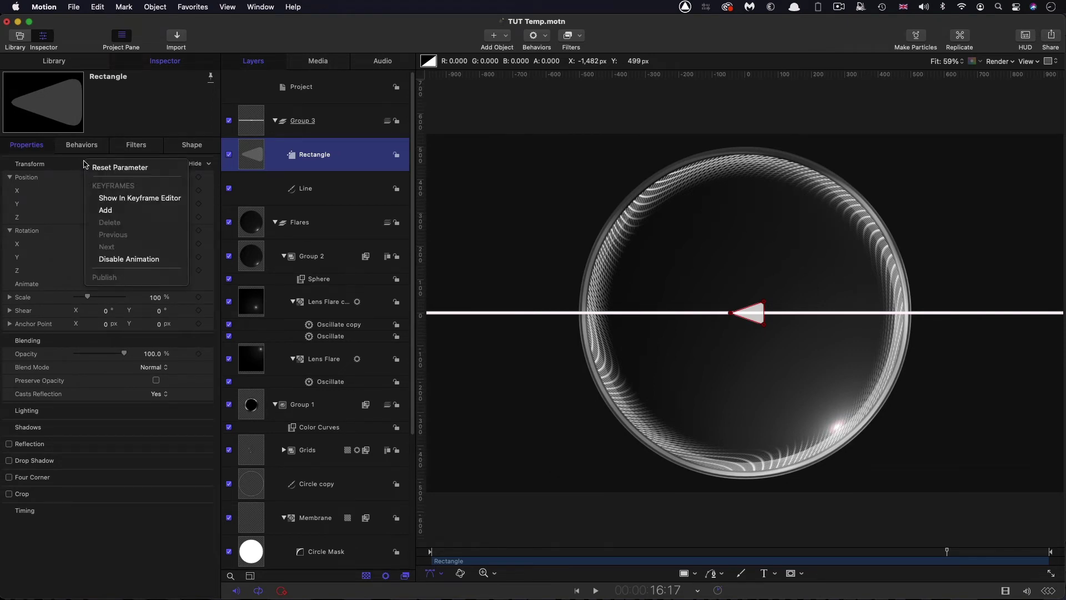
click(110, 171)
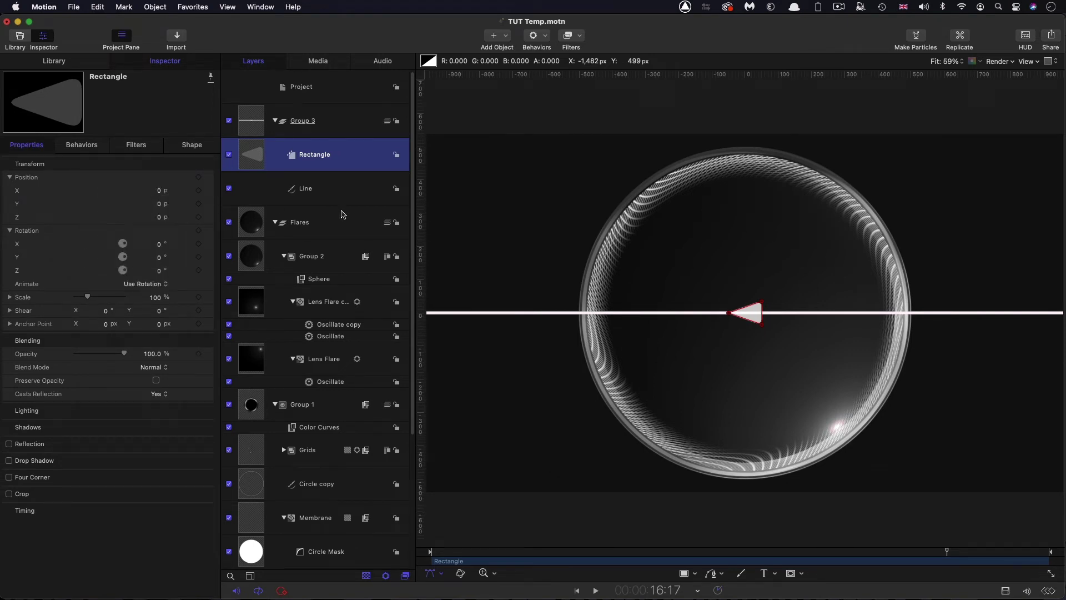
Set the Y scale of the triangle-shaped Rectangle layer in Group 3 to 0%
click(9, 298)
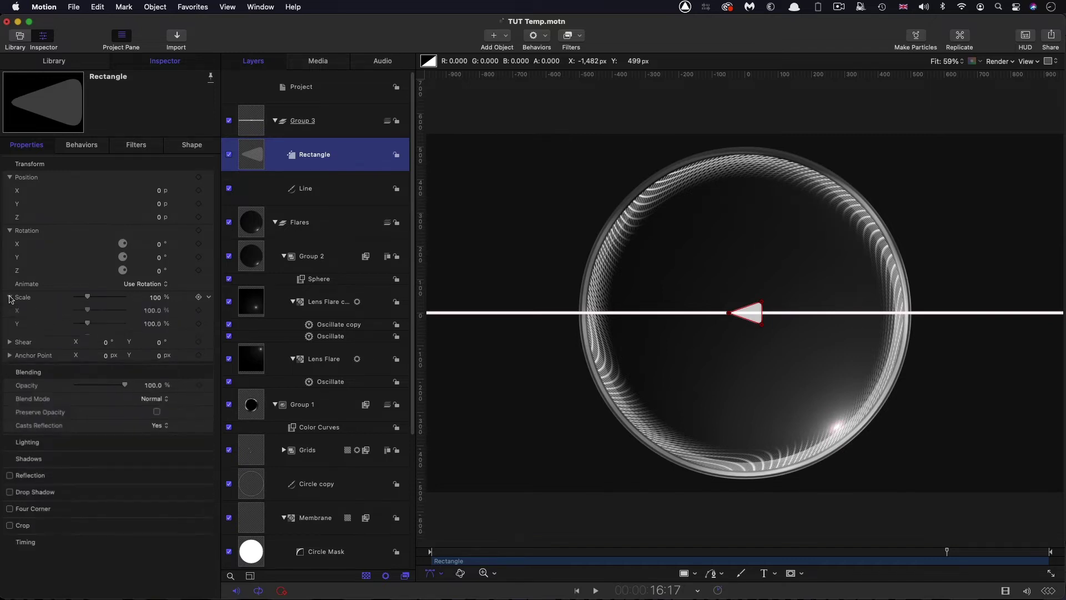
click(150, 324)
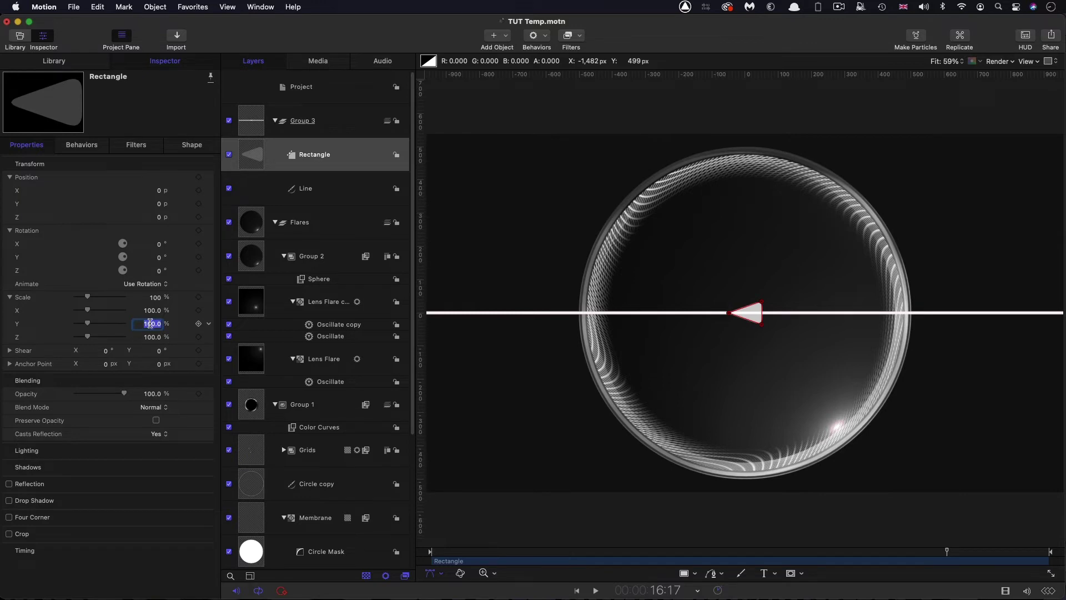
text(0)
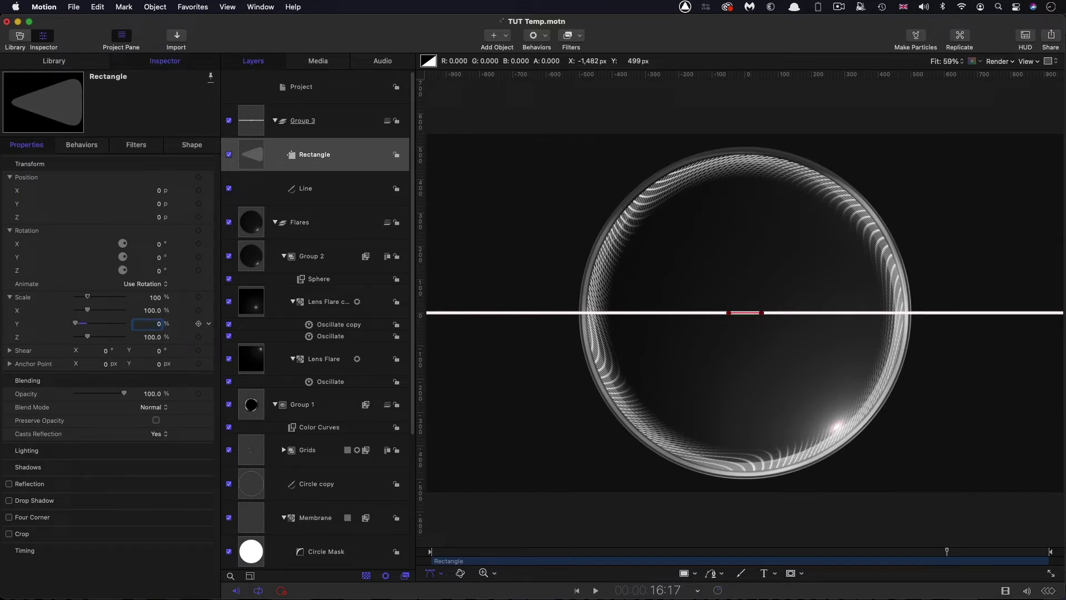
Add an Audio parameter behavior to the triangle's Y scale with Alien Vox as its source, and preview the animation
click(209, 324)
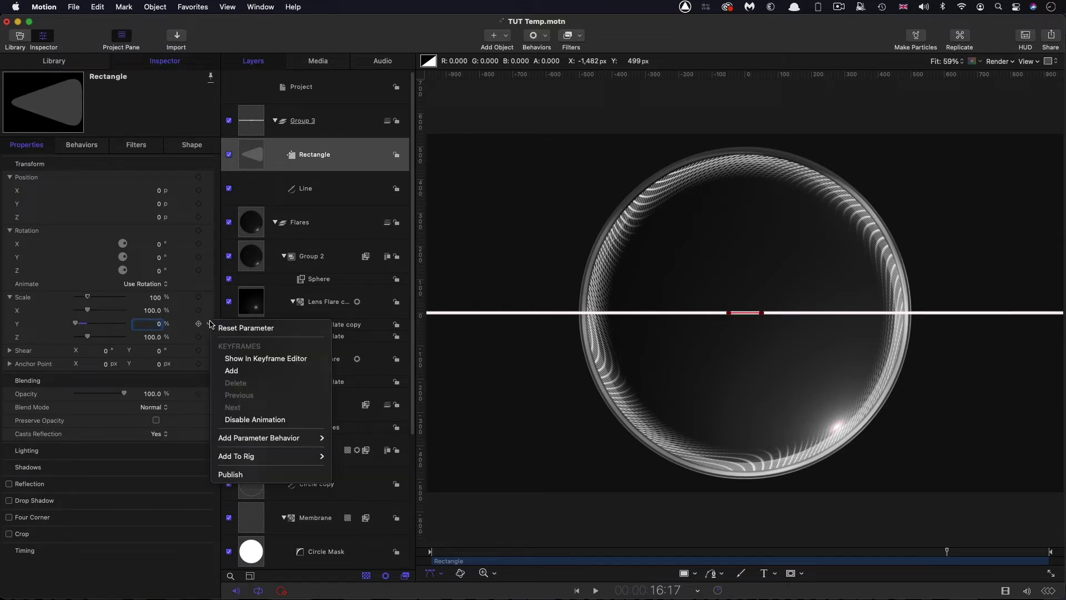
mouse_move(279, 443)
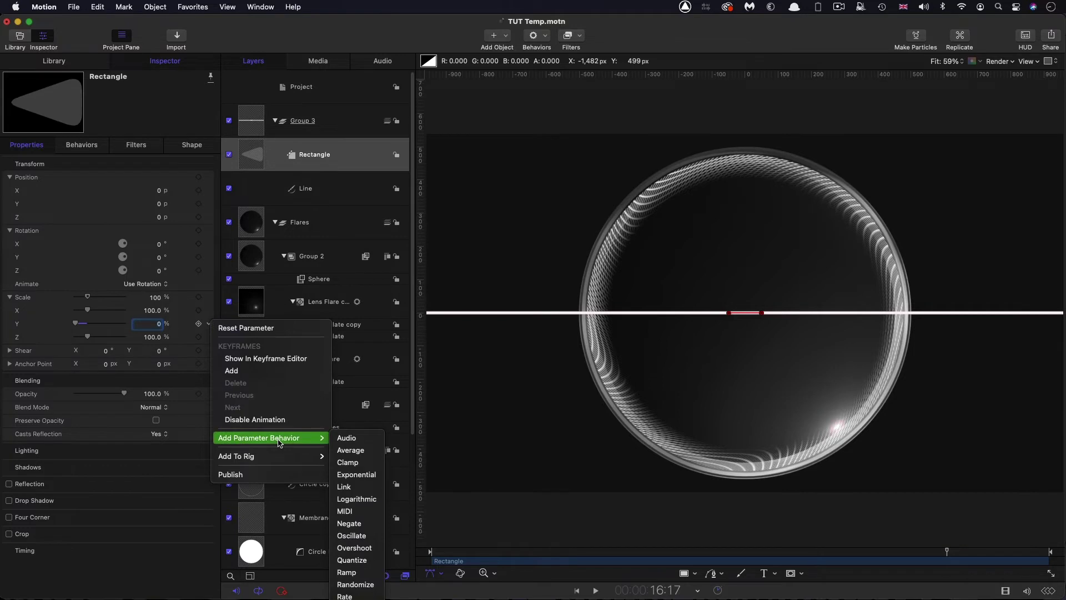
click(347, 441)
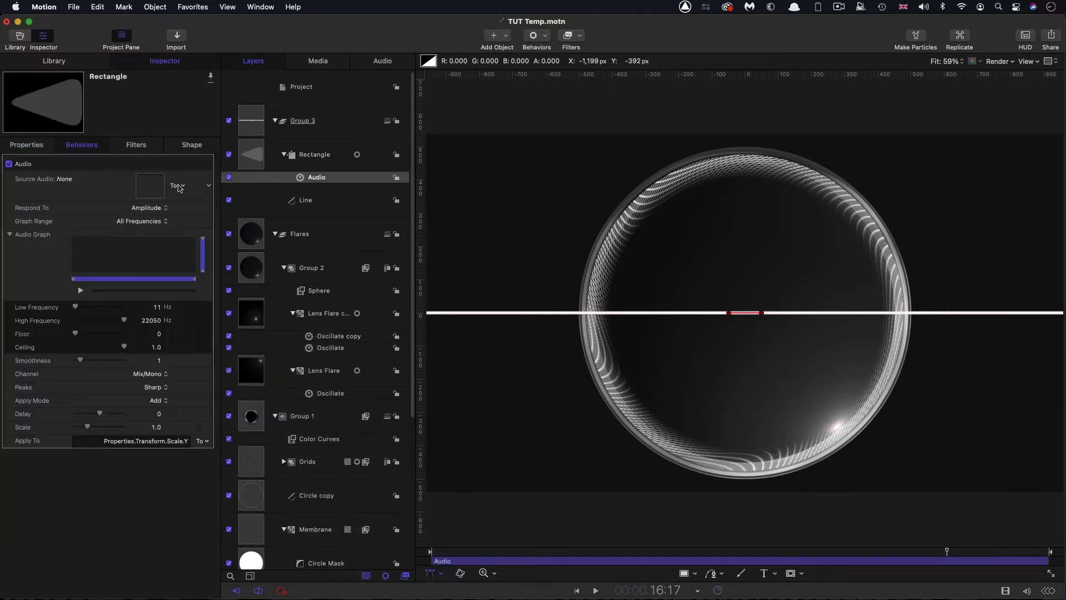
click(179, 186)
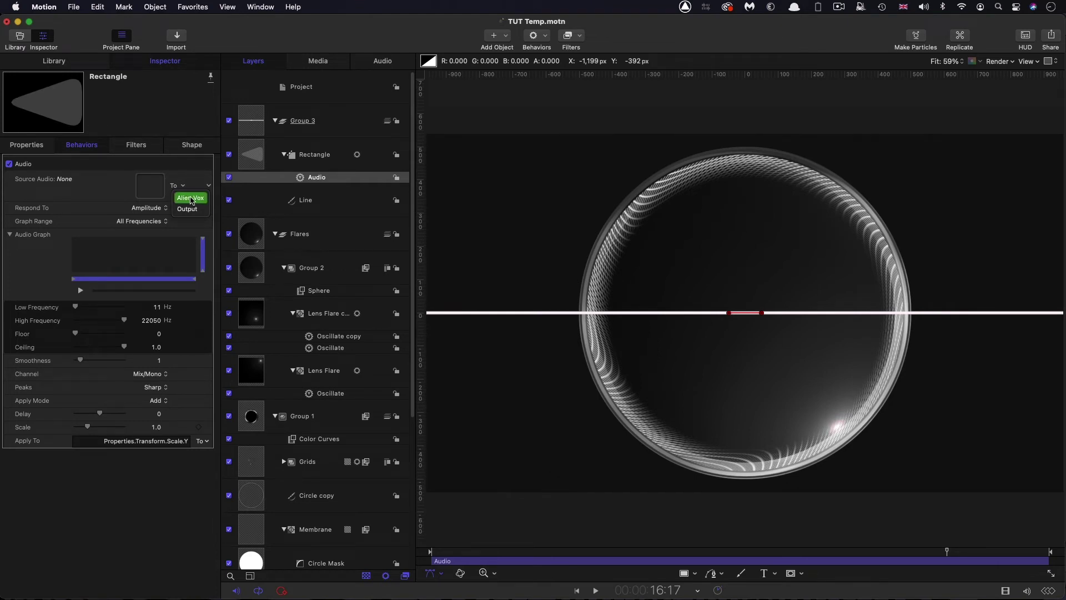
click(191, 199)
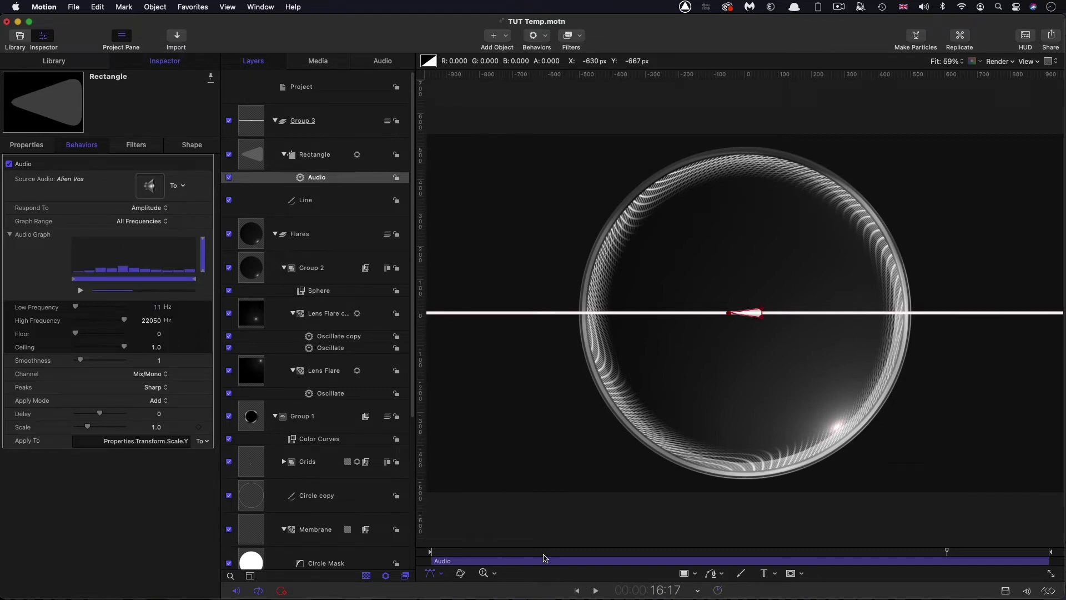
drag(544, 558, 654, 562)
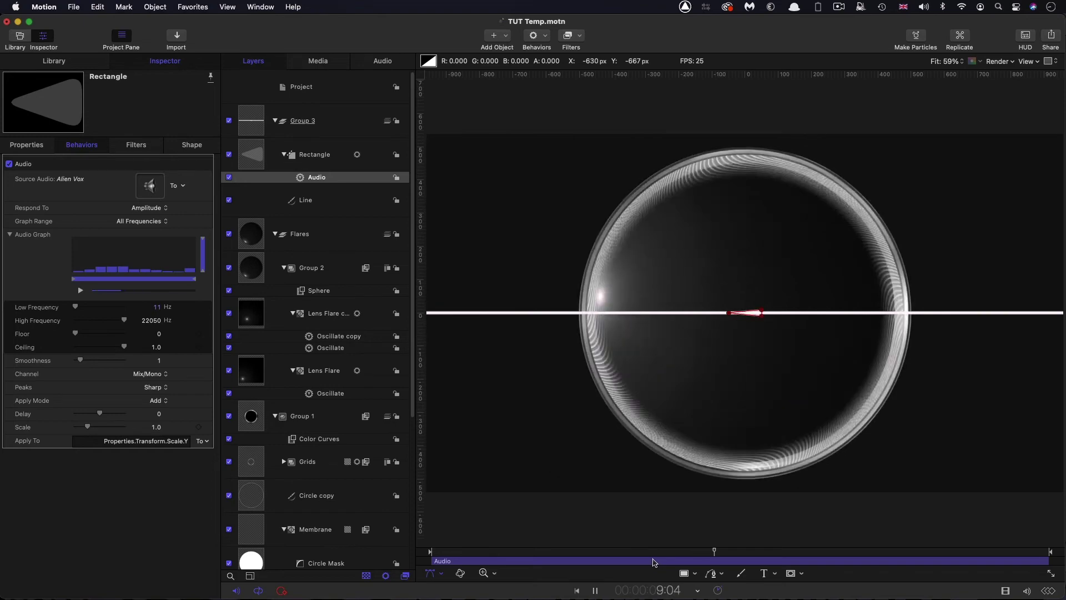
key(space)
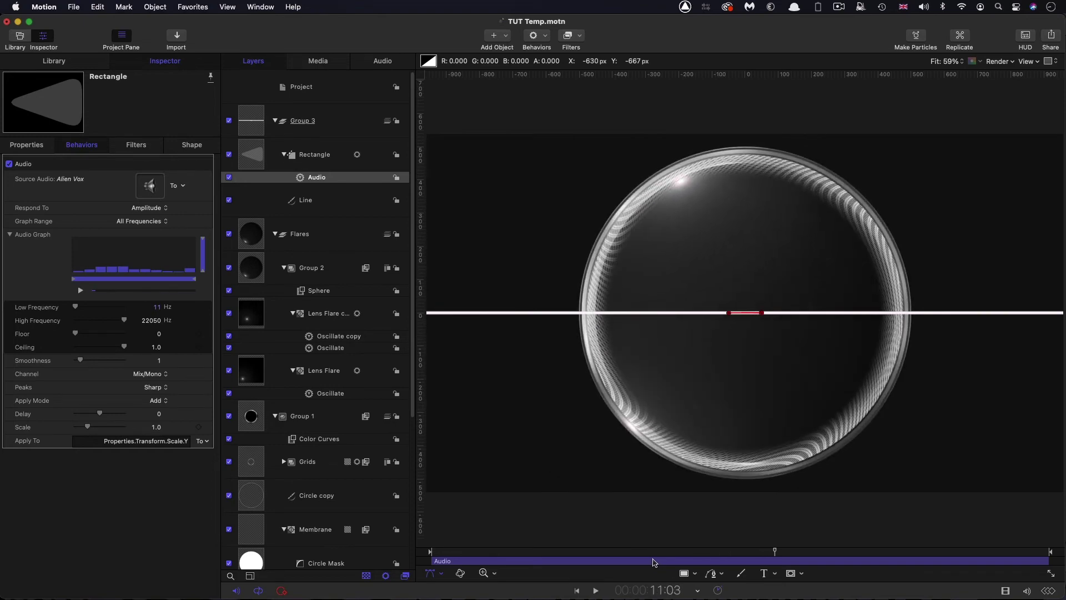
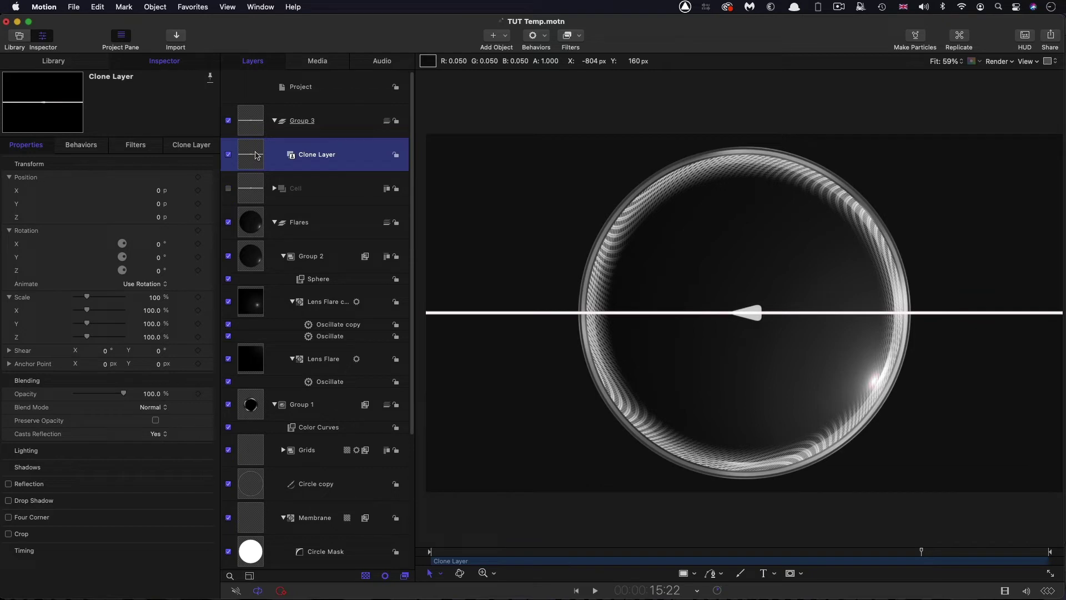
Replicate the Clone Layer in Group 3 and set the replicator's shape to Line
click(155, 6)
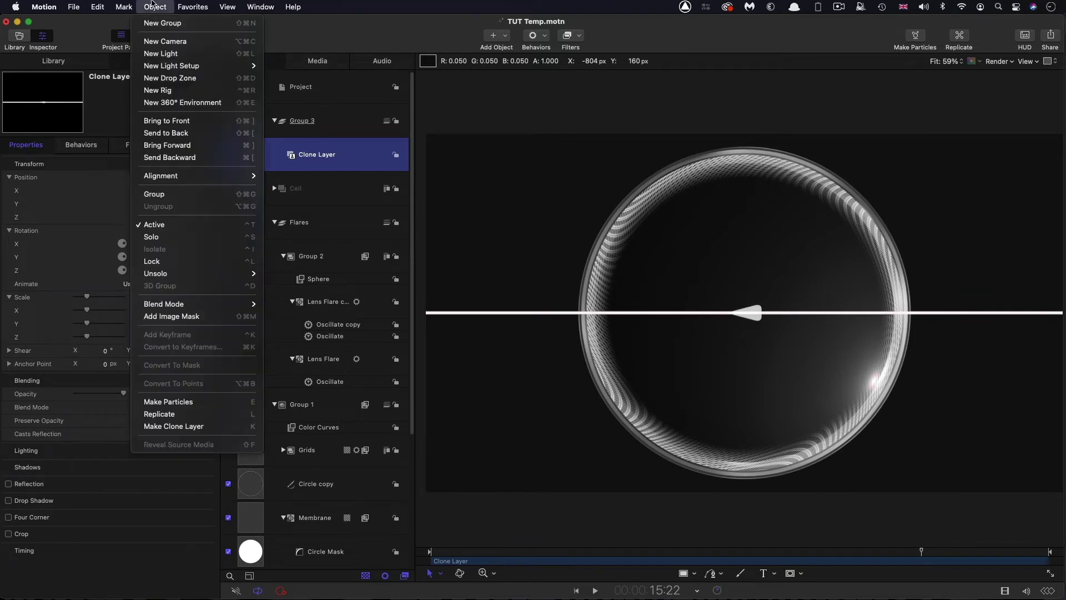
click(171, 414)
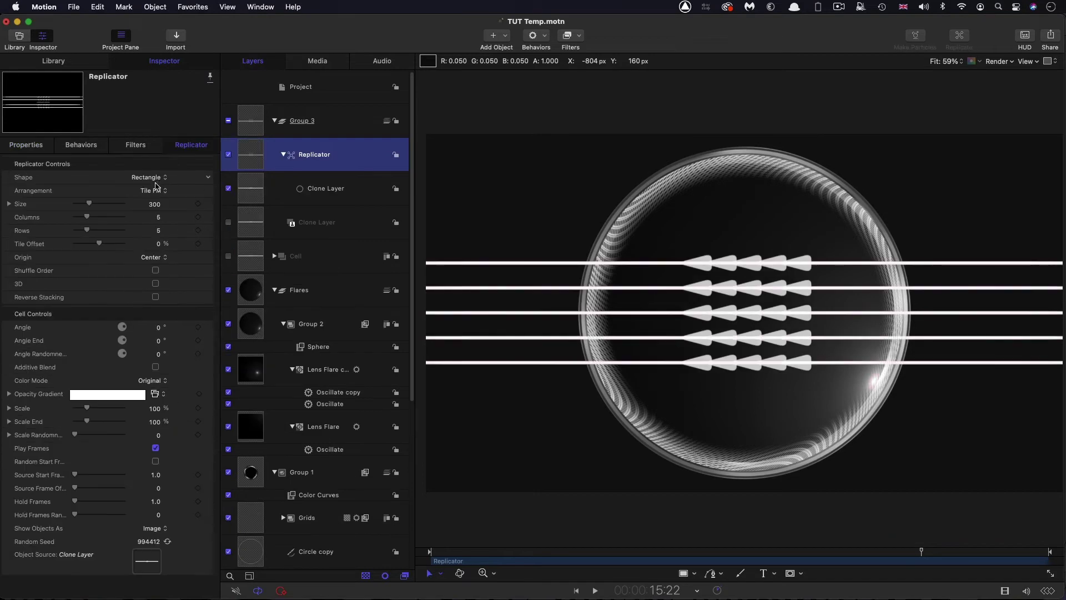
click(155, 178)
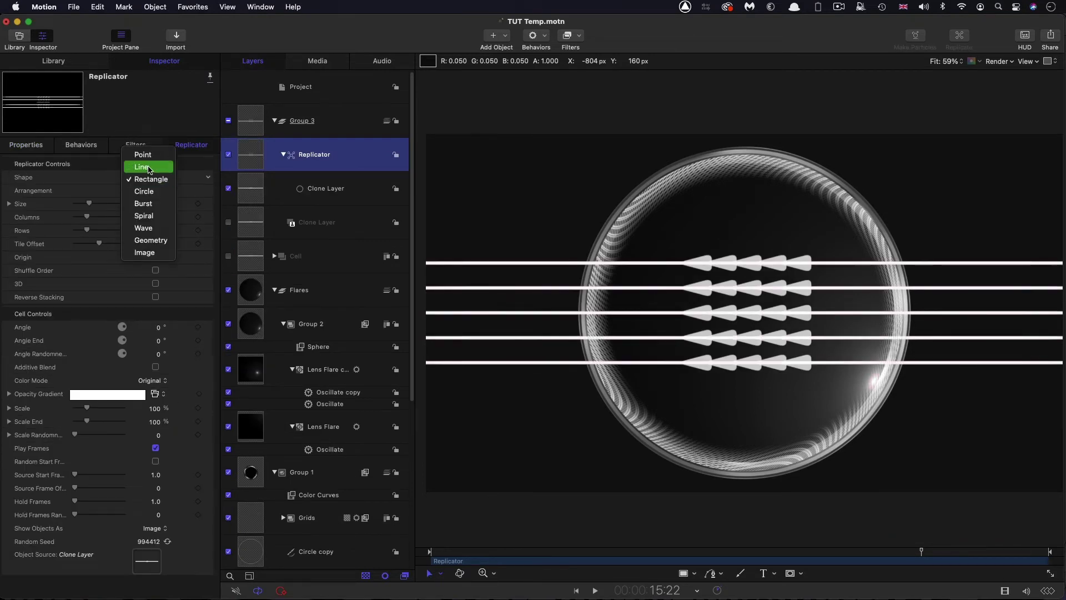
click(149, 167)
Set the replicator line's start X to -1920 px and end X to 1920 px, with 15 points
click(97, 191)
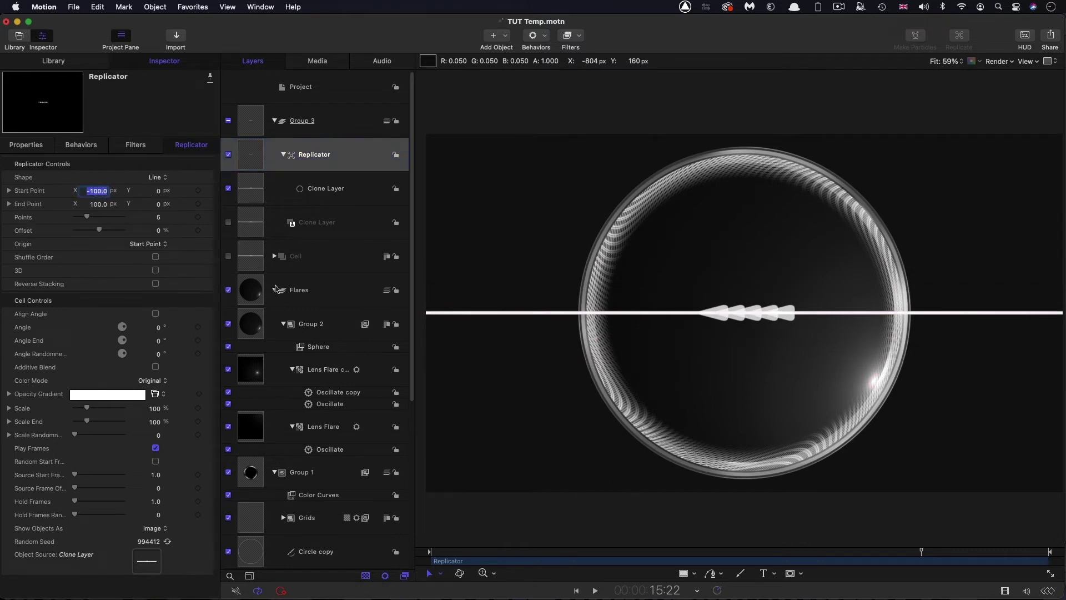
text(-1)
key(Tab)
key(Tab)
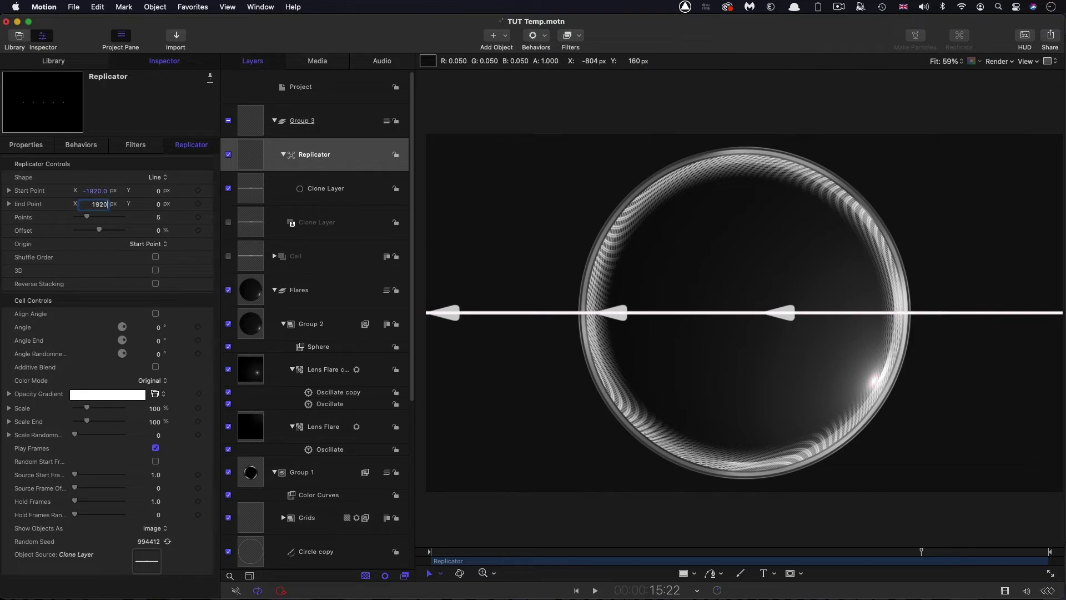
key(Return)
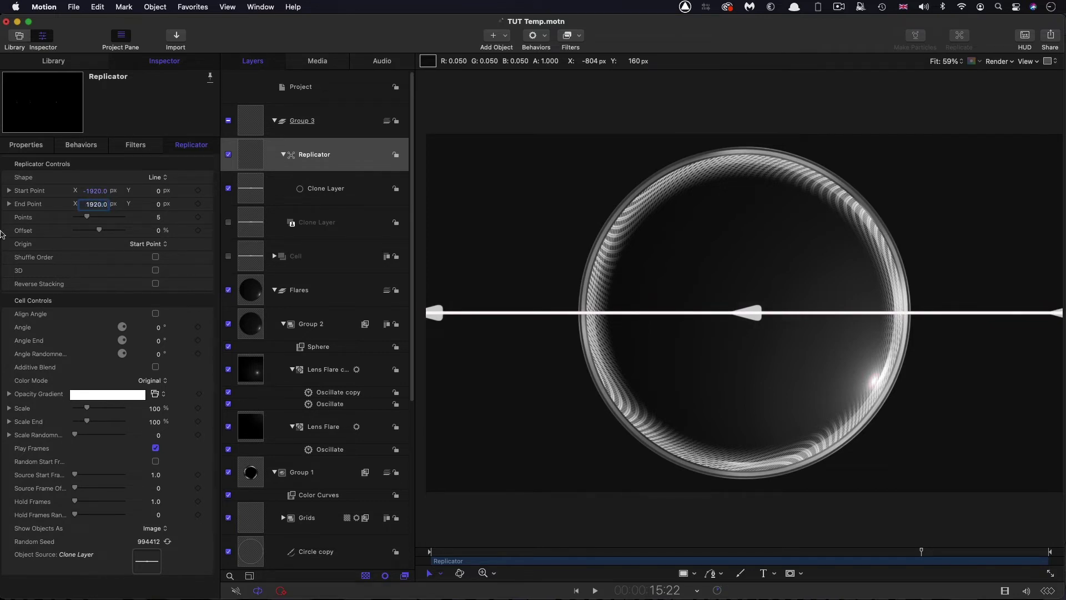
click(159, 217)
text(15)
key(Return)
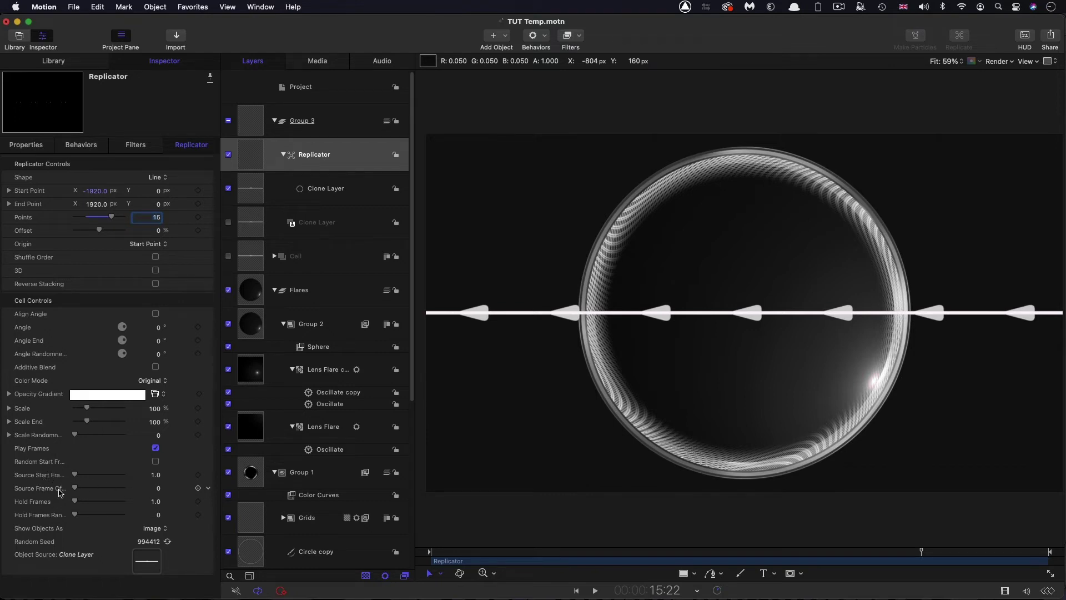
Set the replicator's source frame offset to 1 and play the animation
click(159, 489)
text(1)
key(Return)
key(space)
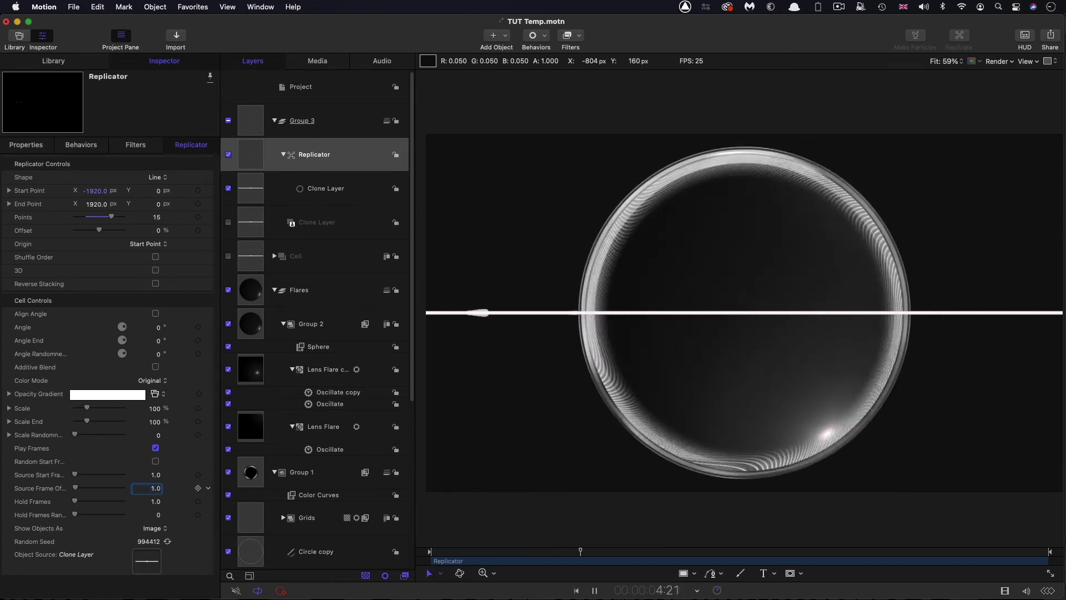
Apply a Sequence Replicator behavior to the Replicator and add the Position parameter to it
click(253, 148)
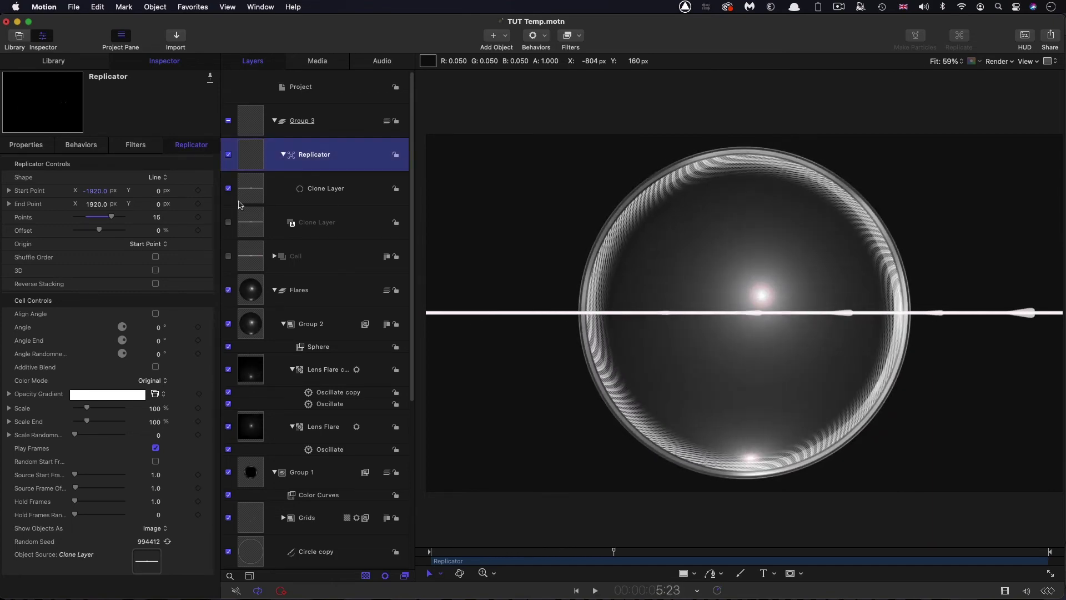
click(548, 38)
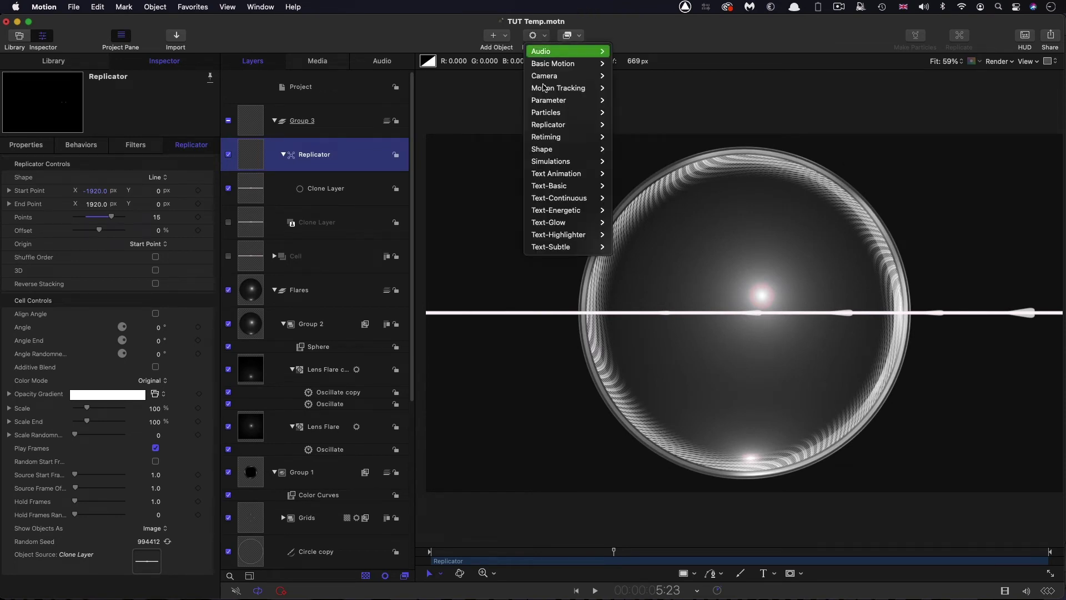
mouse_move(583, 125)
click(668, 127)
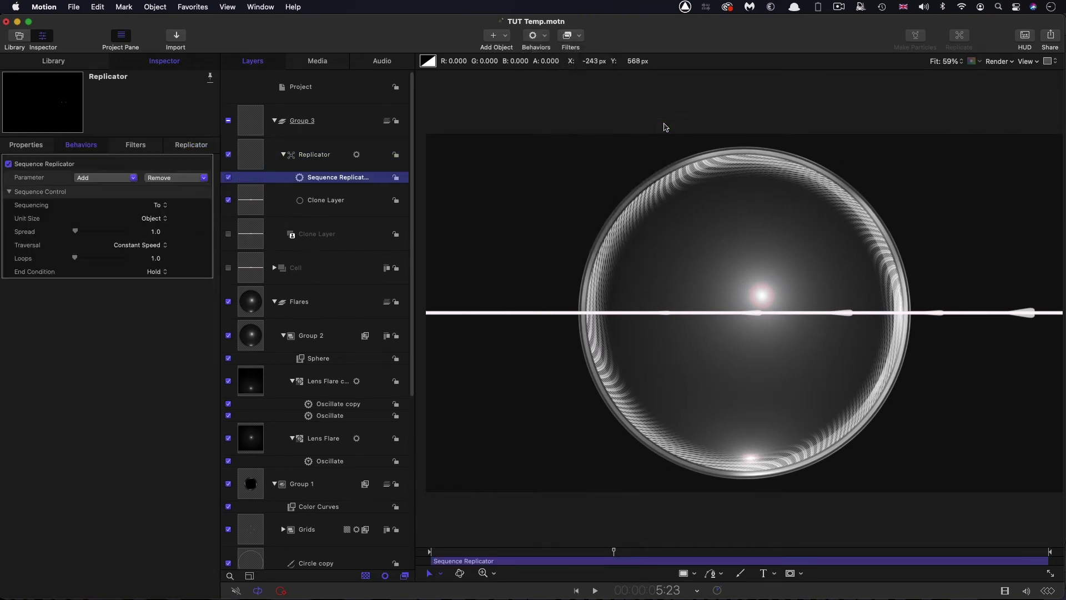
click(96, 178)
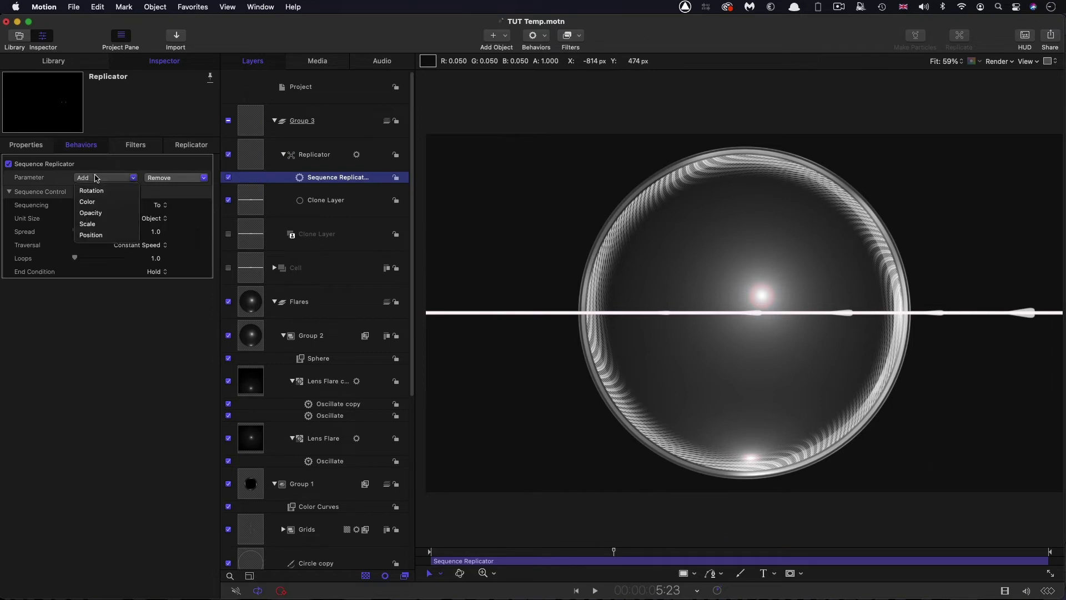
click(94, 233)
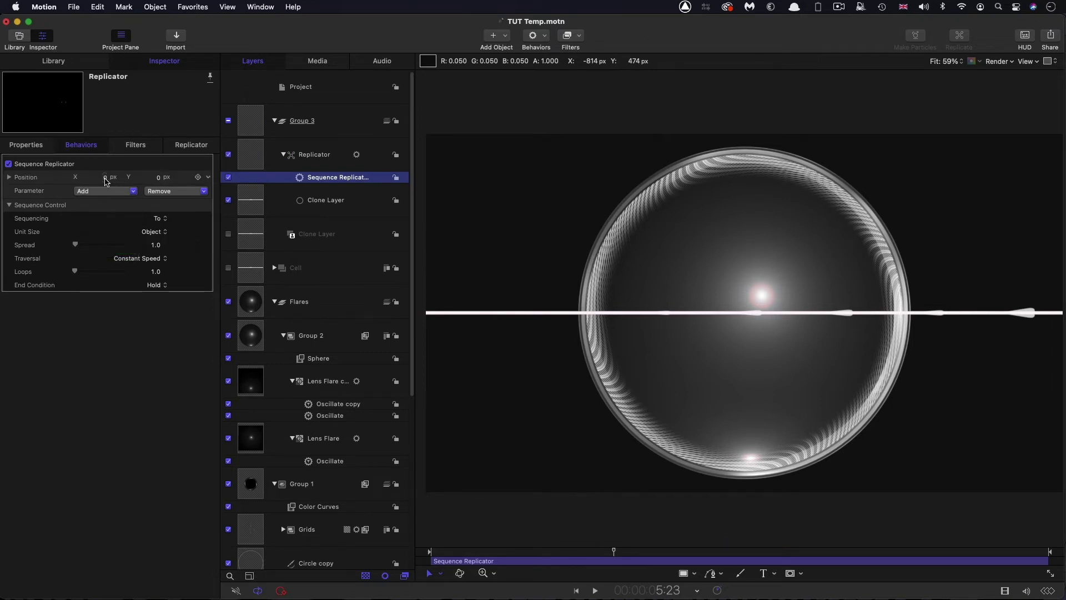
Set the Sequence Replicator's X position to 1920 px and its spread to 1920
click(105, 177)
text(19)
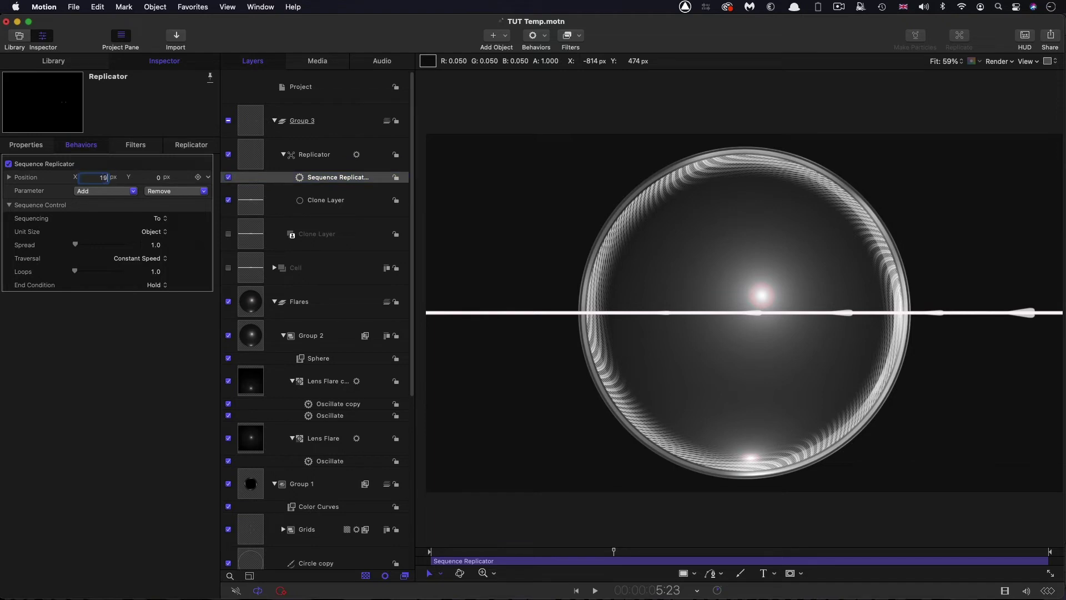
text(20)
key(Return)
click(155, 245)
text(192)
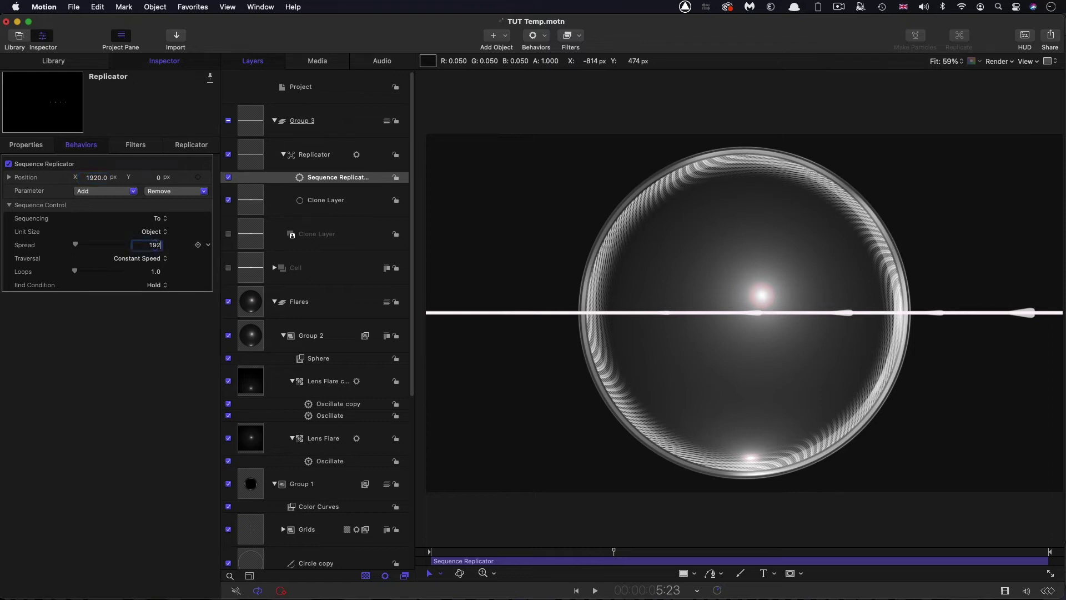
text(0)
key(Return)
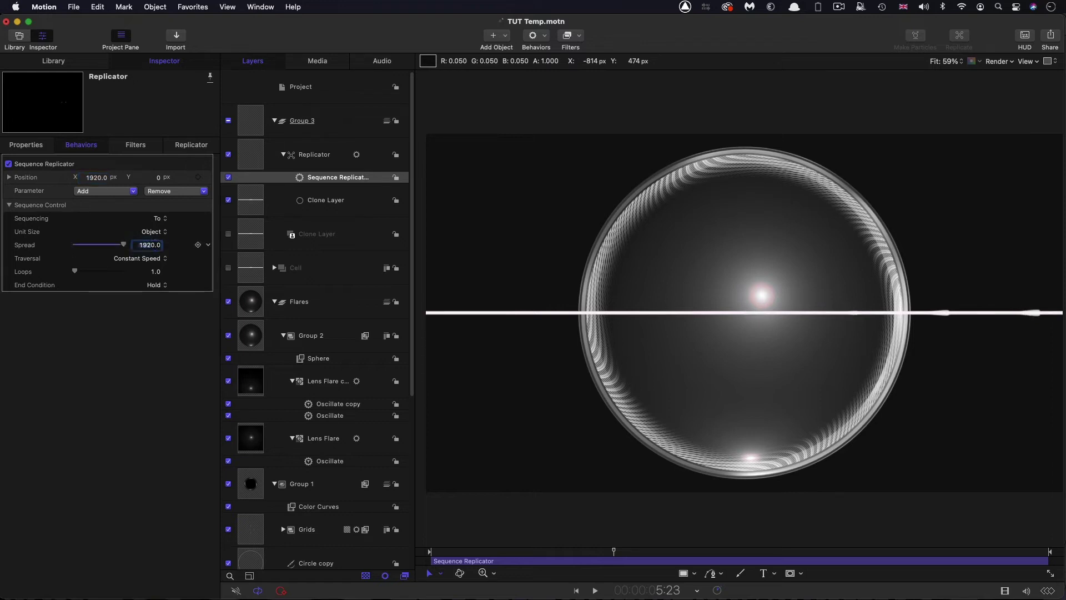
Set the Sequence Replicator's loops to 3 and play the animation
click(158, 271)
text(3)
key(Return)
key(space)
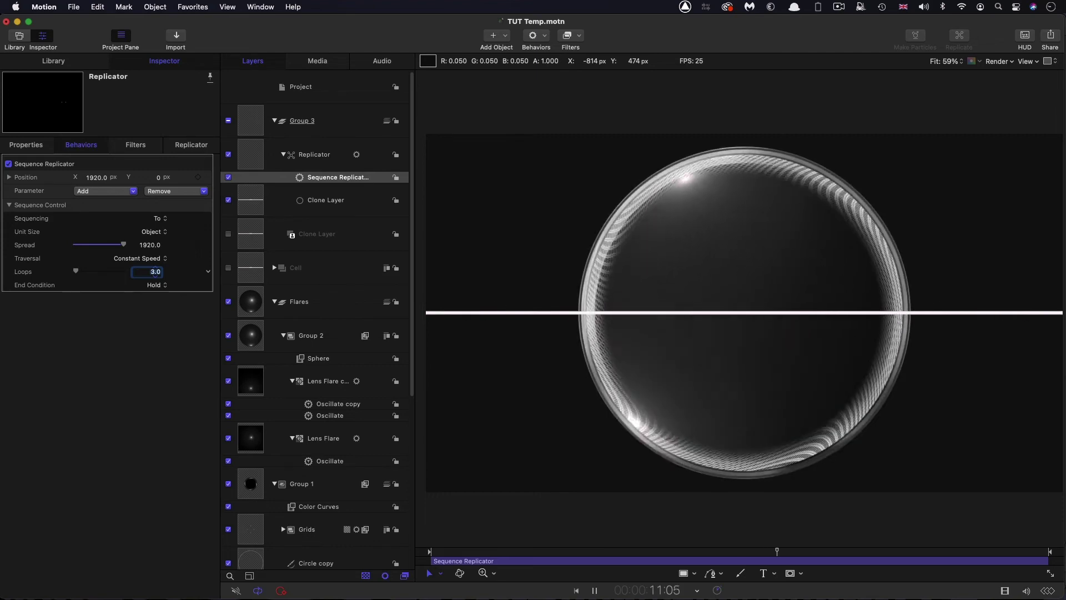
Stop playback and duplicate the Replicator layer in Group 3
click(255, 154)
key(space)
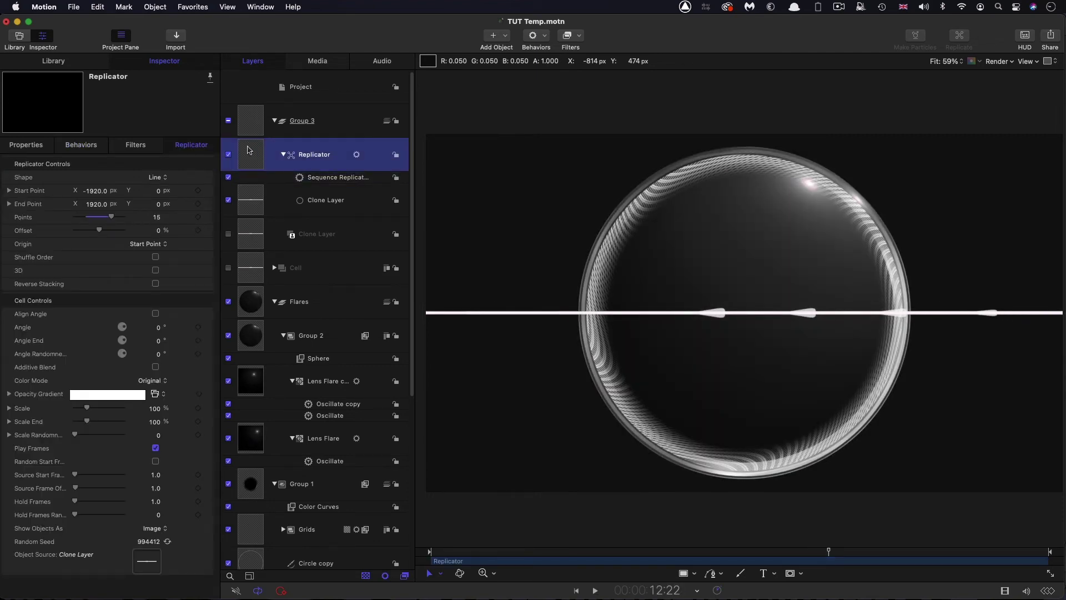
right_click(248, 149)
click(271, 192)
Set the duplicated replicator's points to 13 and preview the animation
click(157, 217)
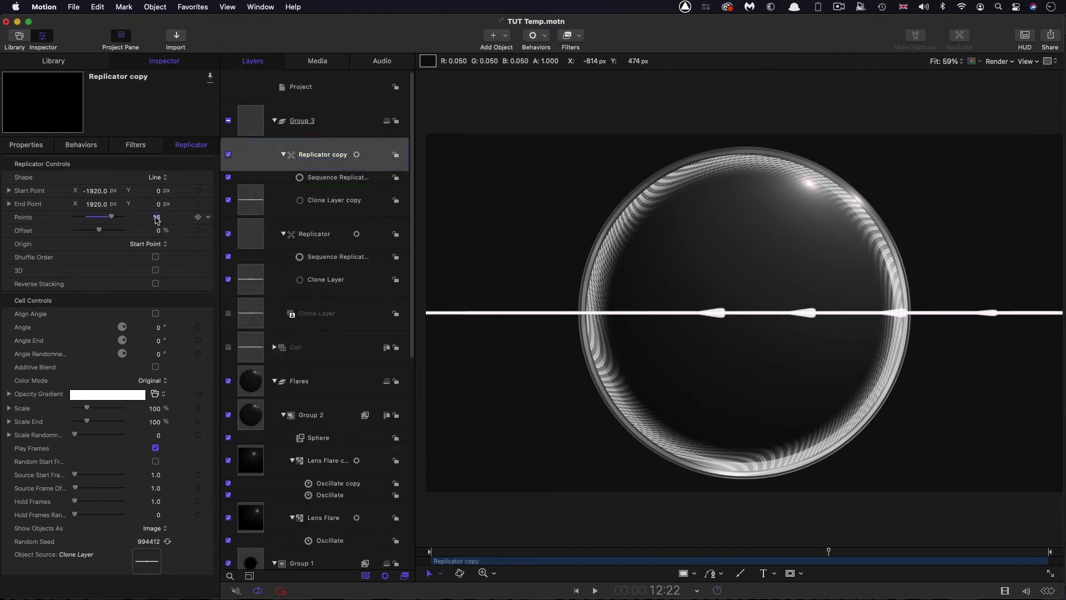
text(1)
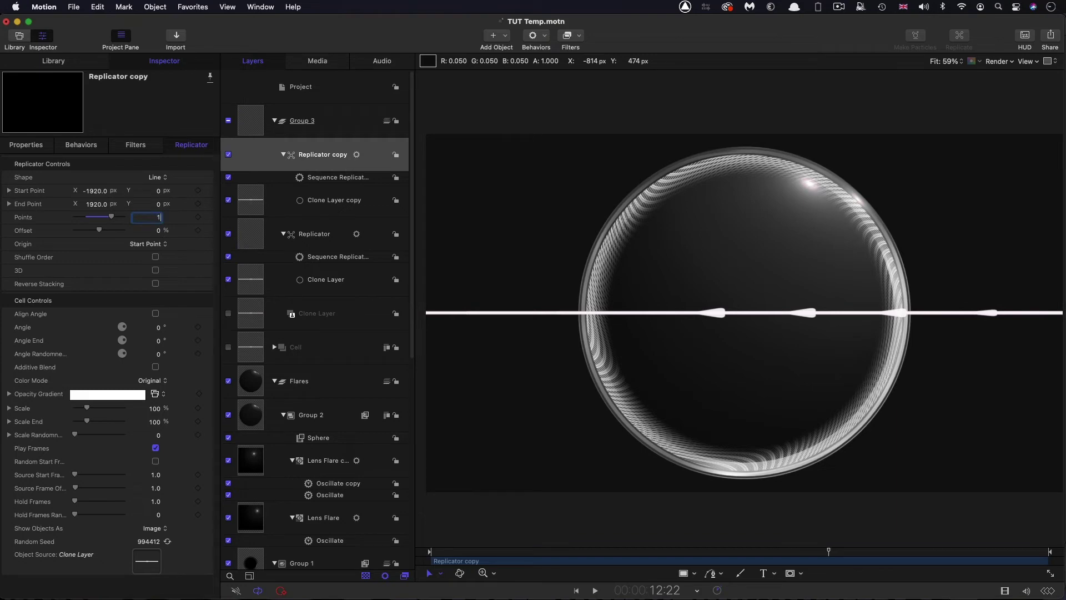
text(3)
key(Return)
key(space)
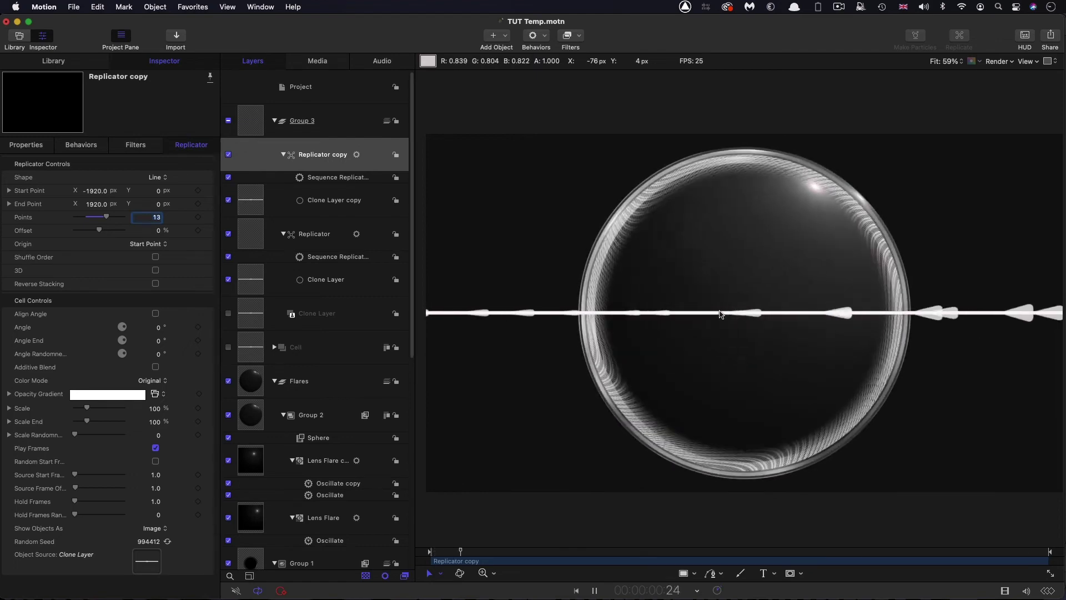
key(space)
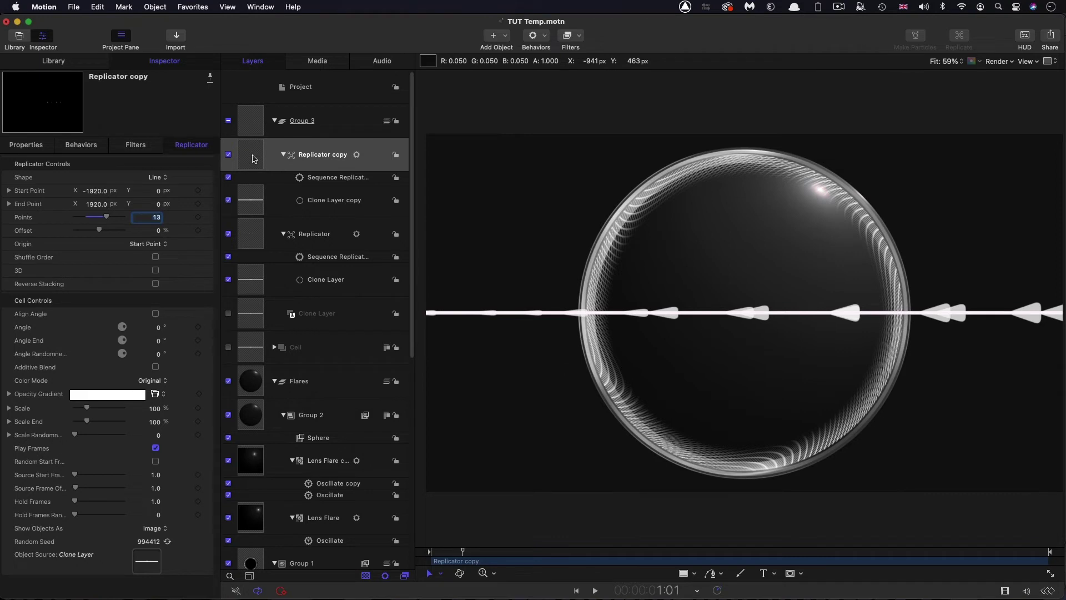
Change the type of Group 3 from 3D to 2D
click(250, 121)
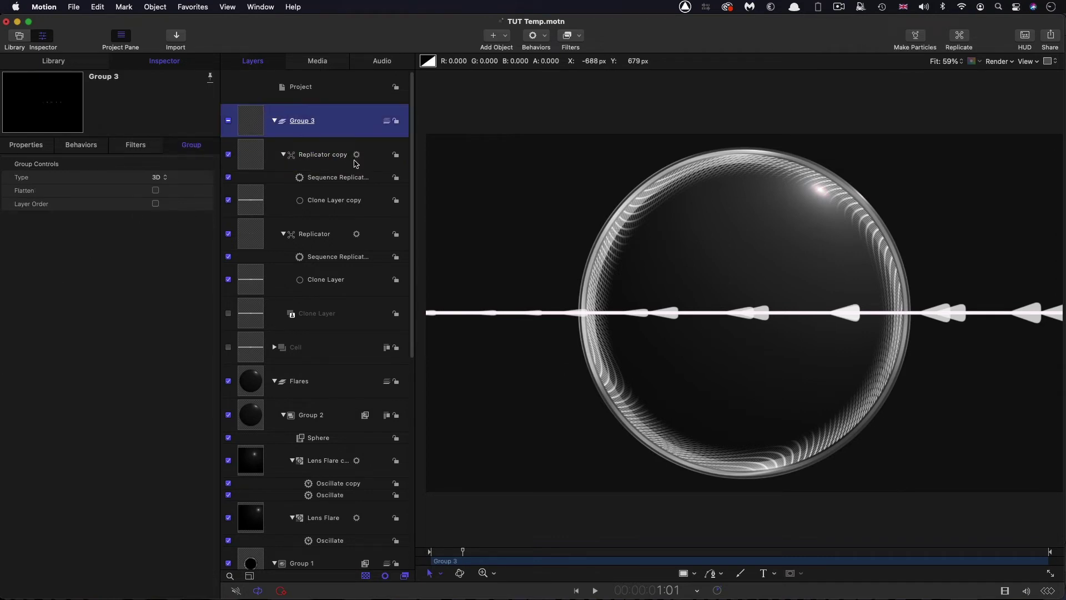
click(158, 178)
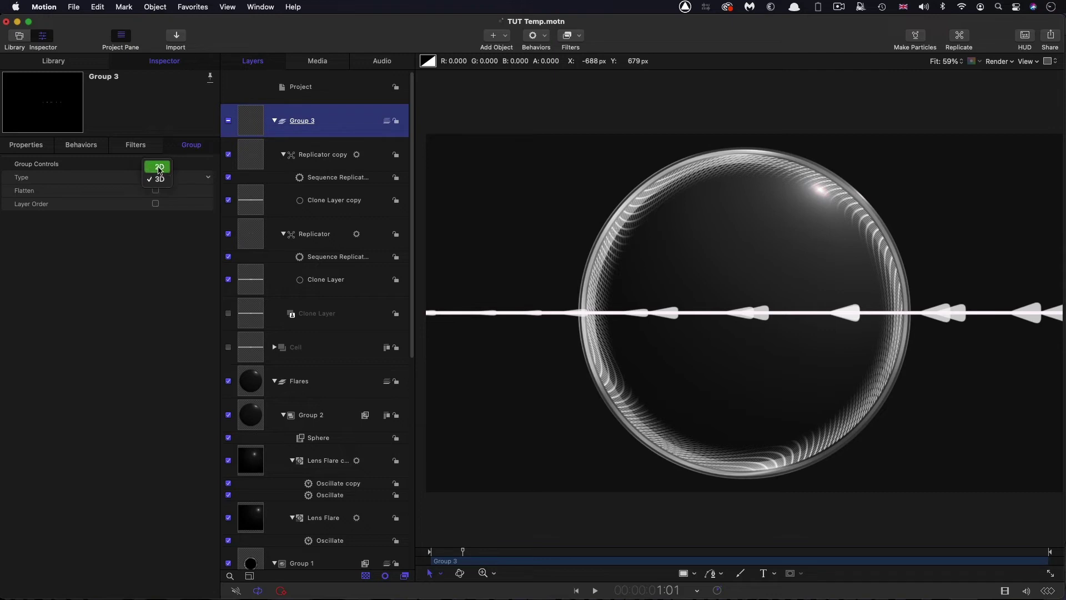
click(159, 168)
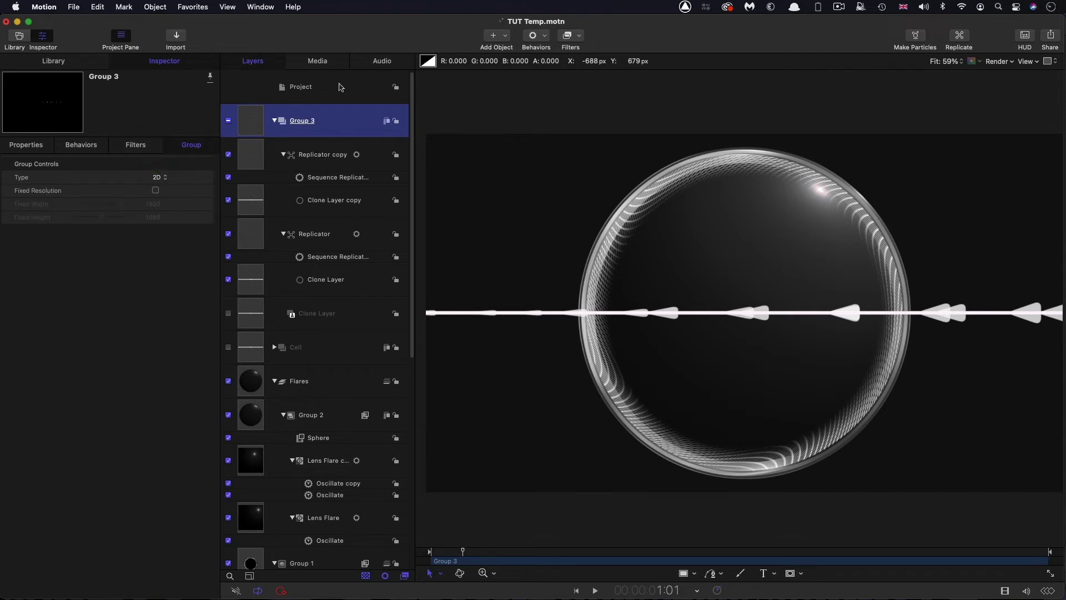
Add a Gaussian Blur filter and a Levels filter to Group 3
click(578, 35)
mouse_move(580, 65)
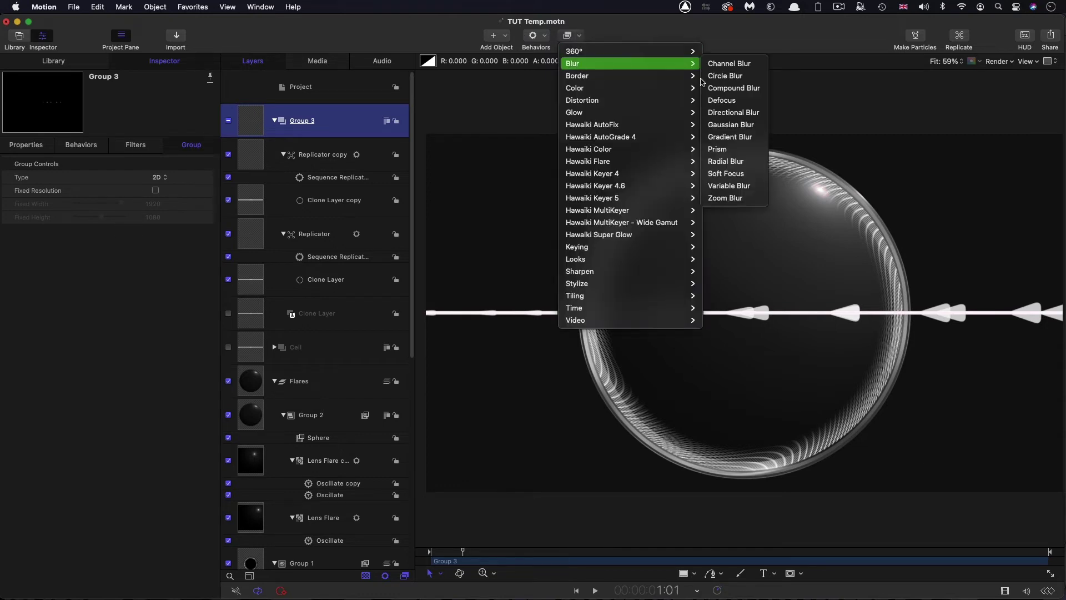
click(734, 125)
click(577, 35)
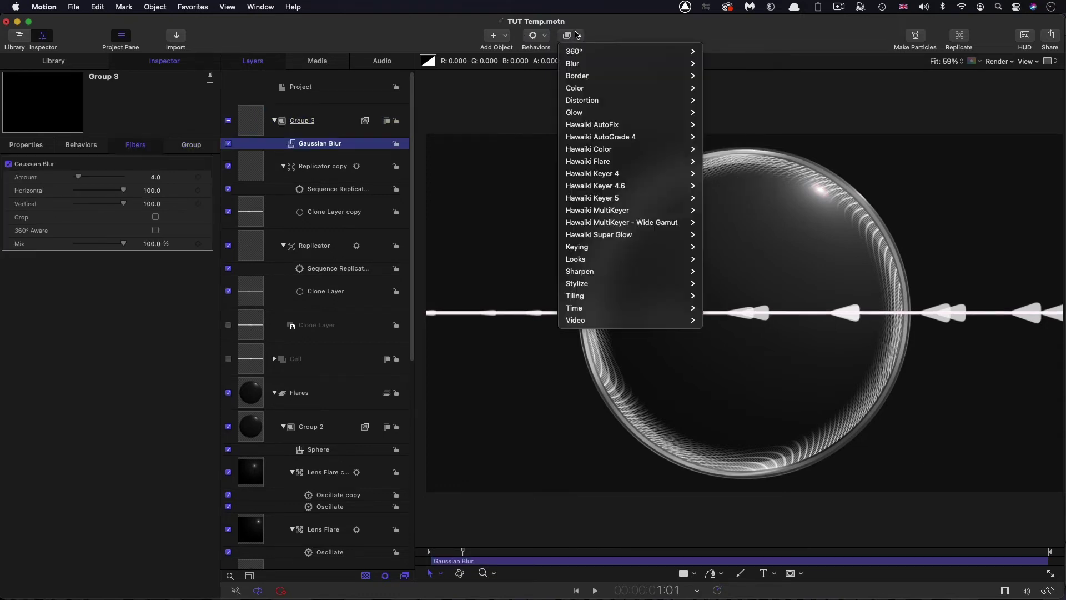
mouse_move(578, 91)
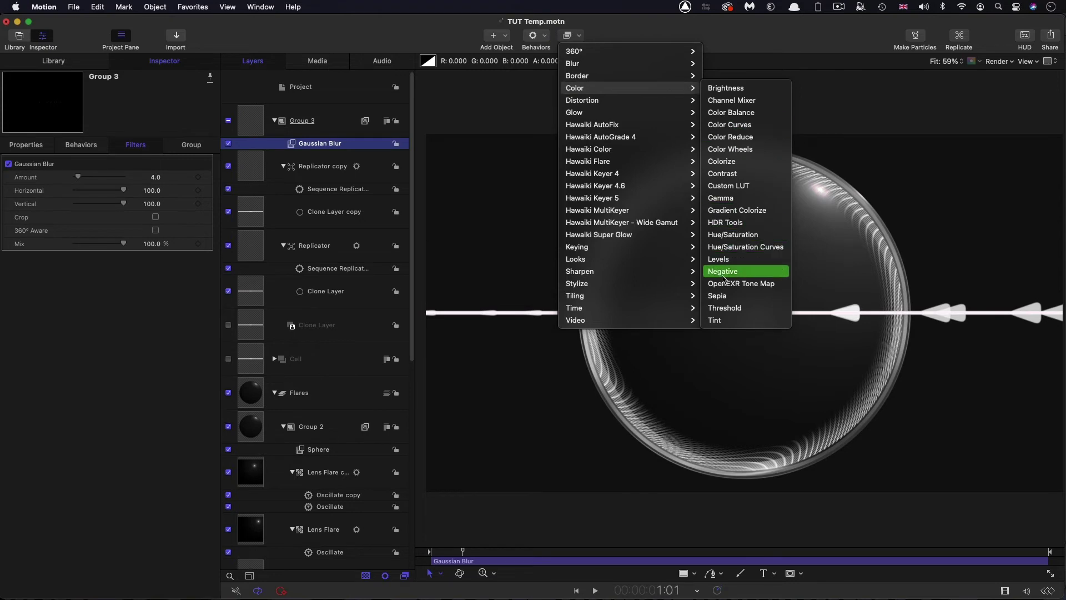
click(718, 259)
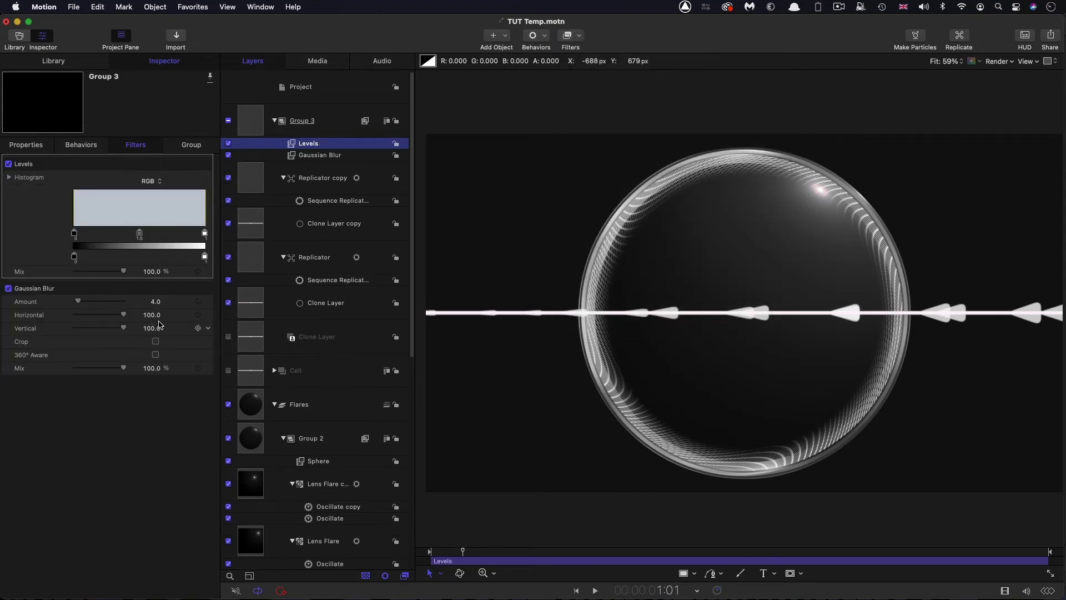
Set the Gaussian Blur amount on Group 3 to 32
click(155, 302)
double_click(156, 302)
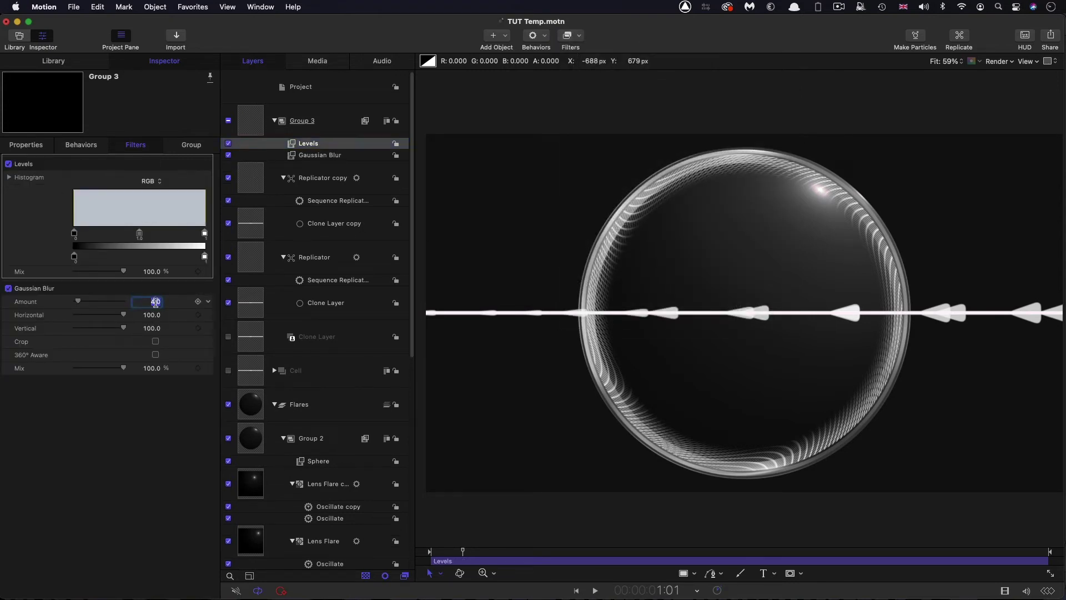
text(32)
key(Return)
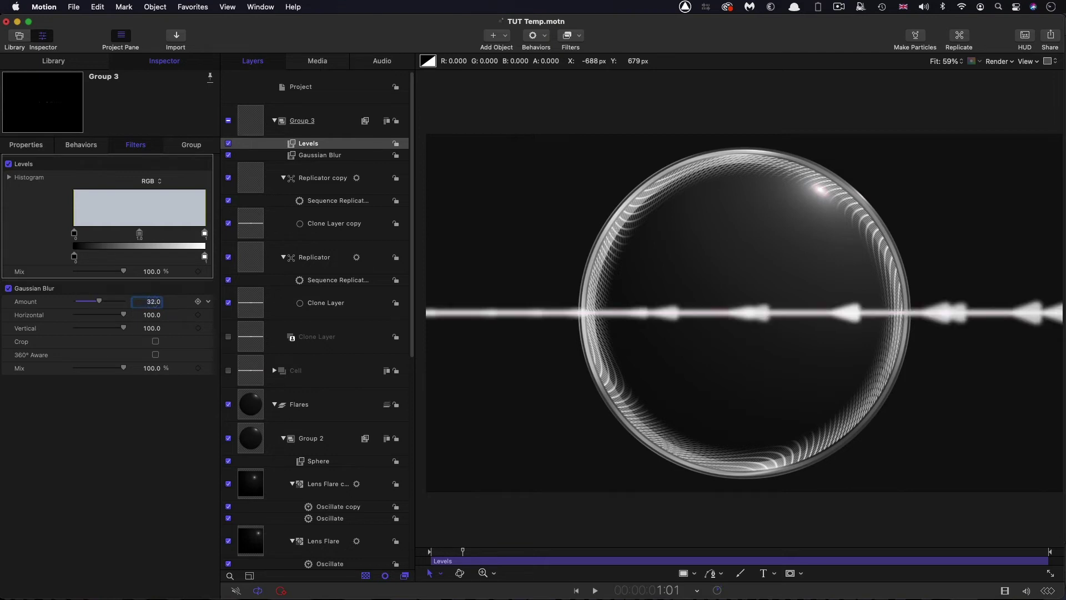
Adjust the Levels filter's Alpha channel, raising the black input to about 0.36 and lowering the white input to about 0.53
click(143, 180)
click(154, 227)
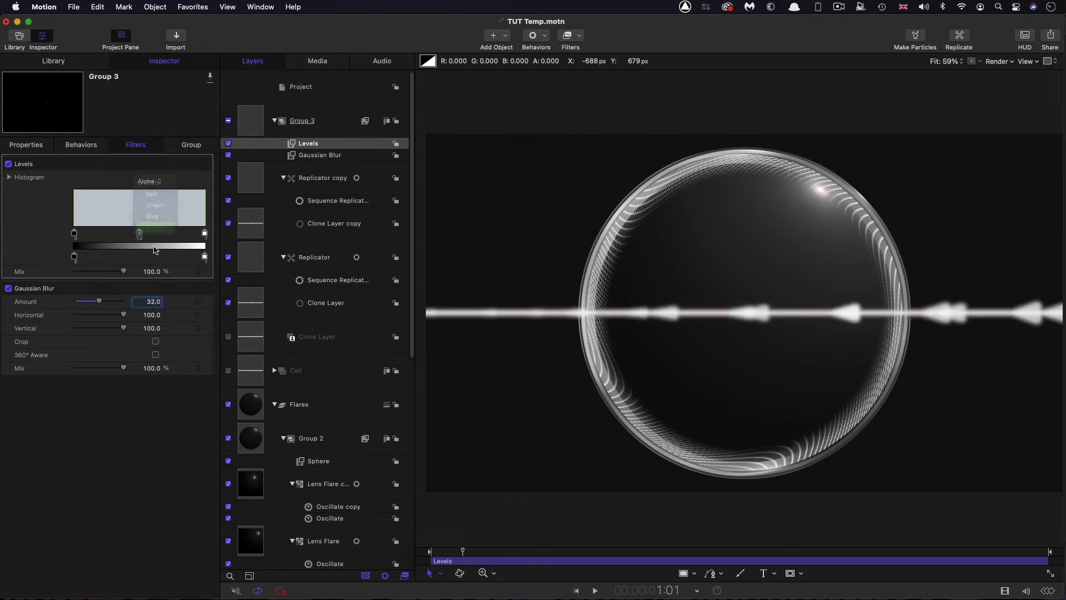
drag(75, 234, 115, 234)
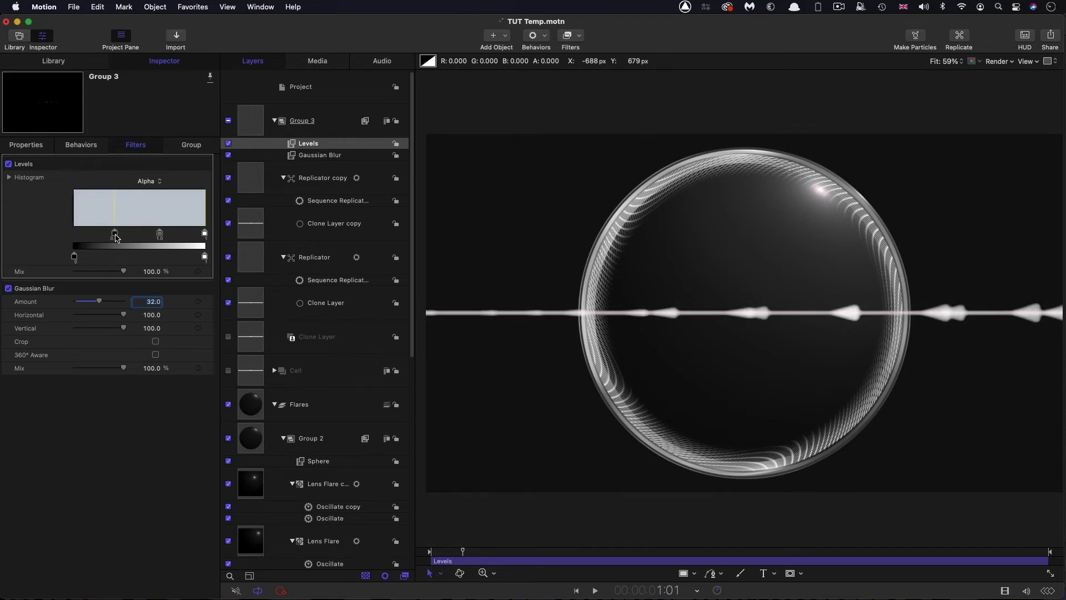
mouse_move(204, 234)
mouse_down()
mouse_move(124, 237)
mouse_move(143, 238)
mouse_up()
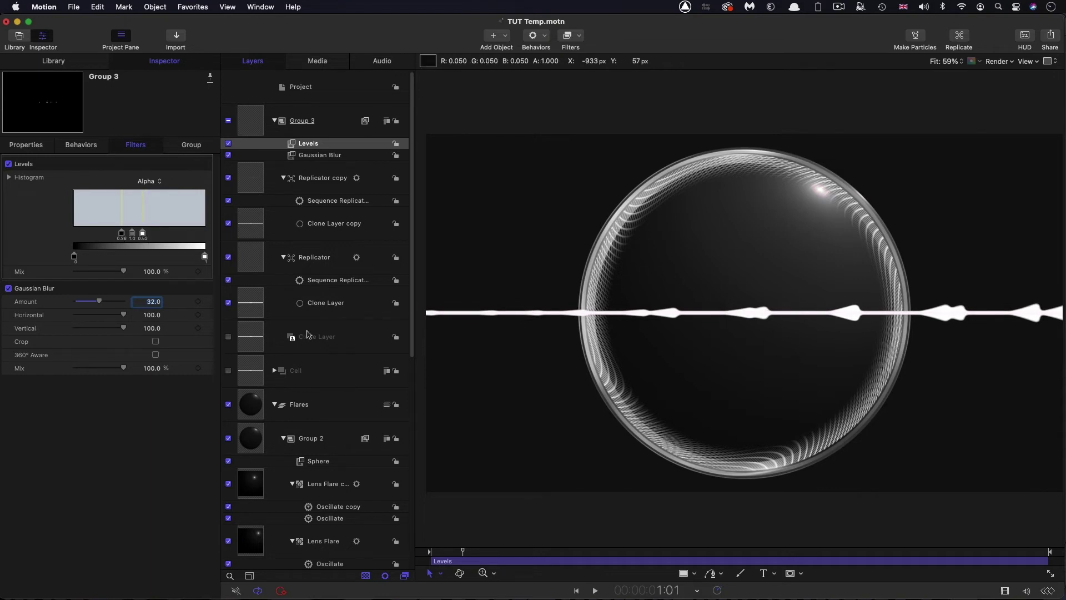
Disable the Levels and Gaussian Blur filters together and re-enable them to compare the line's shape with and without them
shift+click(303, 156)
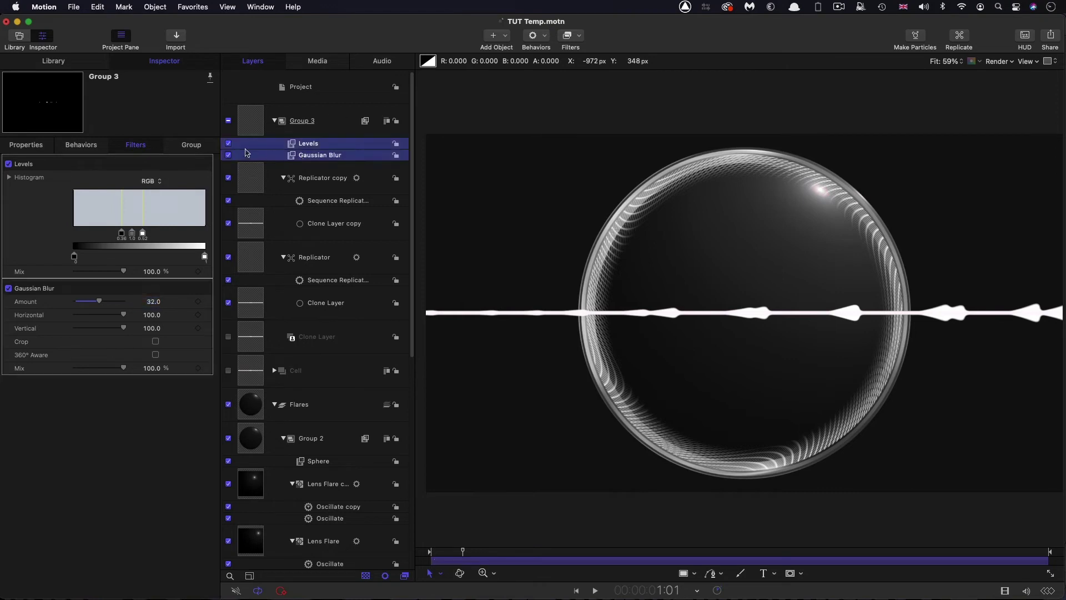
click(228, 144)
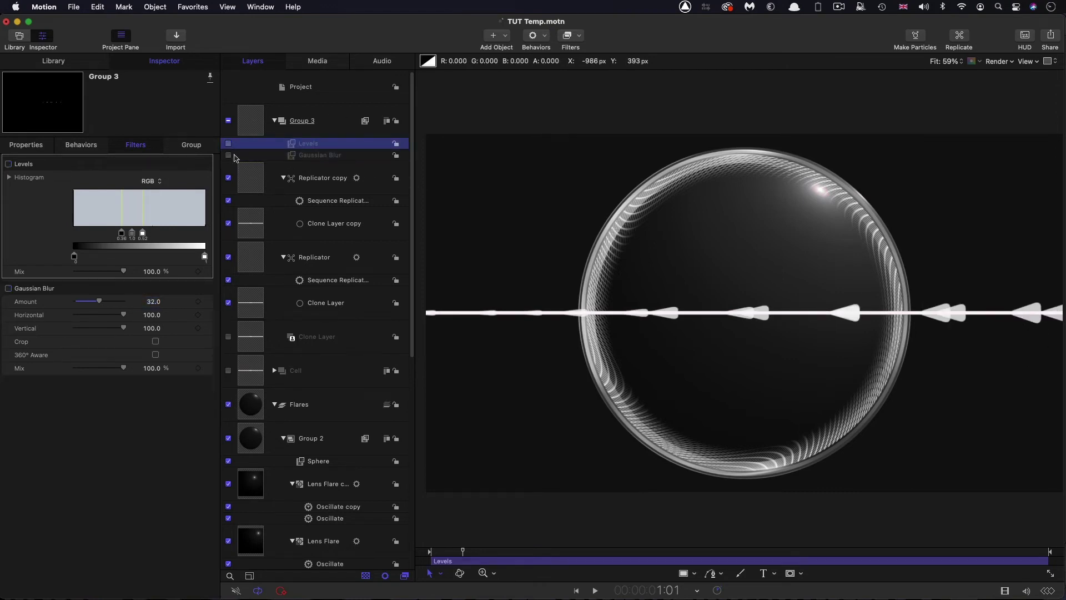
click(318, 155)
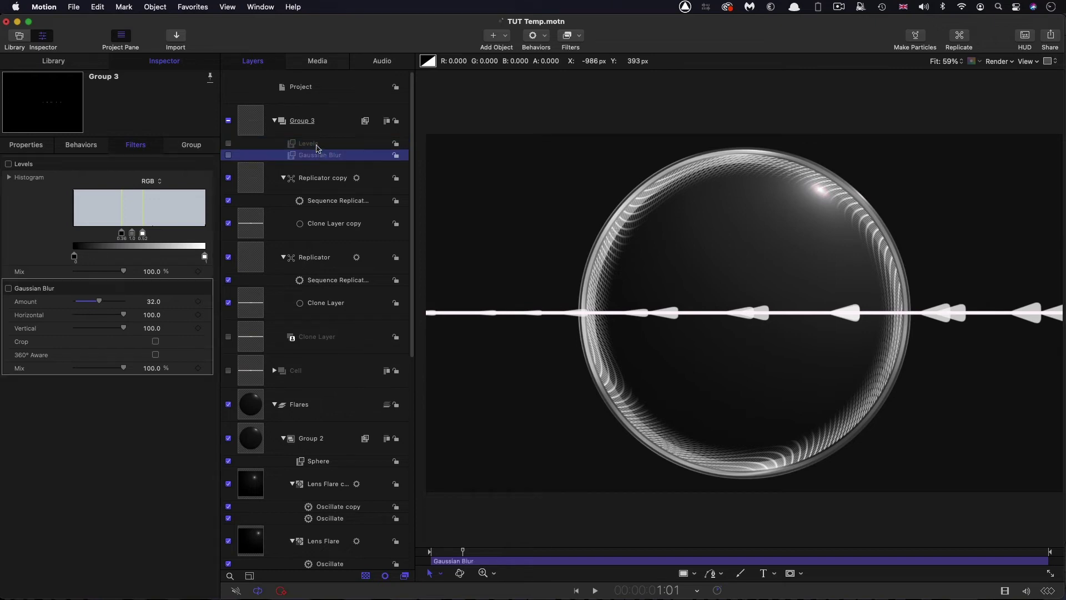
shift+click(317, 146)
click(229, 144)
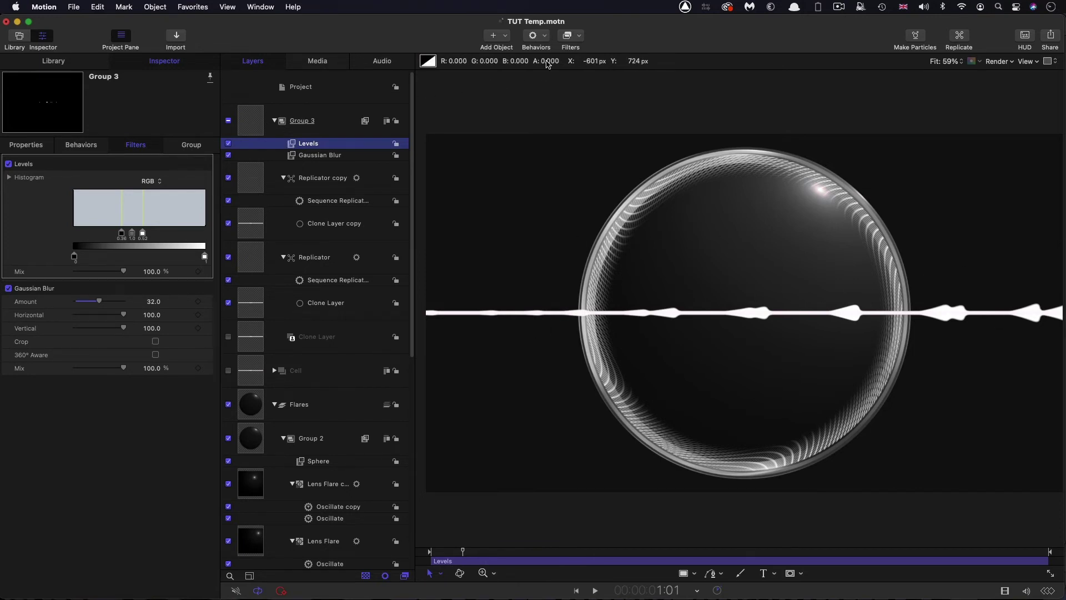
Add a Neon filter to Group 3 with outer brightness 1 and outer glow 150
click(580, 39)
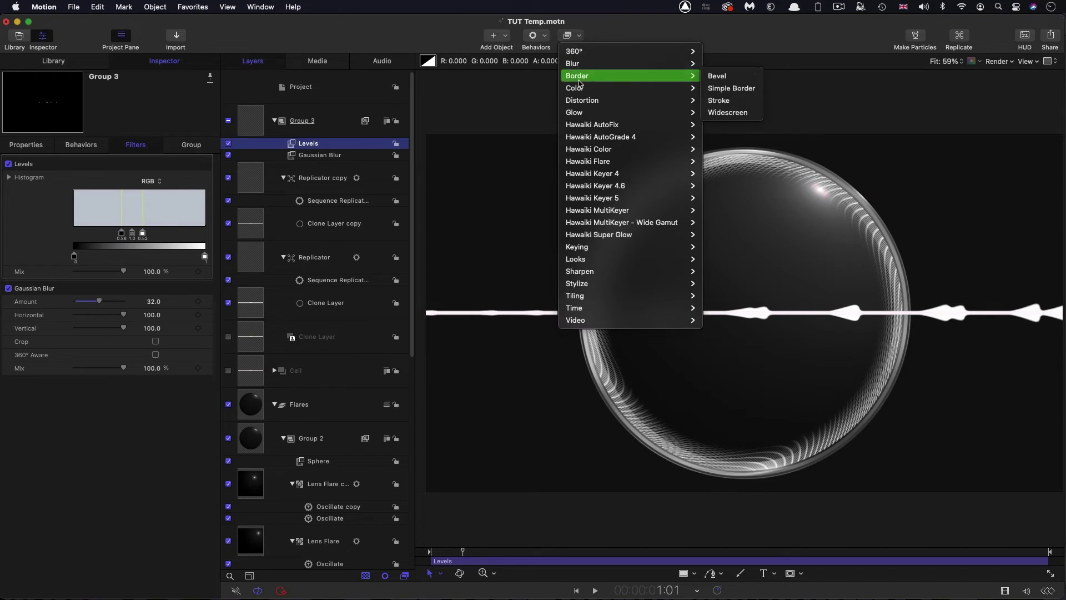
mouse_move(586, 114)
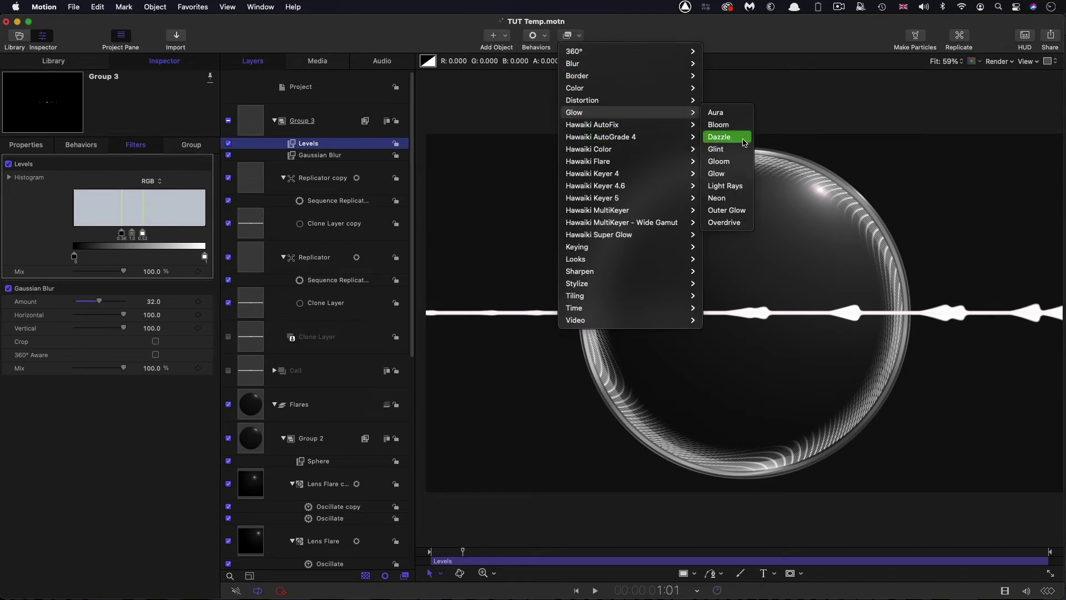
click(721, 200)
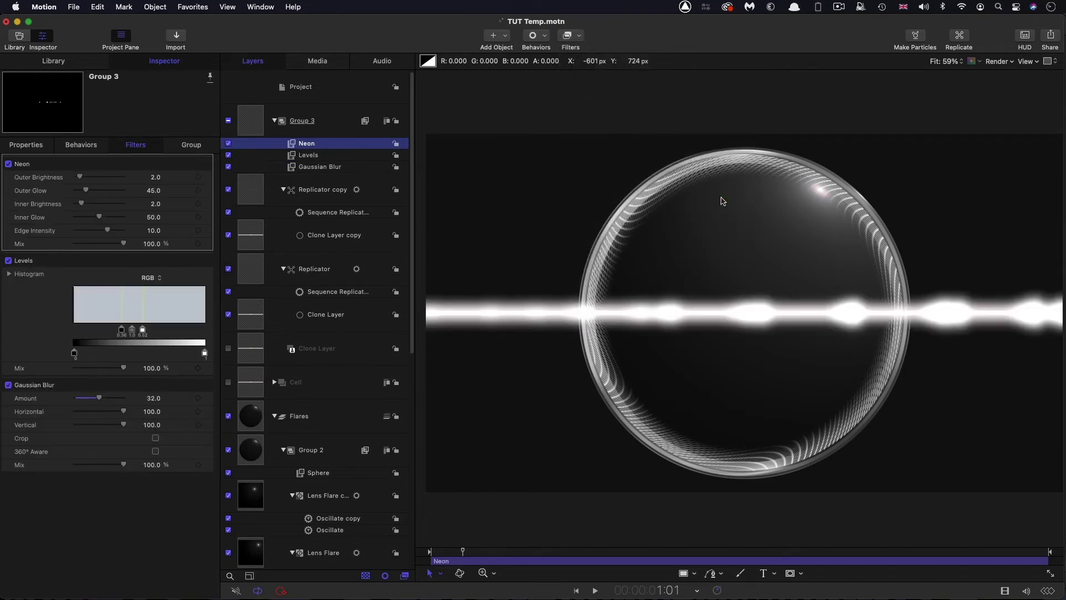
double_click(156, 178)
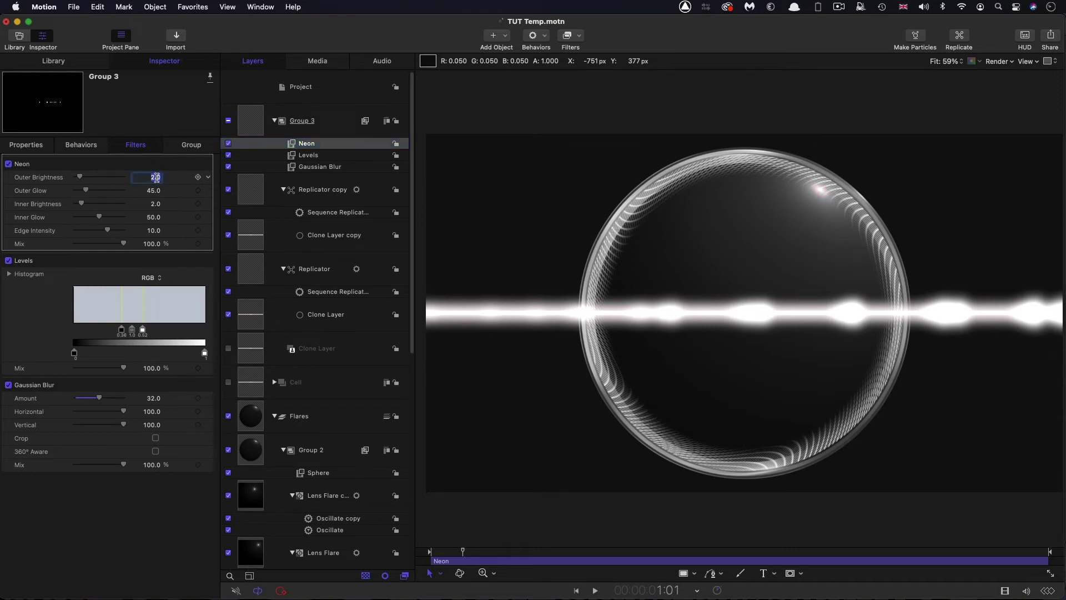
text(1)
key(Tab)
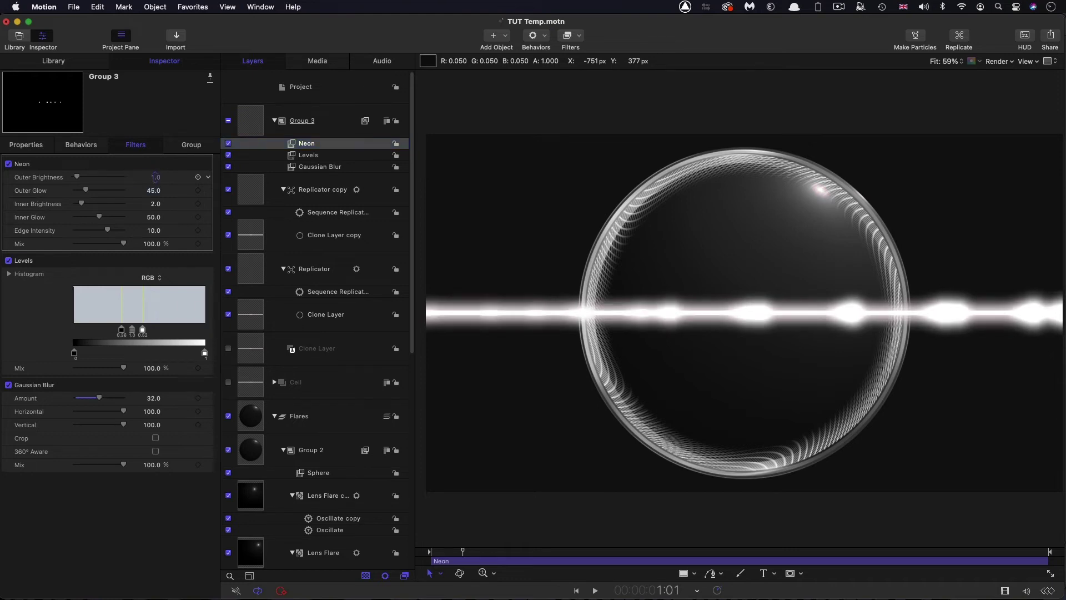
text(150)
key(Return)
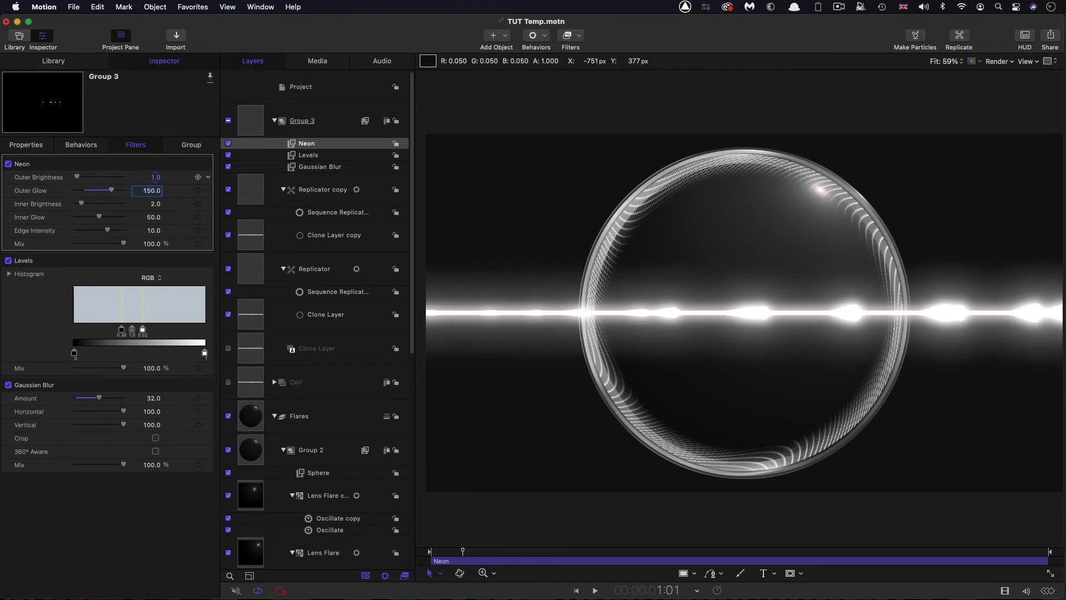
Set the Neon filter's inner brightness to 1.5, inner glow to 50, edge intensity to 0 and mix to 75%
key(Tab)
text(1.5)
key(Tab)
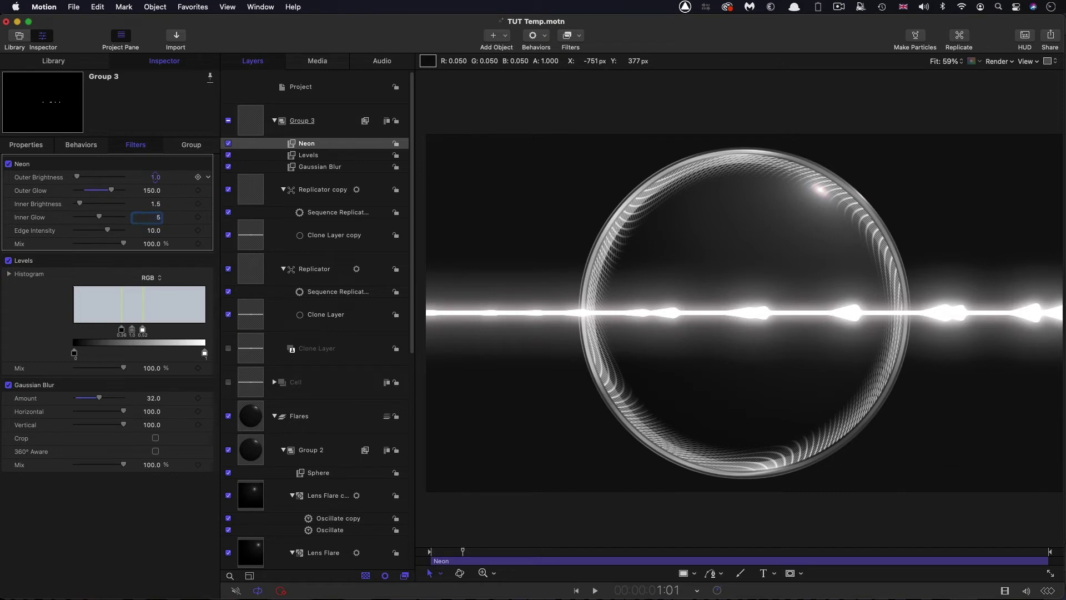
key(Tab)
text(0)
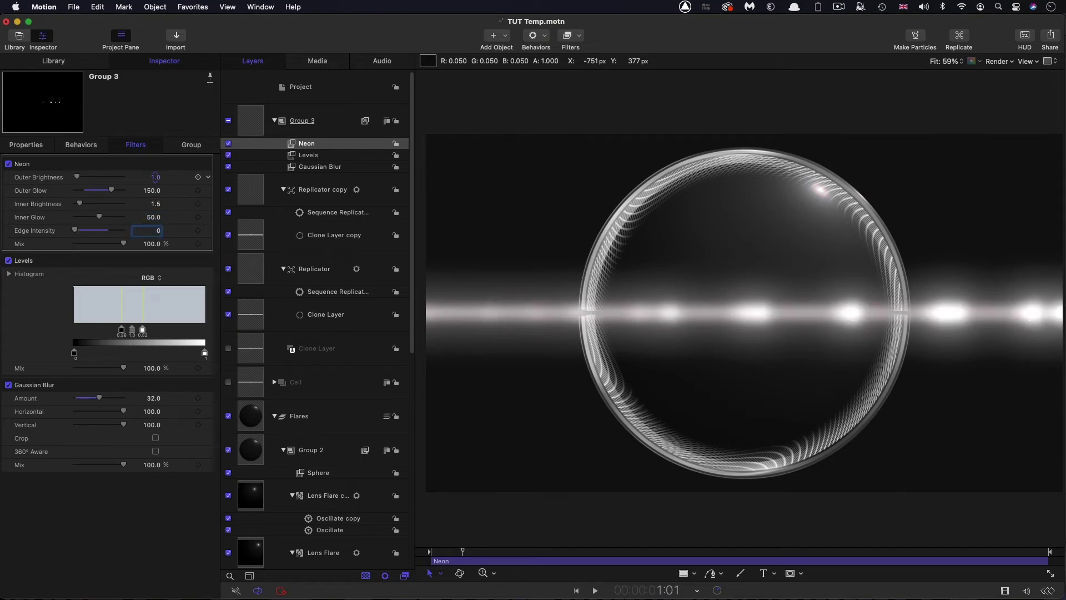
key(Tab)
text(75)
key(Return)
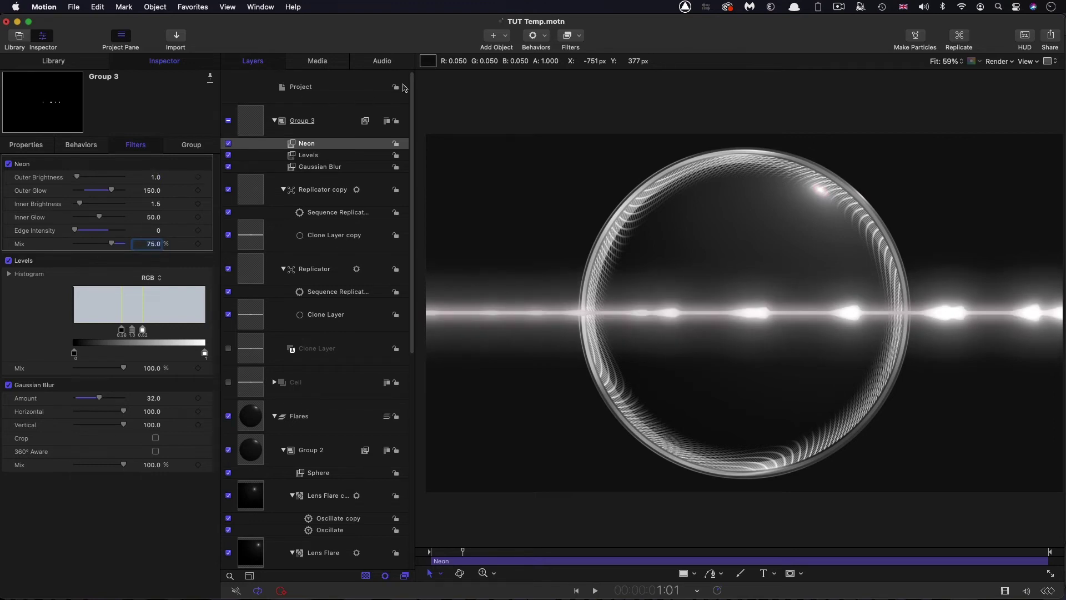
Add a Channel Blur filter to Group 3 and restrict it to blue by turning off Blur Red, Blur Green and Blur Alpha
click(582, 36)
mouse_move(609, 66)
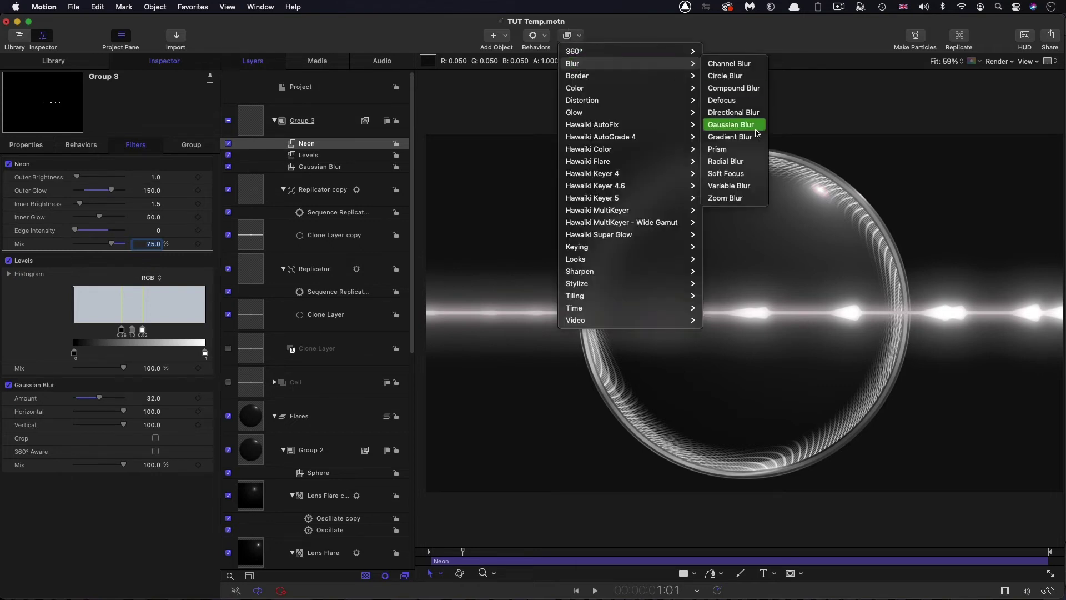
click(746, 64)
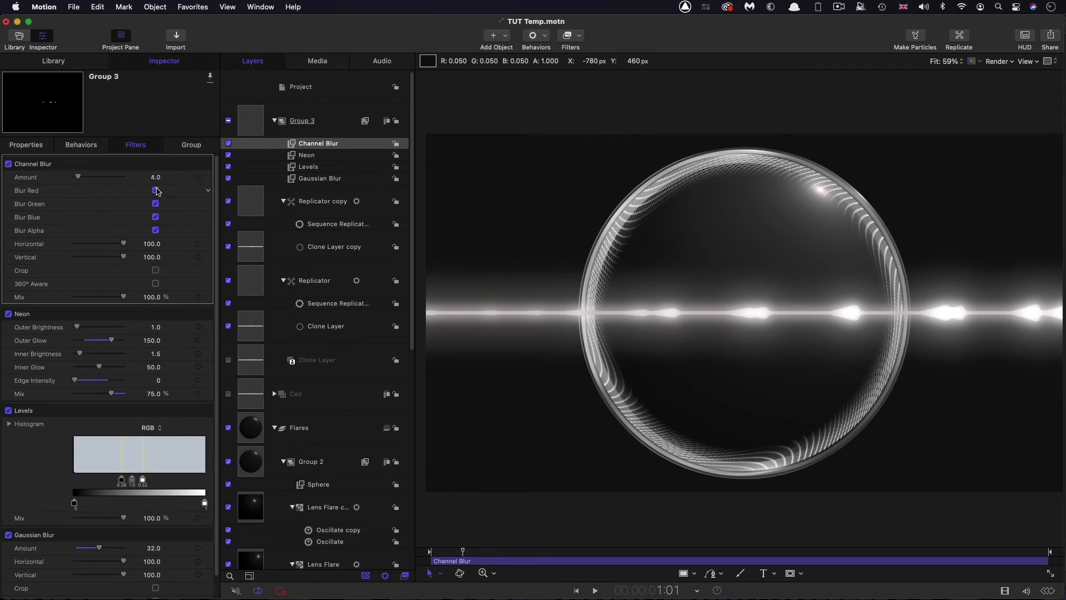
click(156, 190)
click(156, 204)
click(156, 230)
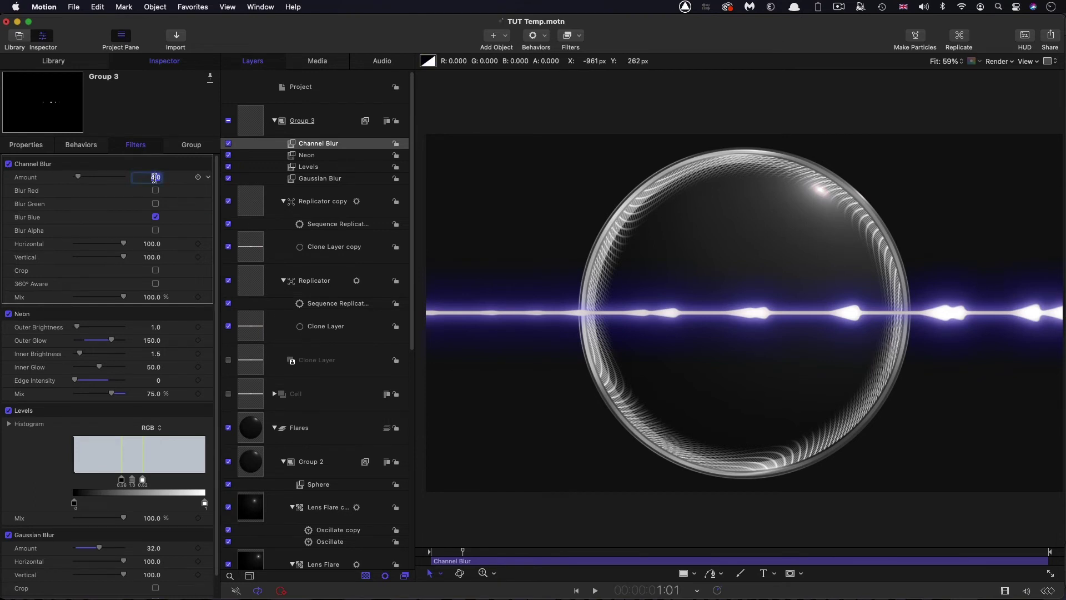
Enable Fixed Resolution on Group 3 and wrap it in a new parent group set to 2D
click(243, 123)
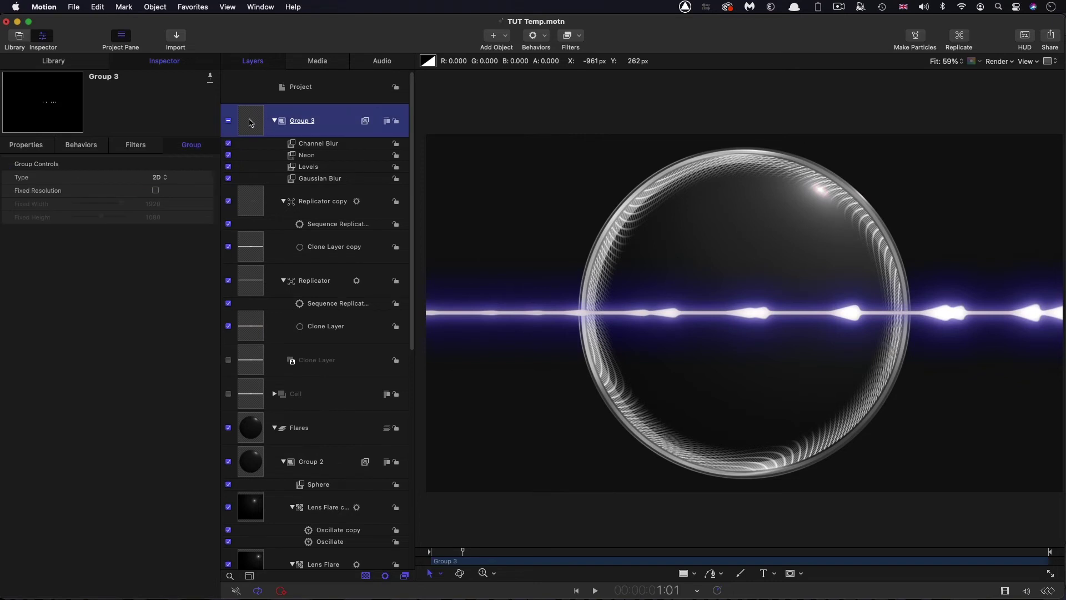
click(156, 190)
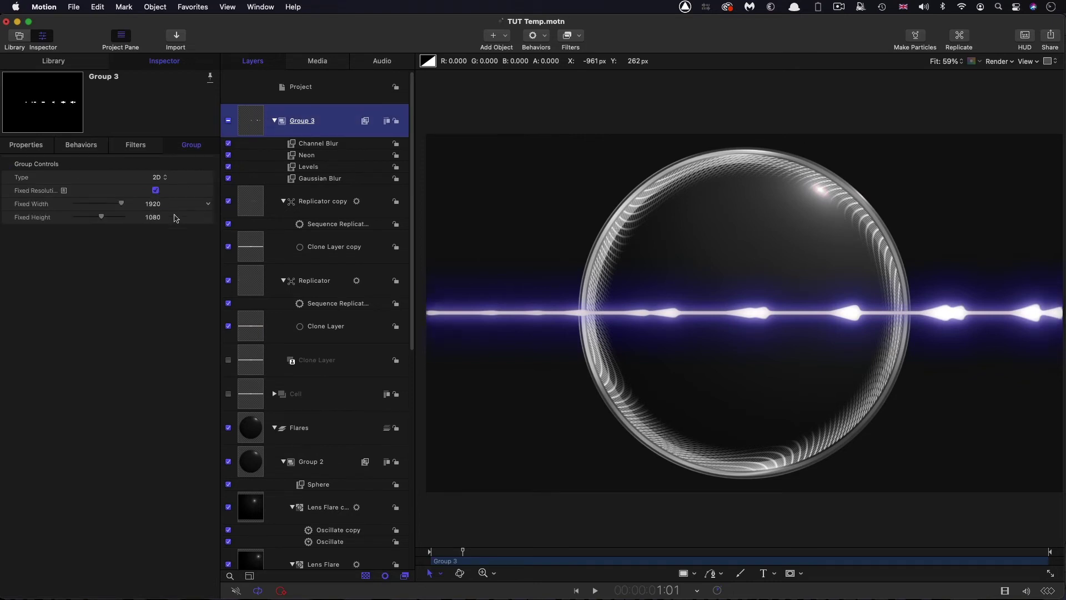
right_click(245, 114)
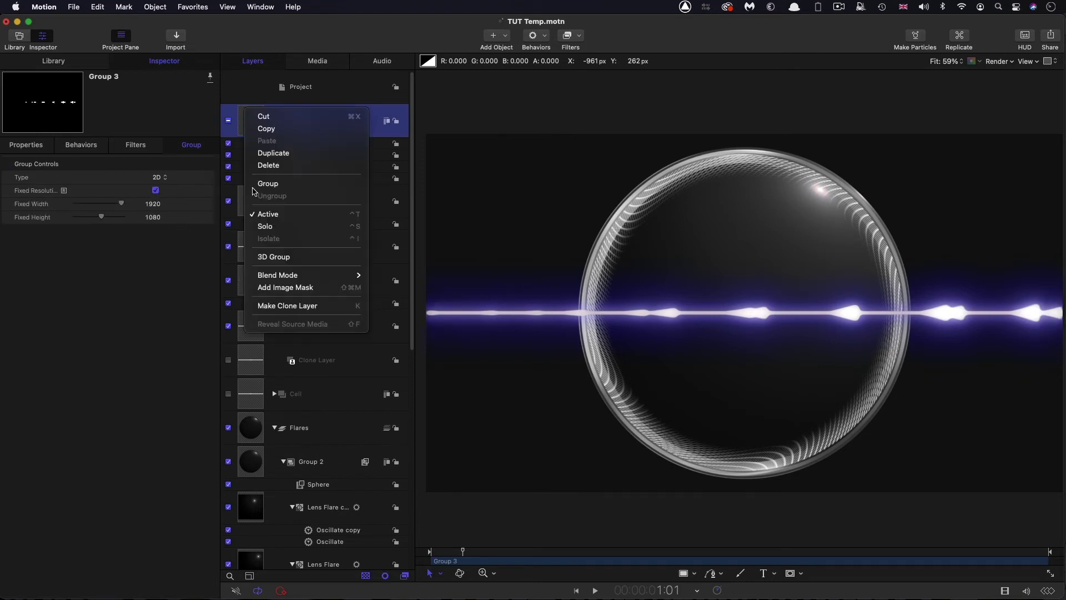
click(276, 184)
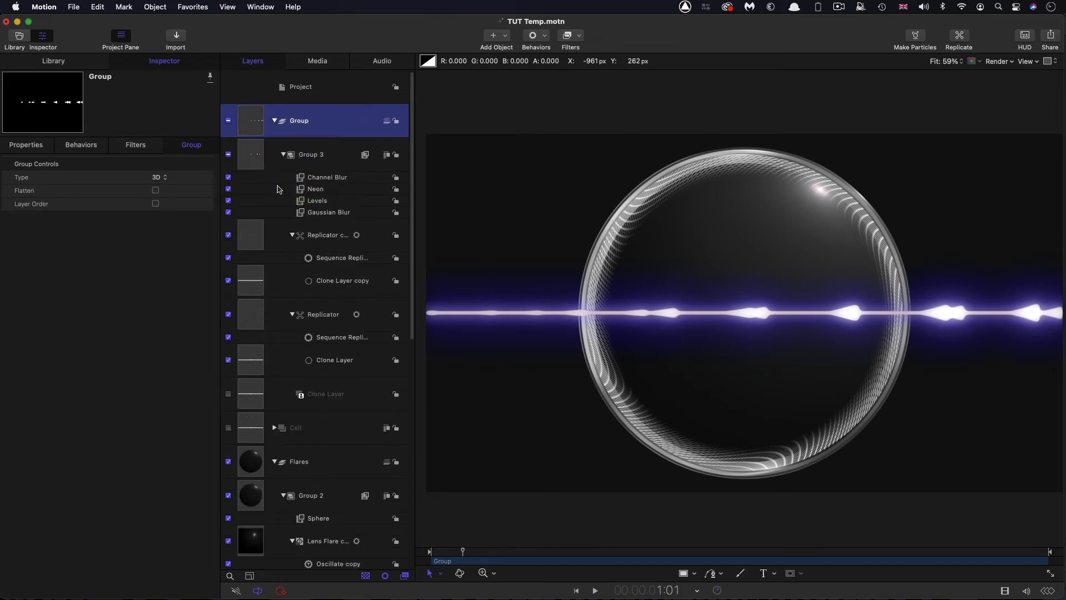
click(162, 181)
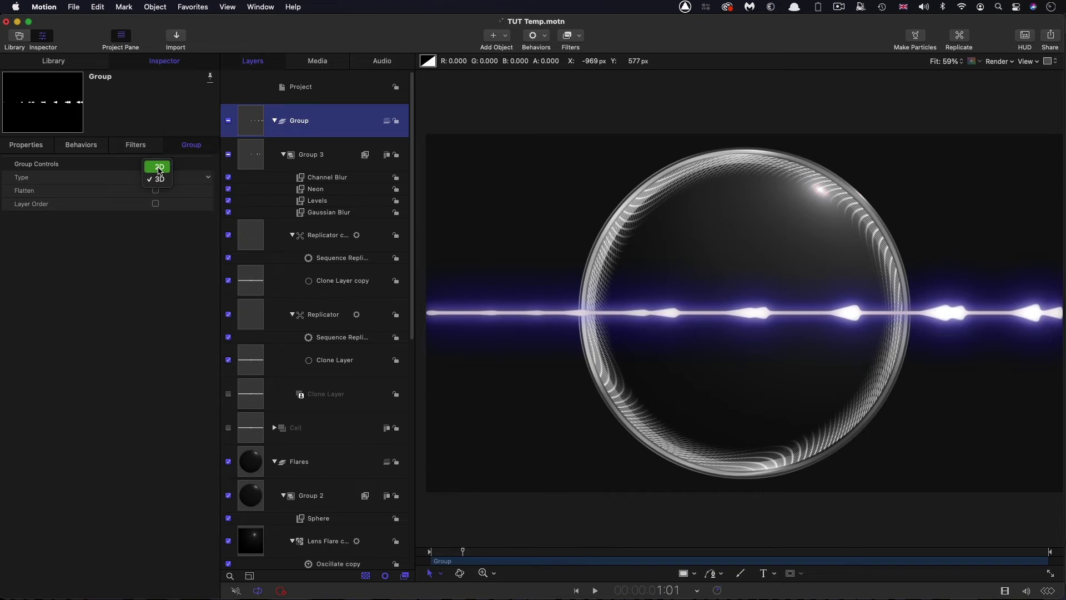
click(159, 171)
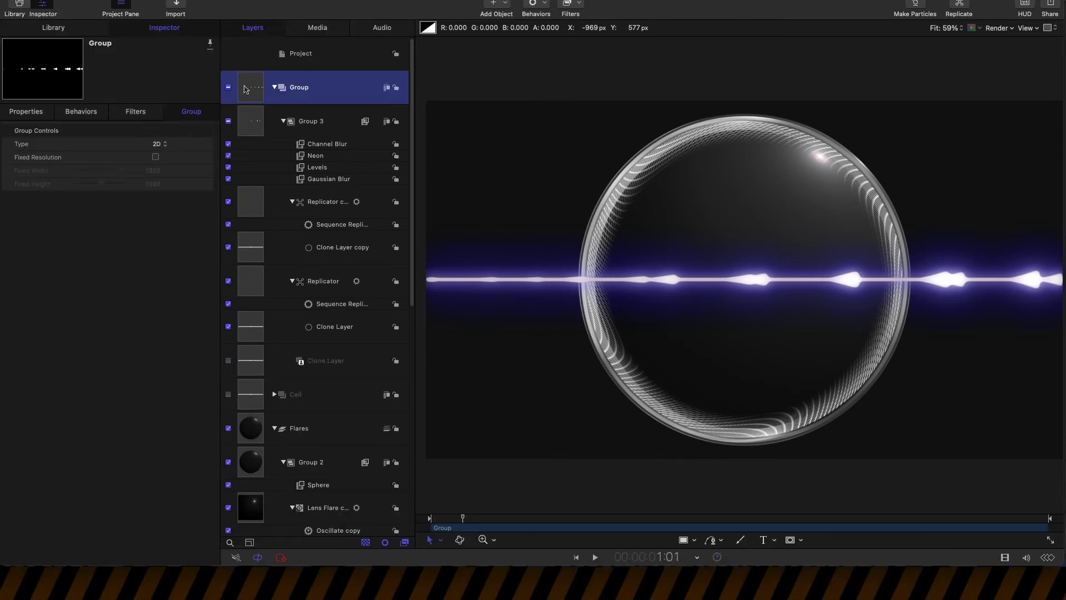
Draw a circle mask of about 479 radius on the 2D group from the sphere's center outward and reset its transform
click(803, 541)
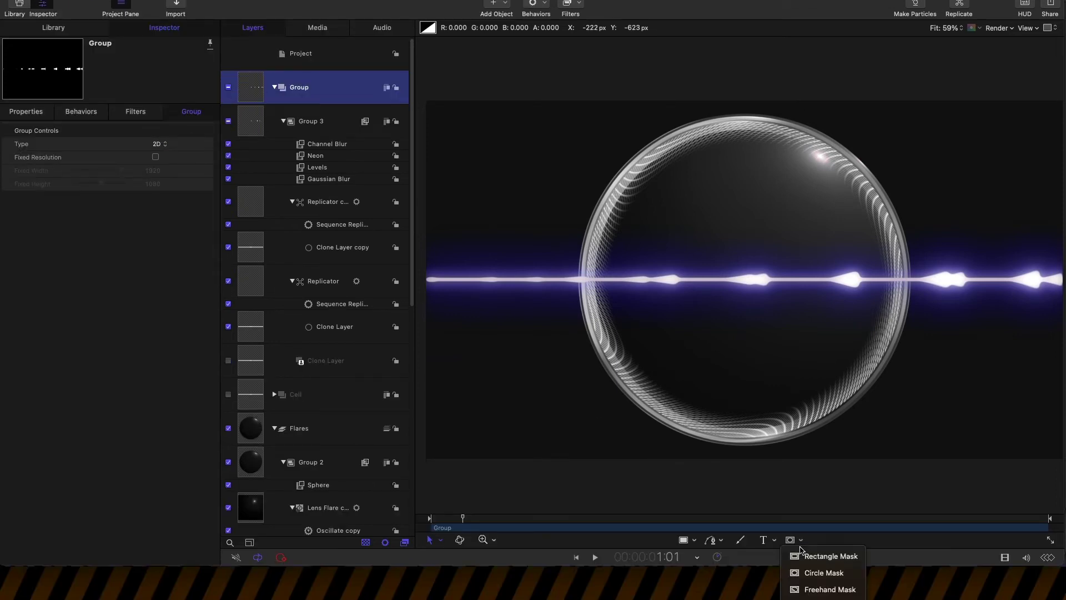
click(823, 572)
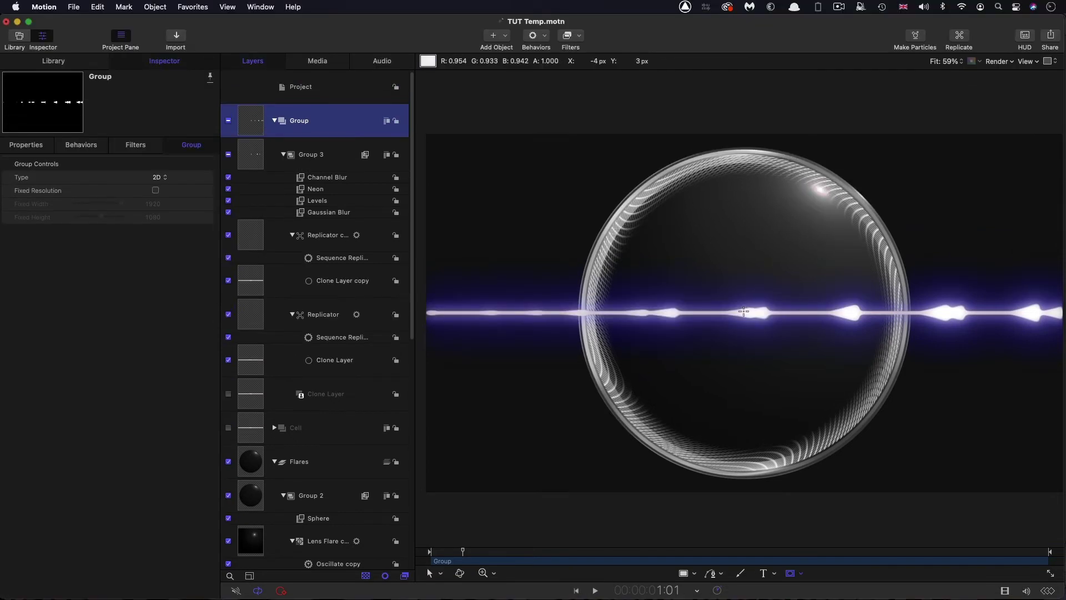
drag(744, 311, 896, 486)
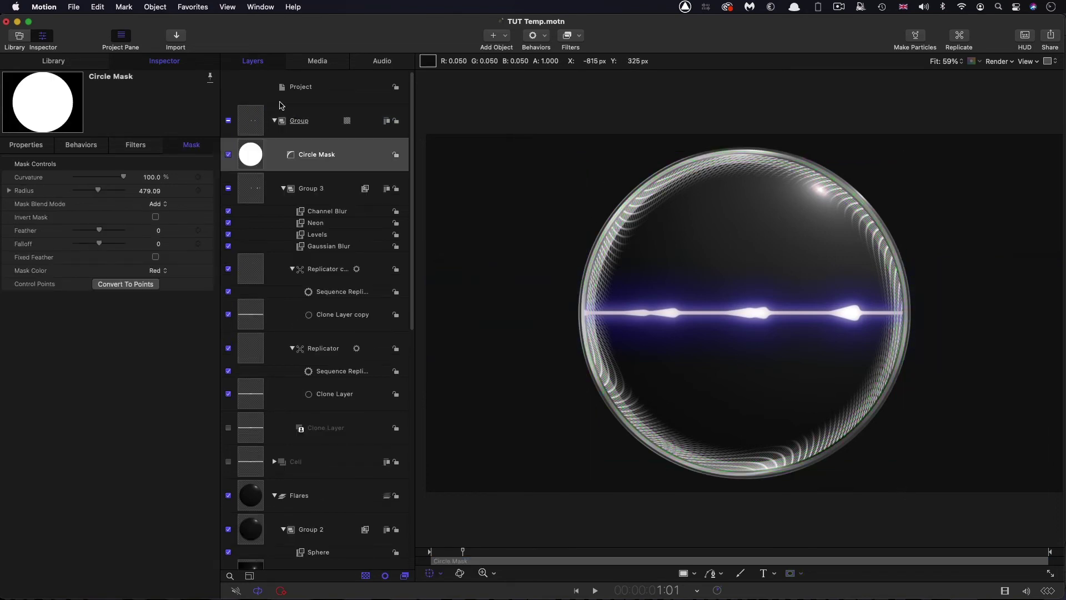
click(39, 146)
right_click(136, 163)
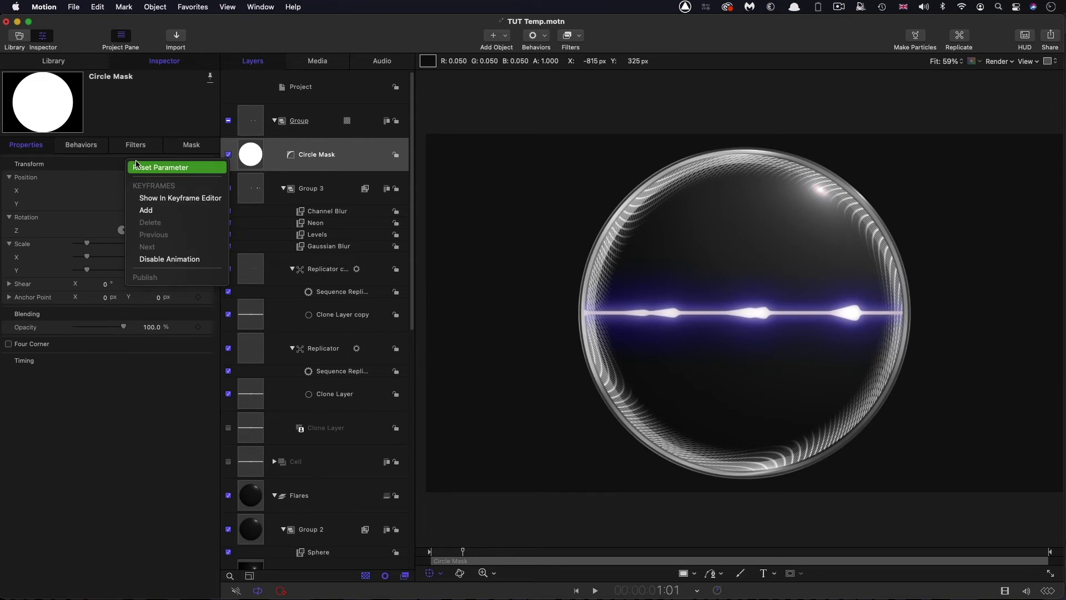
click(135, 167)
Set the circle mask's radius to 440 and its feather to 50
click(191, 144)
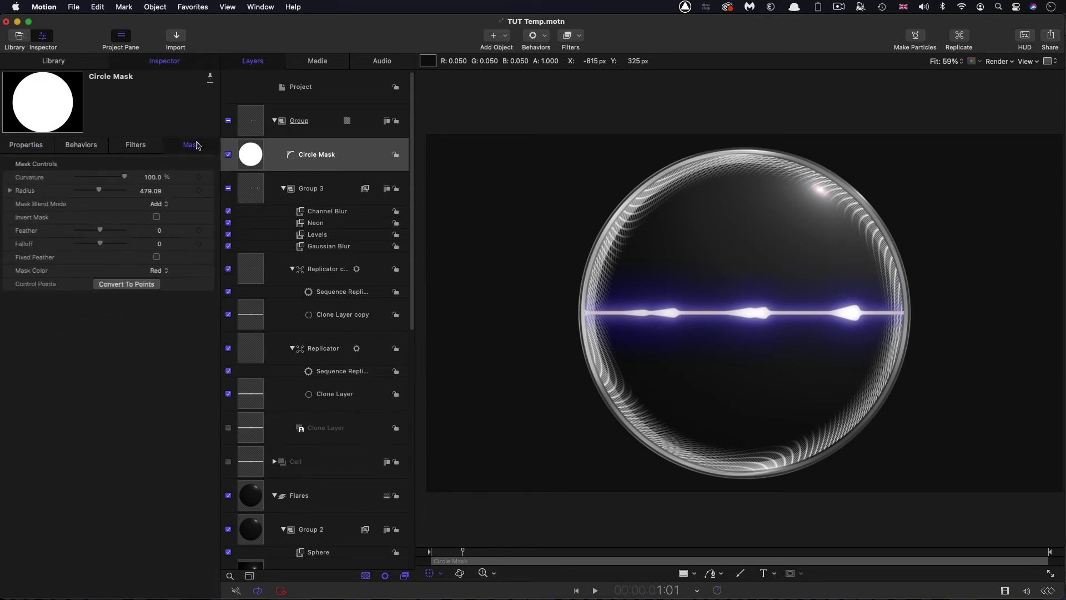
click(148, 191)
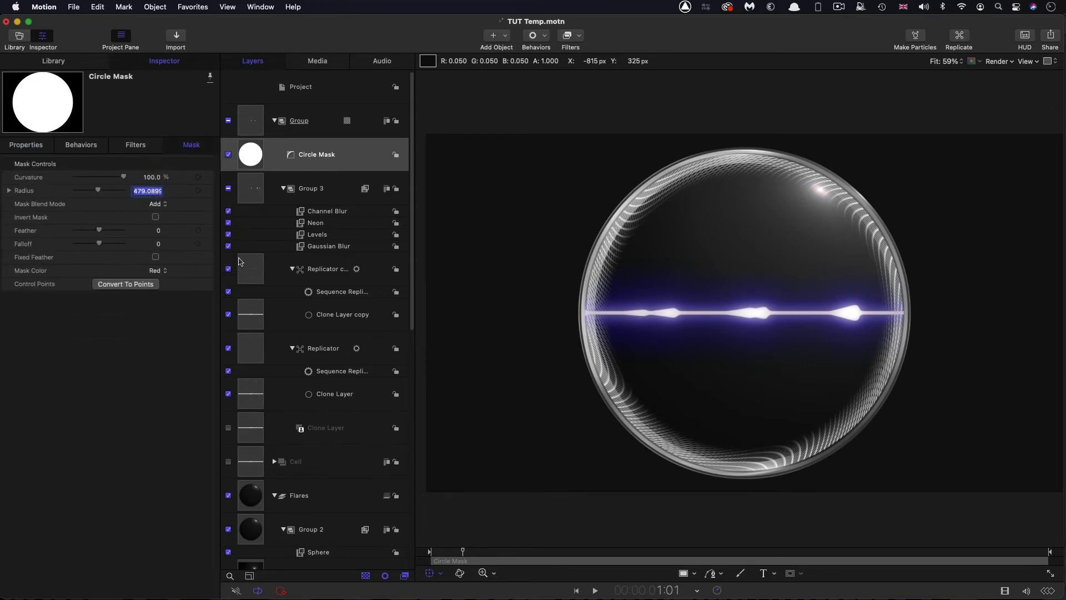
text(440)
key(Return)
click(159, 231)
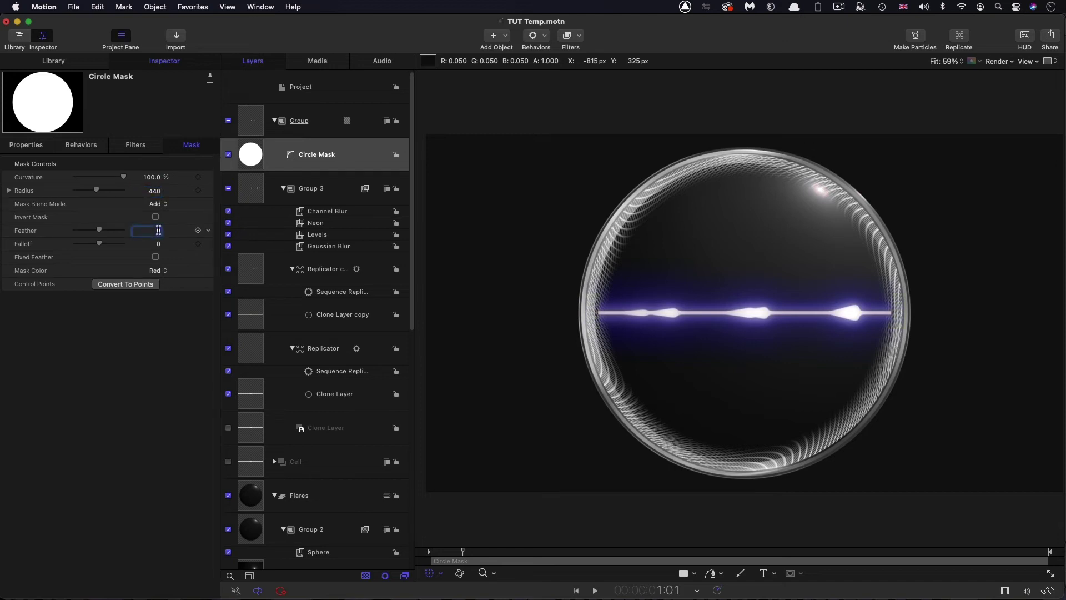
text(50)
key(Return)
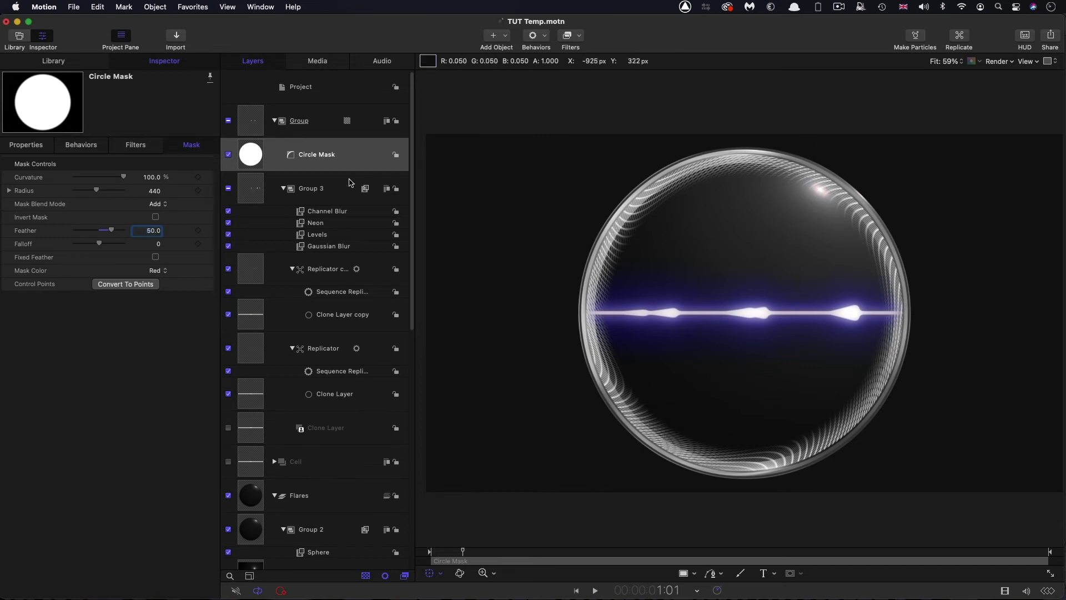
Add a Bulge distortion filter to the masked group and set its amount to 400
click(248, 123)
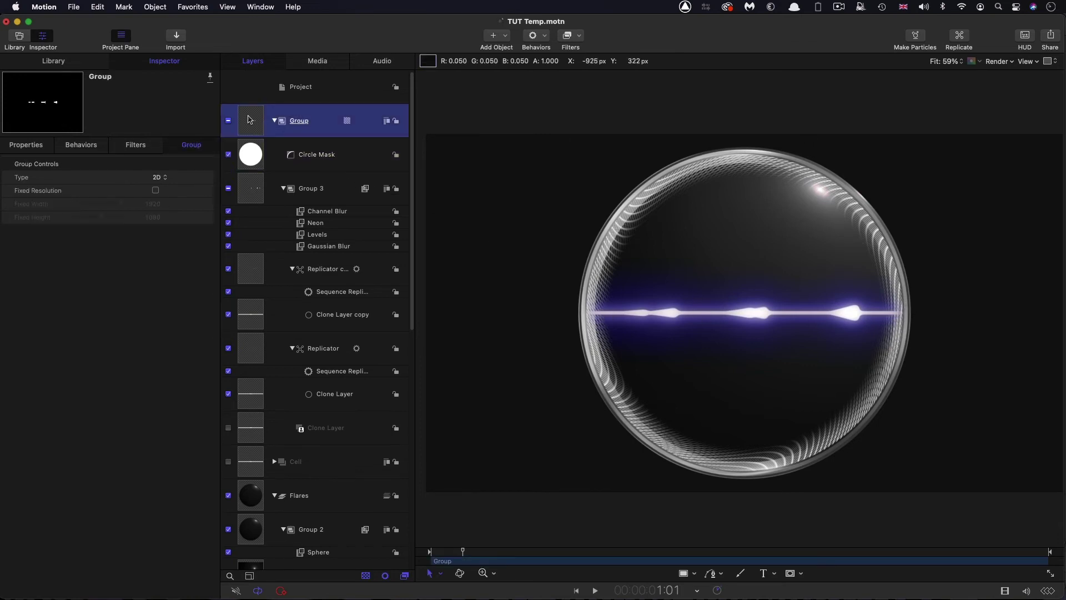
click(578, 36)
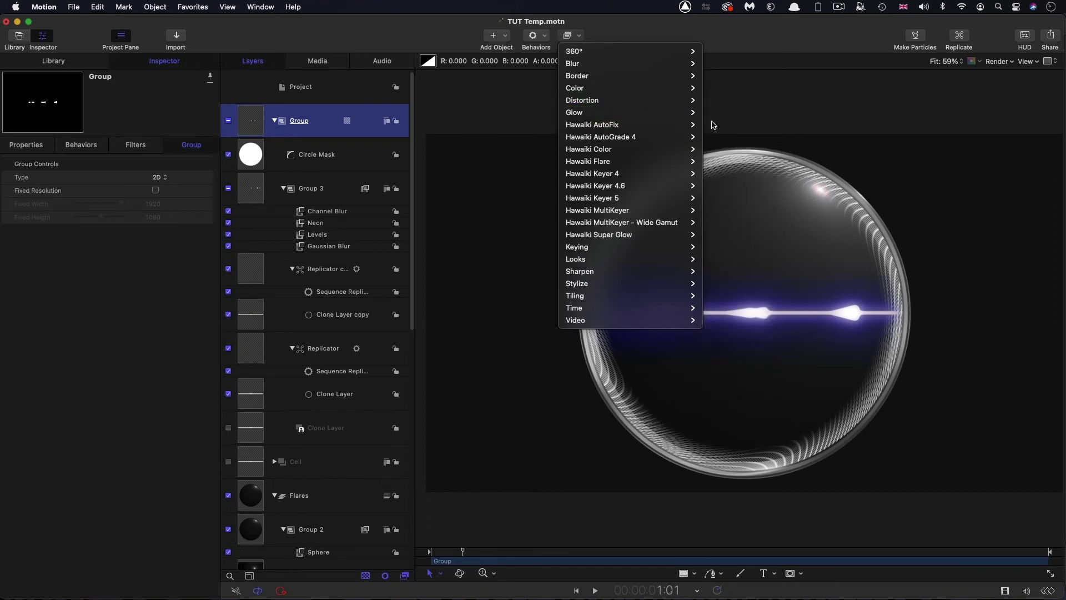
mouse_move(597, 86)
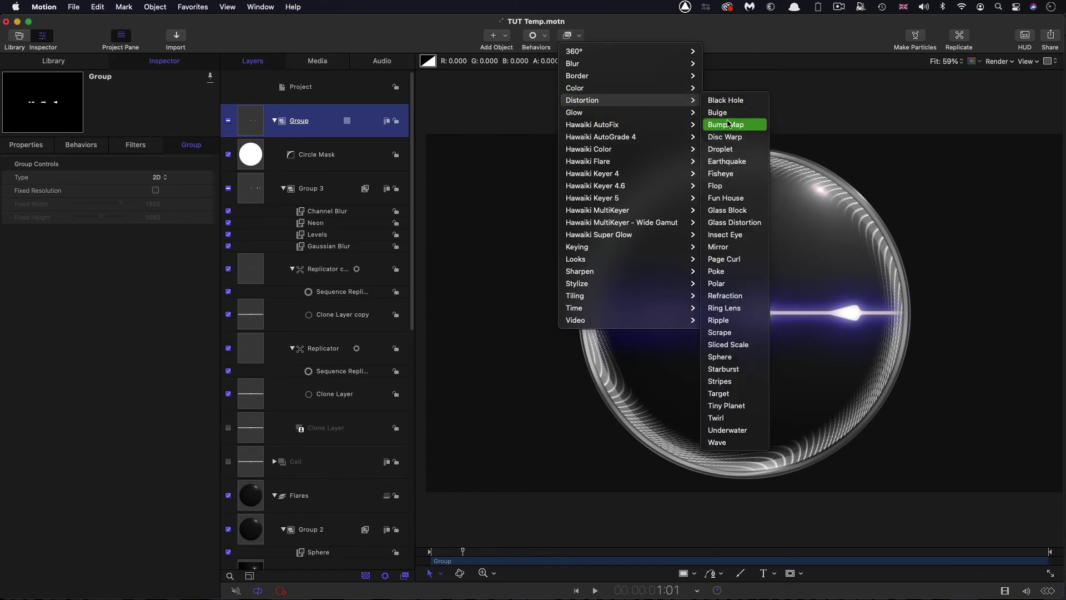
click(727, 117)
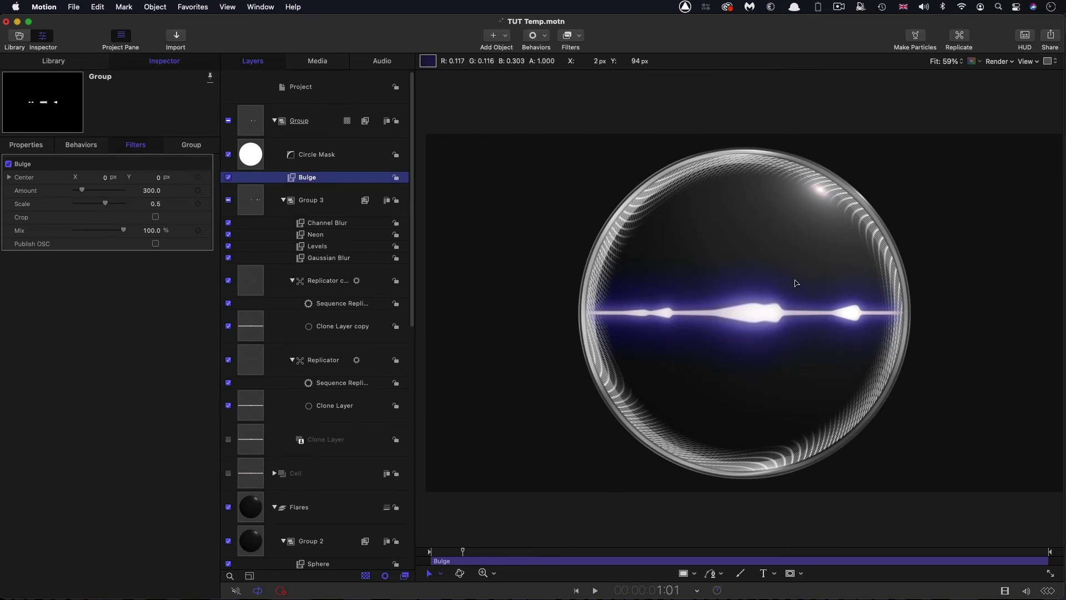
click(152, 190)
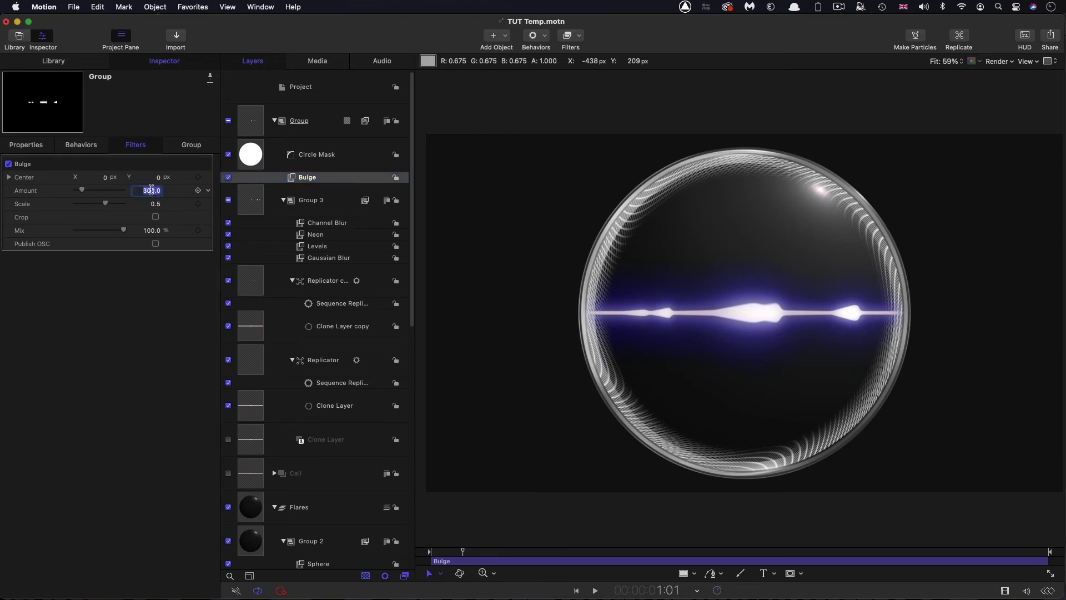
text(400)
key(Return)
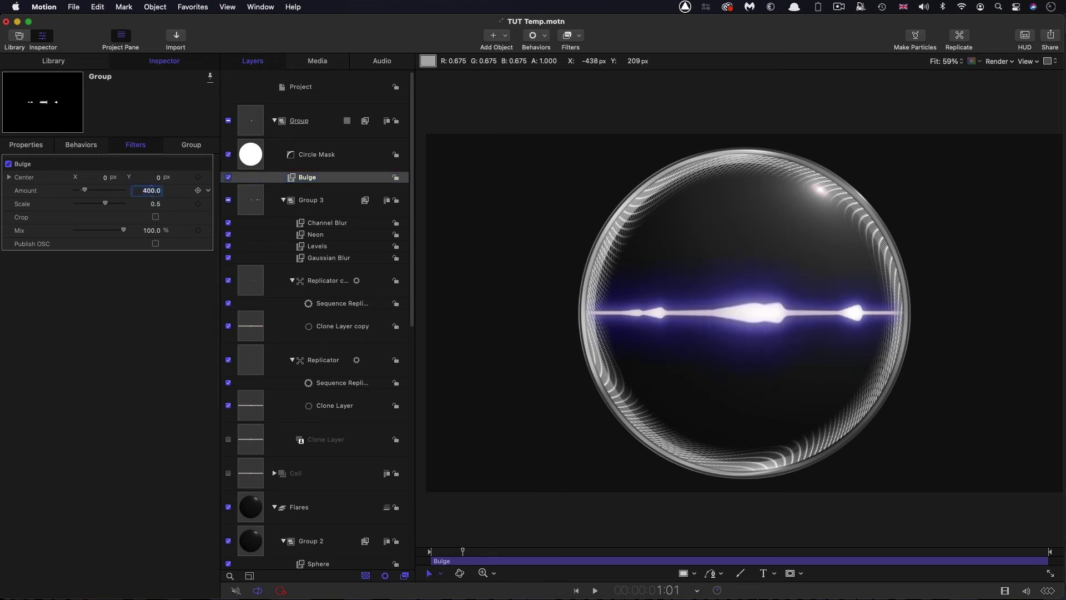
Wrap the masked group in a new 3D parent group named Display, and collapse the Display, Flares and Group 1 layers
click(255, 123)
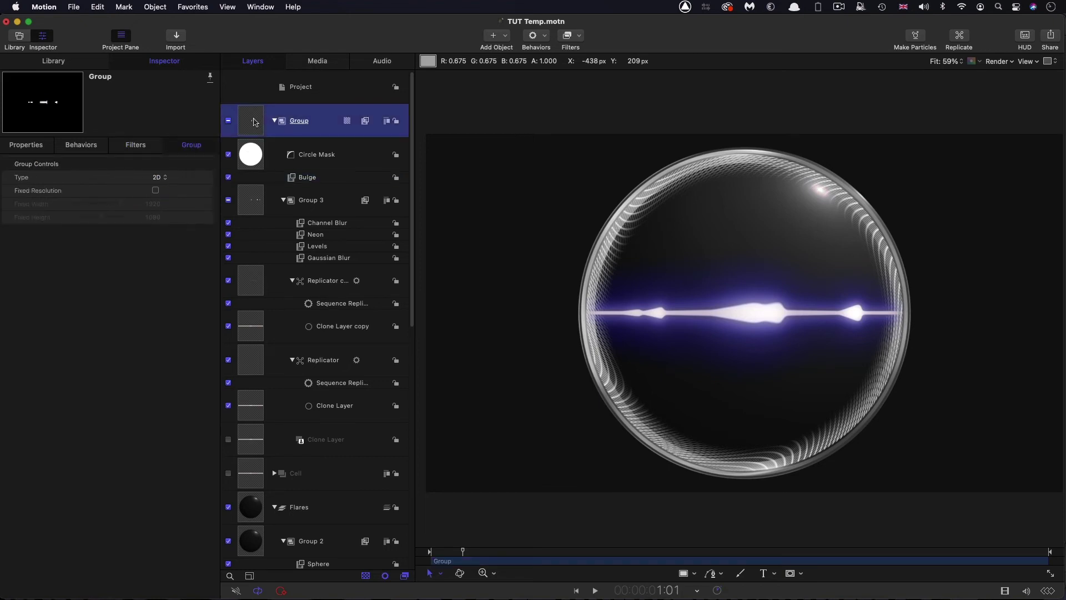
right_click(251, 115)
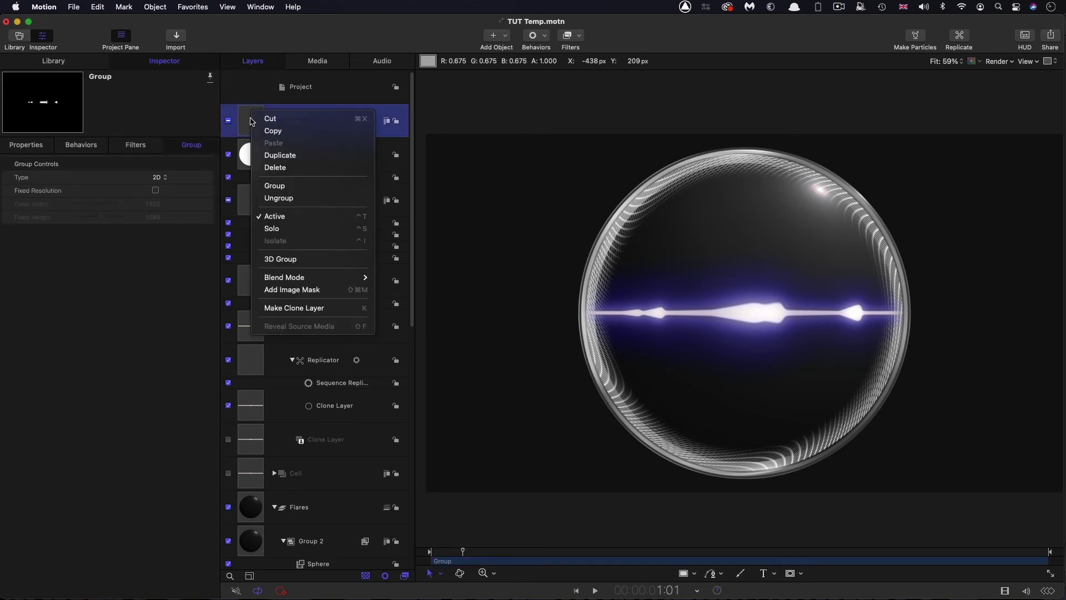
click(275, 186)
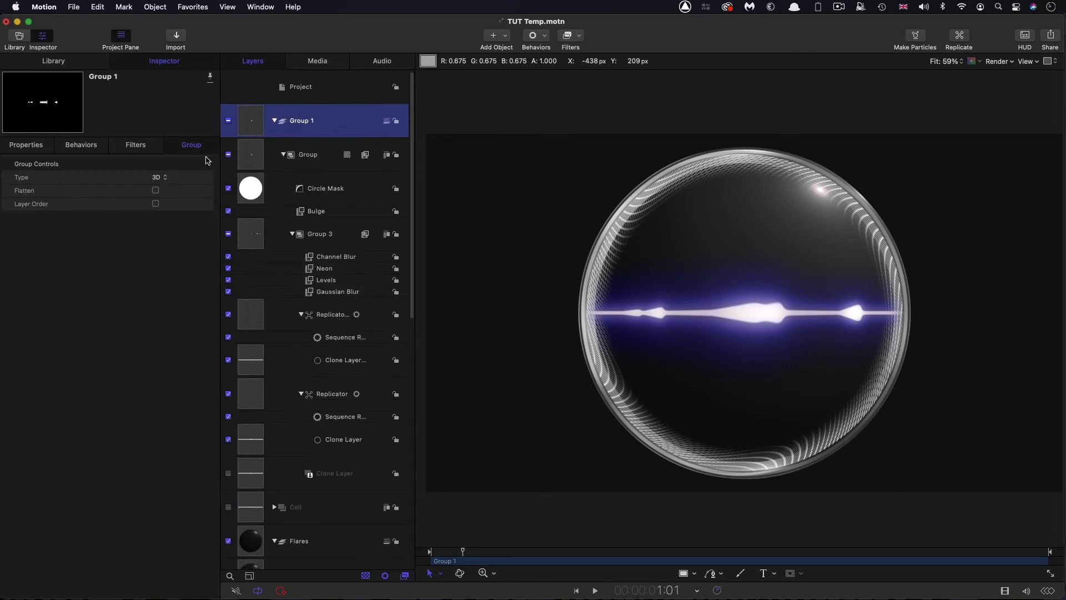
click(159, 178)
click(159, 179)
click(274, 122)
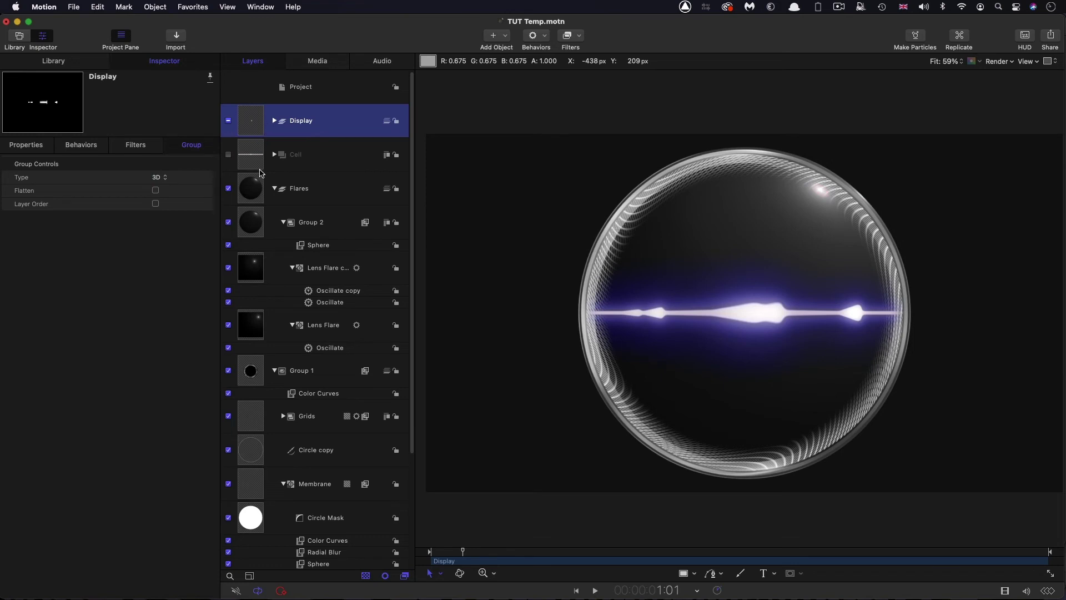
click(274, 189)
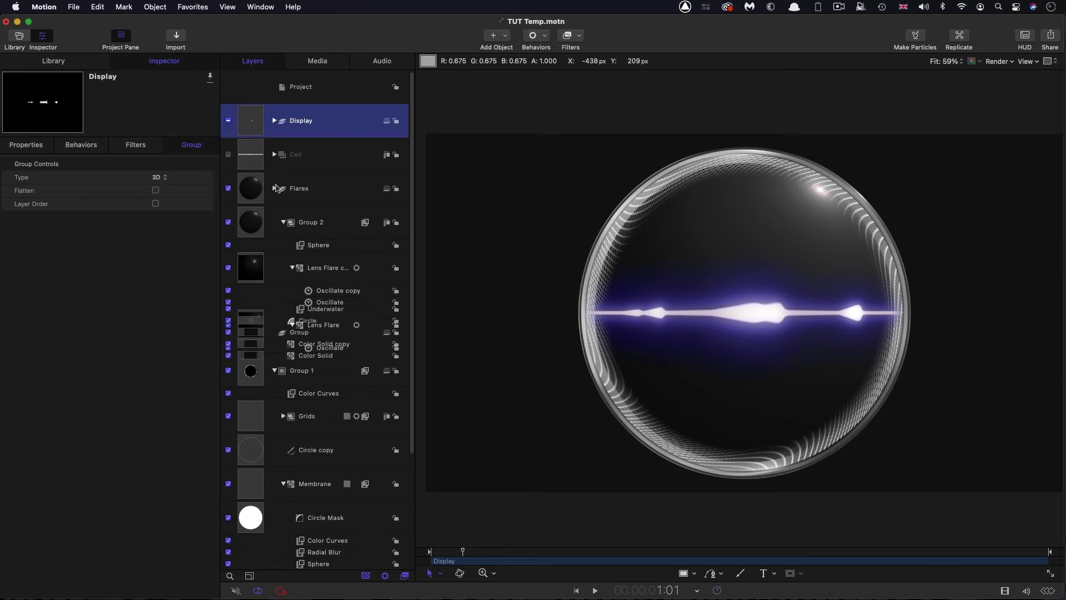
click(279, 222)
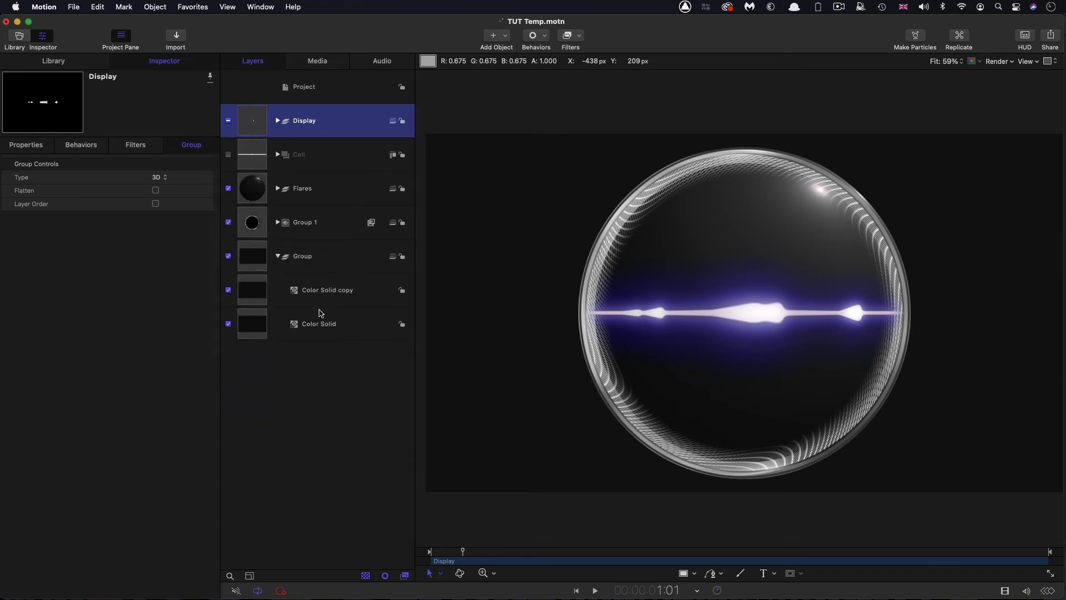
Add a light to the project and set its Z position to 500 px
click(507, 37)
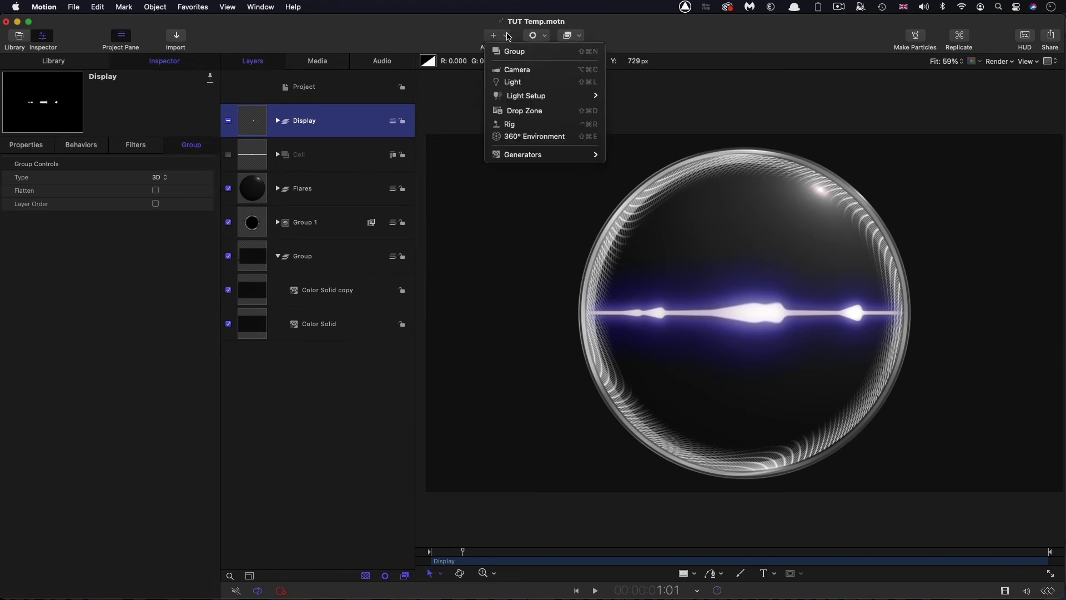
click(506, 82)
click(27, 145)
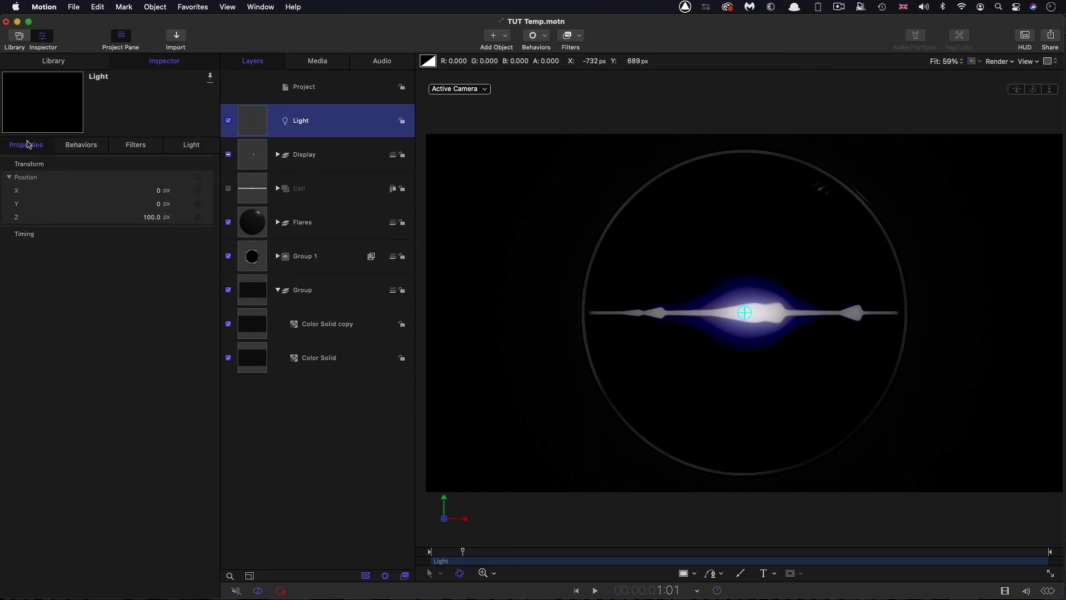
click(150, 218)
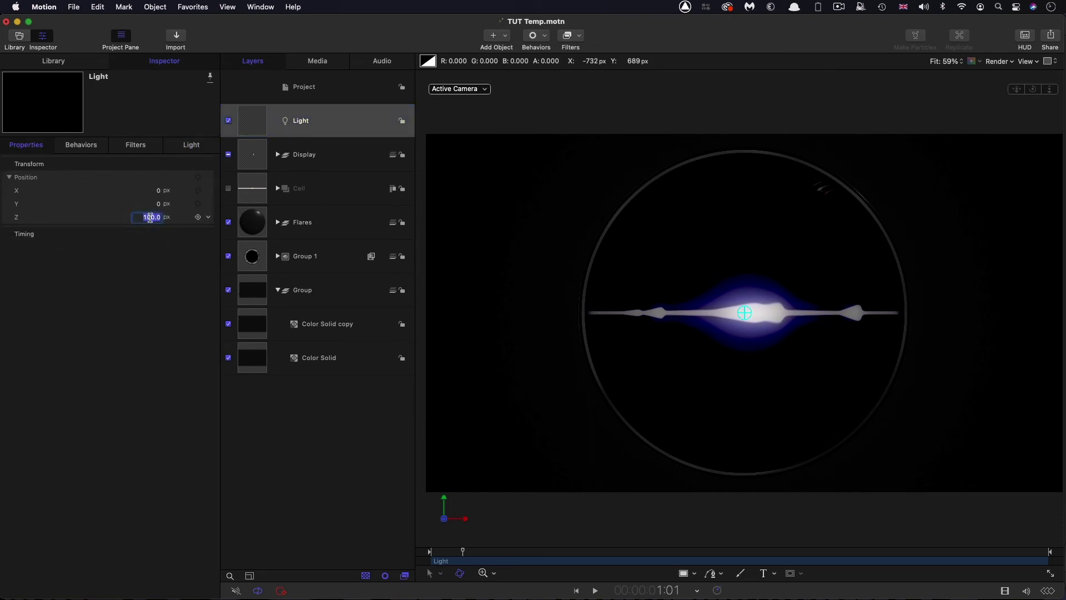
text(500)
key(Return)
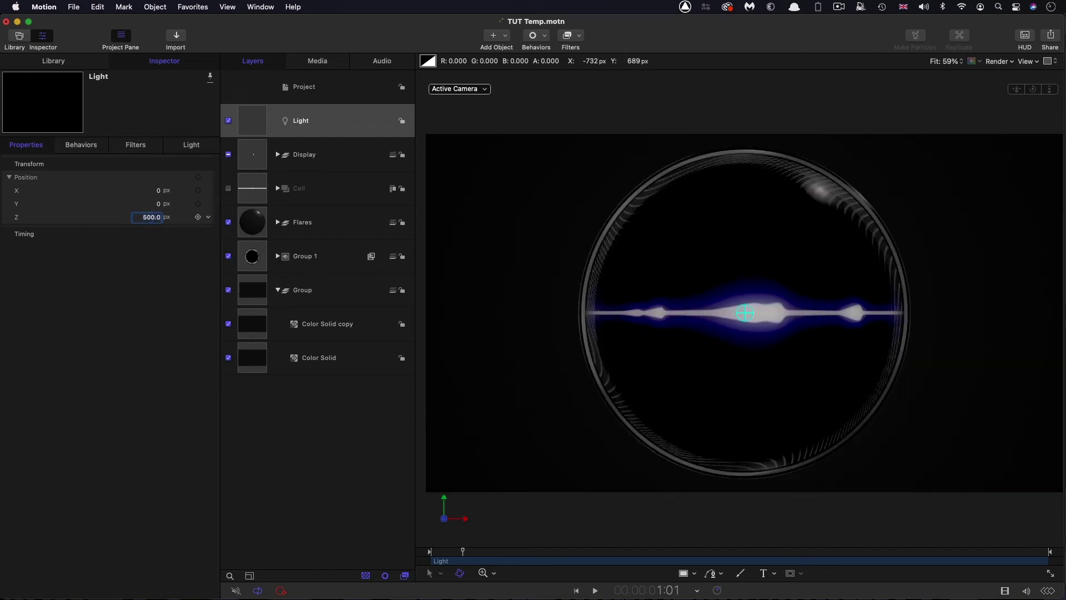
Set the point light's intensity to 1000% and its falloff to 1%
click(192, 144)
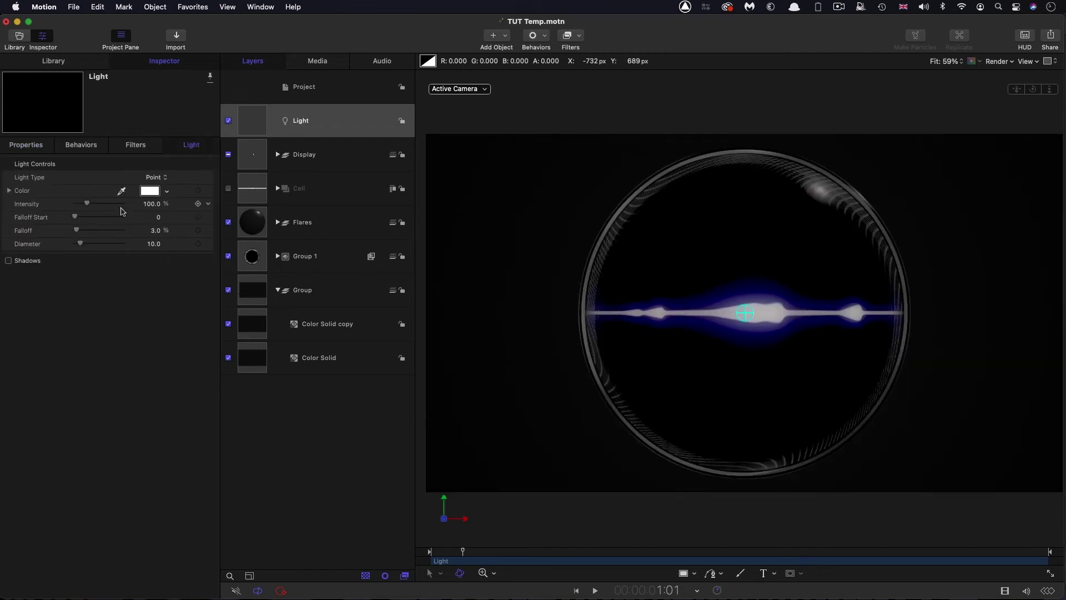
click(151, 204)
text(1000)
key(Return)
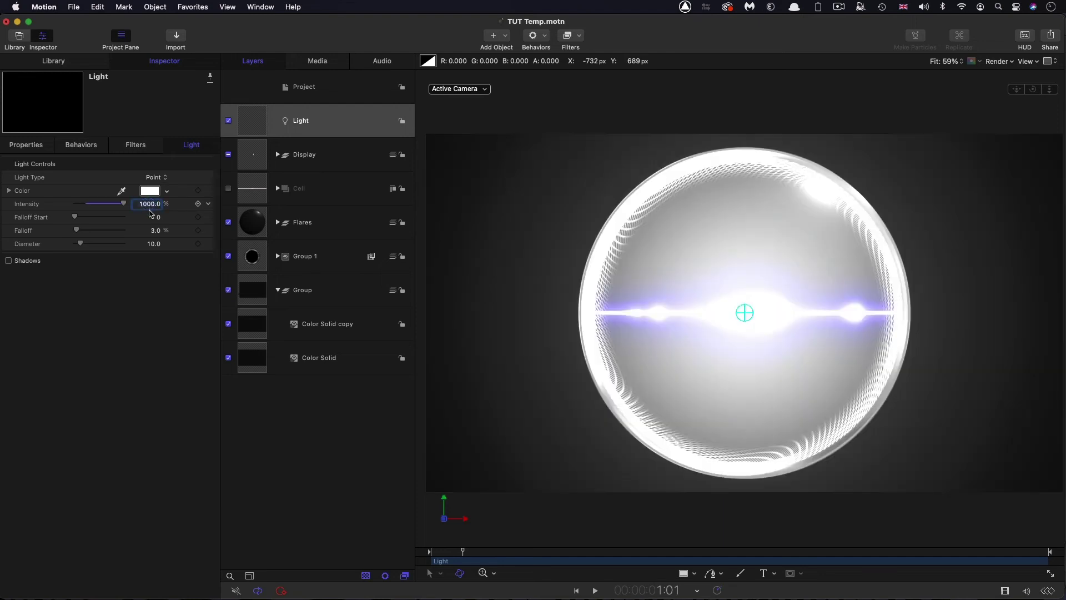
click(153, 230)
key(Return)
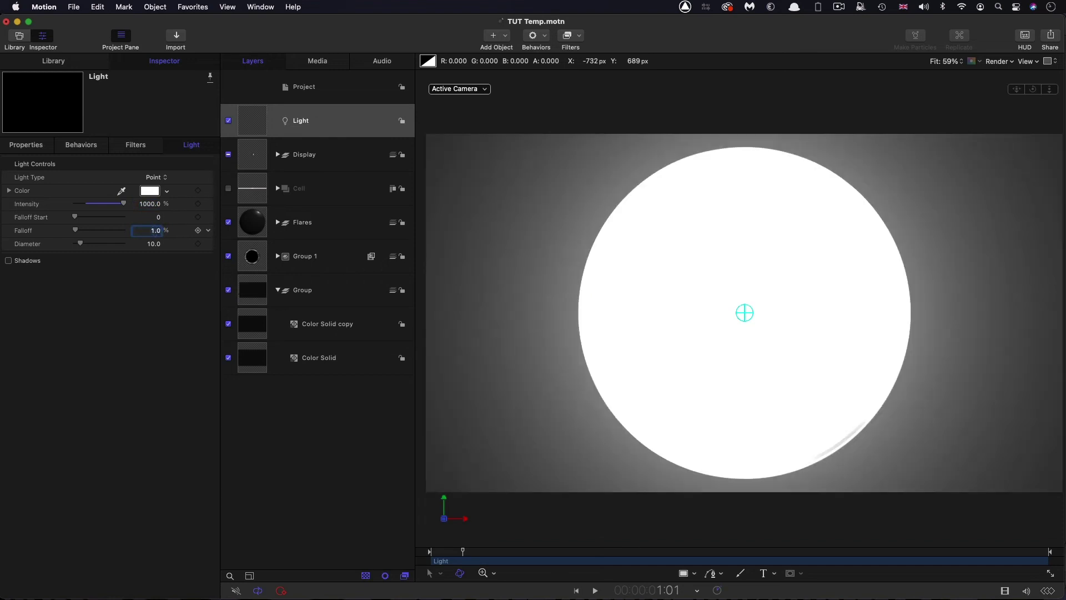
Darken the light's color to about half brightness, try a red tint, and settle on a muted steel blue
click(149, 190)
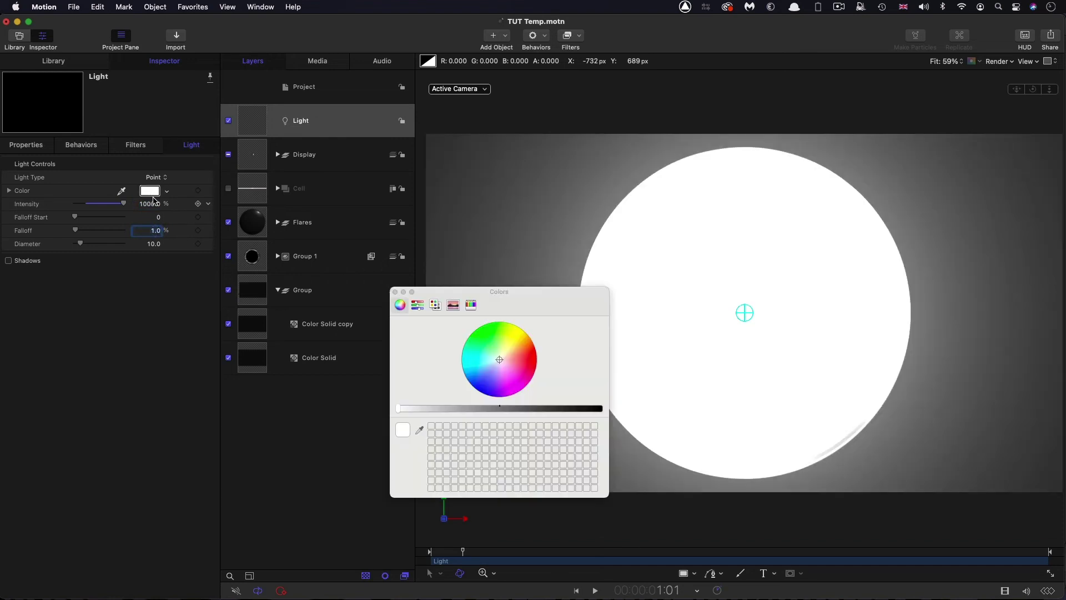
drag(500, 362, 493, 370)
drag(410, 414, 137, 428)
click(139, 386)
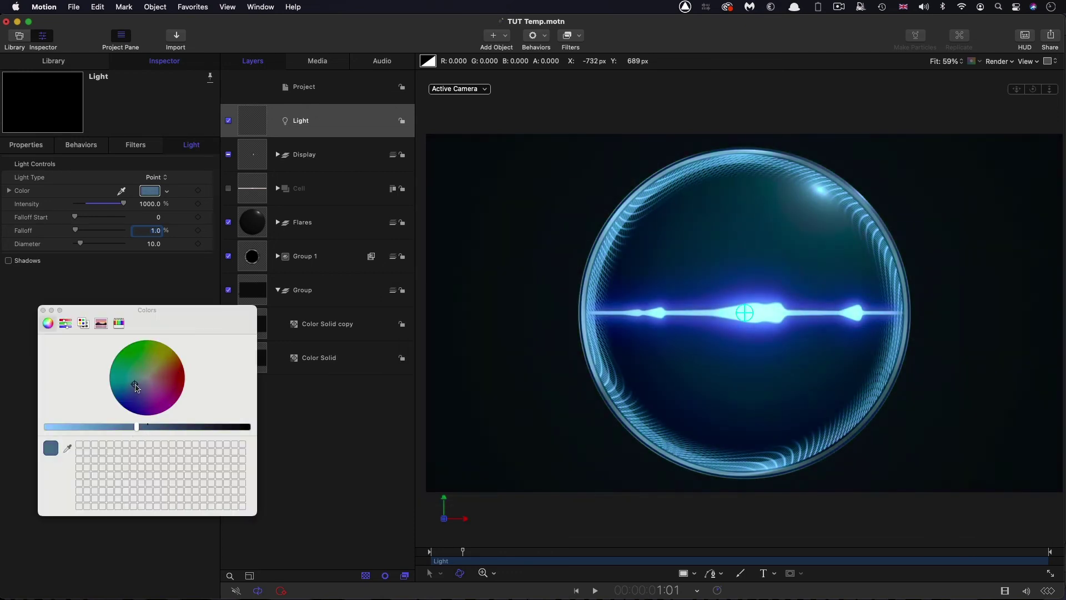
mouse_move(139, 390)
mouse_down()
mouse_move(134, 367)
mouse_move(188, 388)
mouse_up()
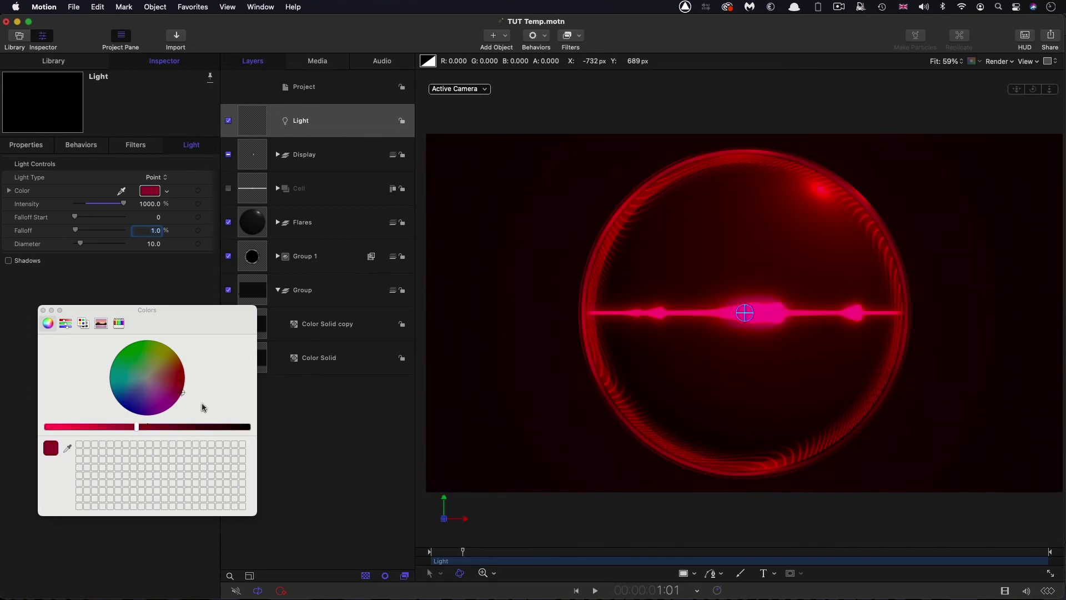
click(162, 392)
mouse_move(164, 395)
mouse_down()
mouse_move(173, 382)
mouse_move(136, 358)
mouse_move(129, 387)
mouse_move(141, 400)
mouse_move(134, 389)
mouse_up()
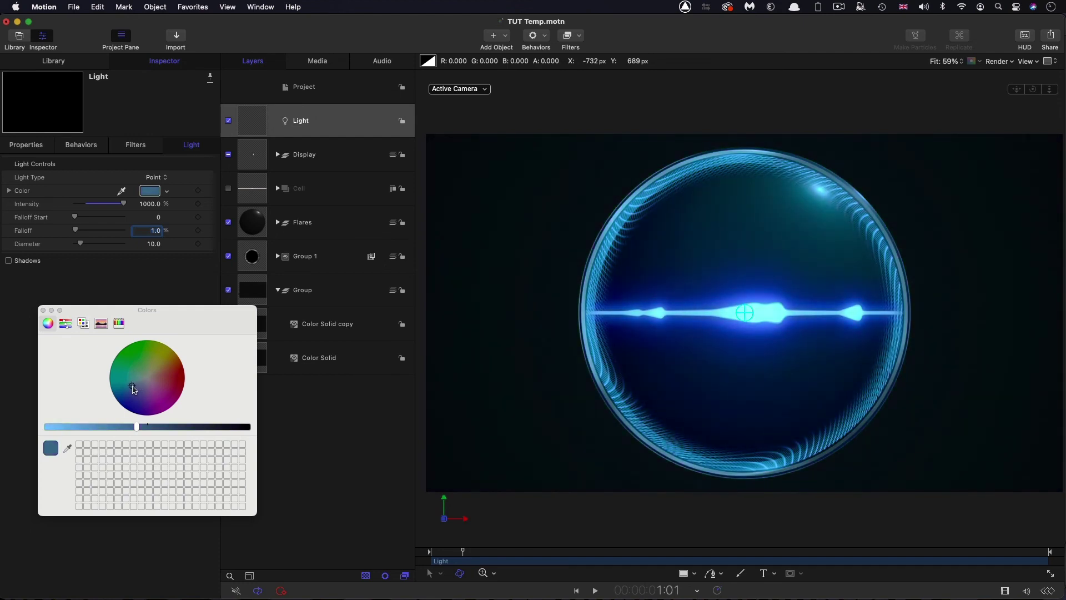
drag(135, 388, 133, 391)
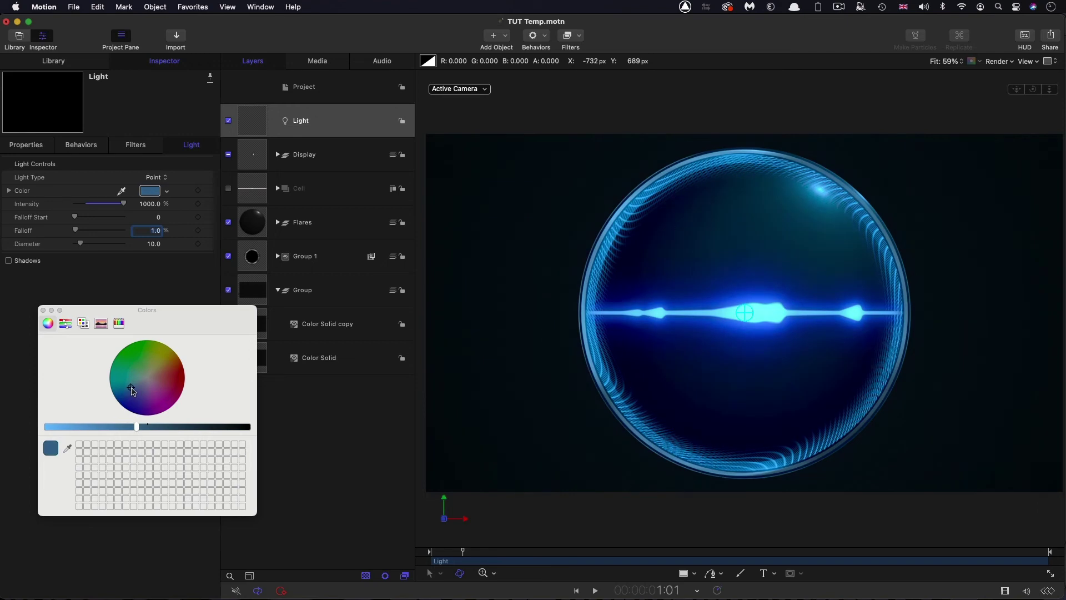
Add a camera to the project, set its Z position to 1500 px, and play back the animation
click(304, 154)
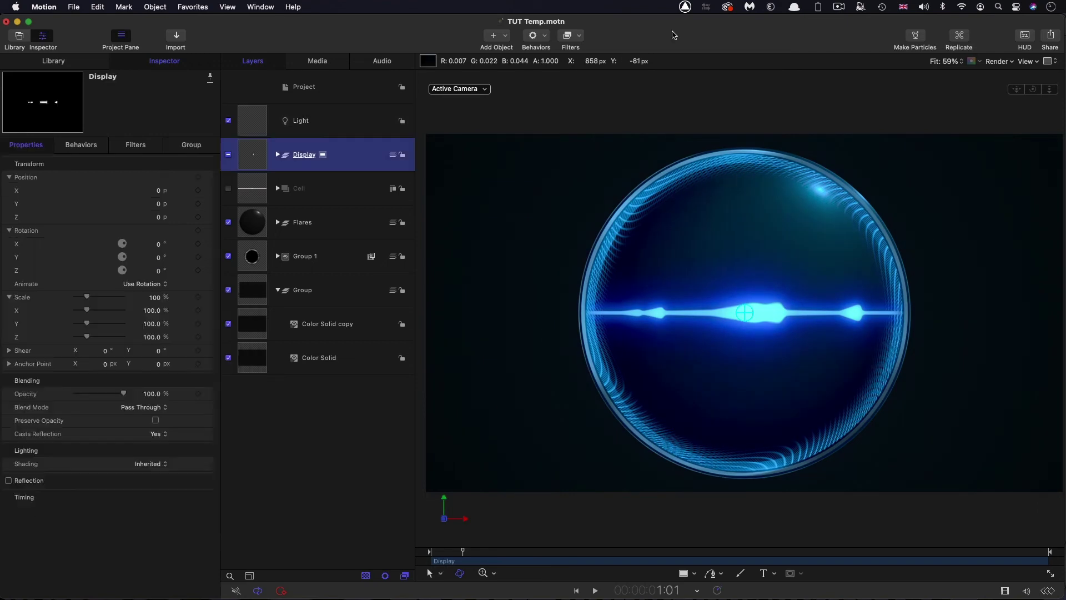
click(509, 37)
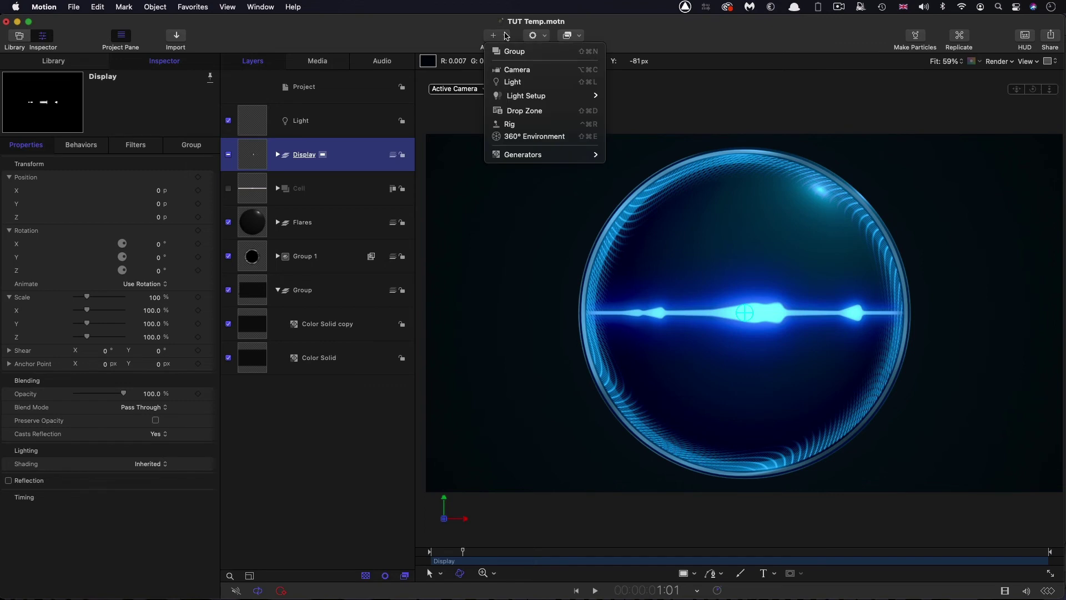
click(513, 75)
click(36, 145)
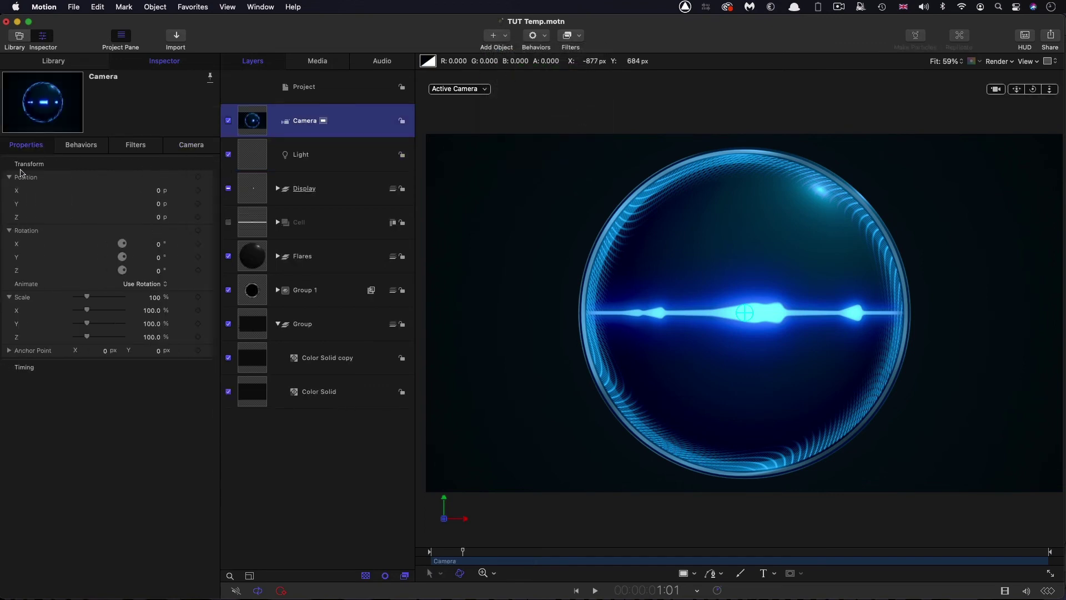
click(158, 217)
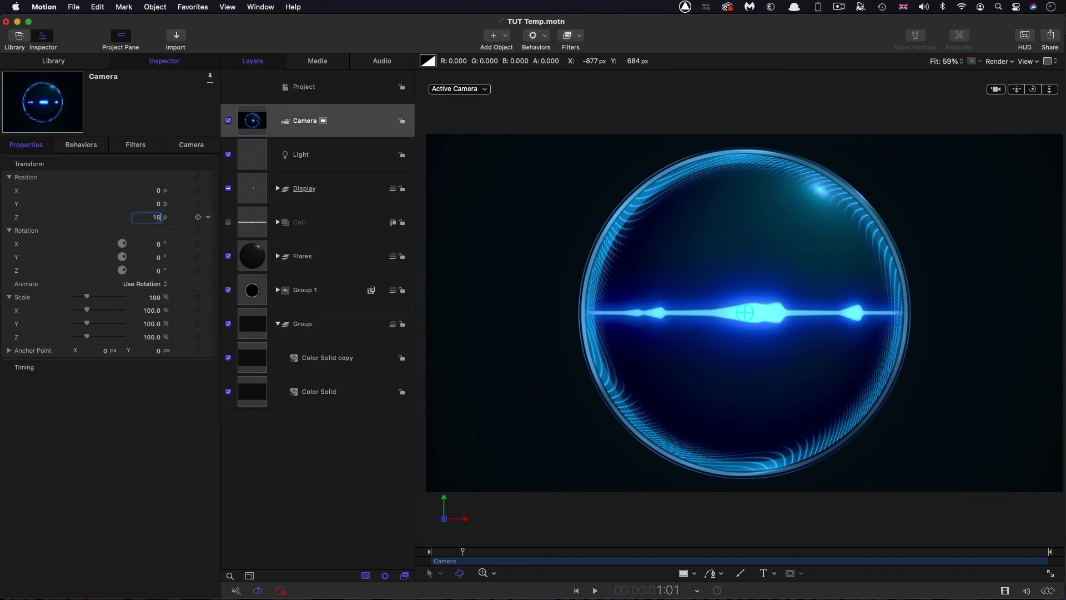
key(Return)
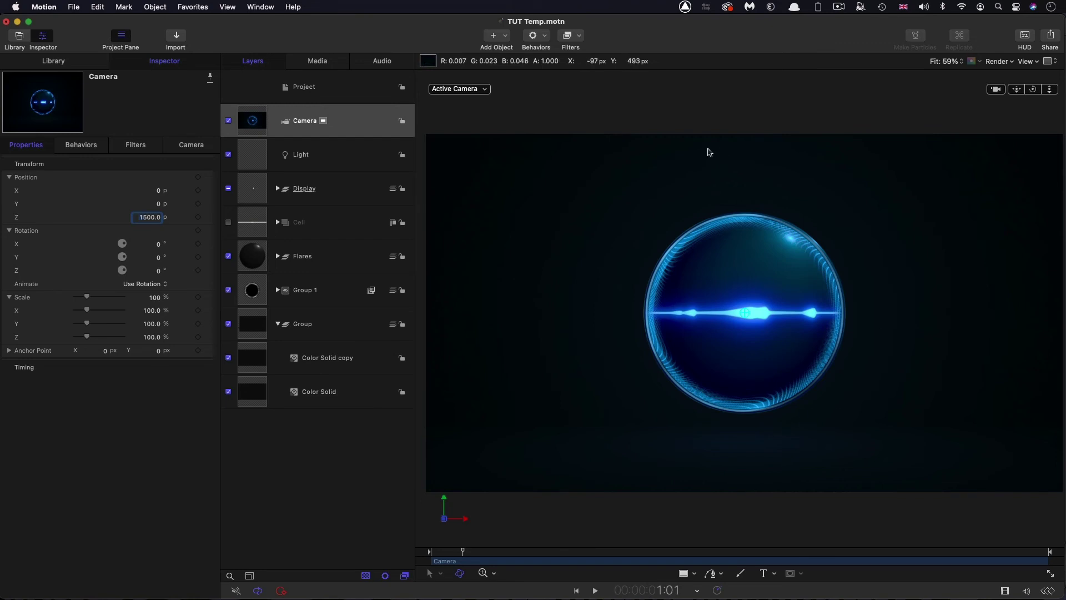
drag(462, 551, 677, 565)
key(space)
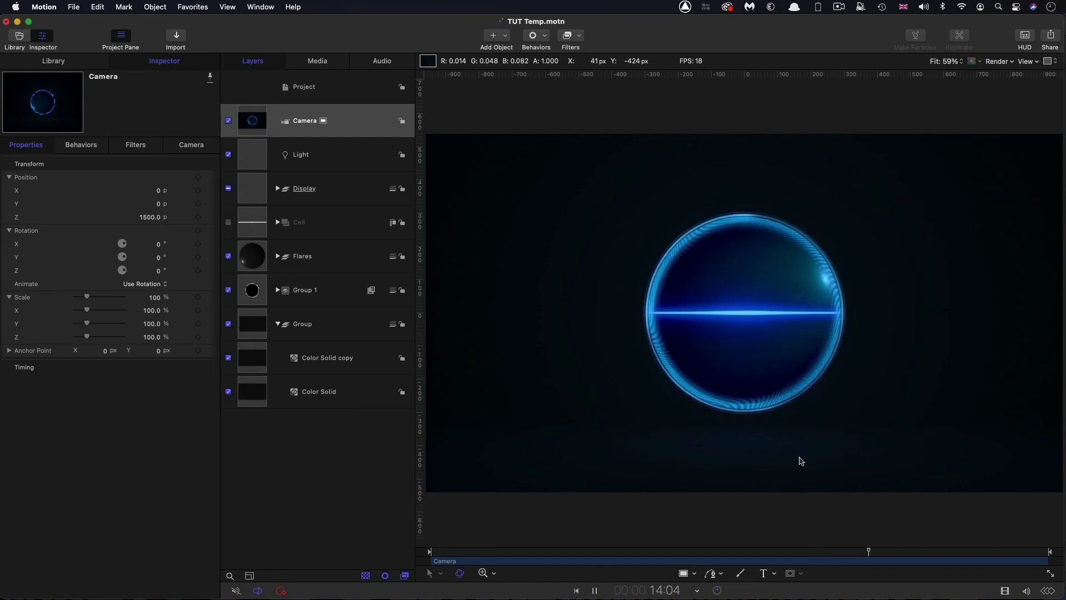
key(space)
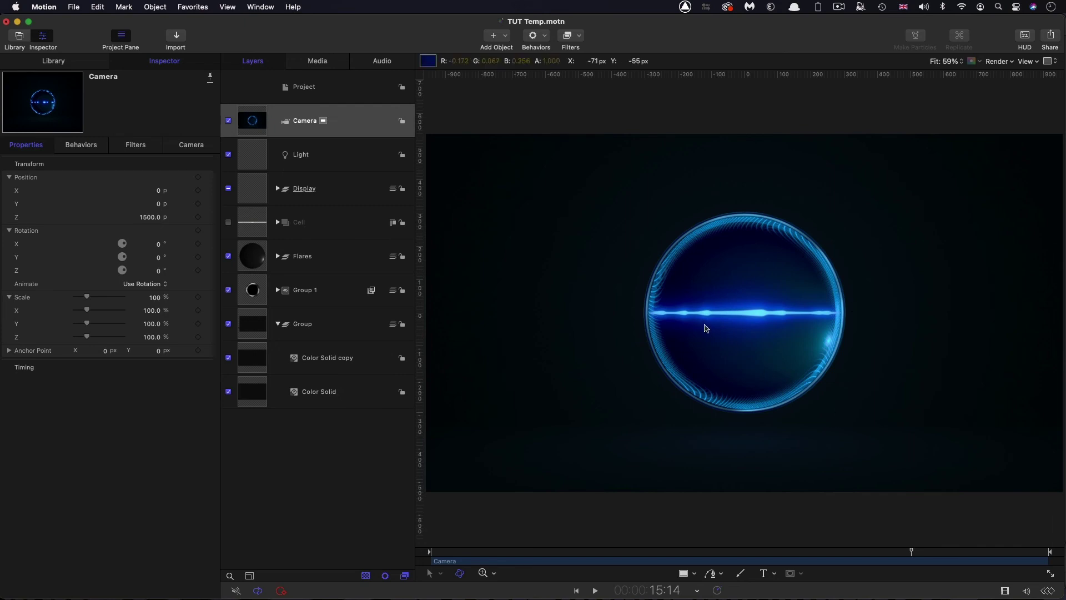
Make a clone layer of the Display group and move the clone's new group into Group 1, above Grids
click(254, 189)
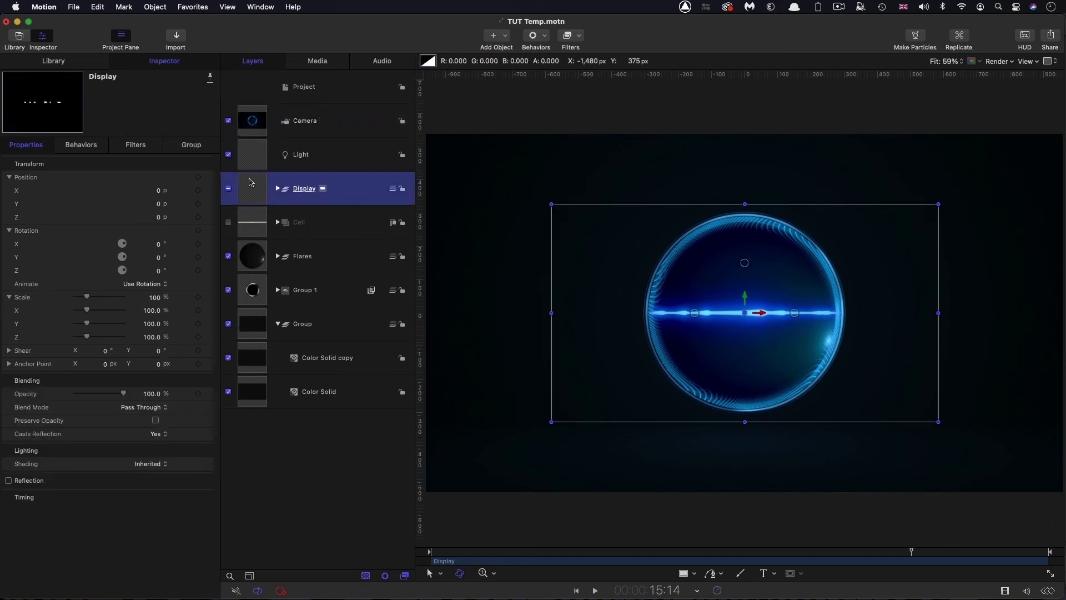
right_click(250, 183)
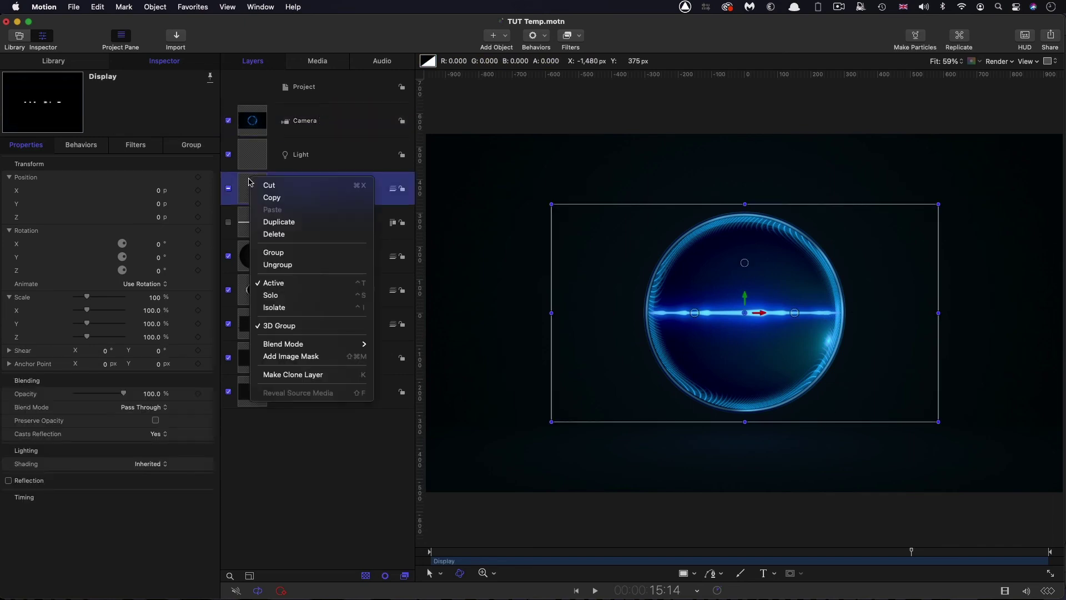
click(294, 375)
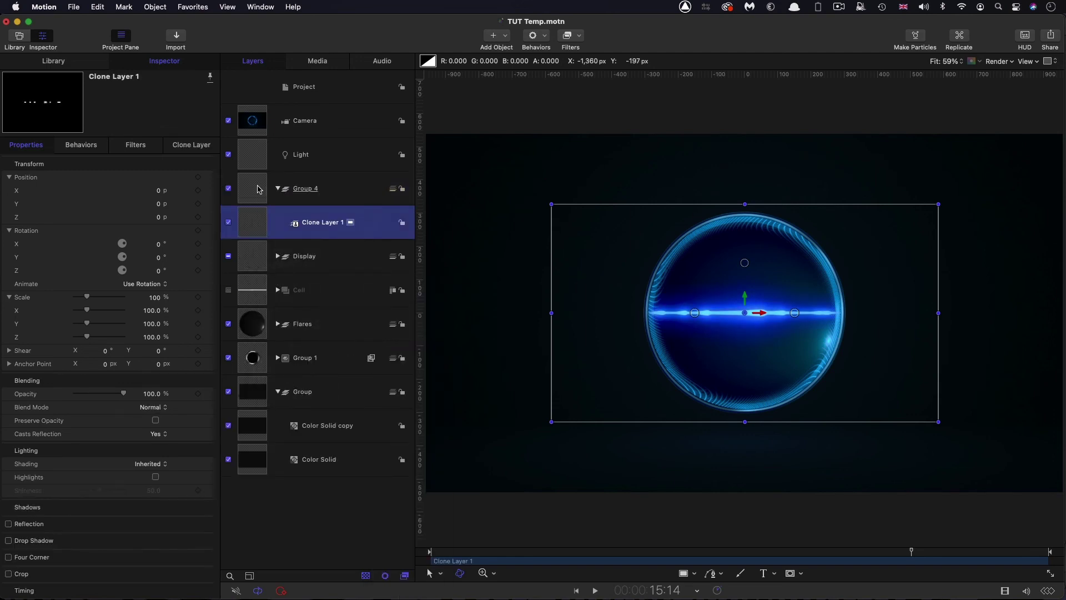
click(258, 188)
drag(258, 191, 252, 378)
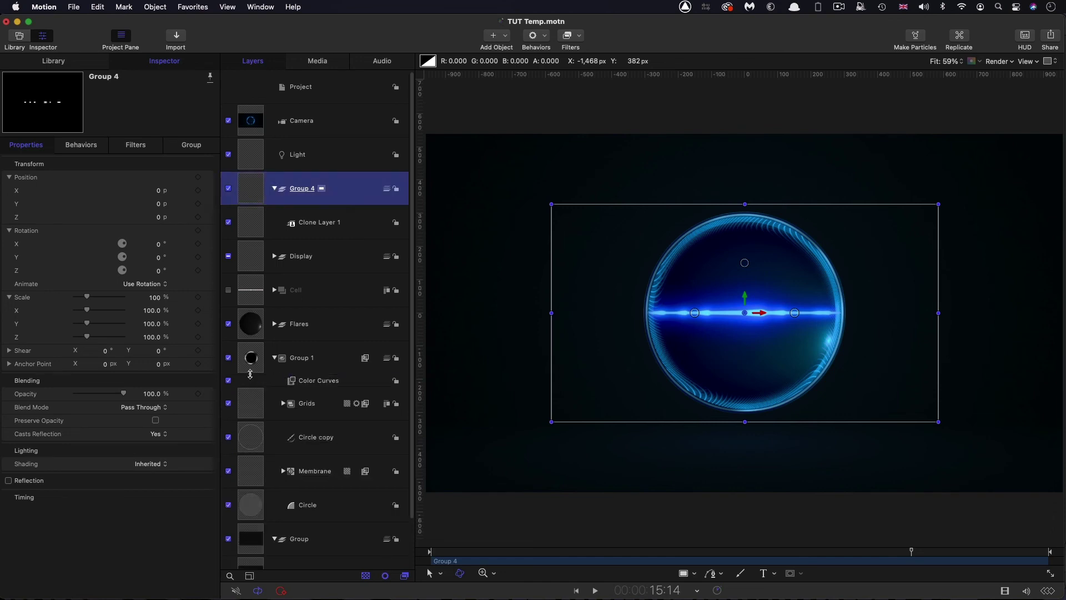
Set the clone layer's Y position to -640 px and its scale to 90% in X and 50% in Y
click(255, 369)
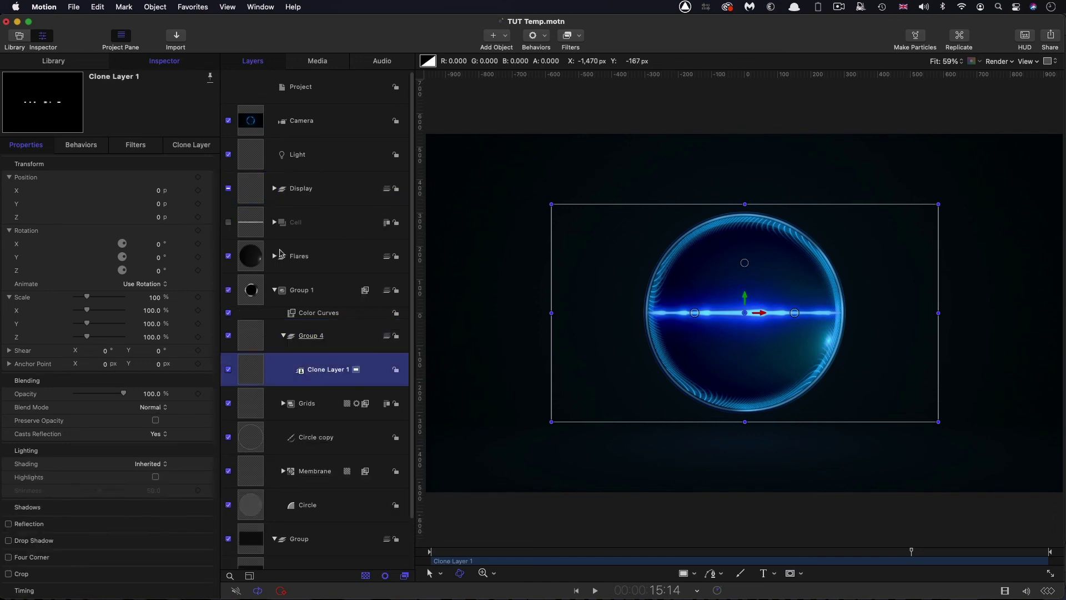
click(160, 204)
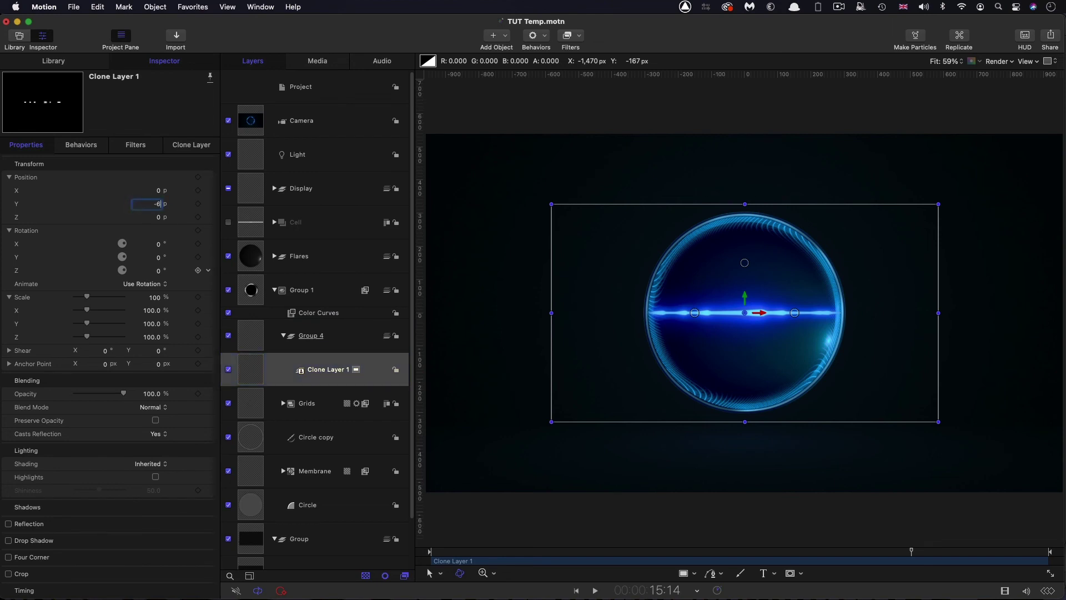
text(-640.0)
key(Return)
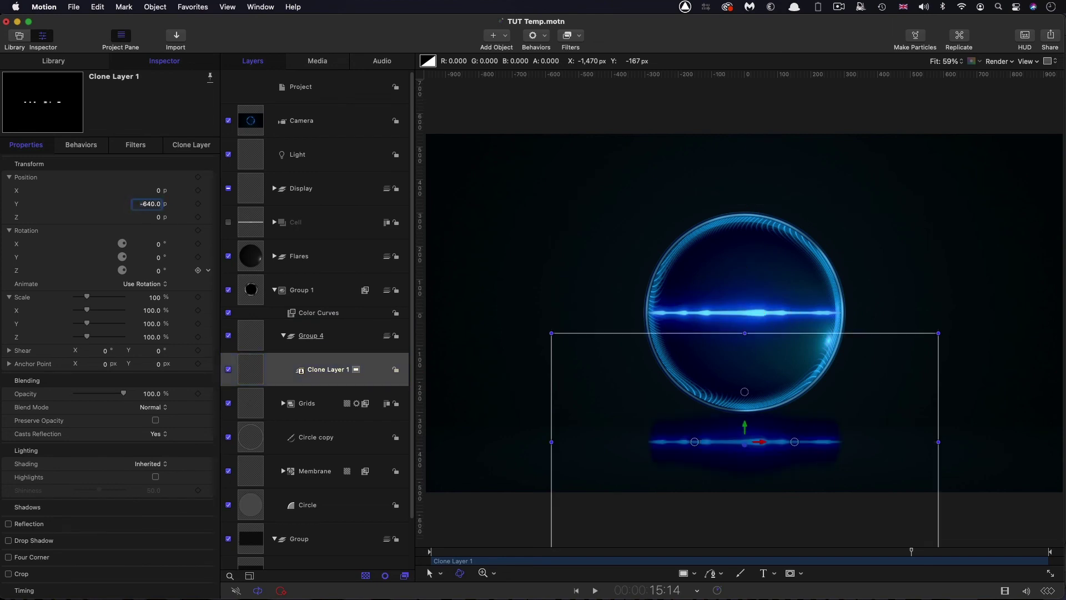
click(153, 312)
text(90)
key(Return)
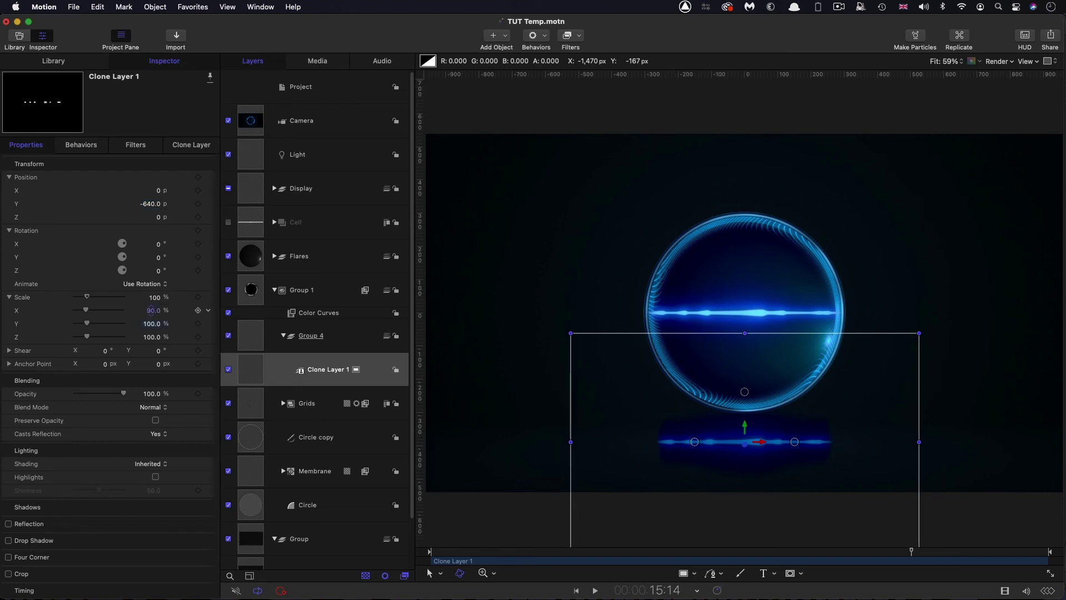
key(Tab)
text(50)
key(Return)
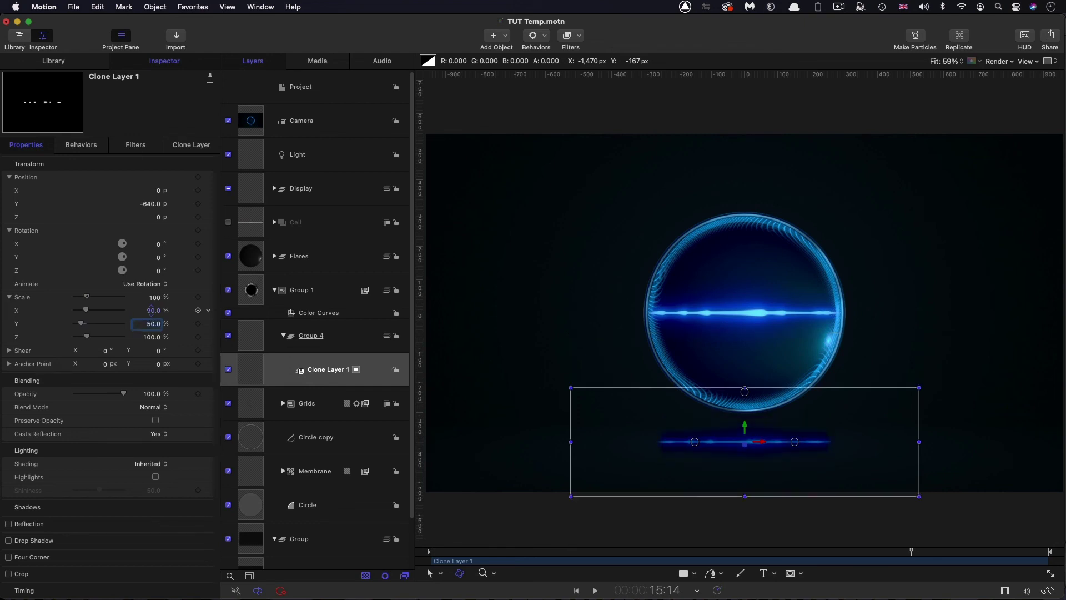
Reduce the clone layer's opacity to 5%
click(153, 393)
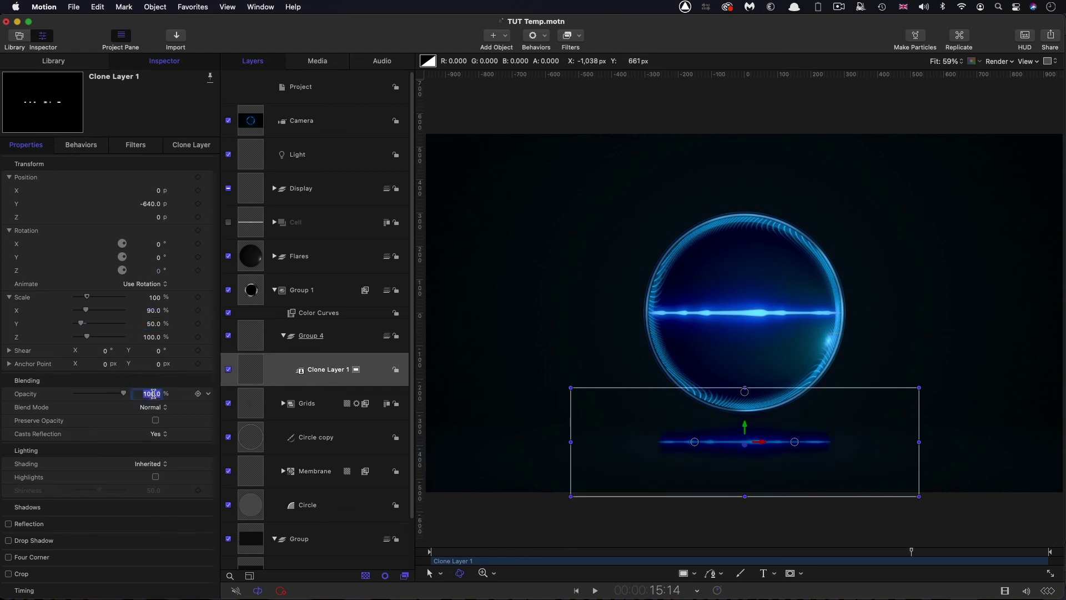
text(5)
key(Return)
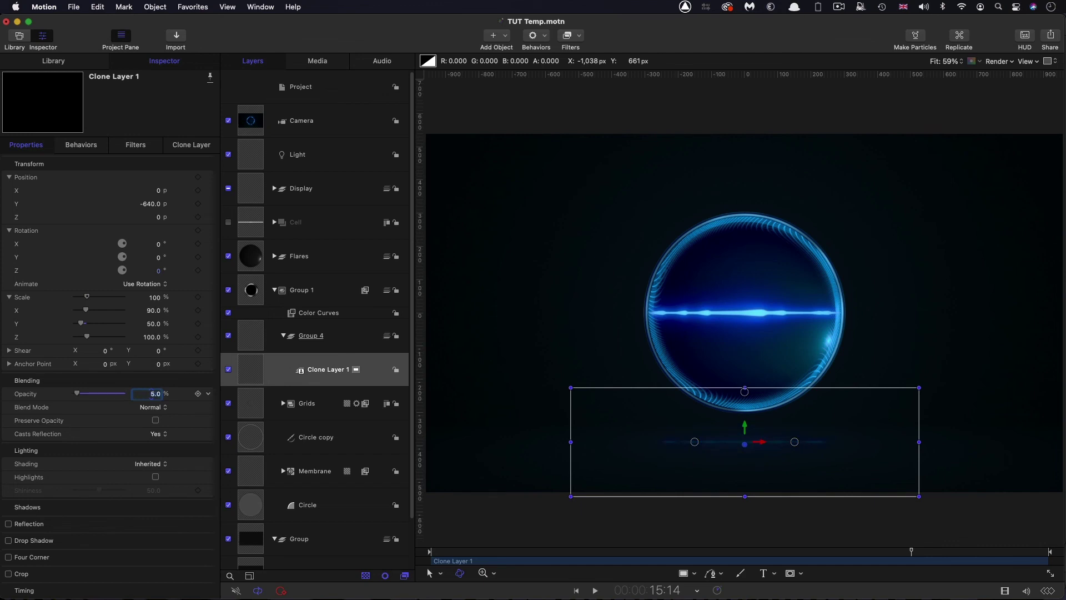
Apply a Gaussian Blur filter with an amount of 256 to the clone layer and play back the result
click(255, 380)
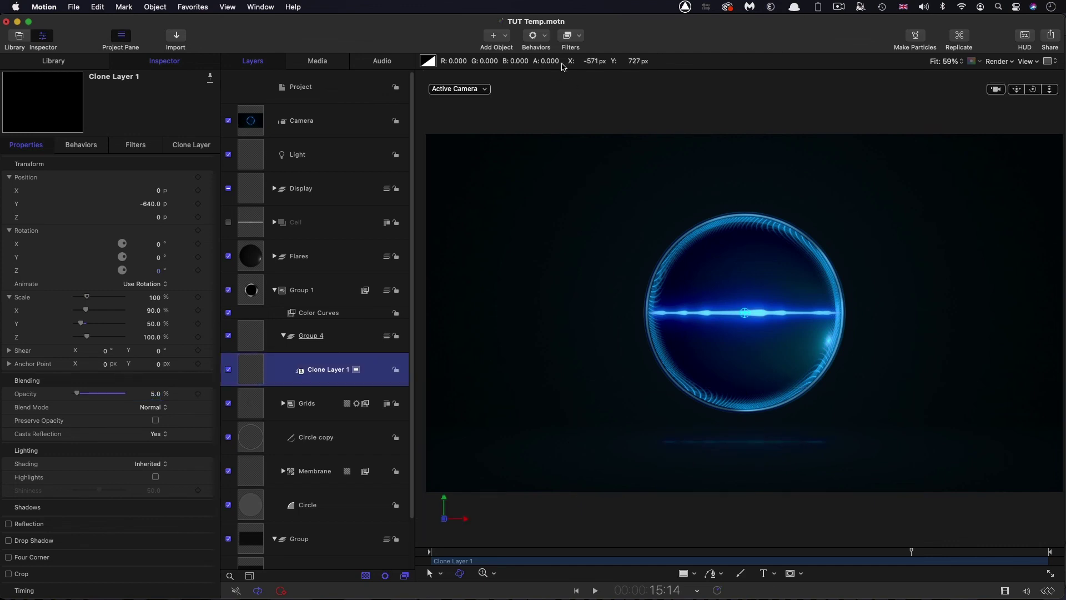
click(567, 34)
mouse_move(611, 63)
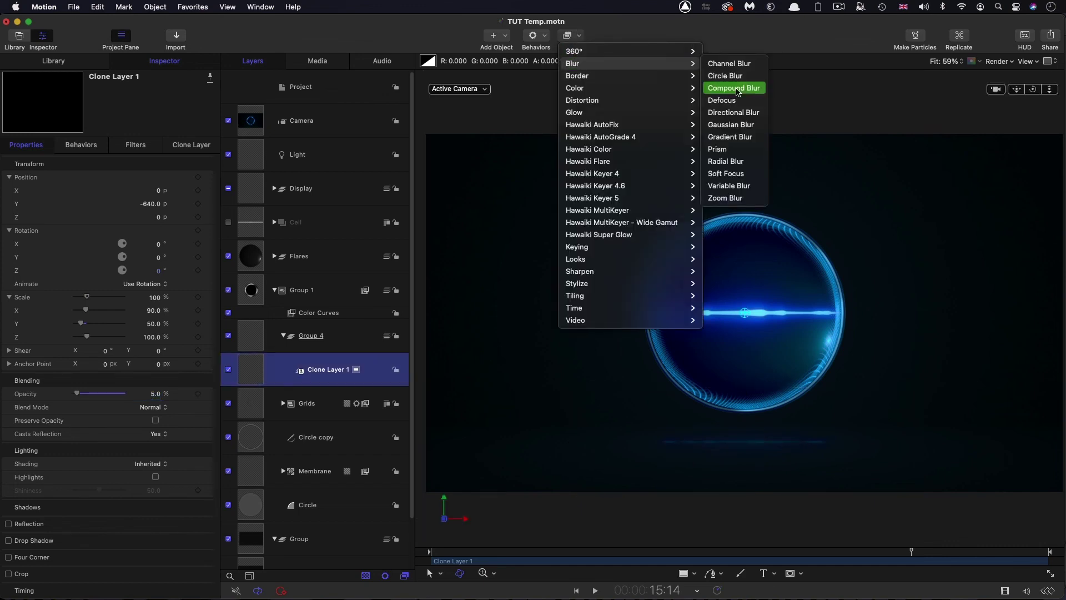
click(732, 125)
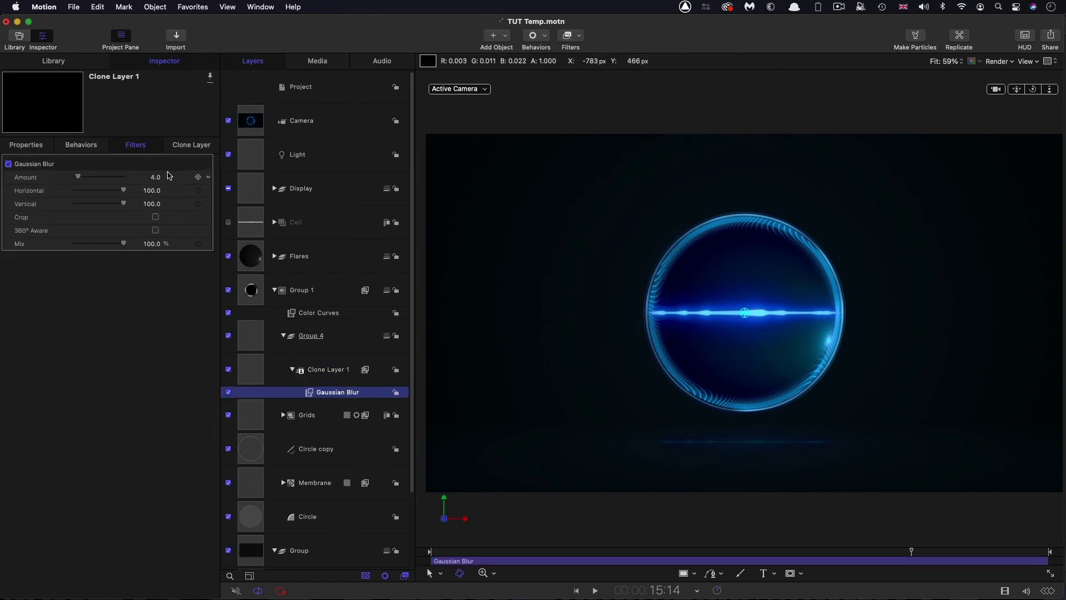
click(156, 177)
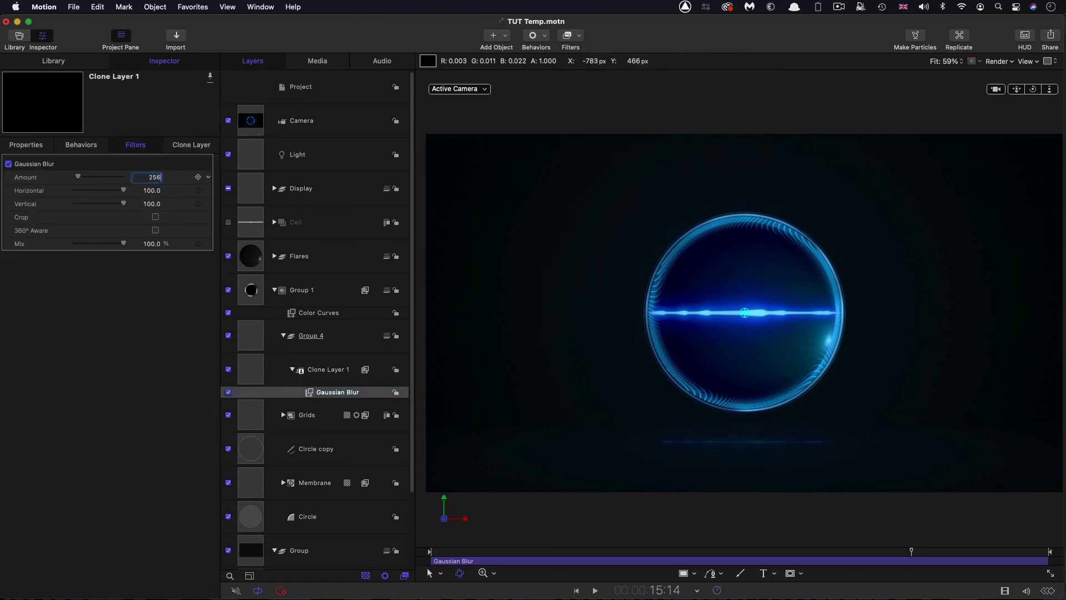
key(space)
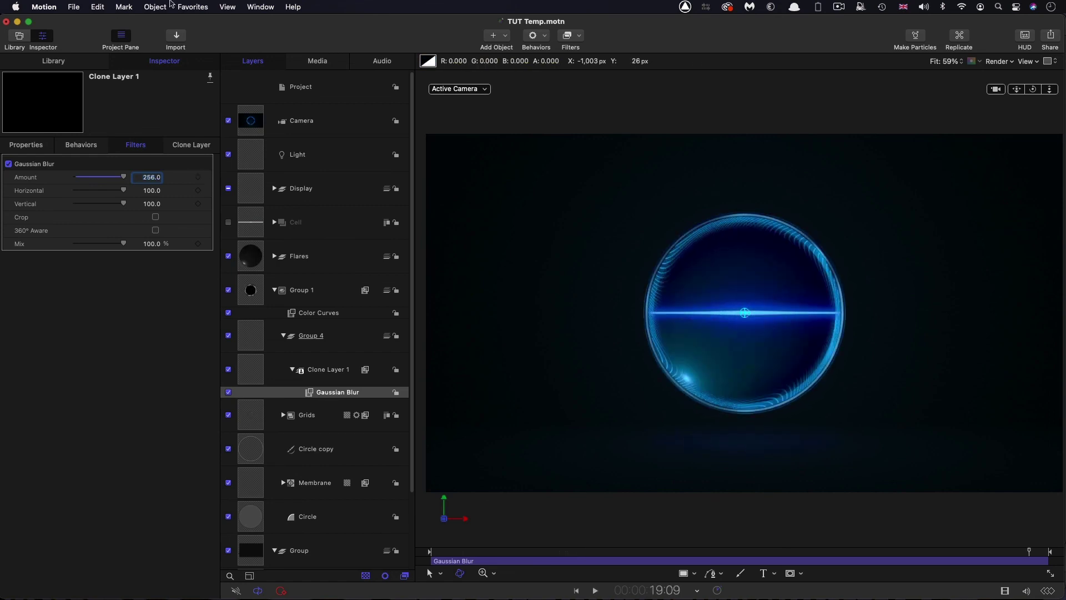
Add a Throw behavior to the camera and set its increment to Ramp to Final Value
click(255, 122)
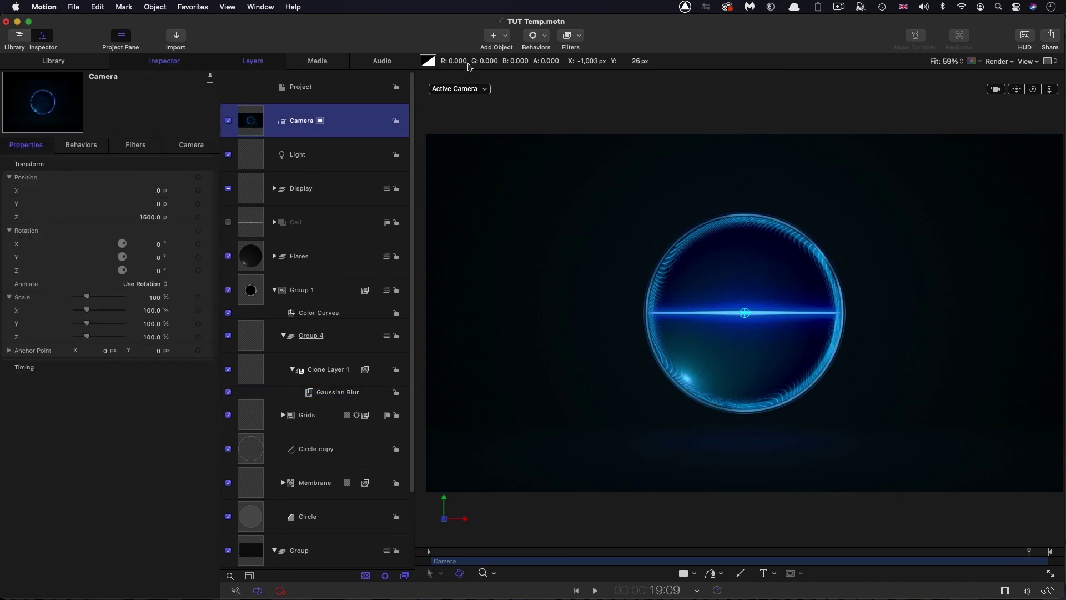
click(547, 37)
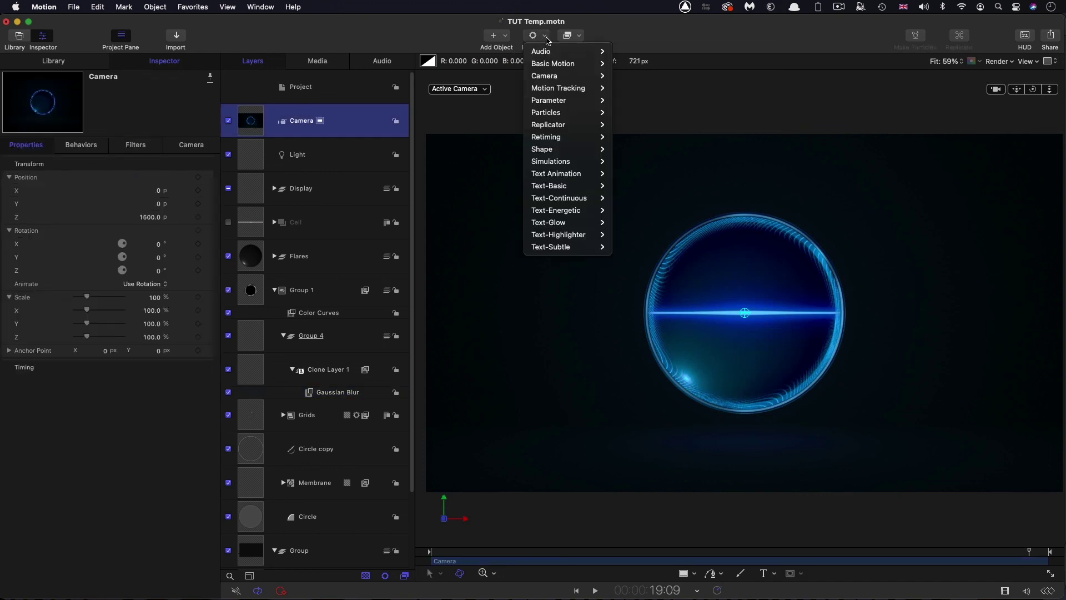
mouse_move(560, 63)
click(663, 161)
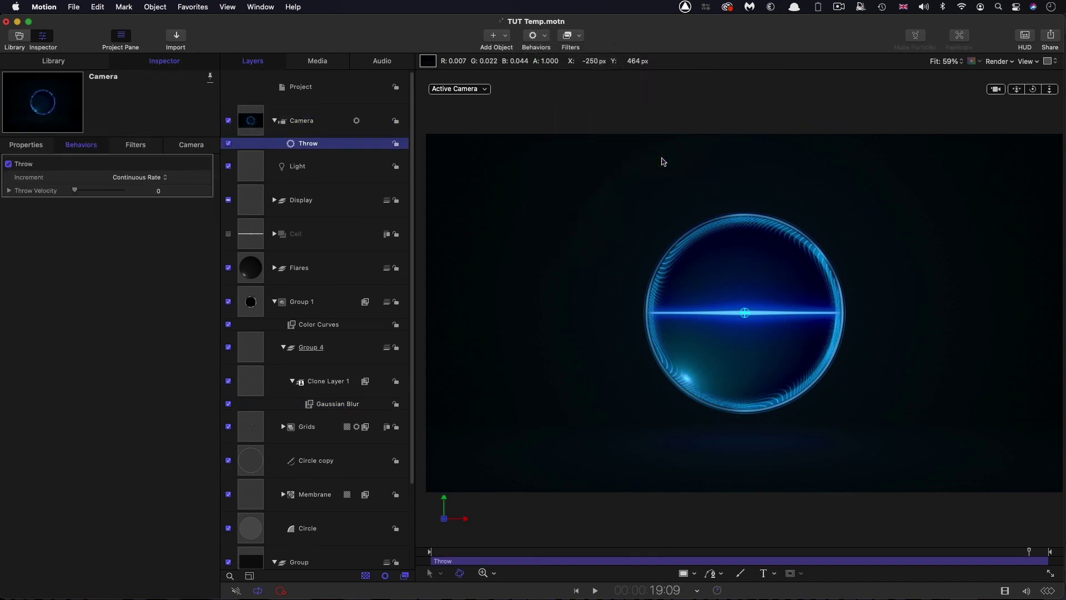
click(156, 178)
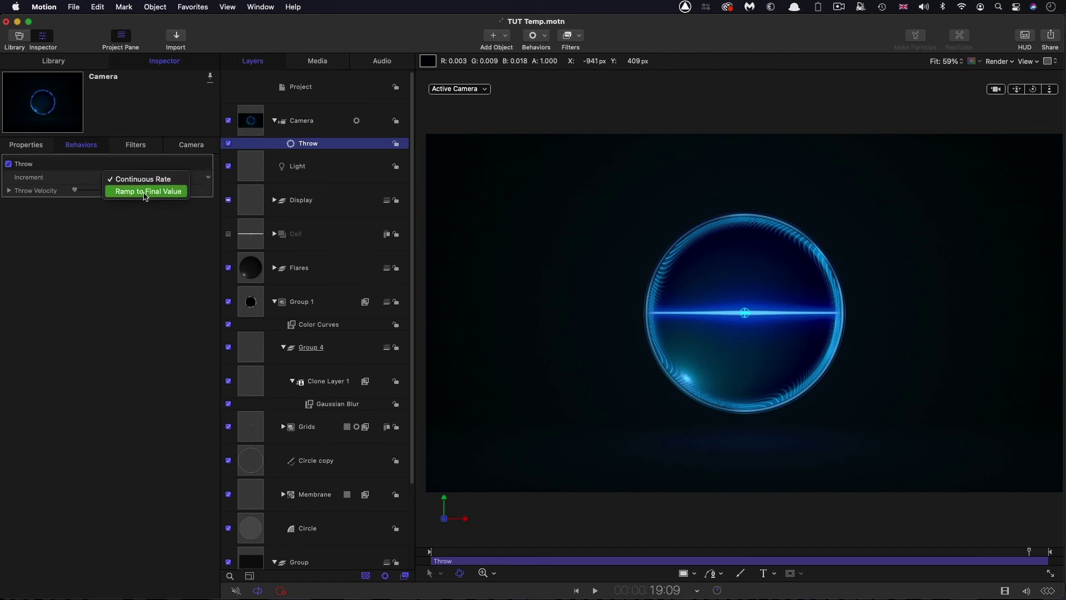
click(145, 192)
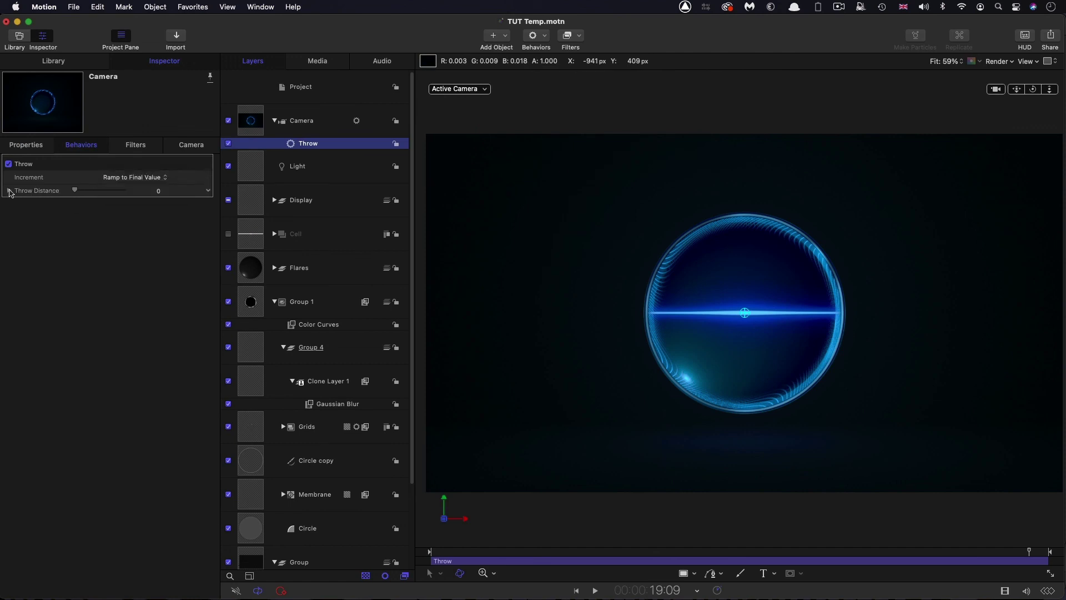
Set the Throw behavior's Z distance to -500 and preview the camera move
click(10, 191)
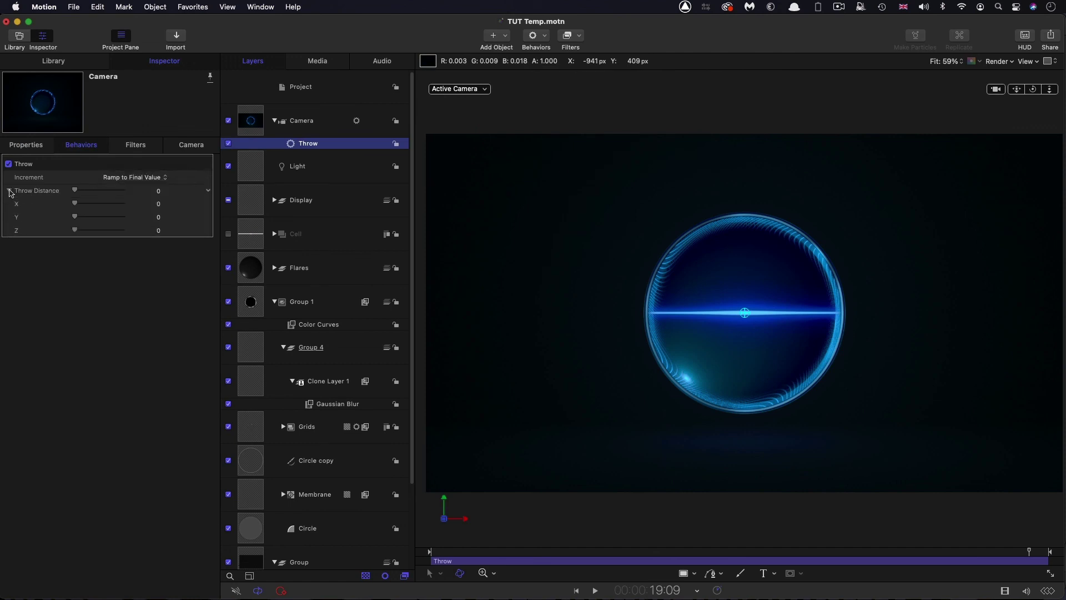
click(157, 230)
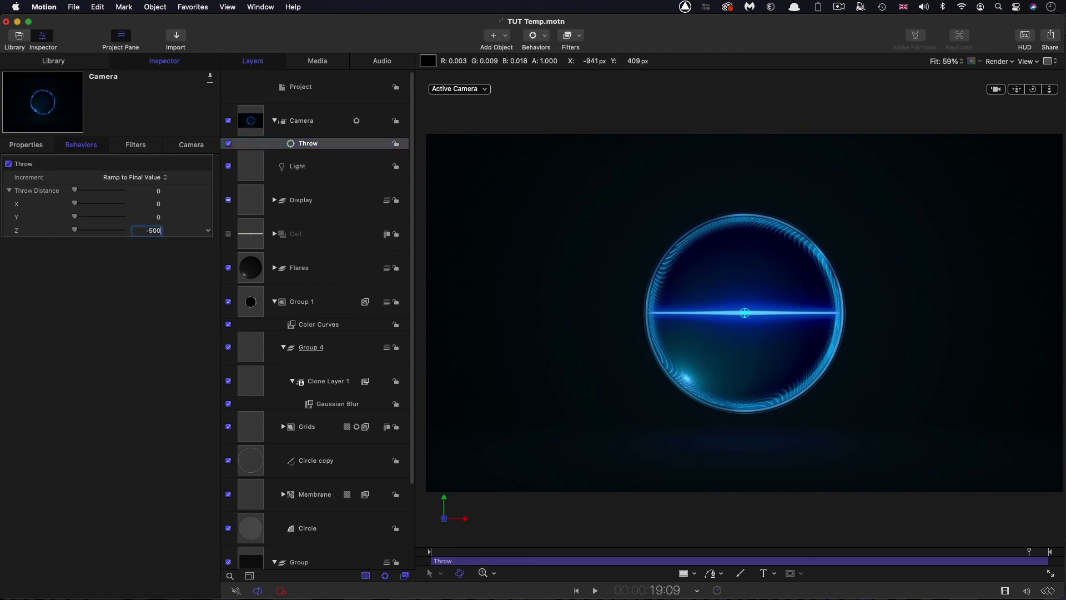
text(-500)
key(Return)
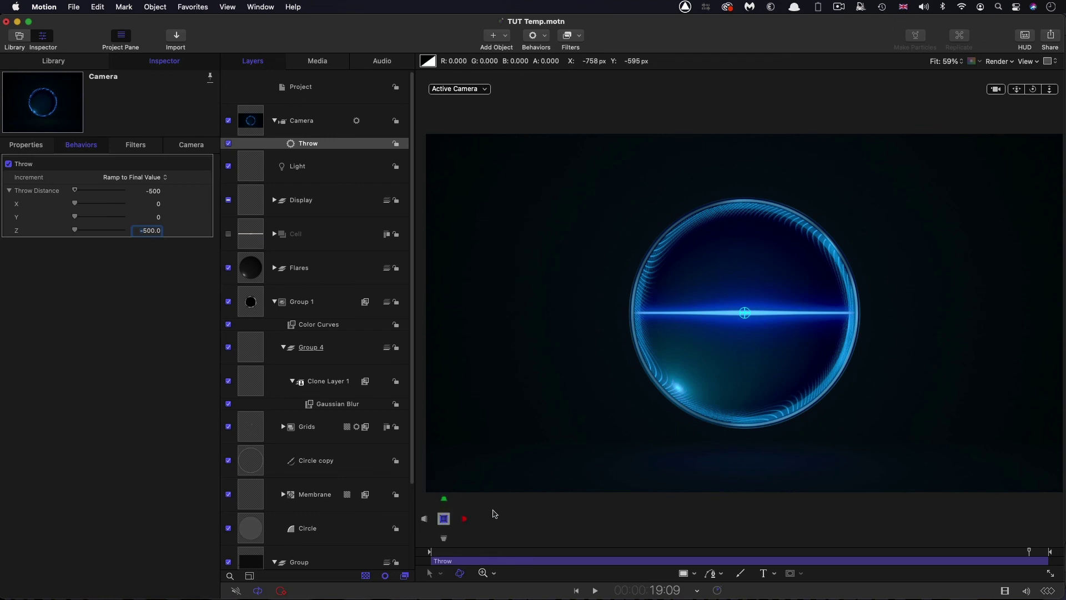
key(shift+space)
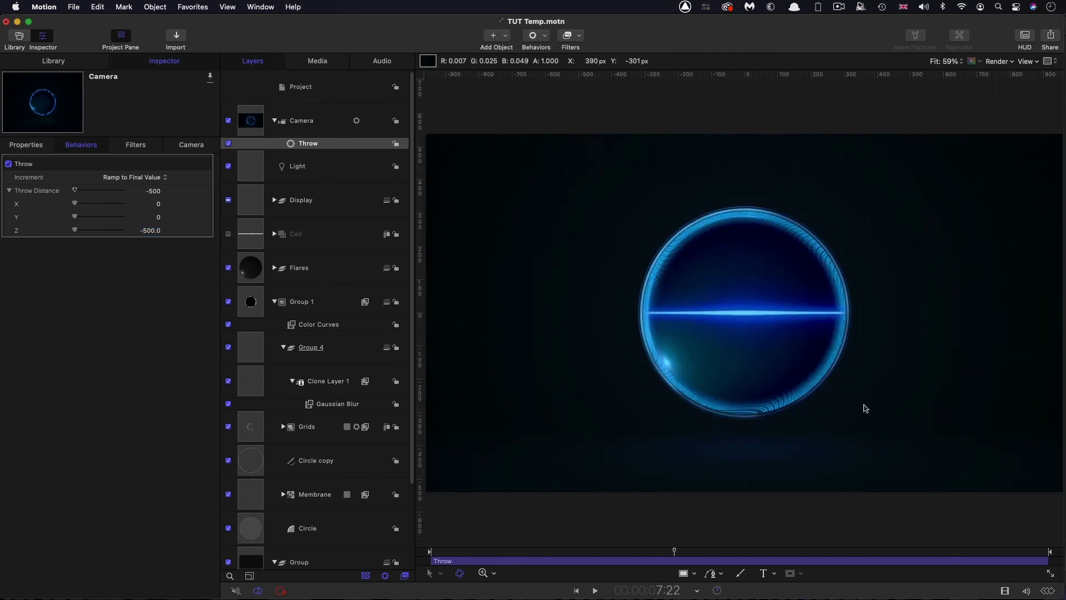
Set the Grids group's opacity to 50% and play back the animation
key(alt+z)
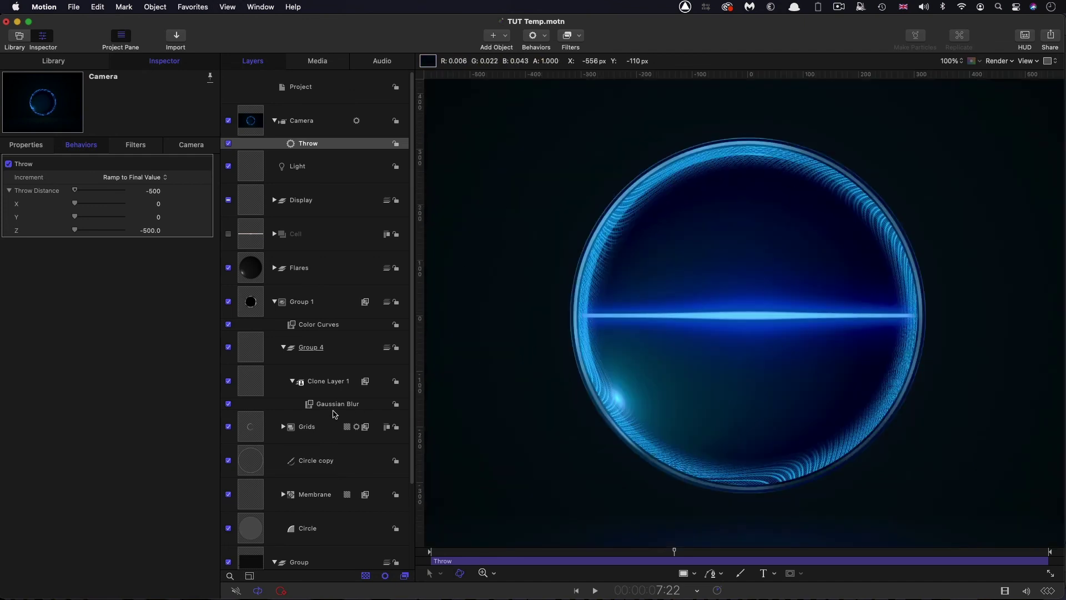
scroll(335, 414, down, 5)
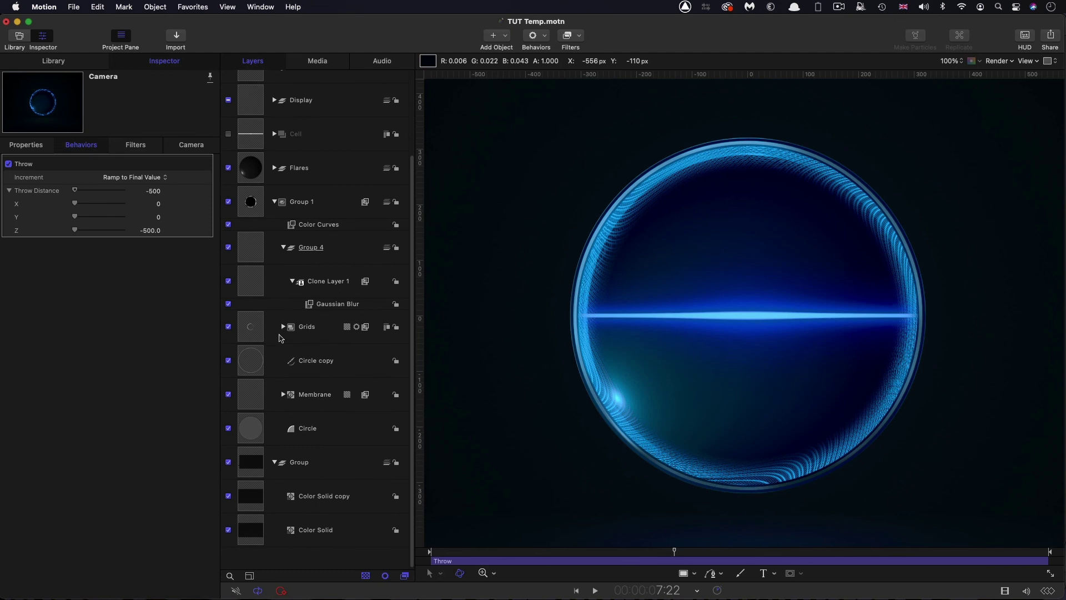
click(252, 333)
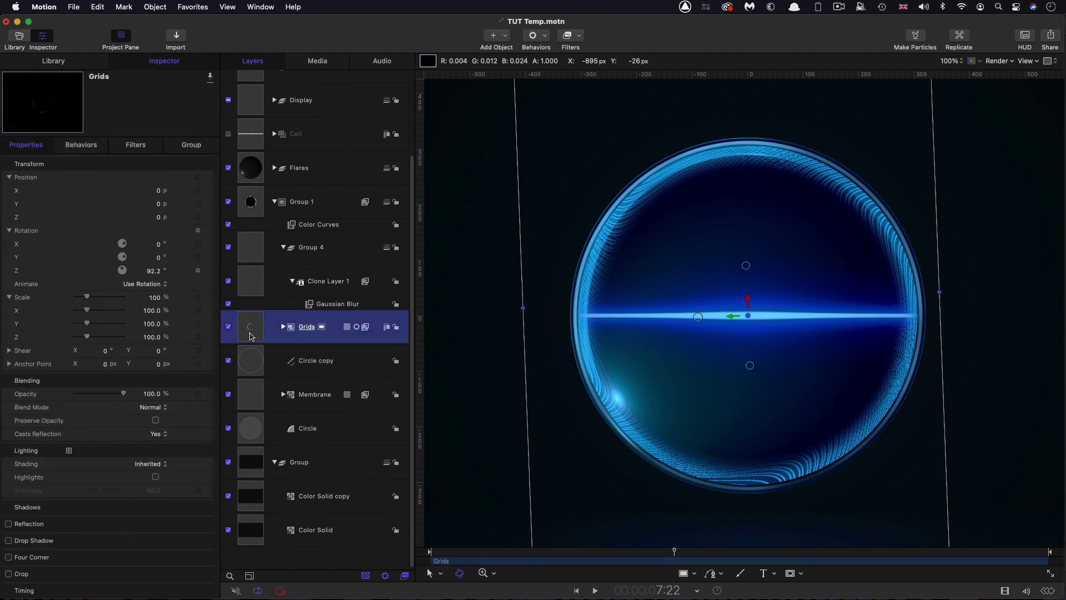
click(154, 396)
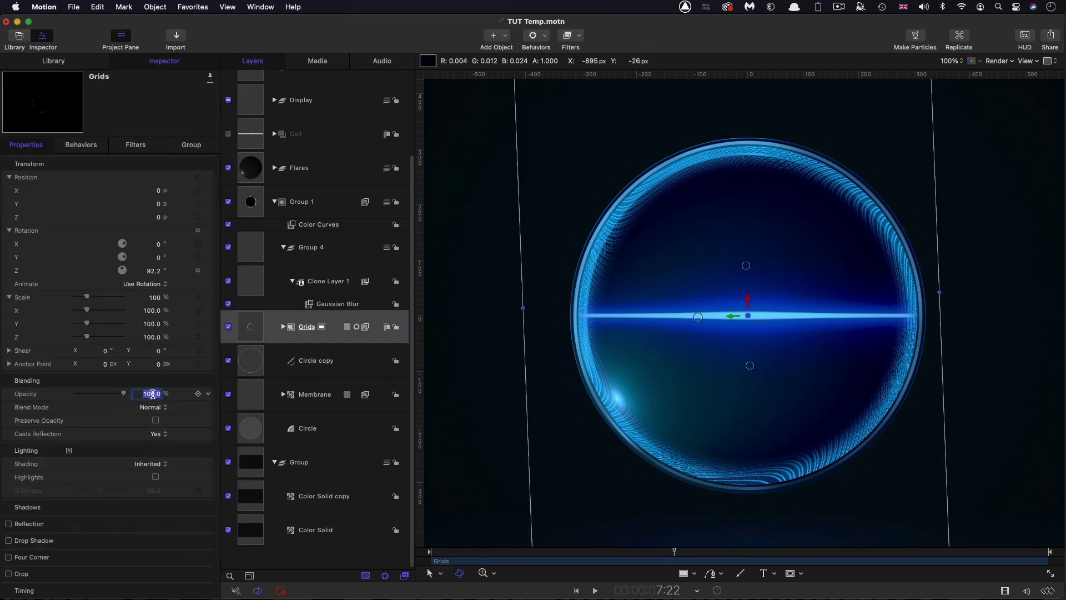
key(Return)
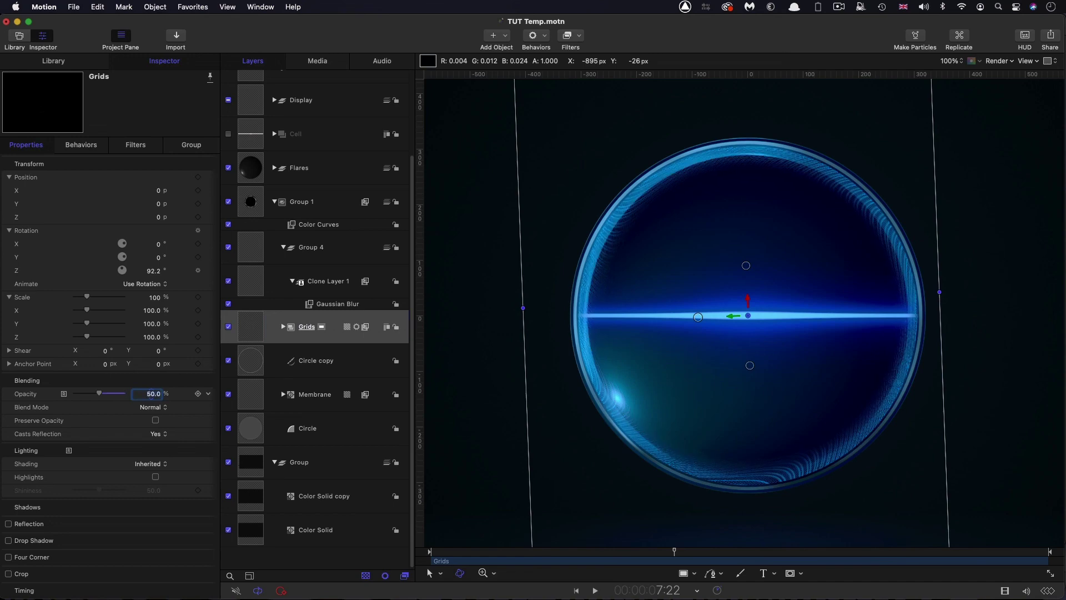
key(space)
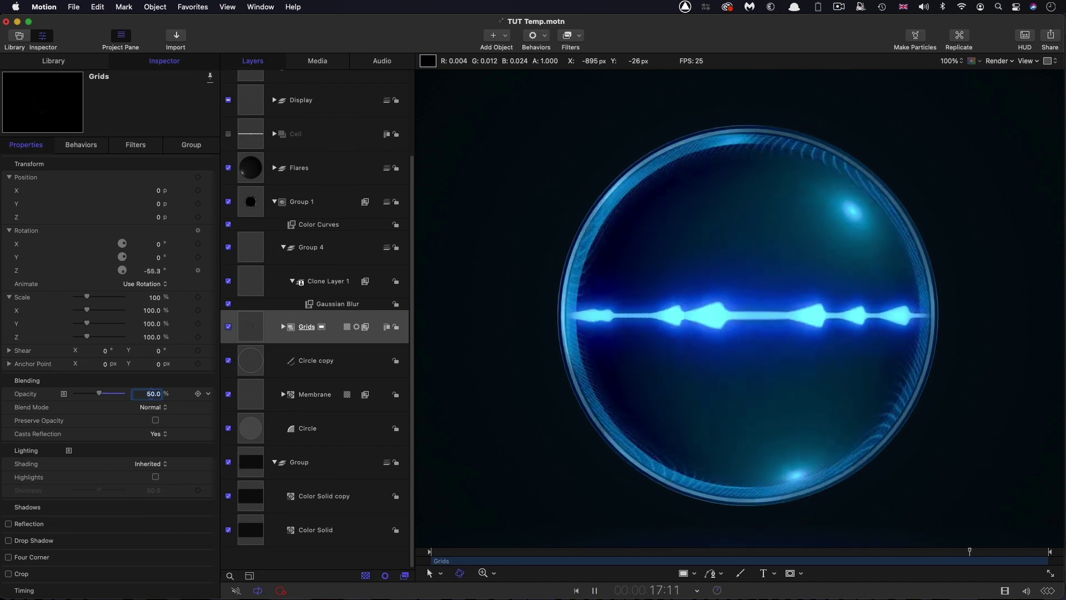
key(super+minus)
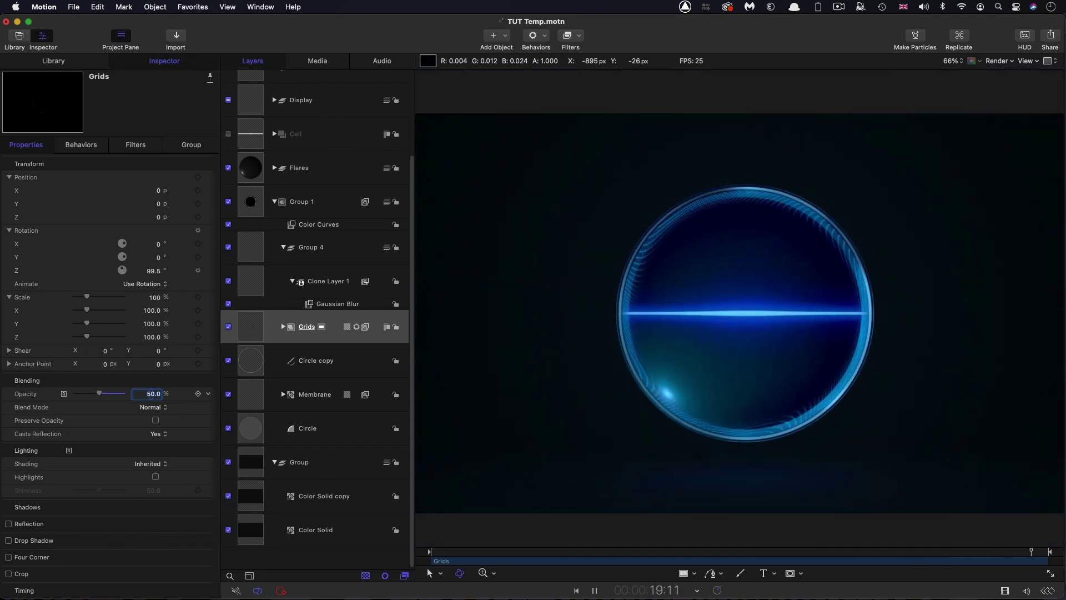